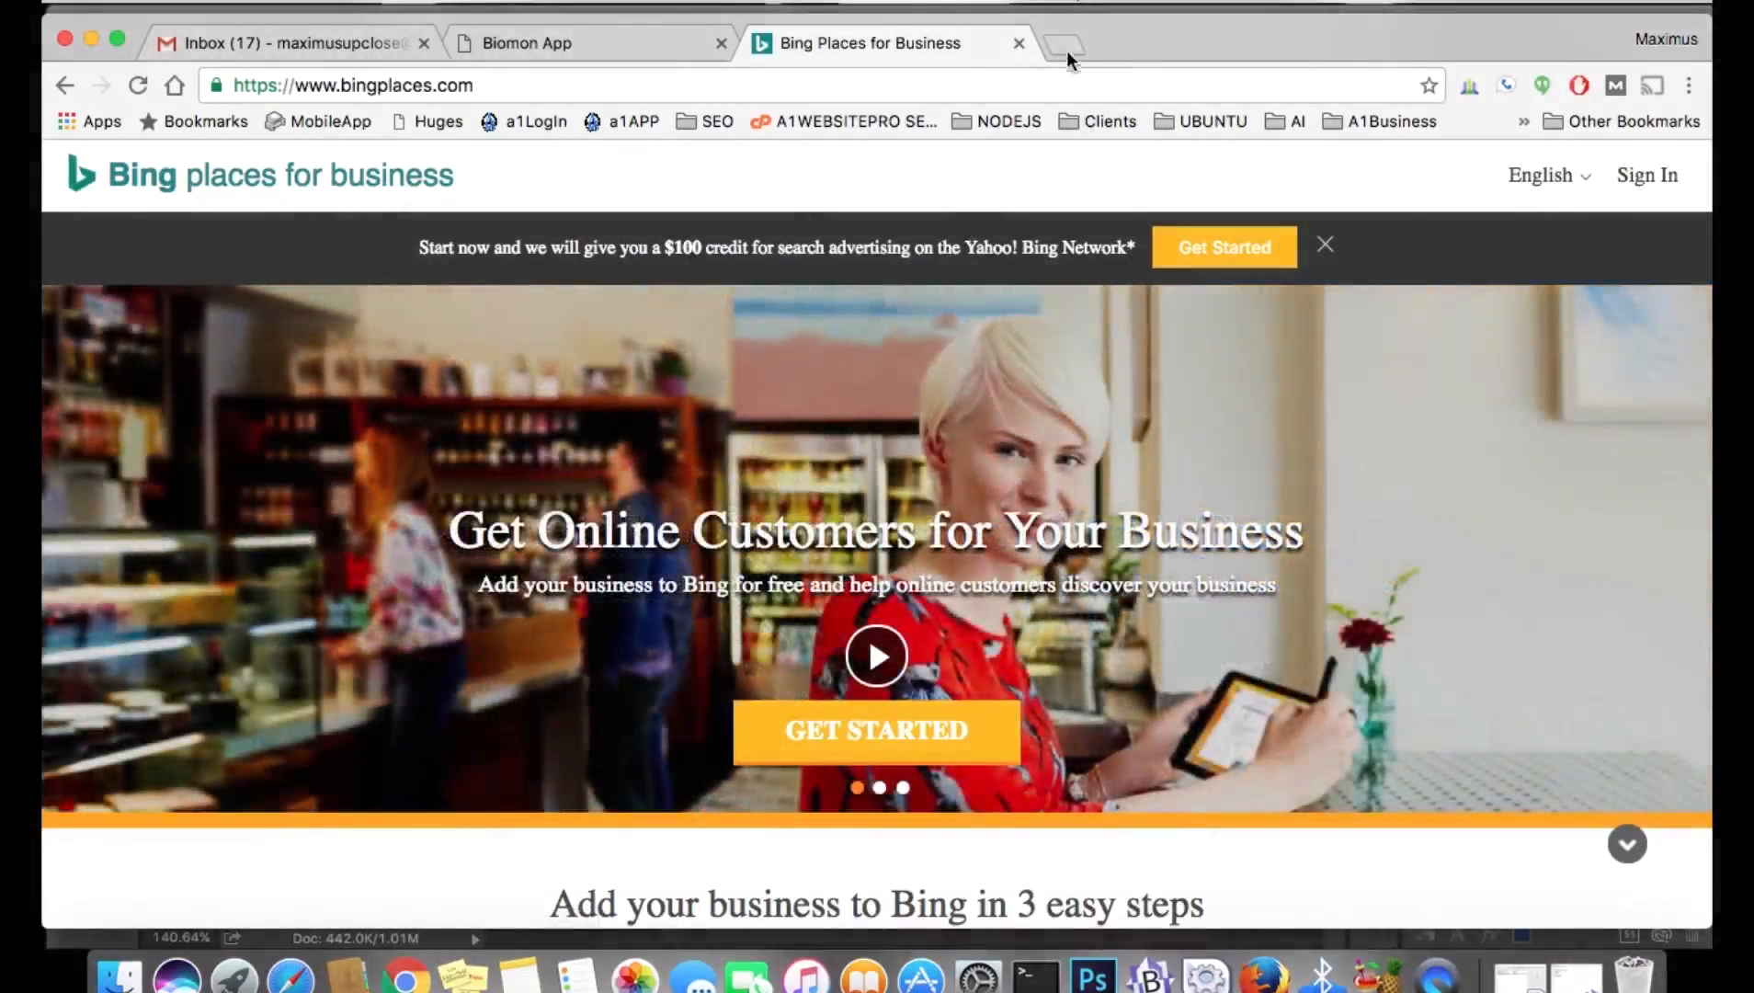
Open the Bing home page in a new tab.
click(1064, 46)
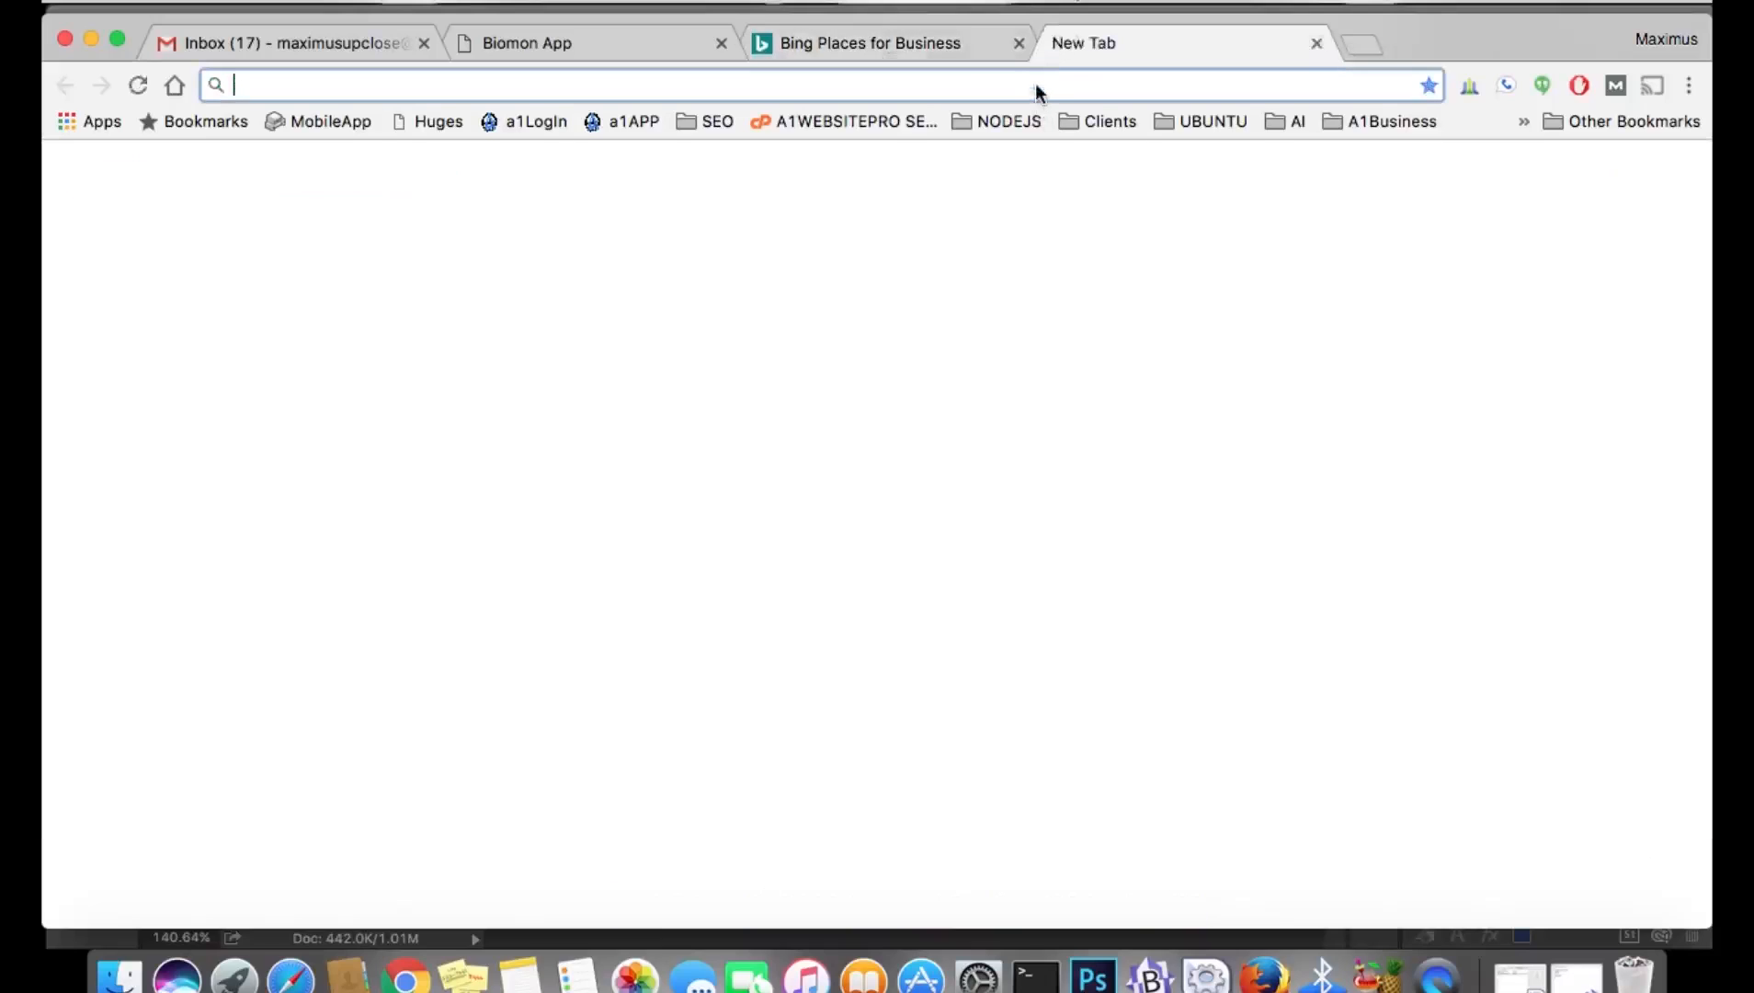
text(bing.com)
key(Return)
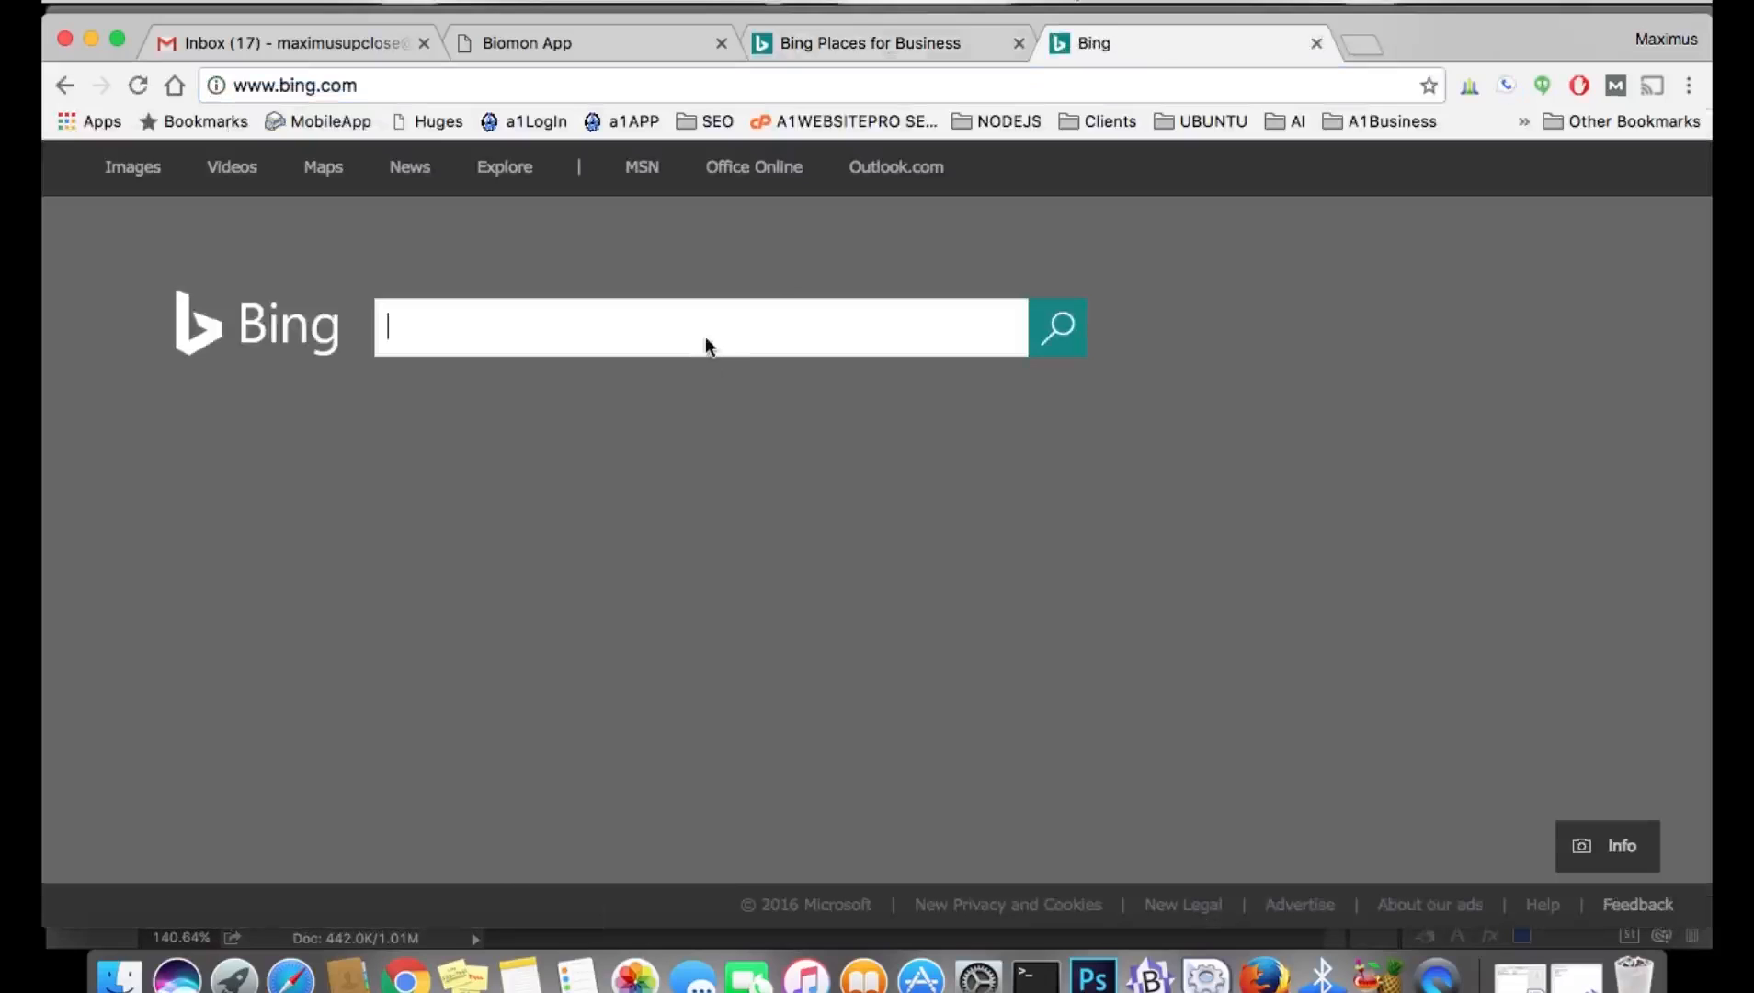
Search Bing for 'roofer', then extend the query to 'roofer buter pa'.
text(roofer)
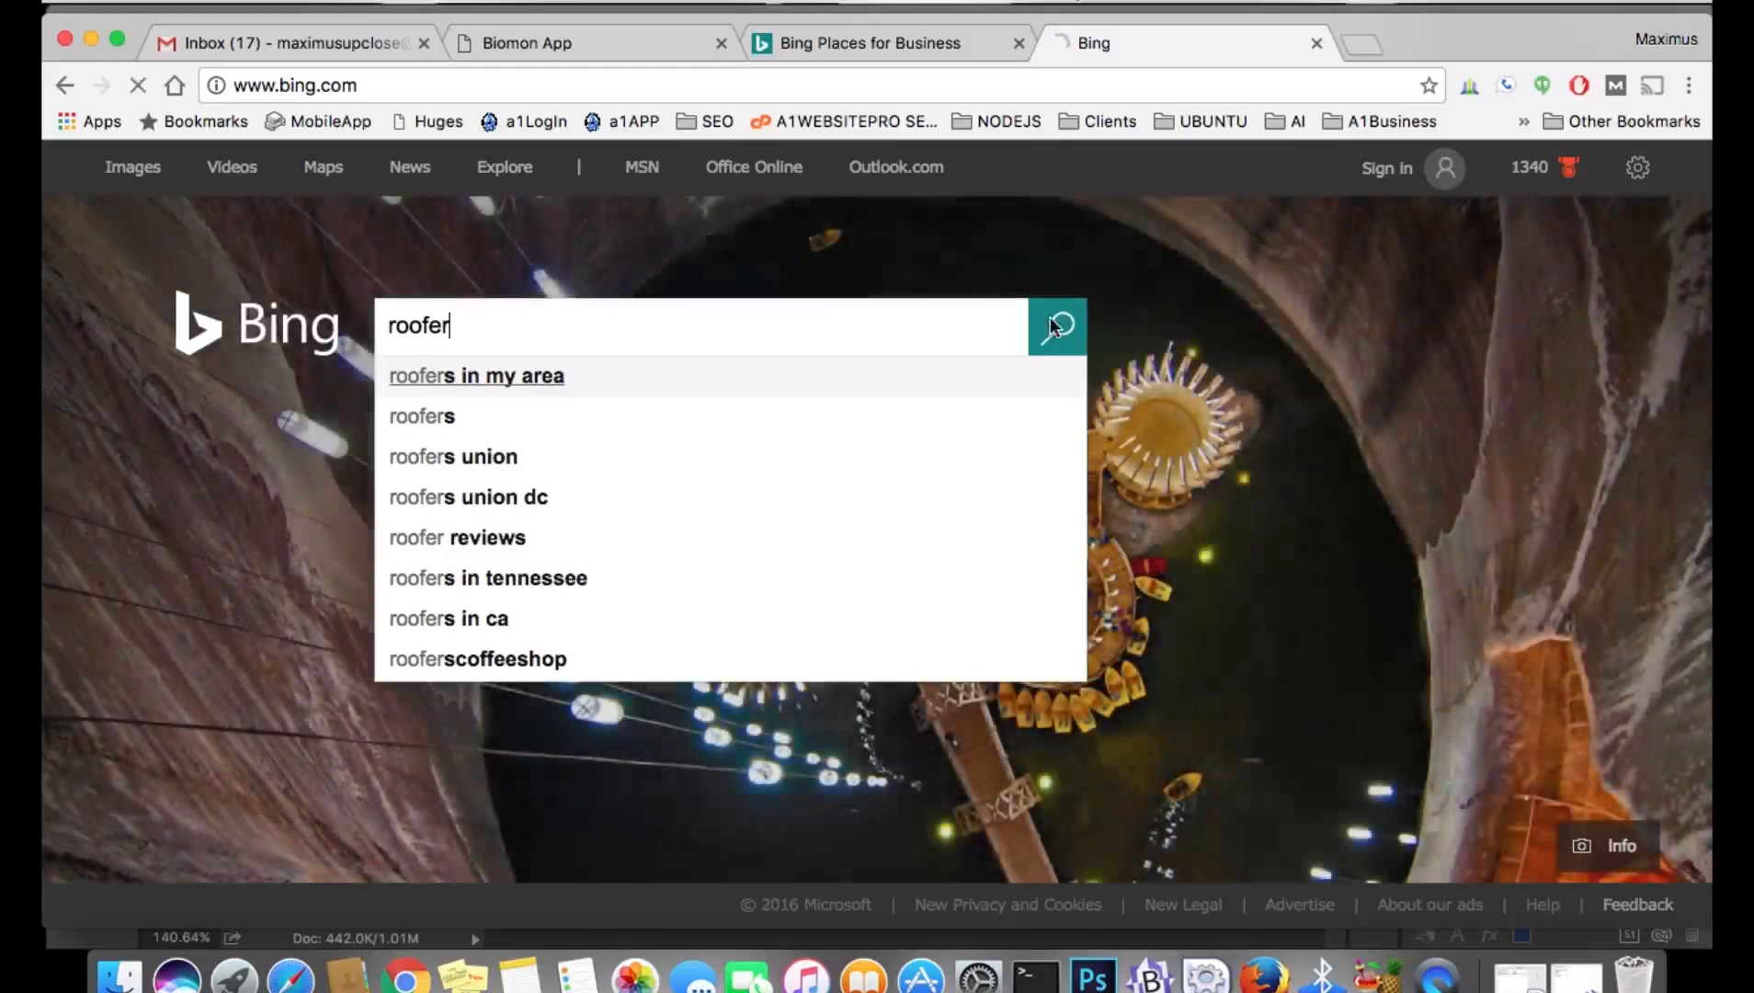
click(1050, 326)
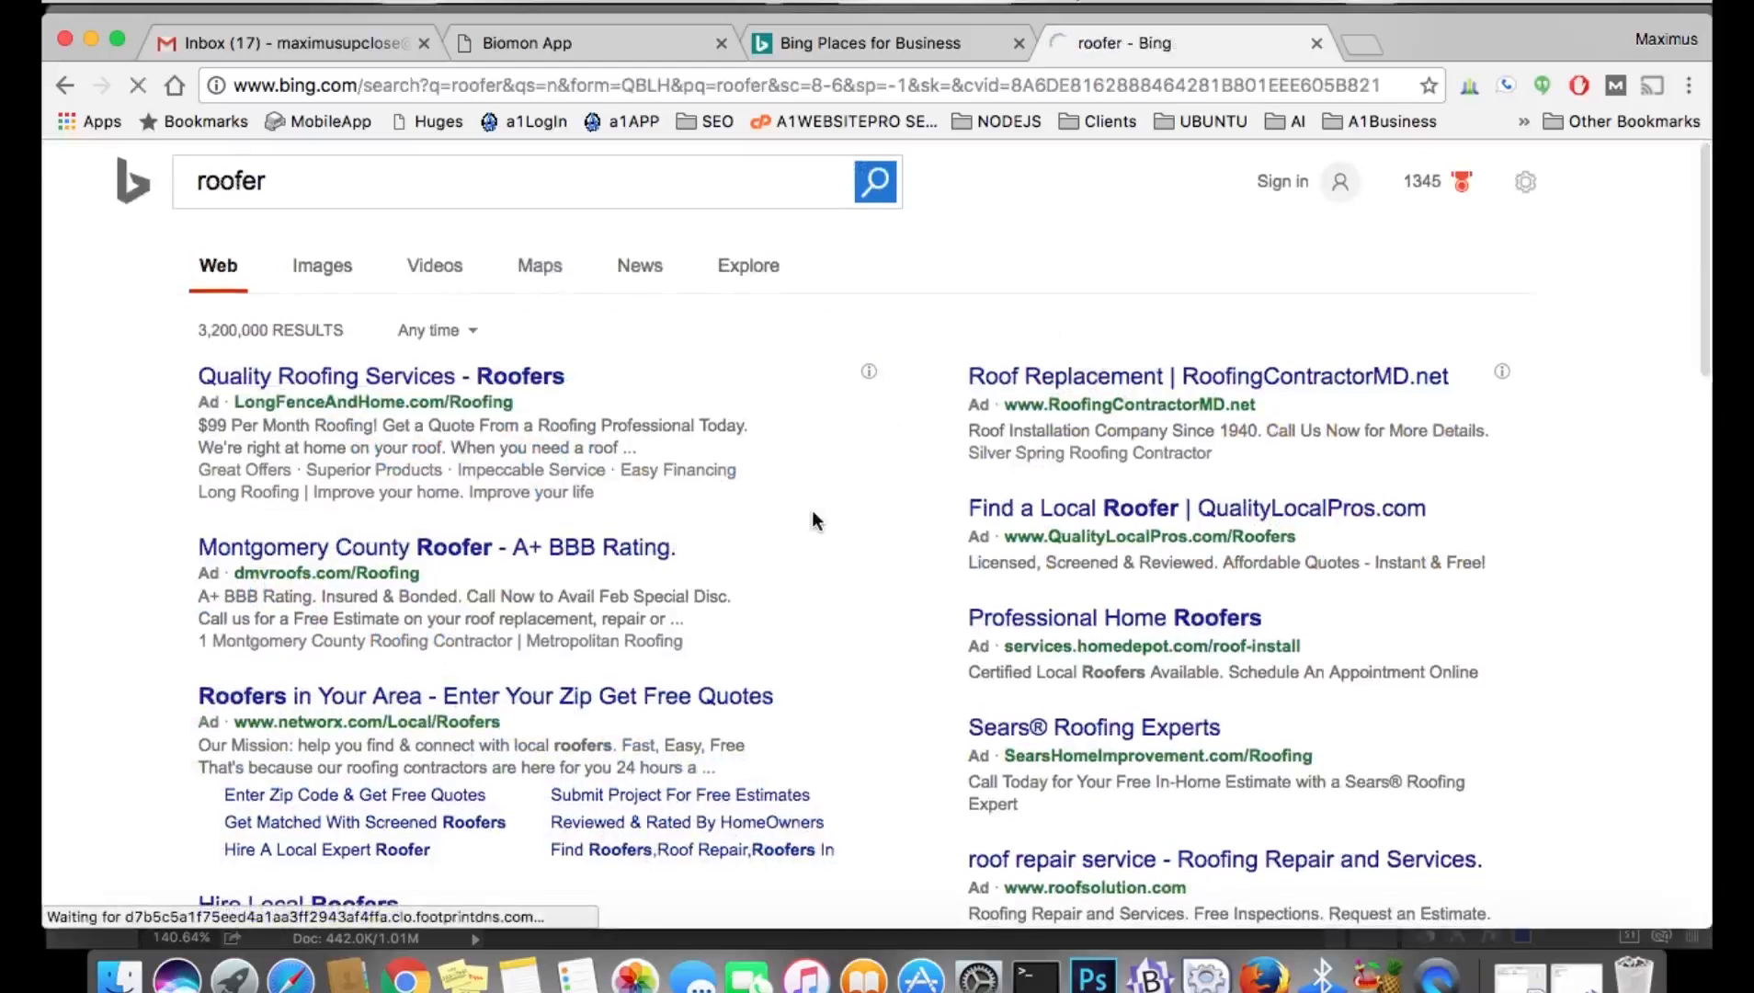
scroll(813, 520, down, 5)
scroll(812, 520, down, 8)
scroll(813, 521, up, 7)
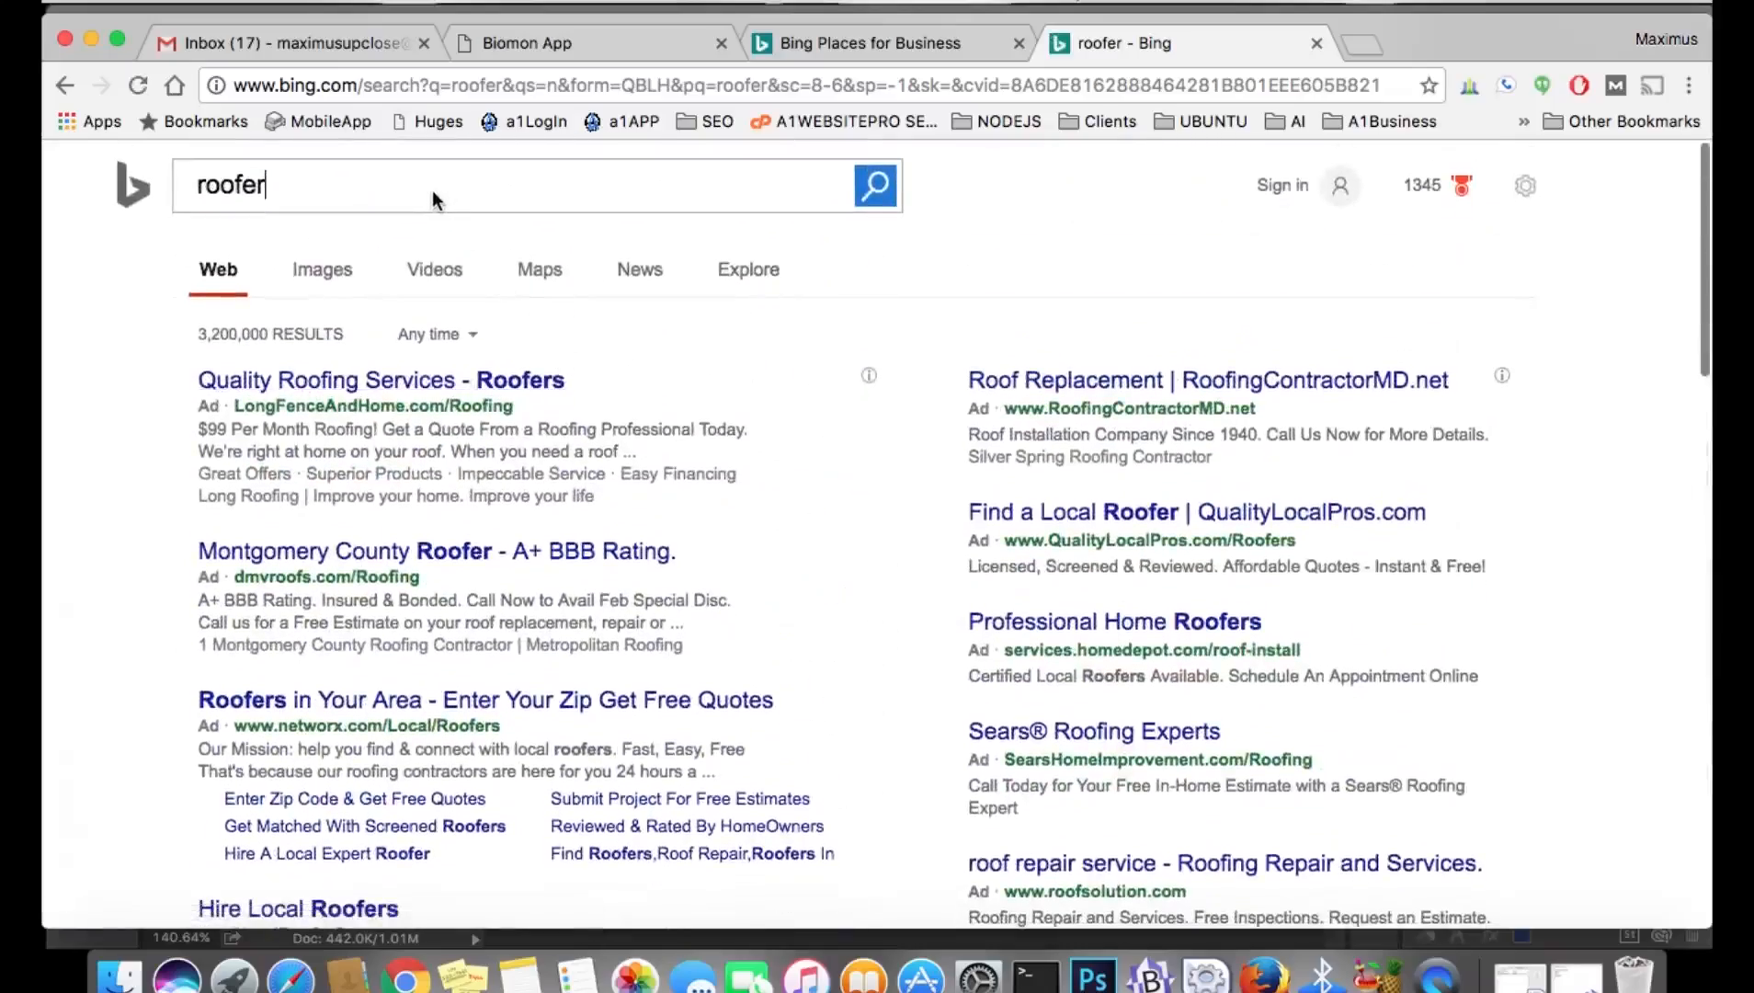
text(buter pa)
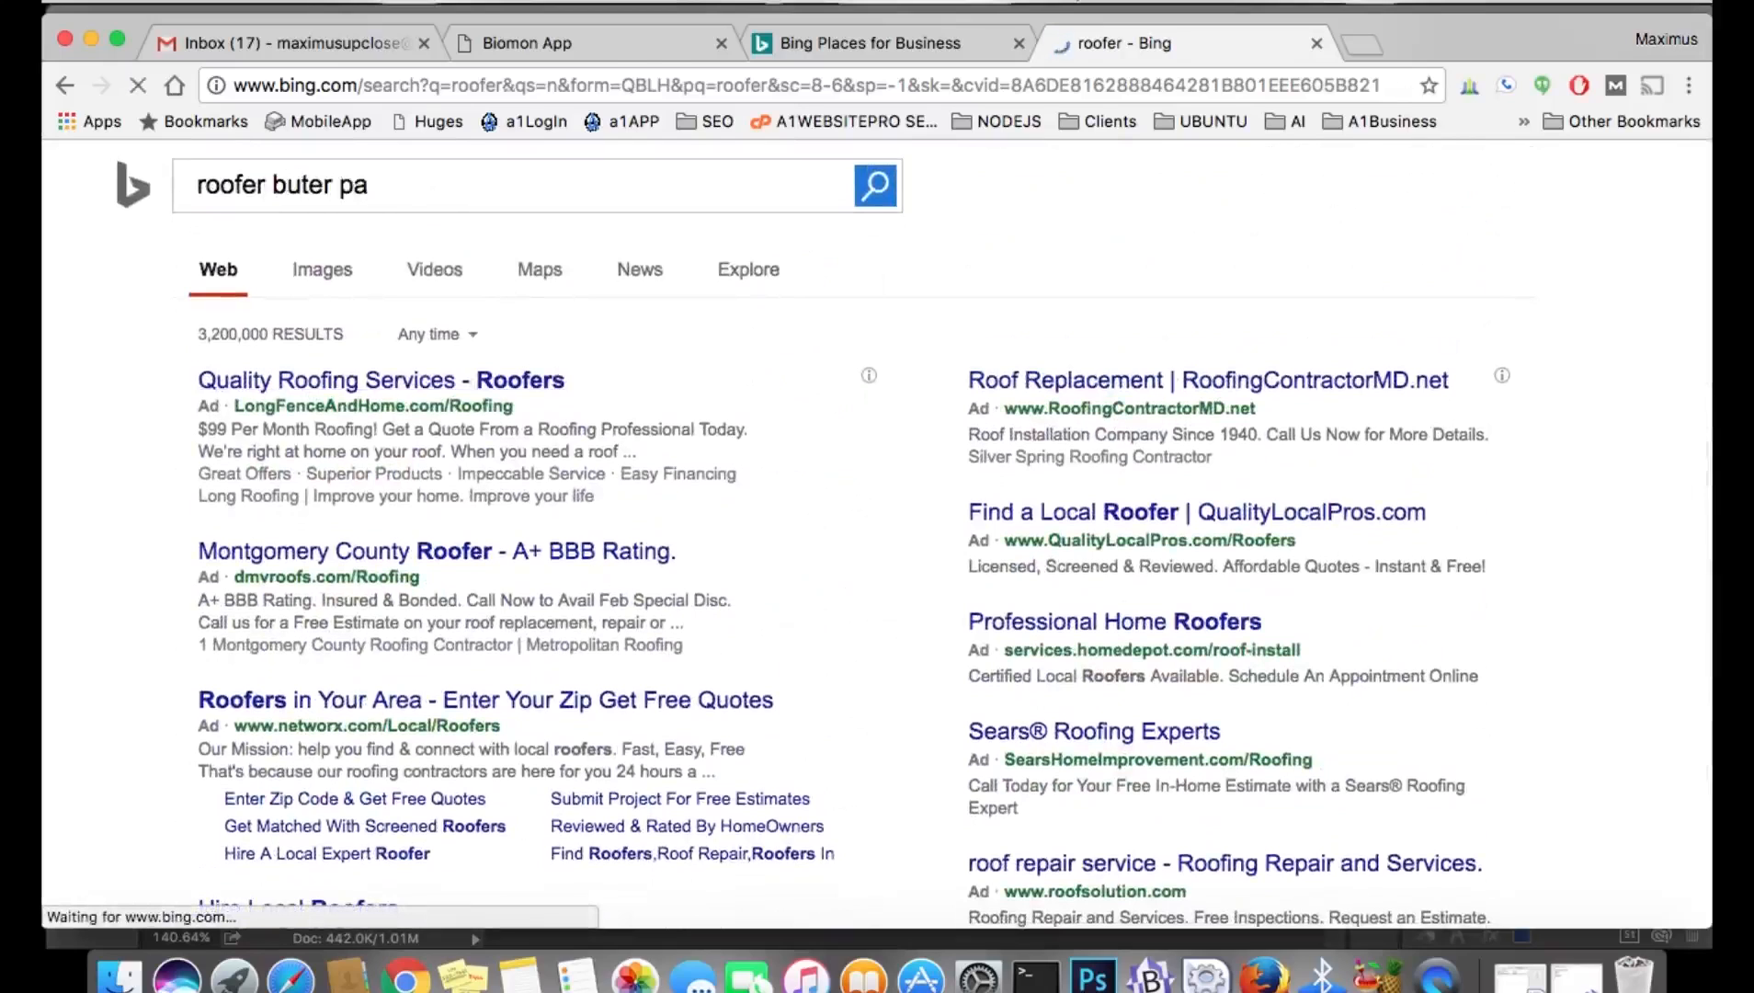
Run the 'roofer buter pa' search and look over the local Butler roofer listings.
click(878, 191)
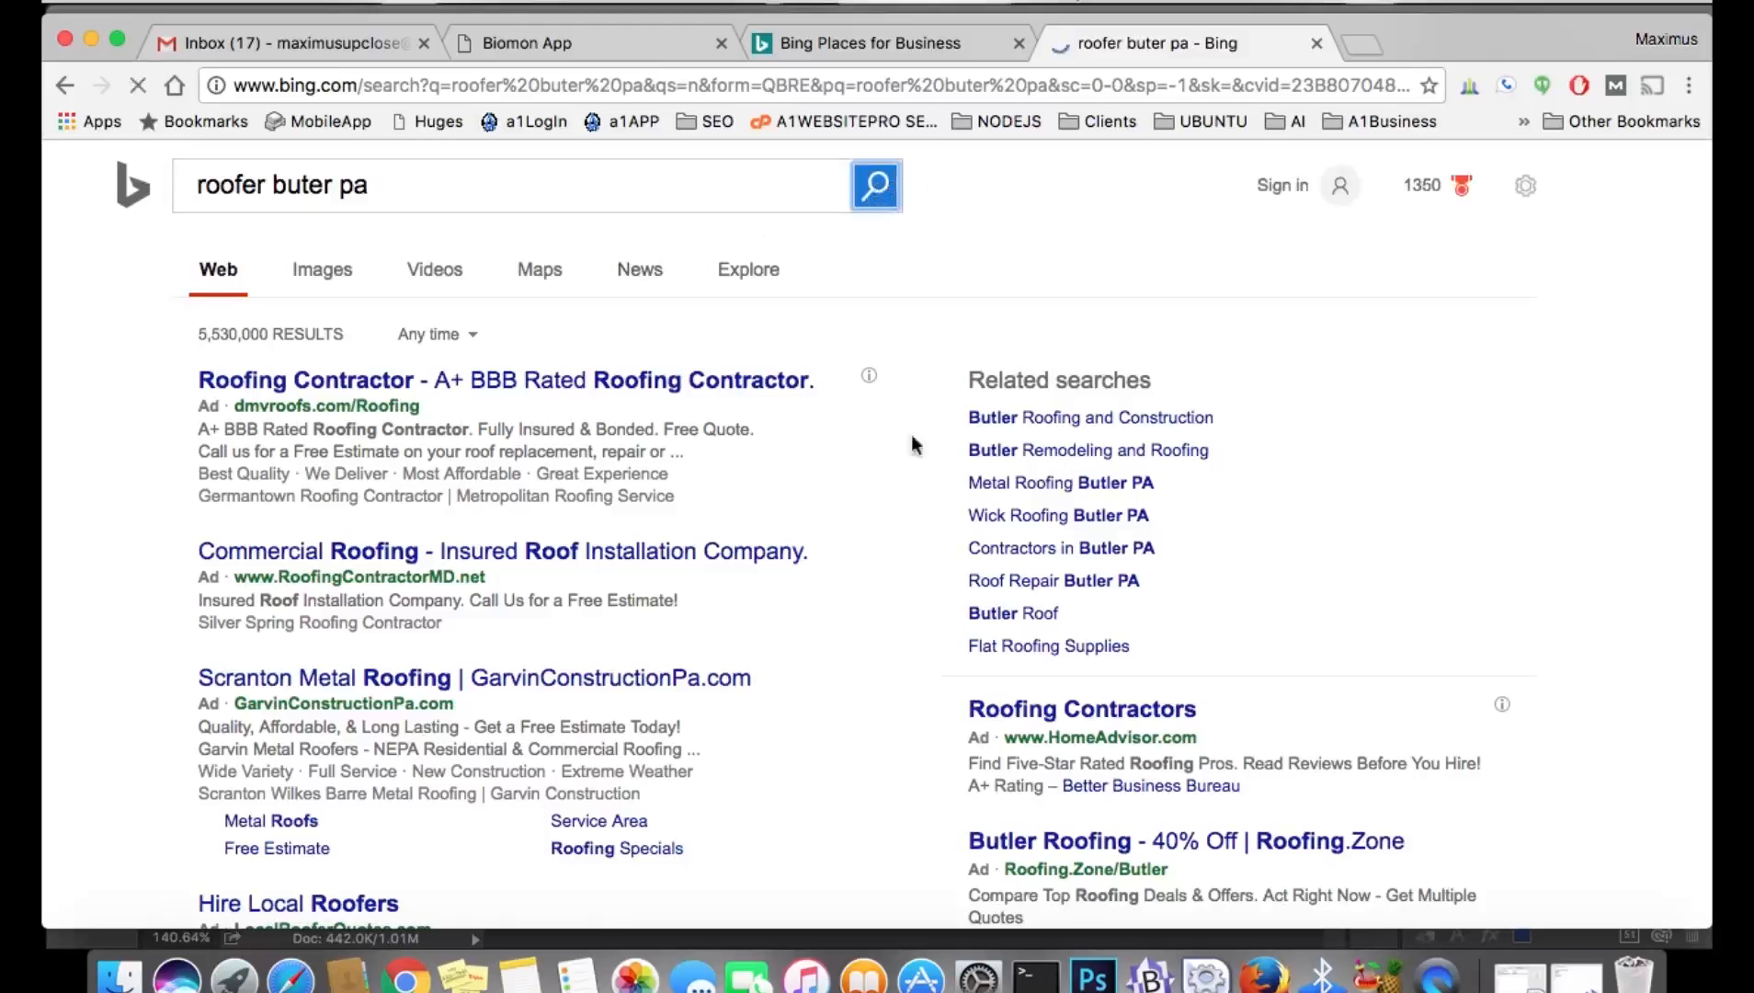
scroll(891, 542, down, 1)
scroll(892, 550, down, 5)
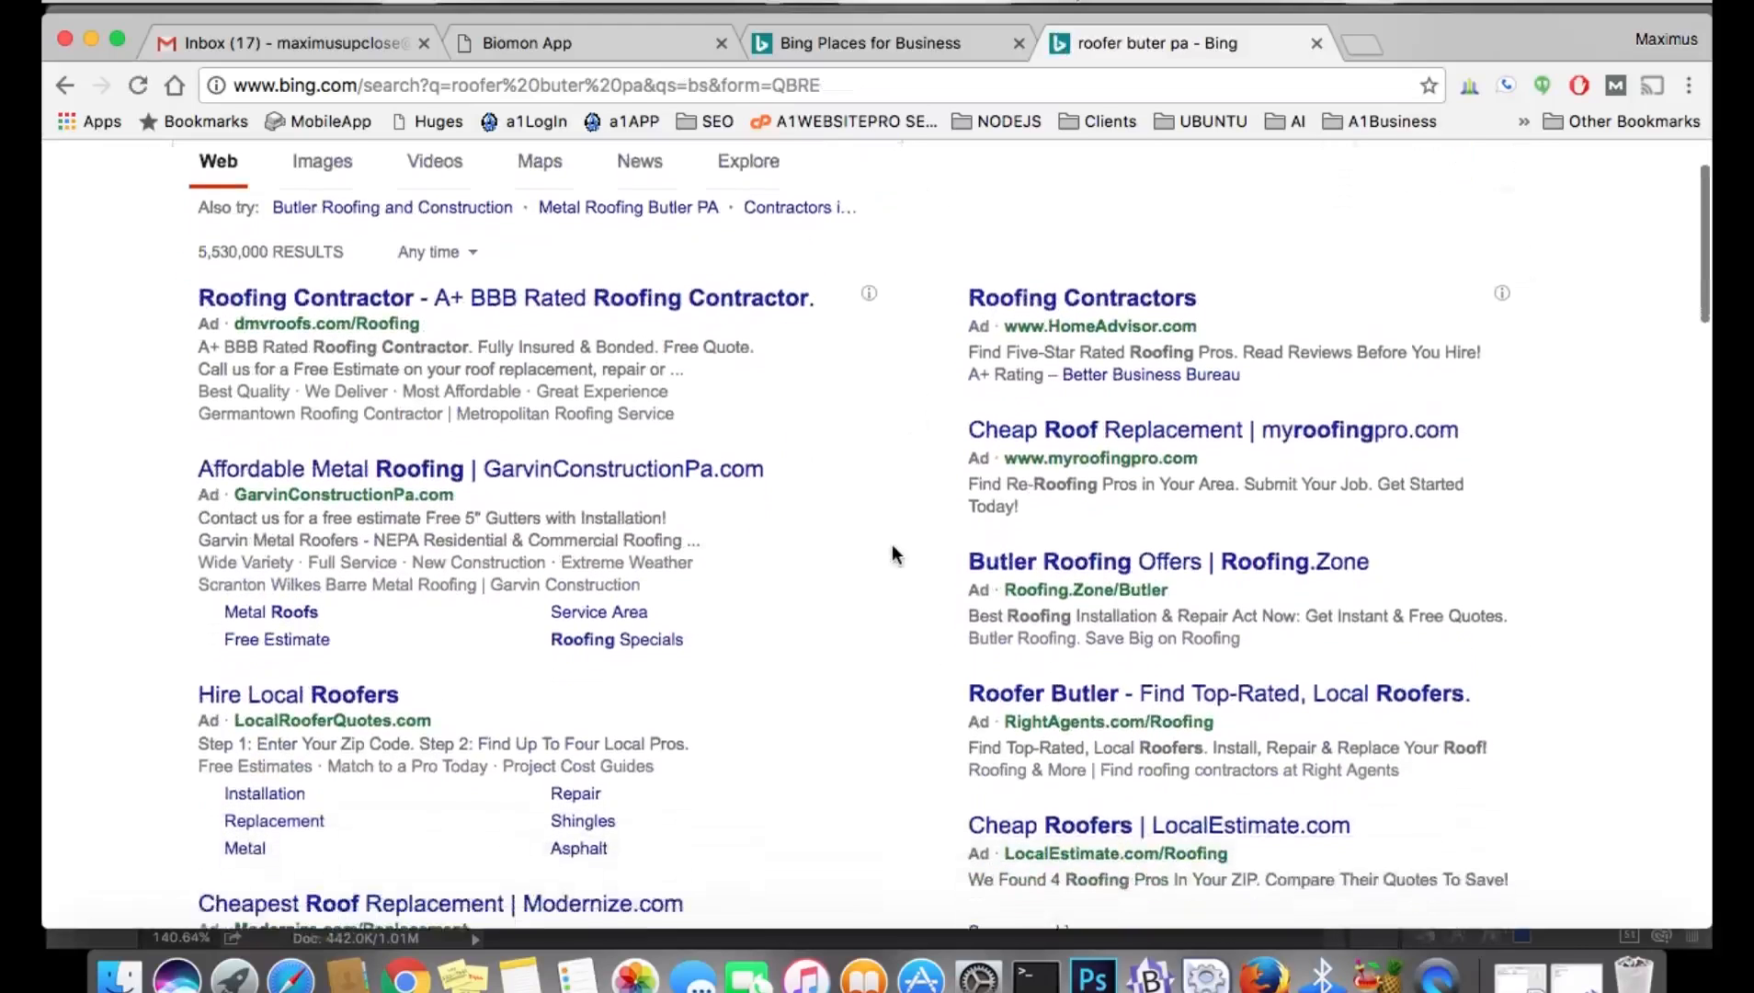
scroll(893, 553, down, 10)
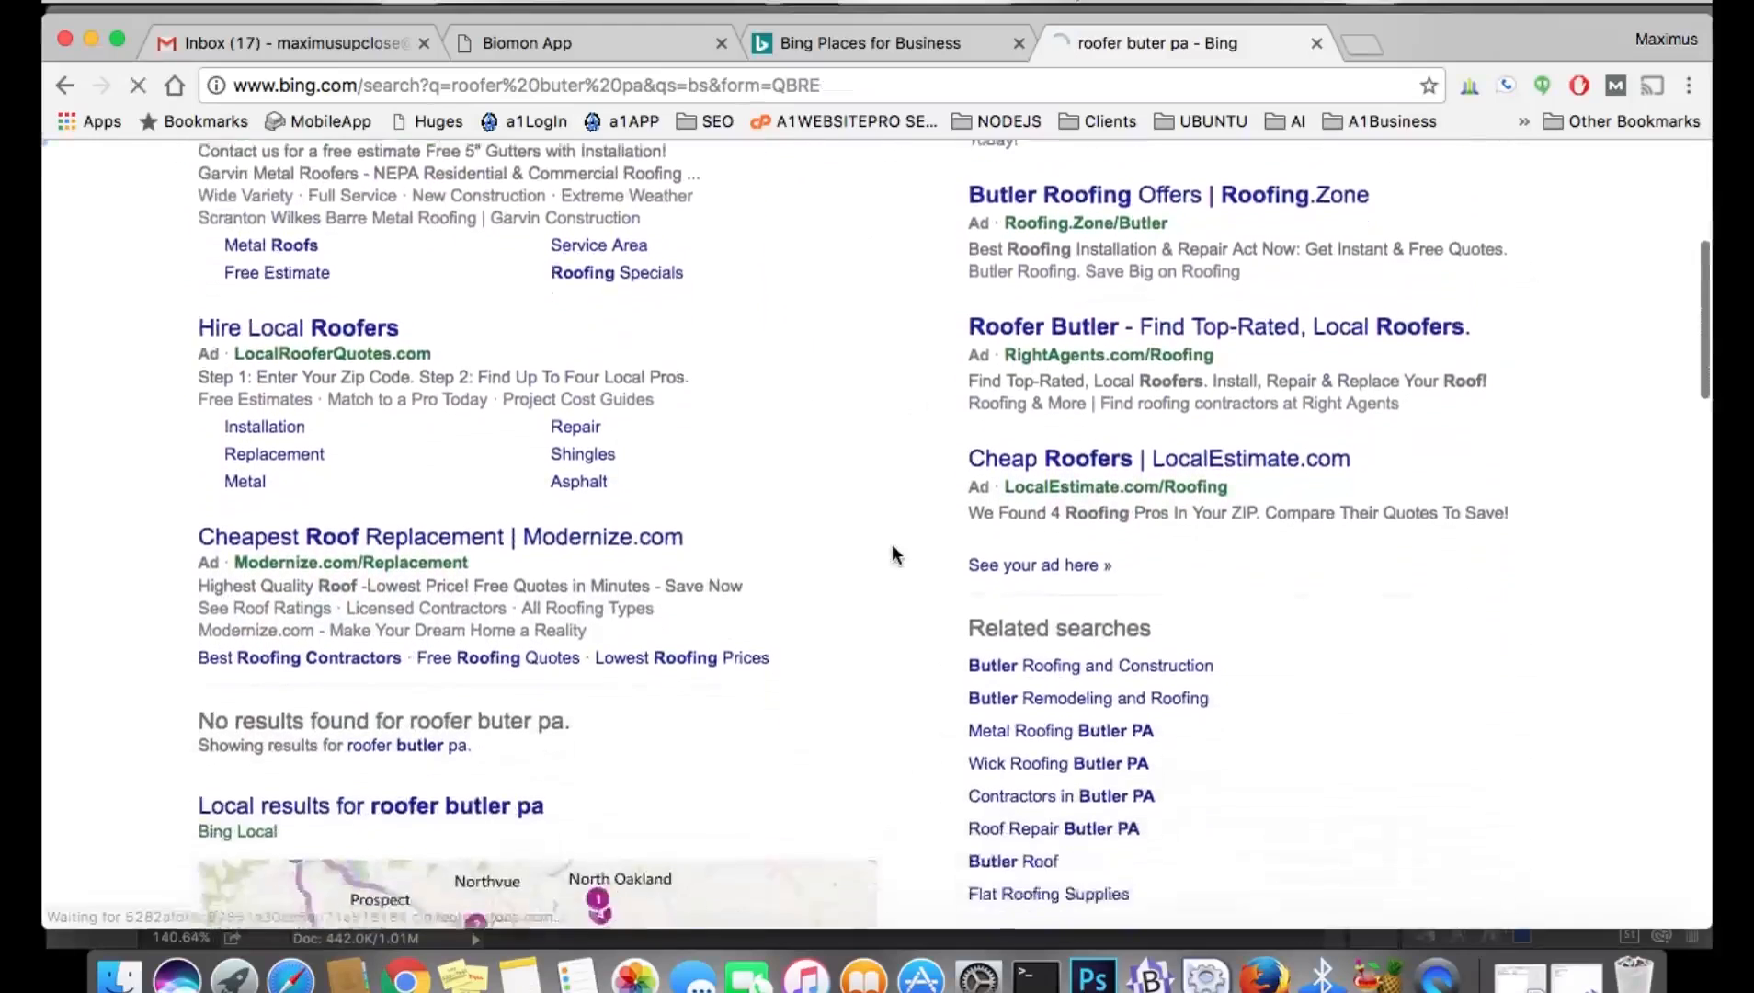
scroll(892, 551, down, 5)
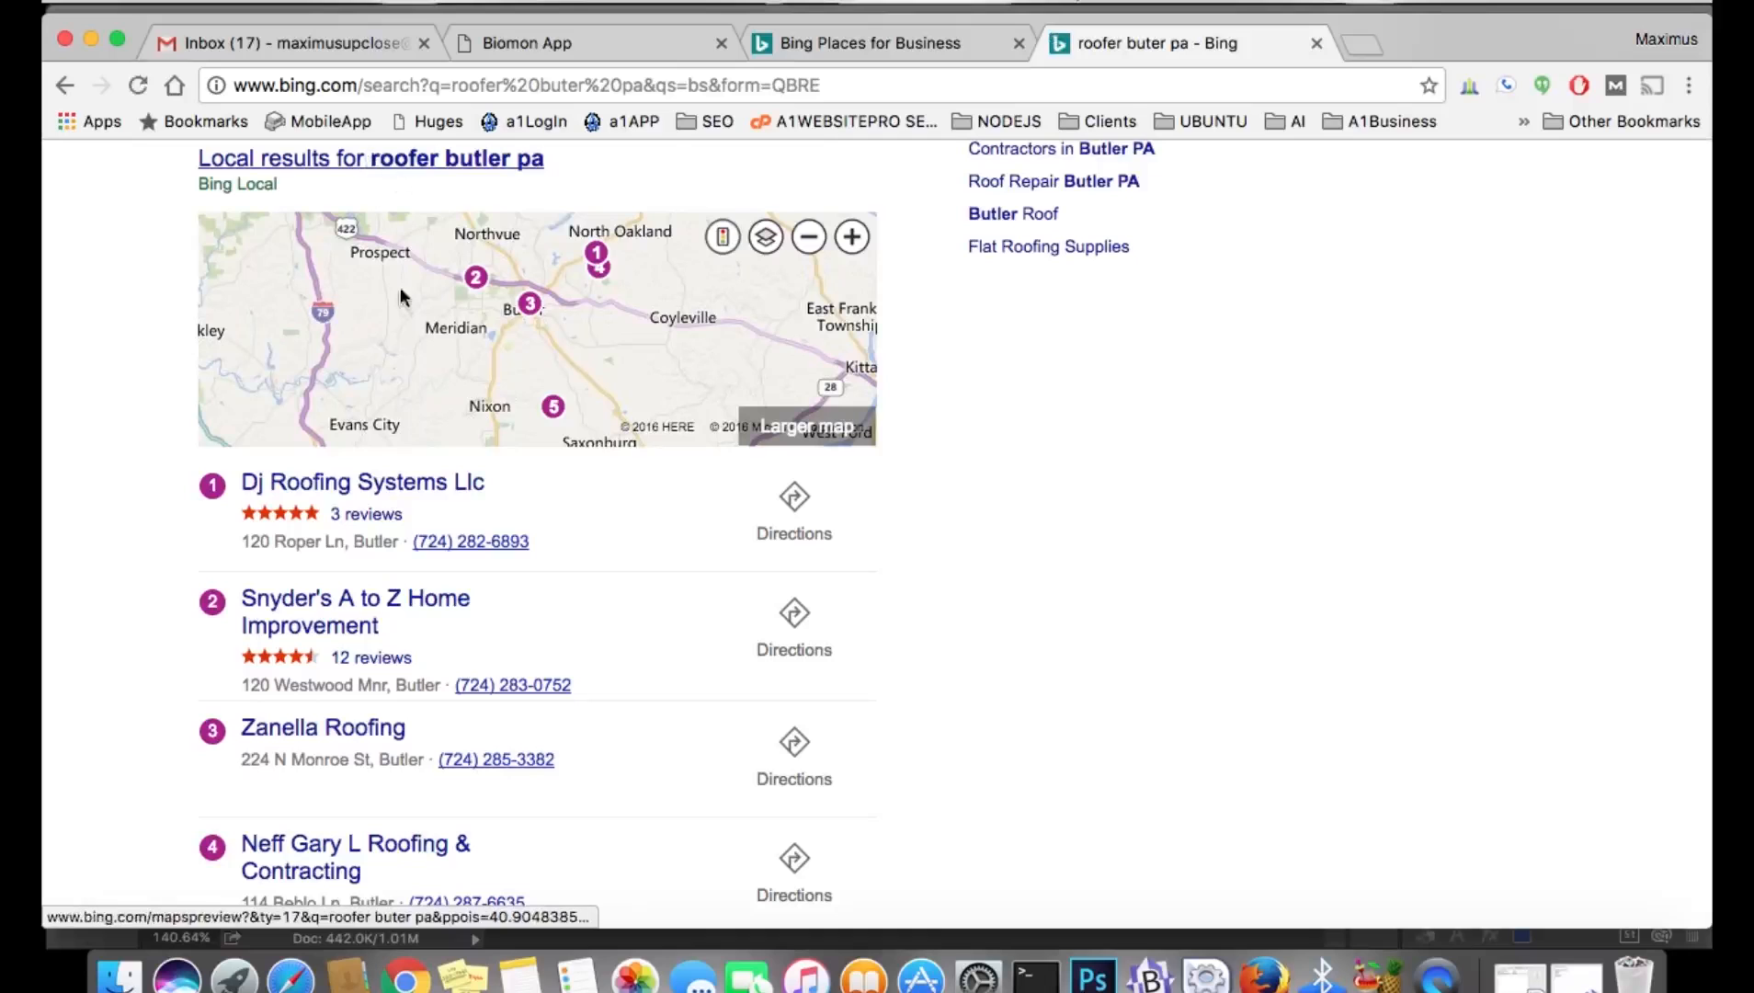
scroll(462, 666, down, 1)
scroll(462, 670, down, 3)
scroll(462, 670, up, 2)
scroll(463, 670, down, 1)
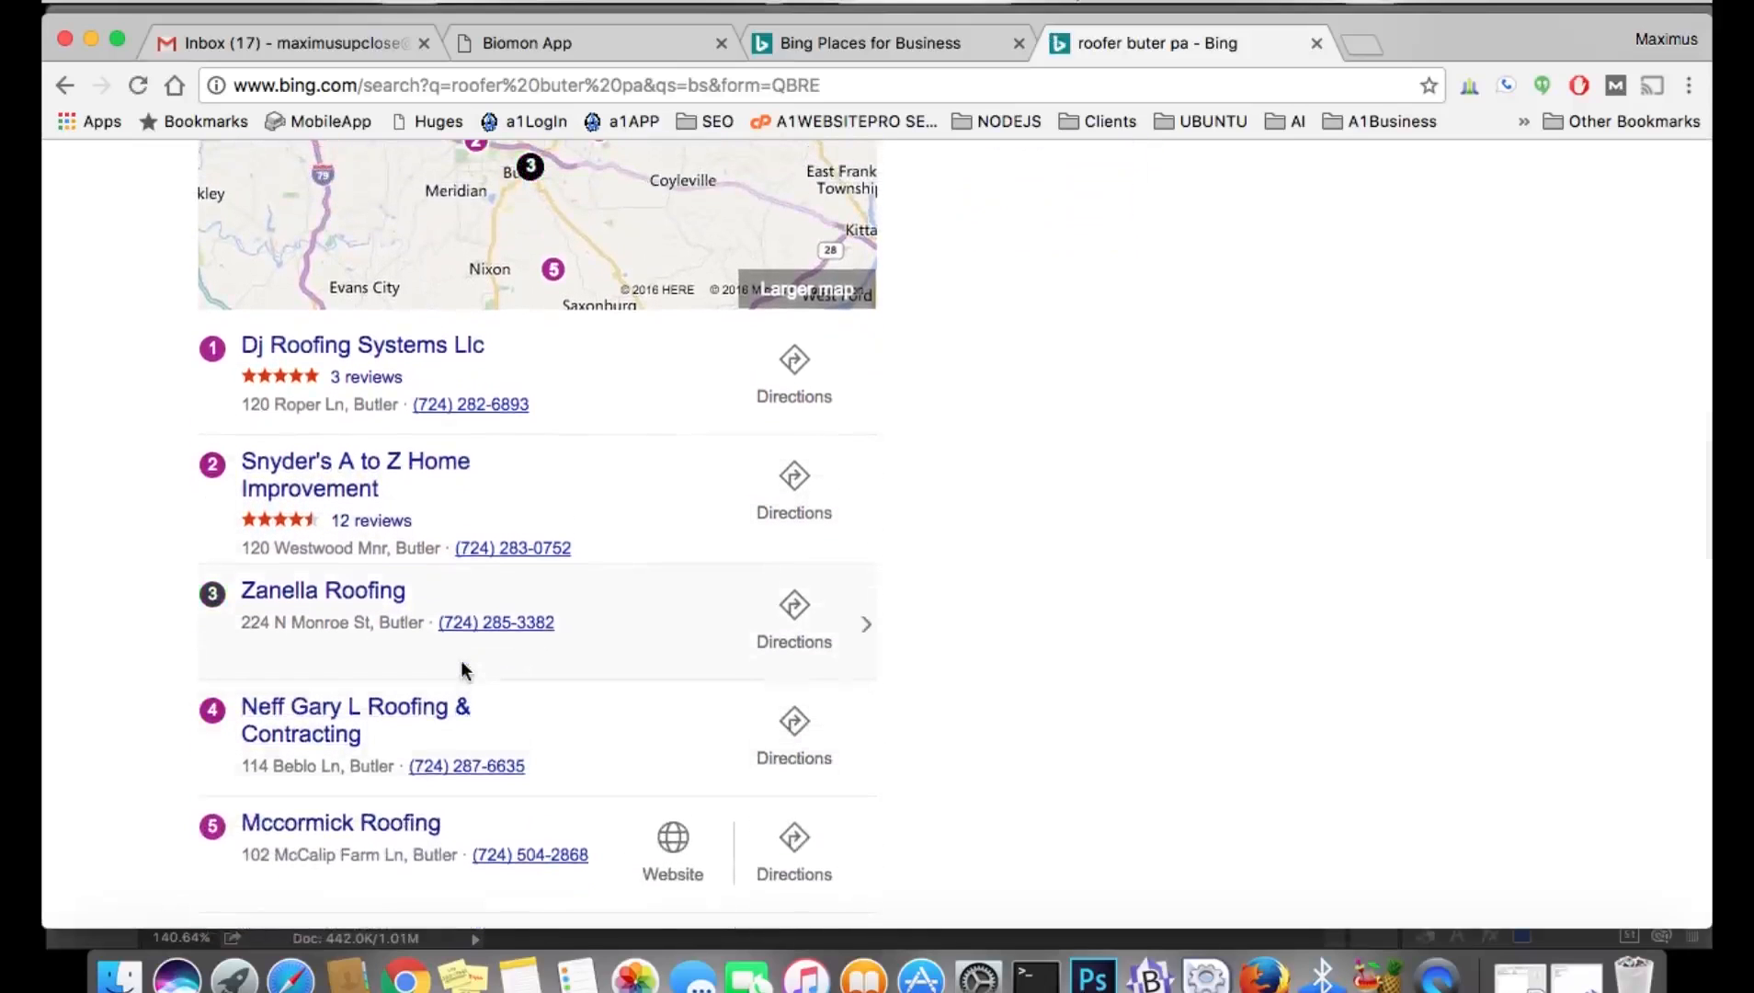
scroll(609, 421, down, 2)
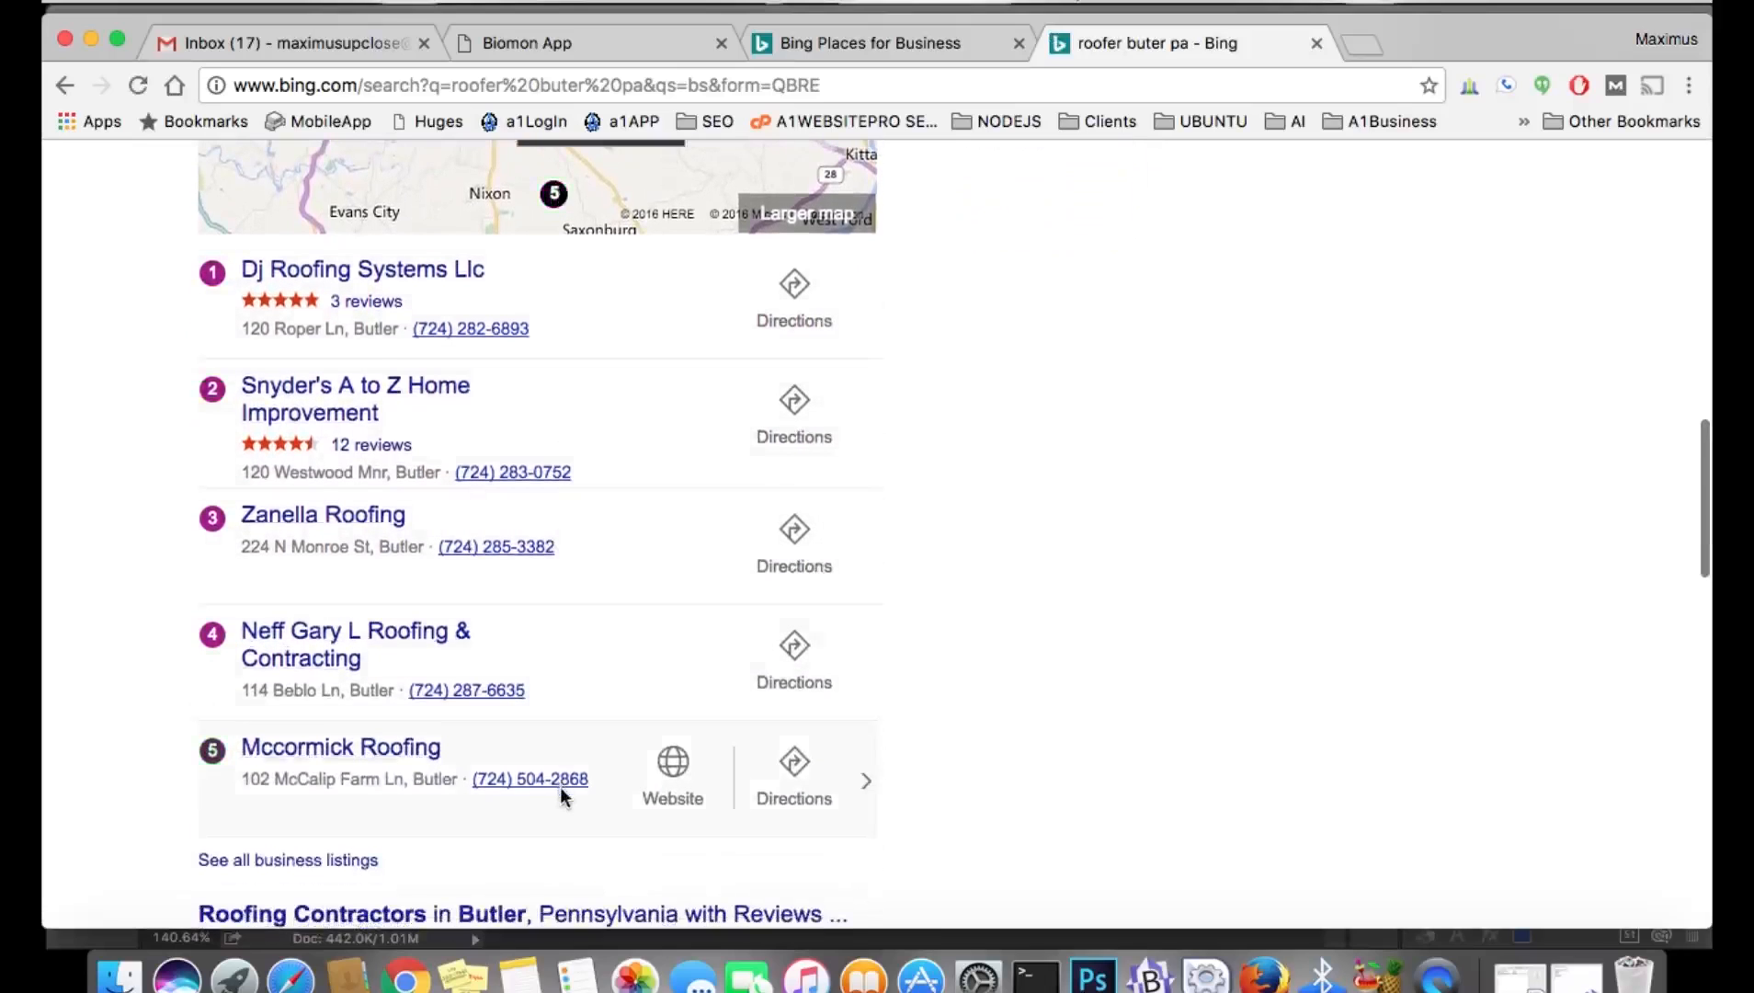
scroll(561, 787, down, 3)
scroll(561, 787, up, 3)
scroll(560, 796, up, 2)
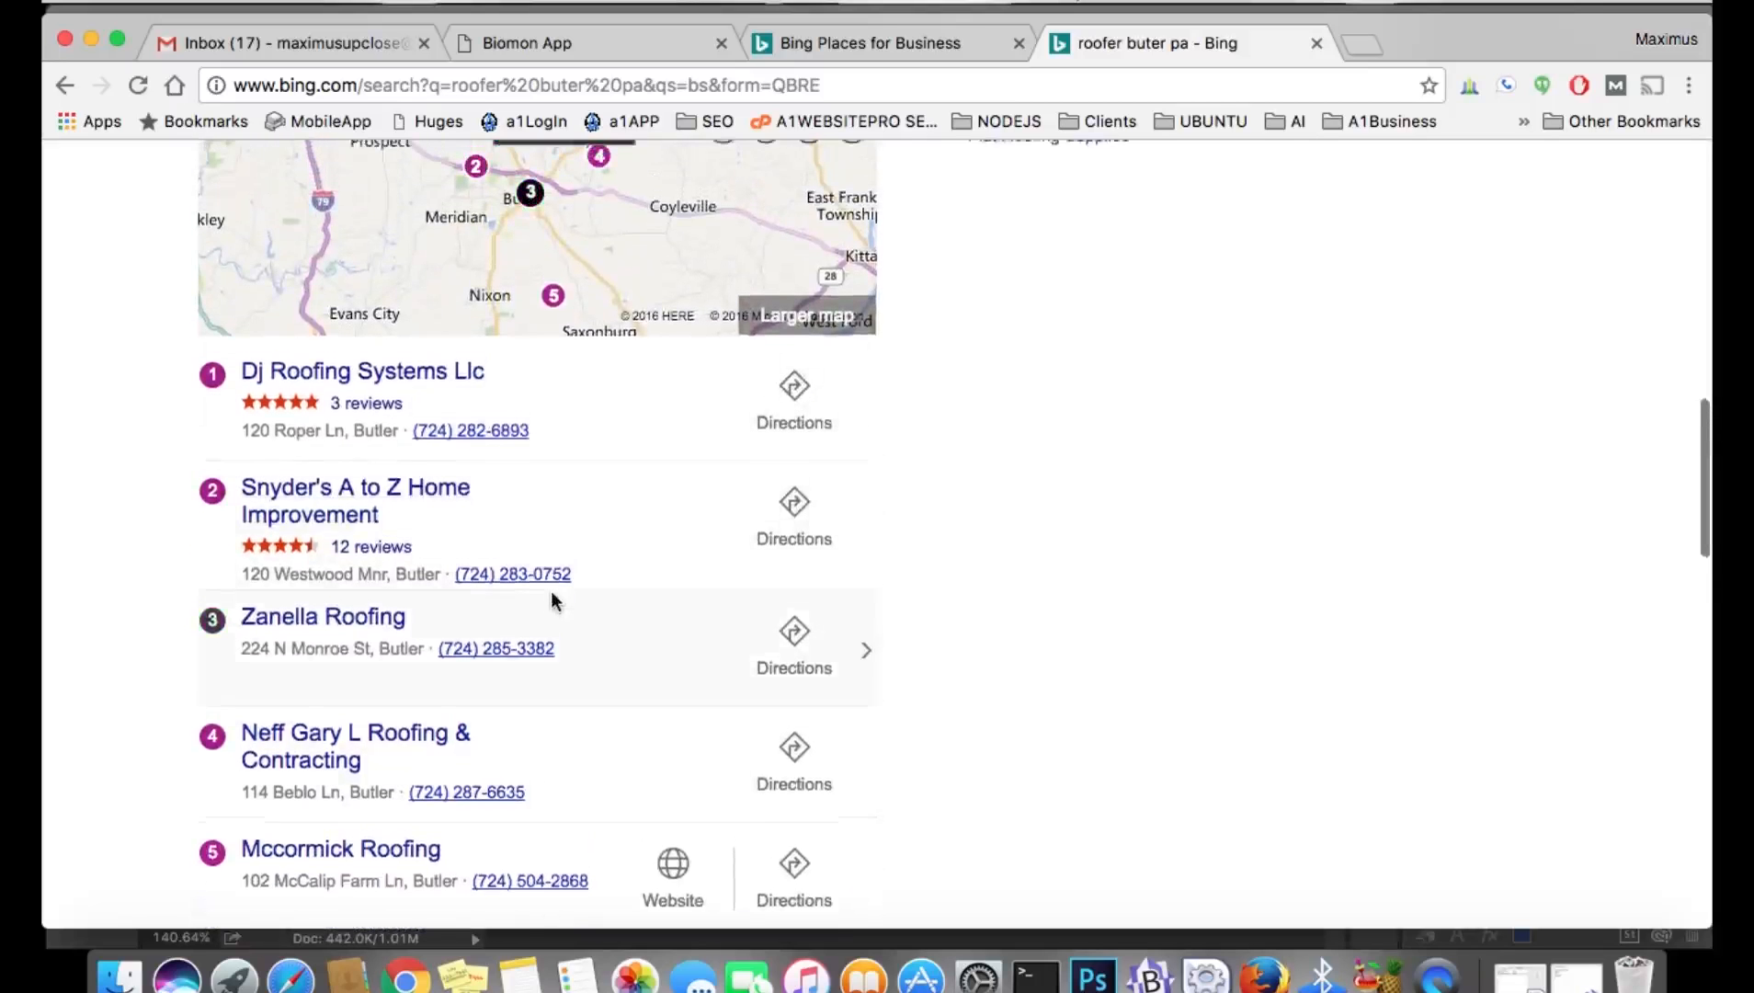
Close the Bing results tab and start adding a business on Bing Places.
scroll(550, 590, up, 5)
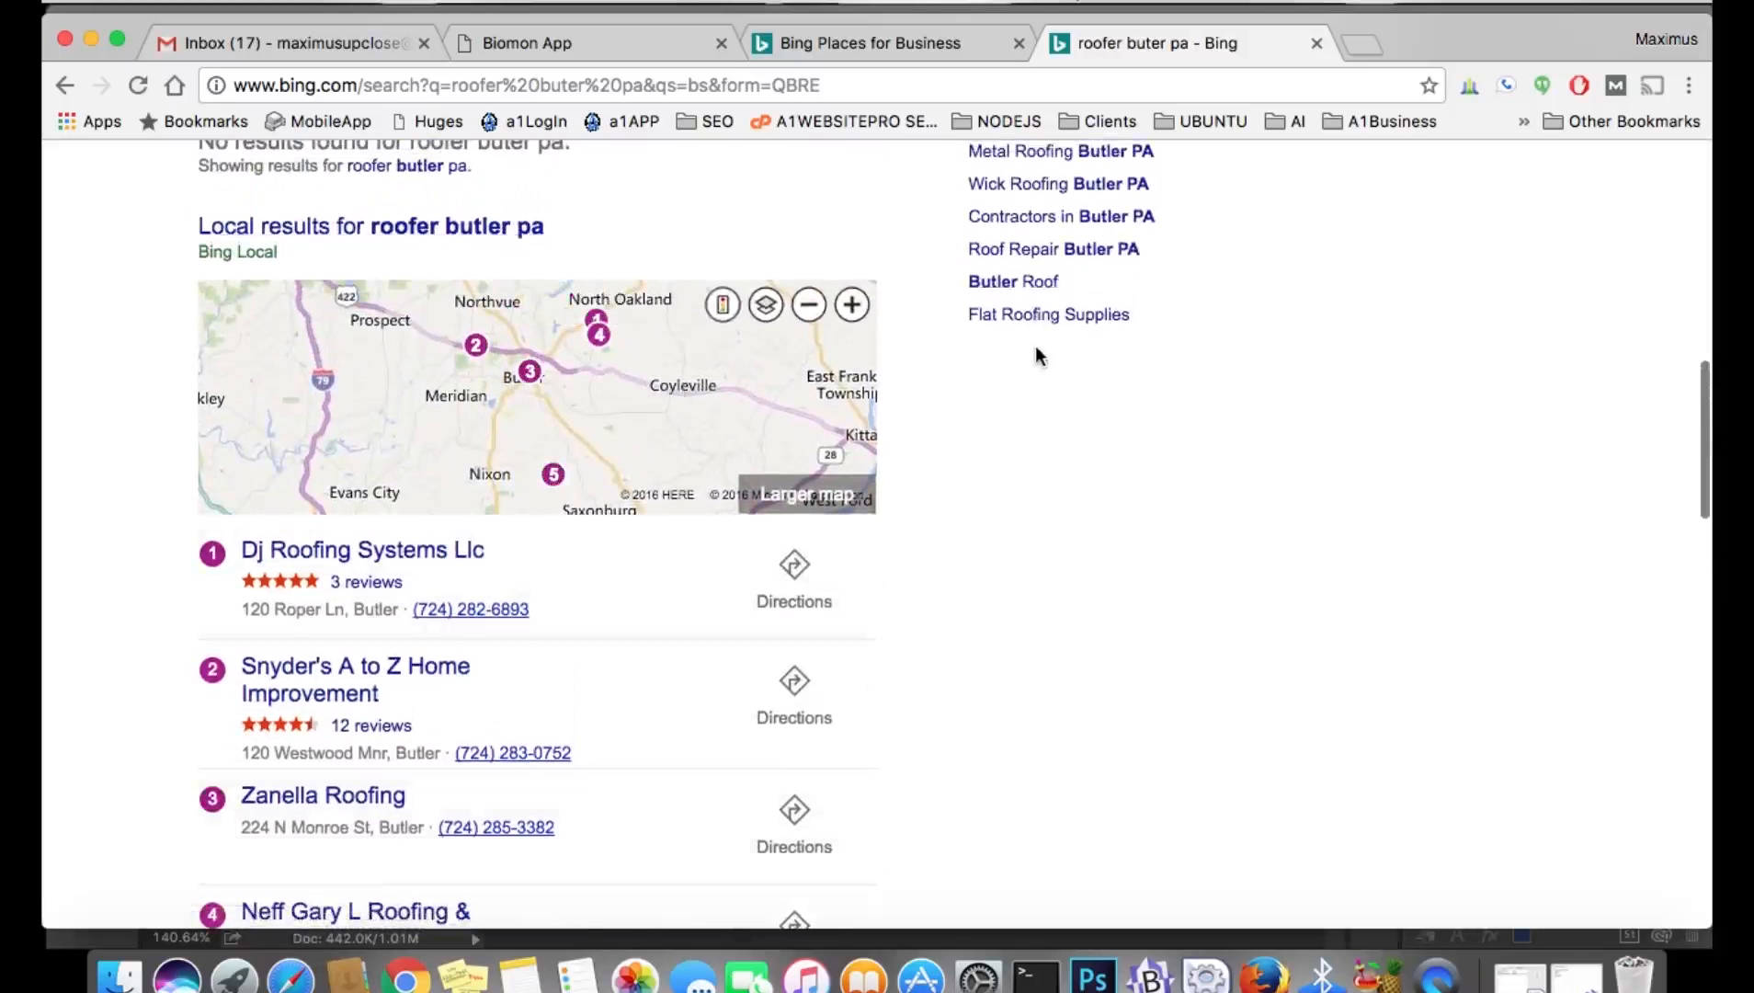
click(1317, 44)
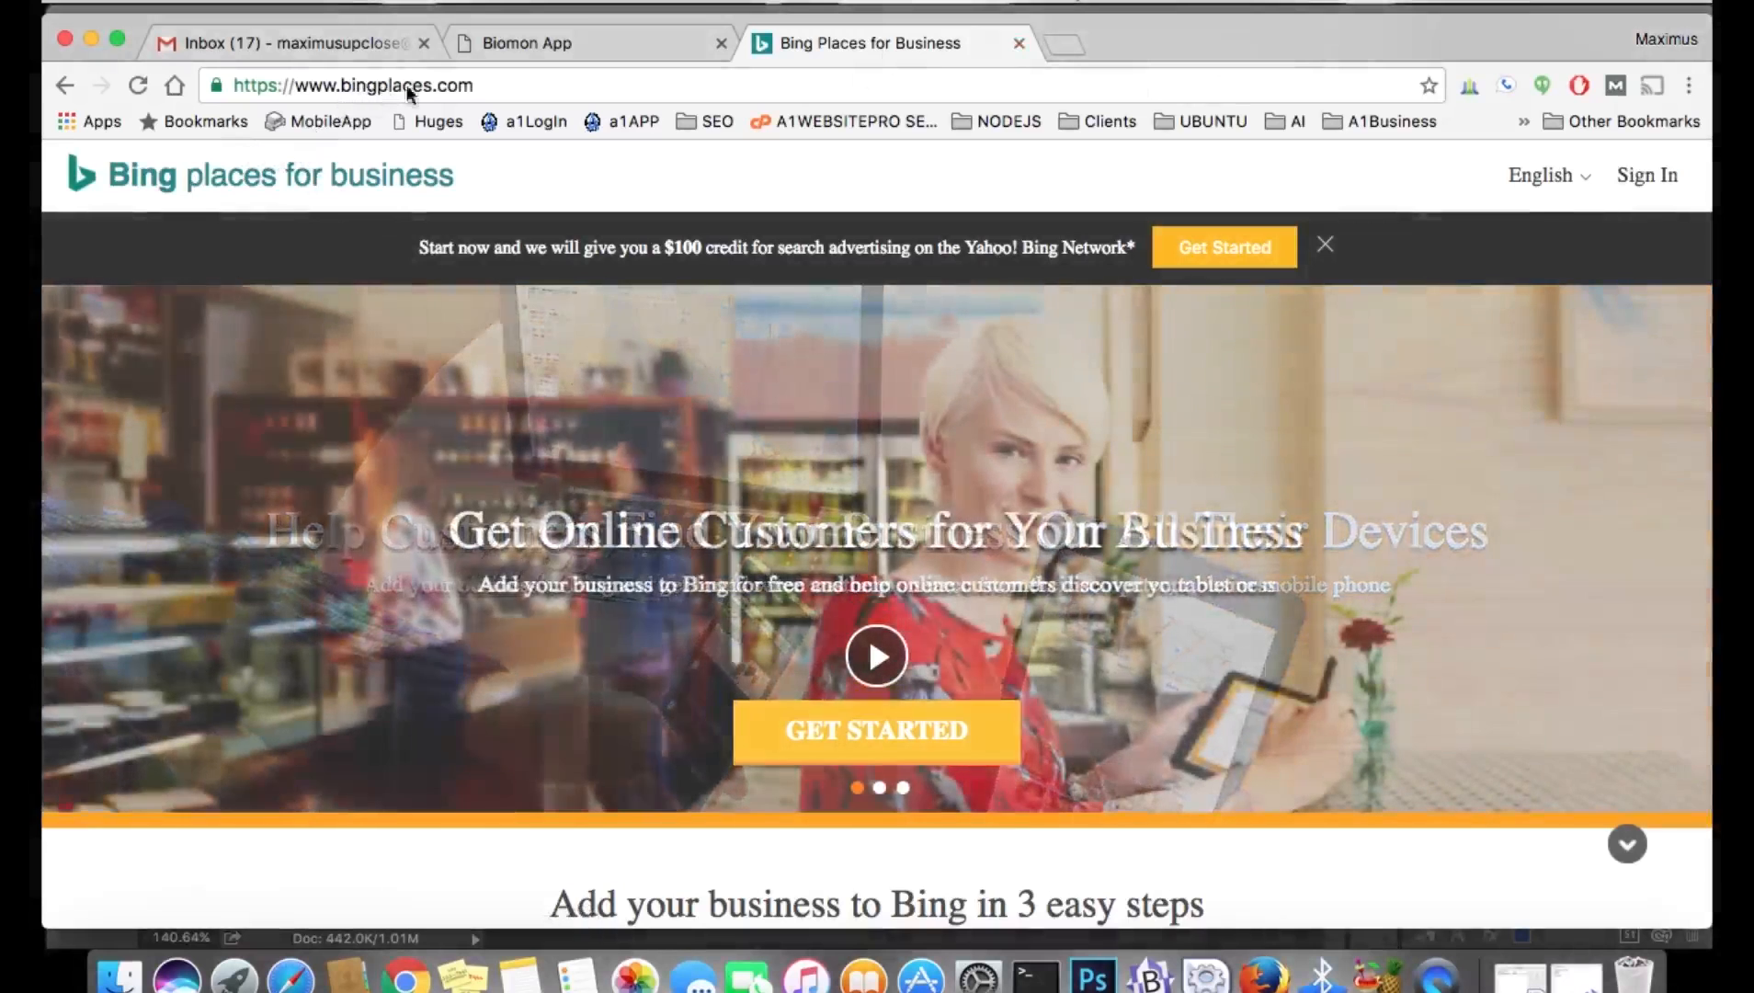
click(900, 735)
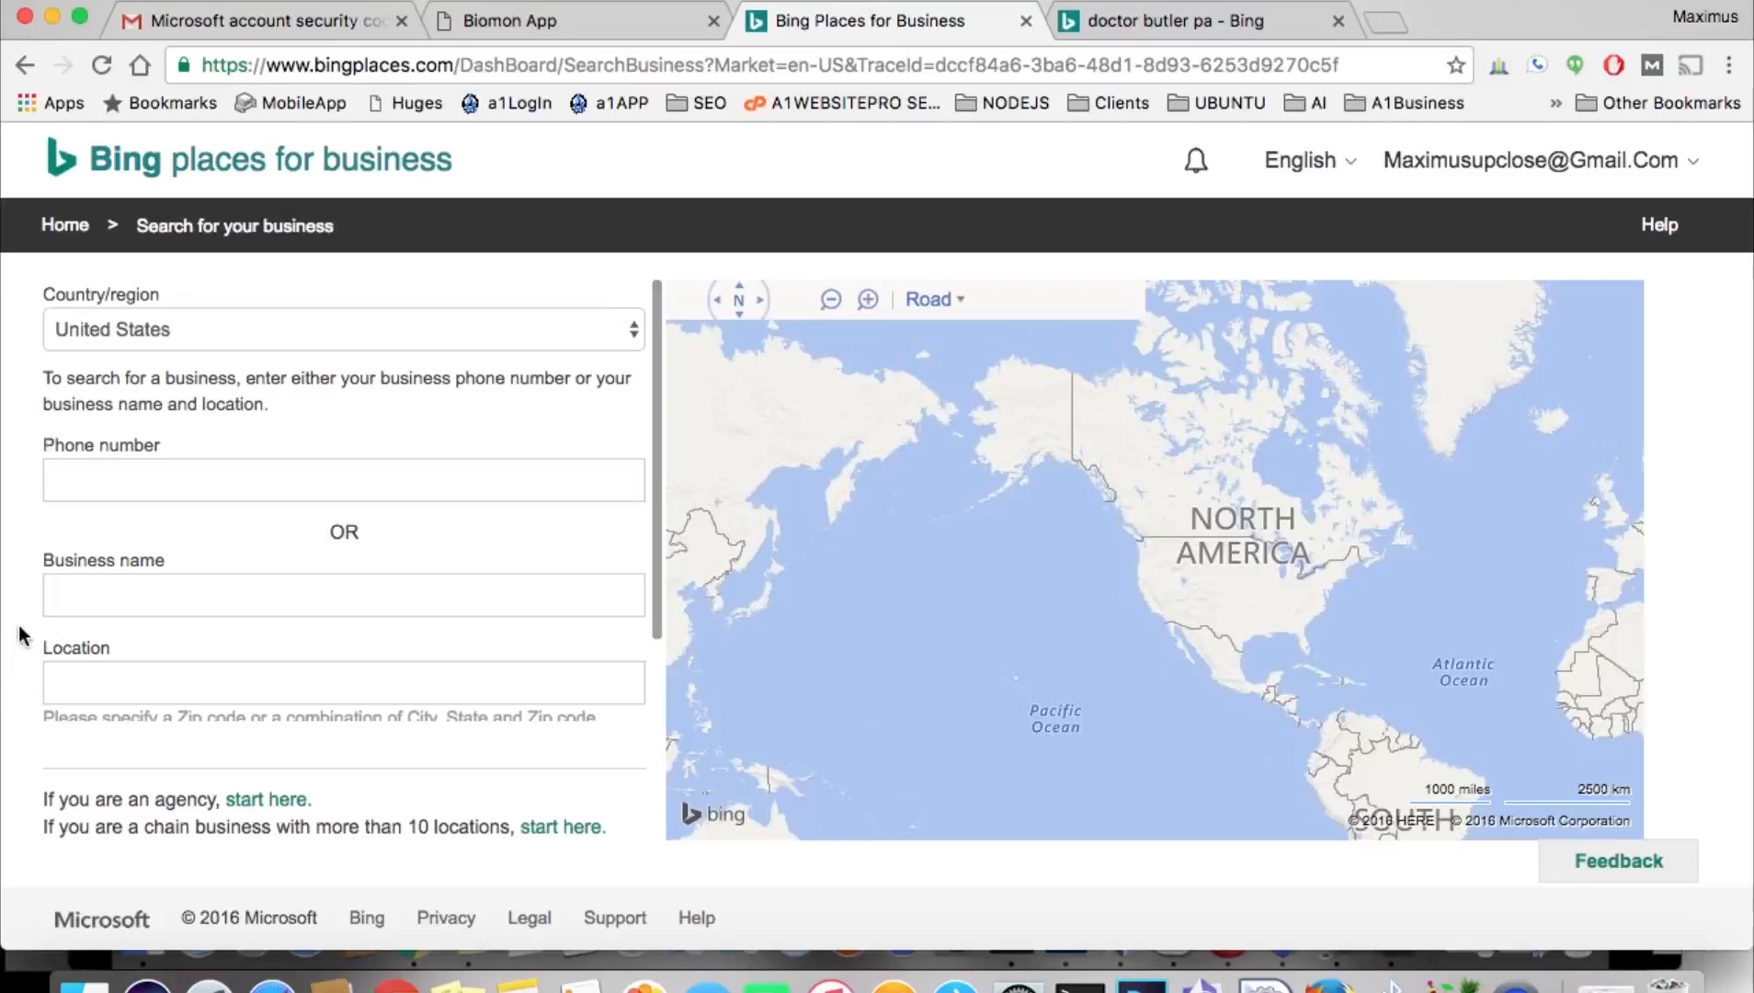
Fill Business name with 'Advanced Bioscience Sustainable Solutions', copied from the Bio Monitor site heading.
click(675, 13)
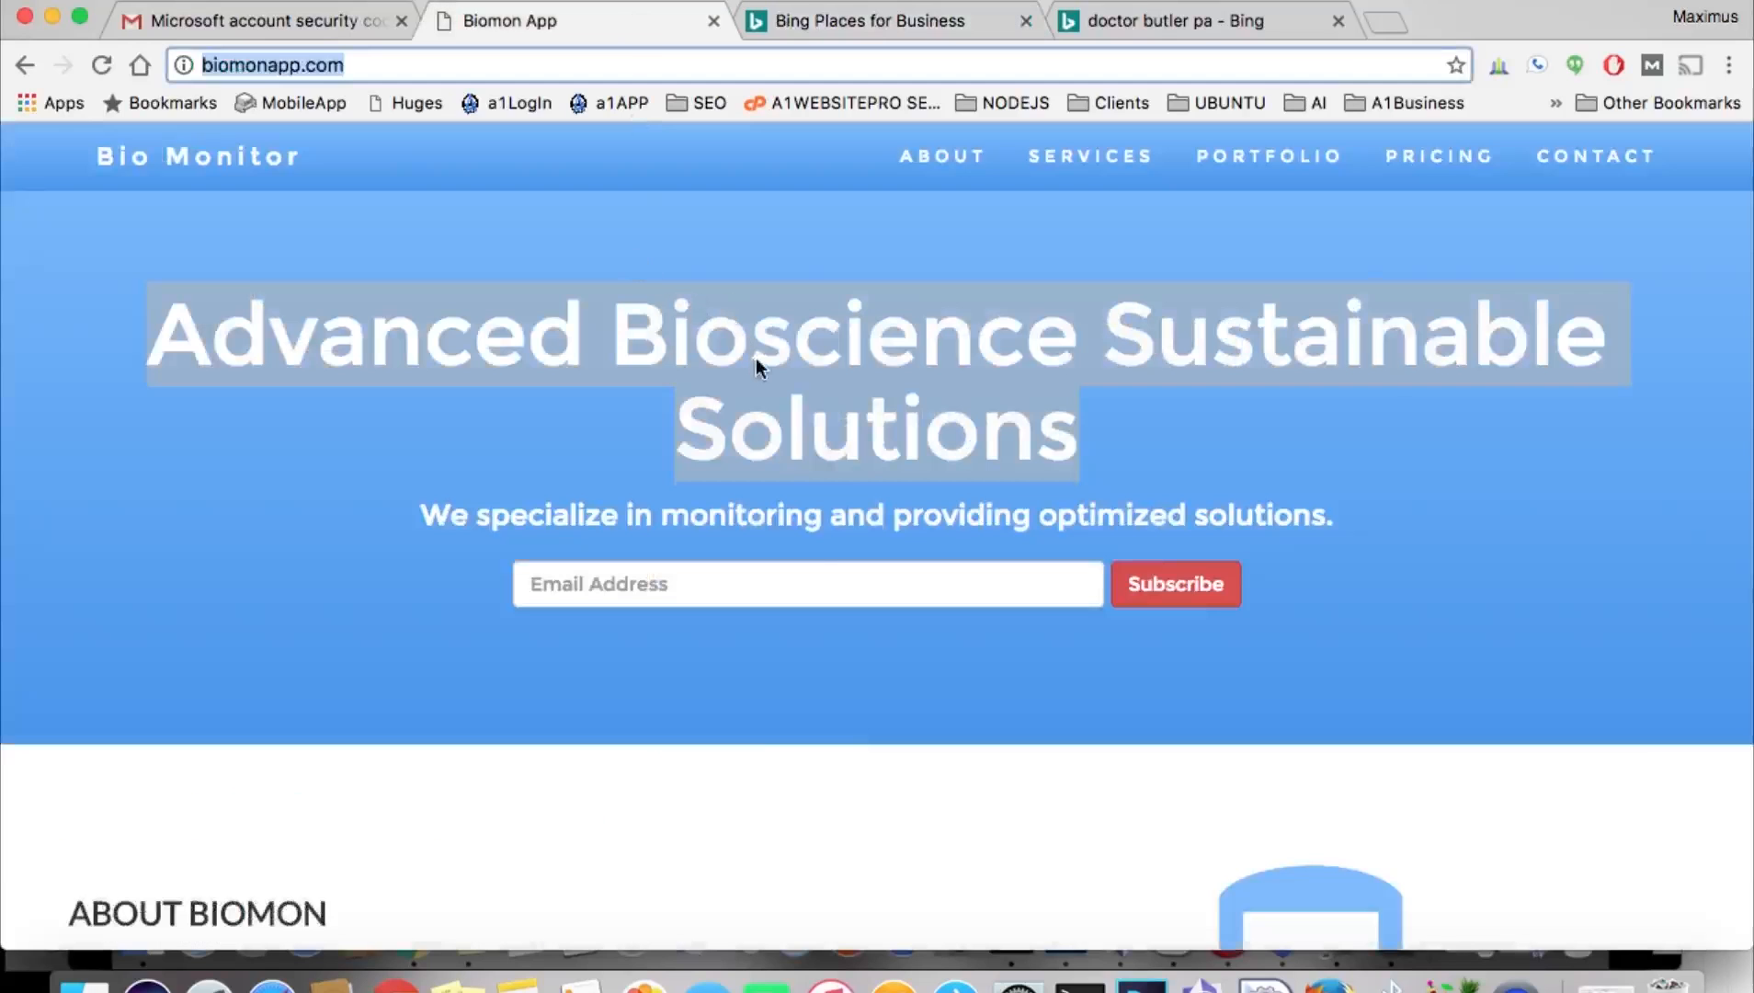
right_click(755, 361)
click(854, 414)
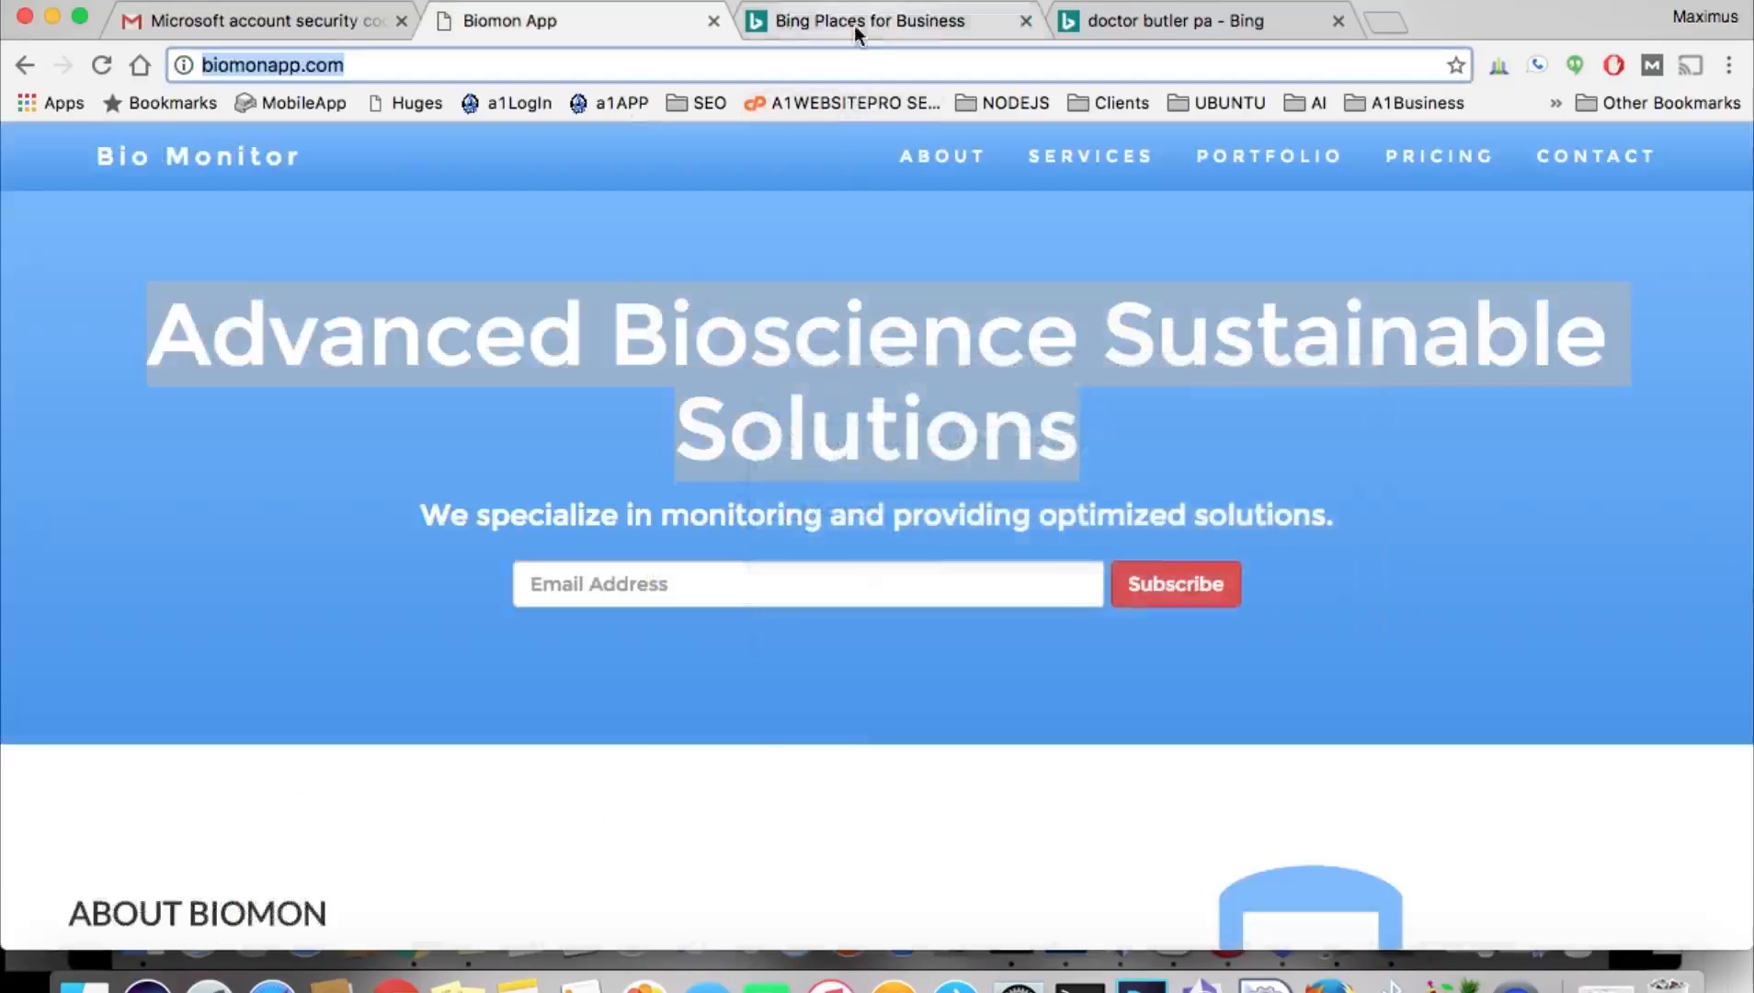
click(855, 27)
click(204, 607)
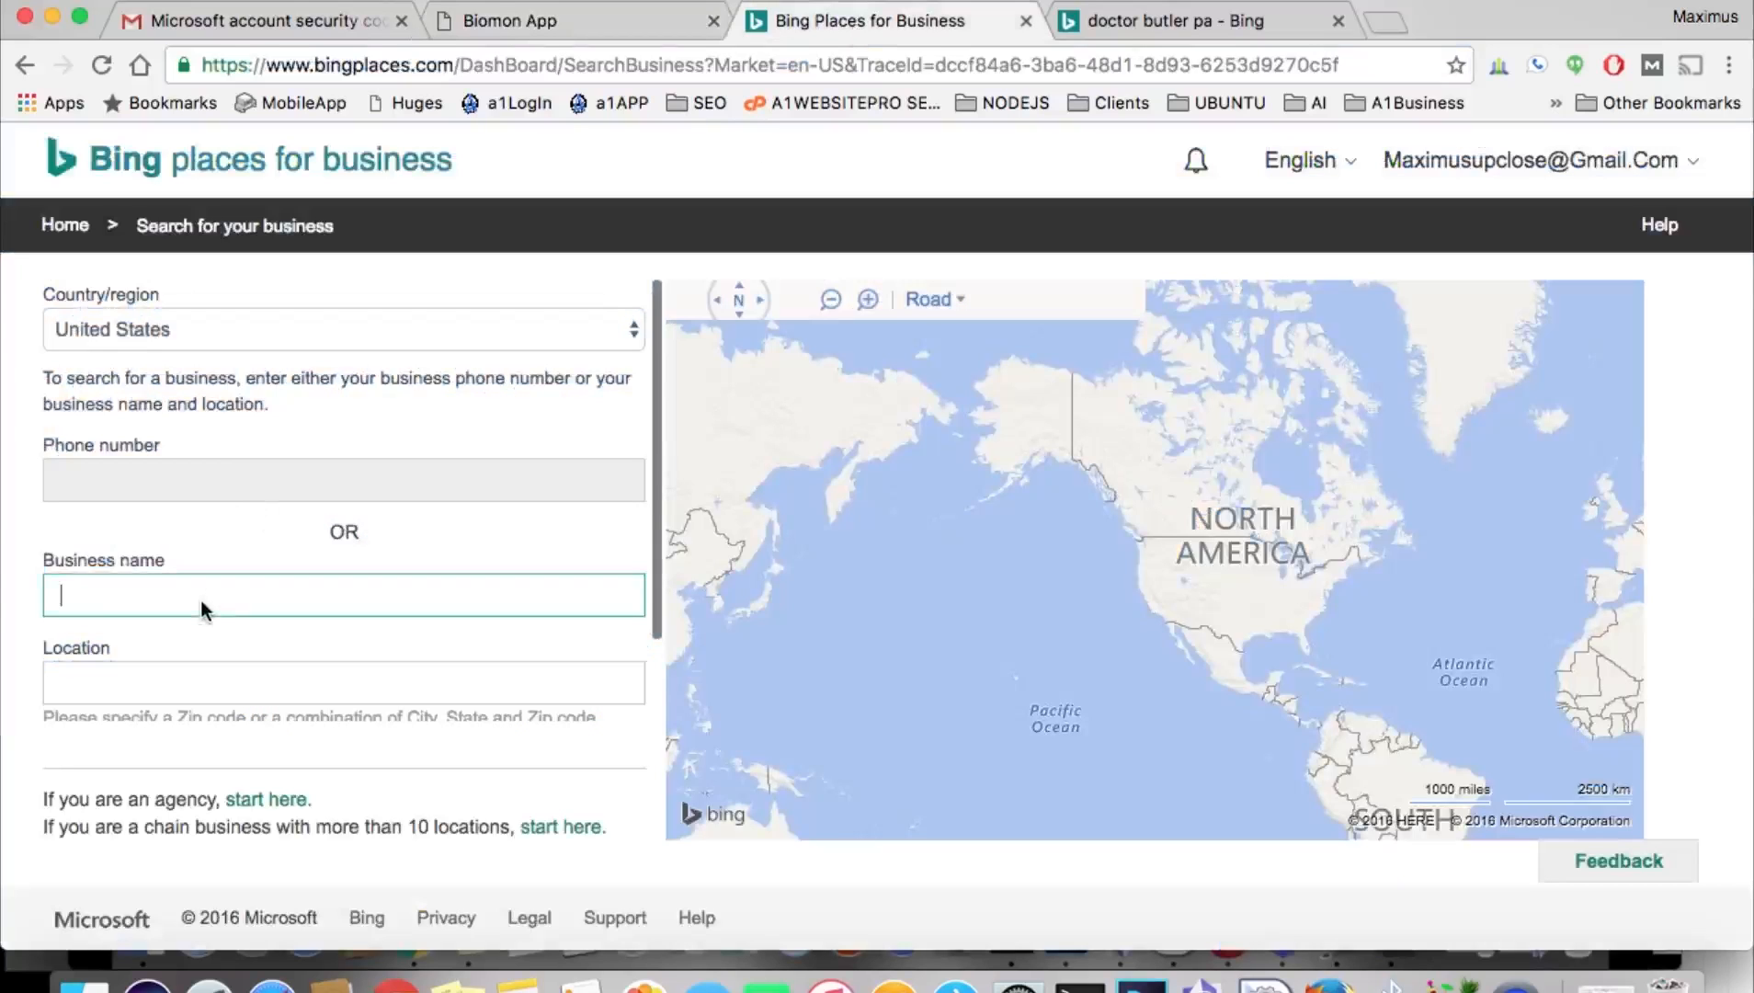
key(super+v)
Enter zip 44406 as the Location and search for the business.
click(167, 685)
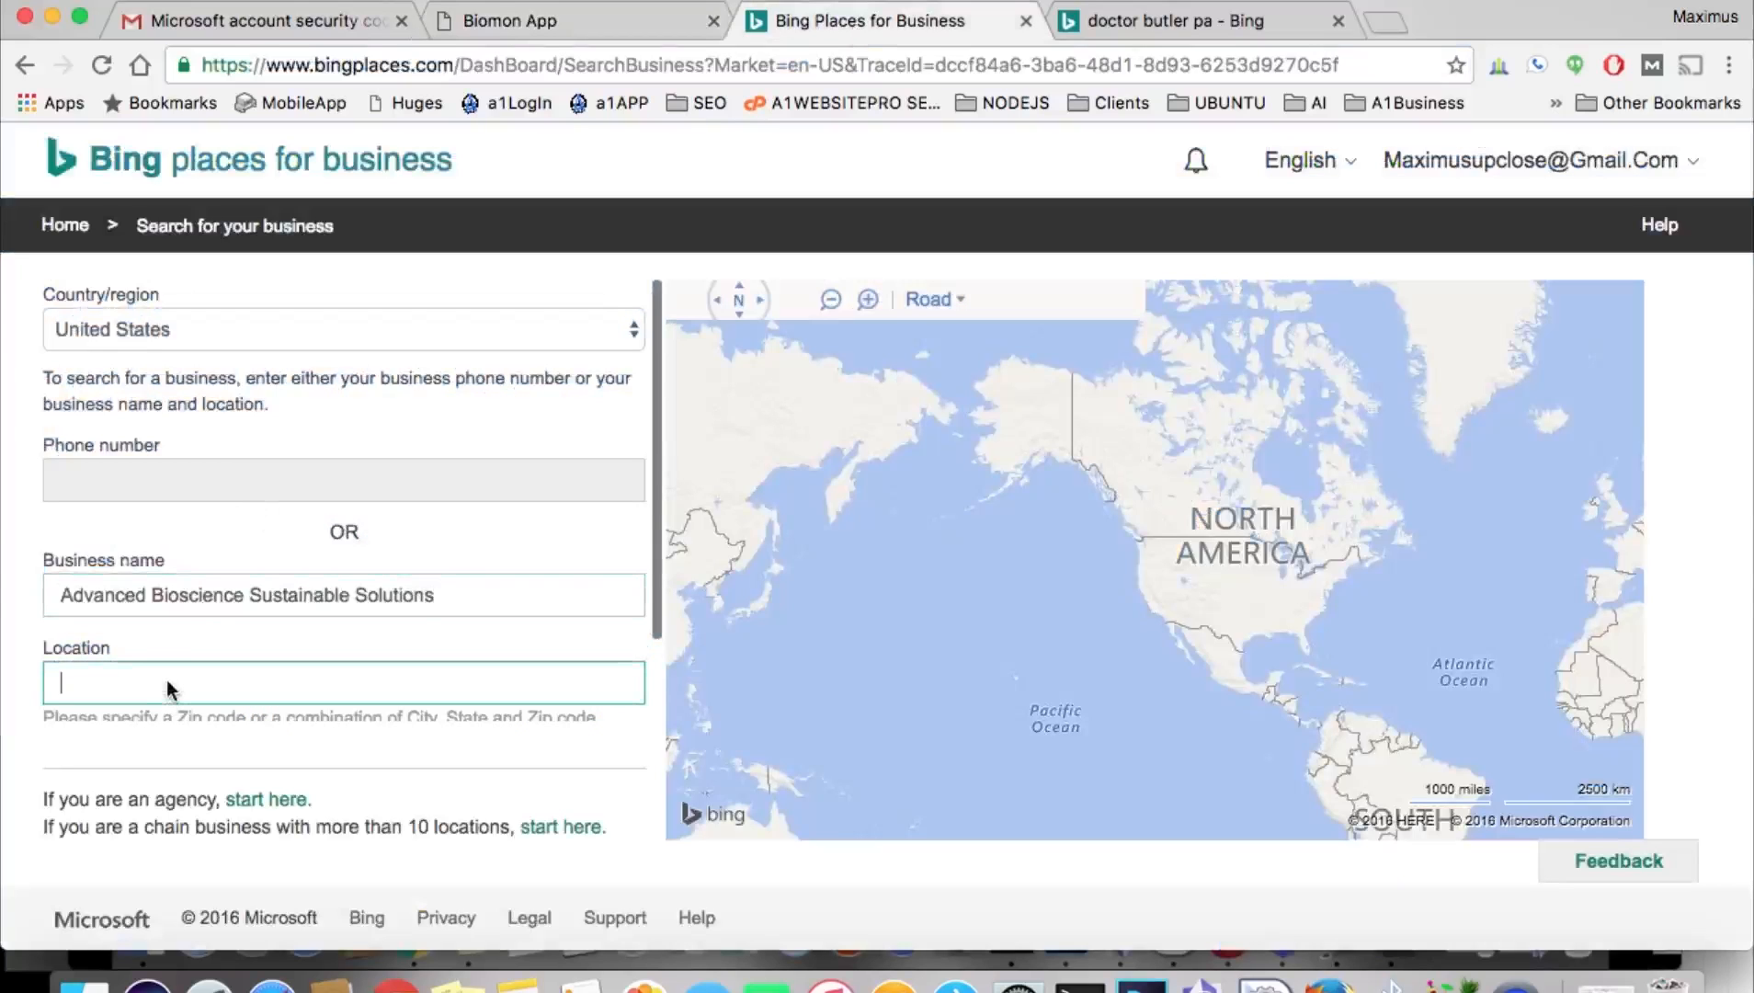
click(1204, 979)
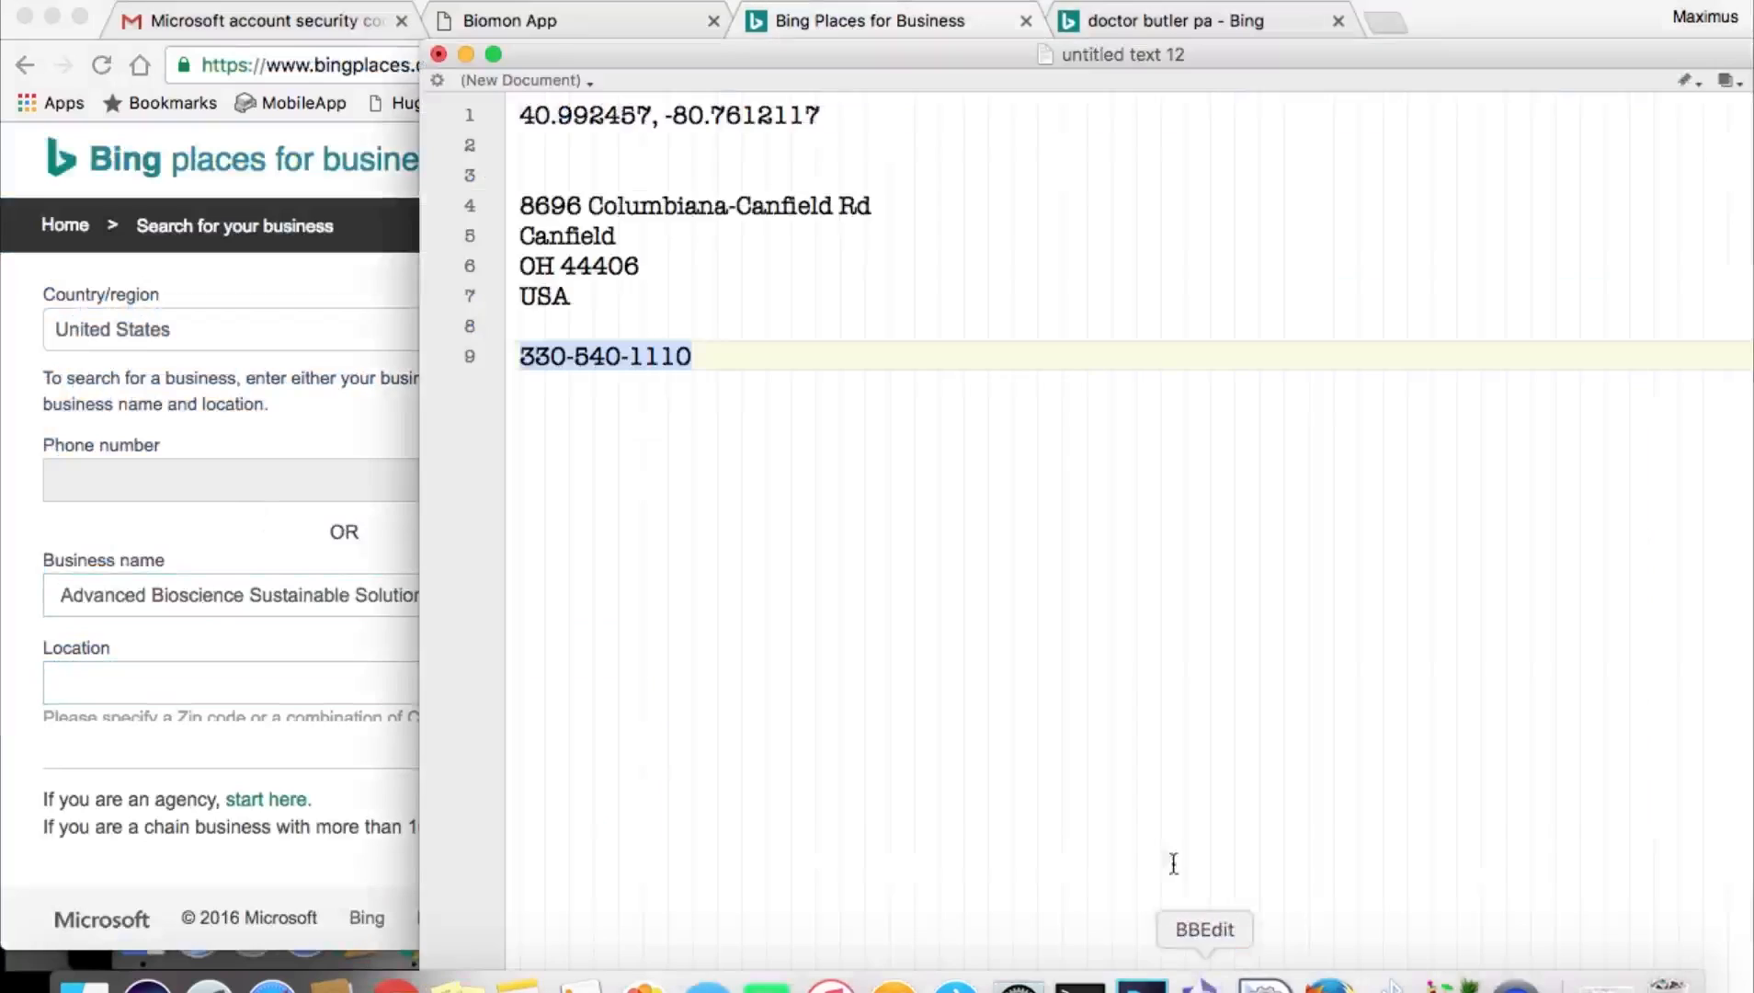
click(593, 268)
double_click(593, 269)
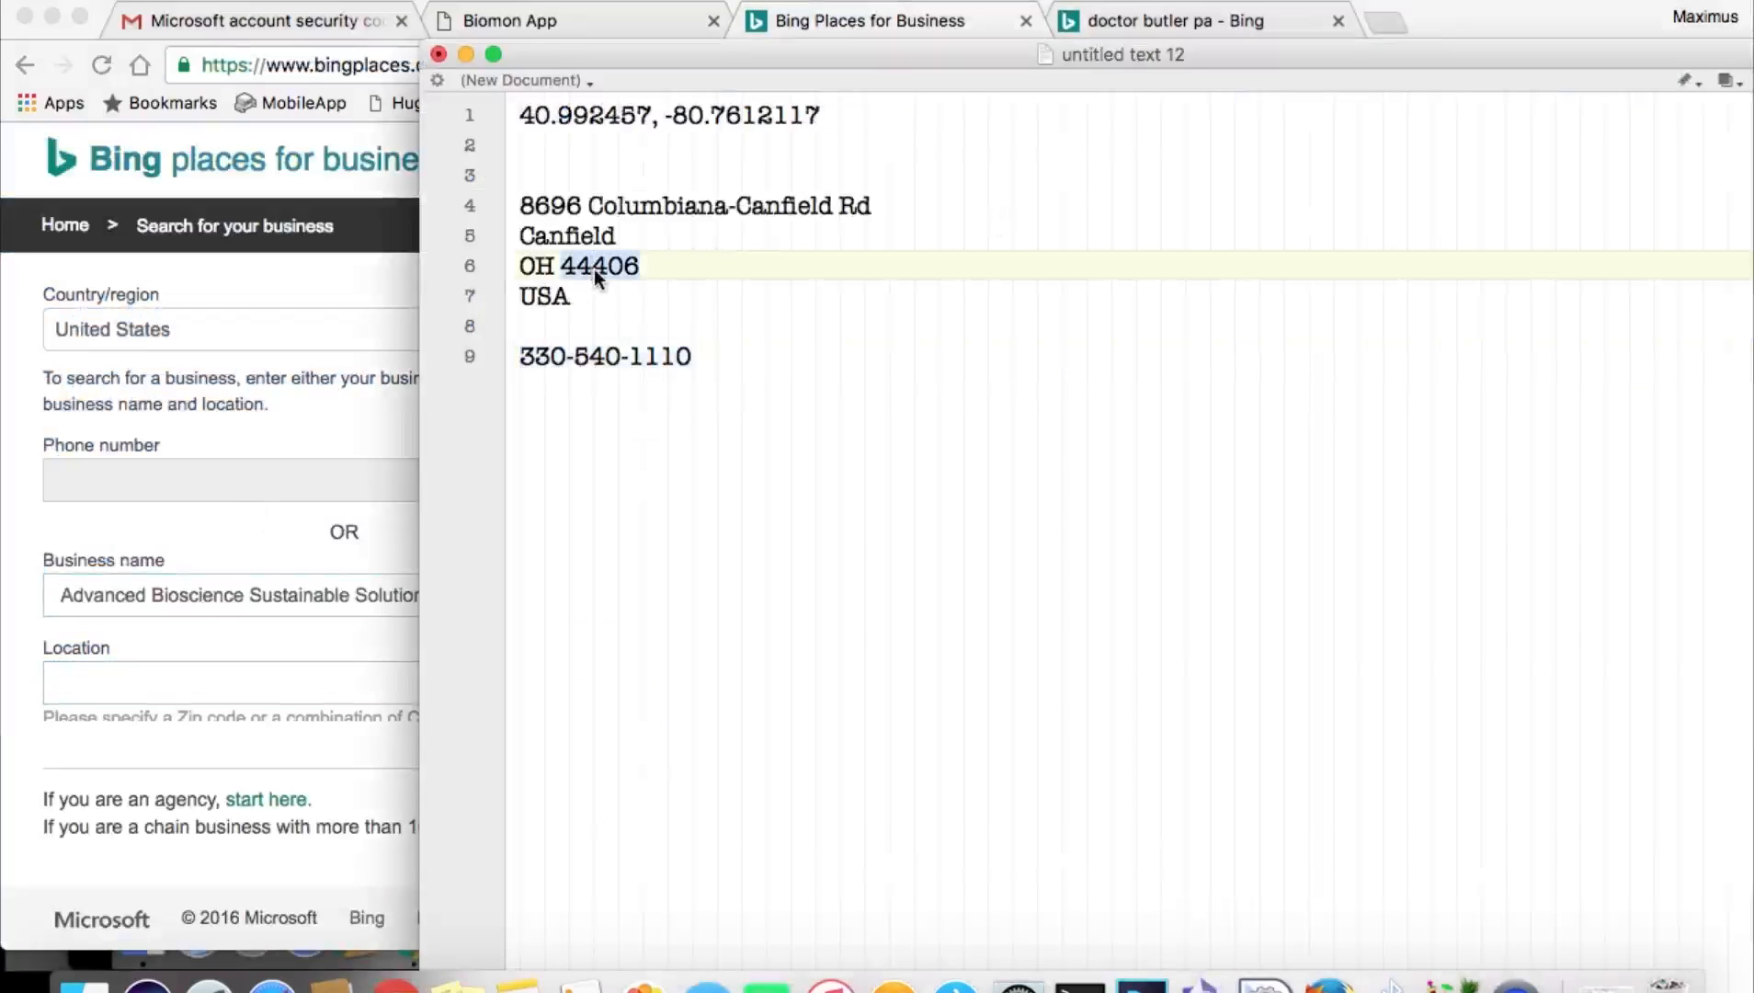
click(144, 678)
key(super+v)
scroll(292, 575, down, 2)
click(174, 689)
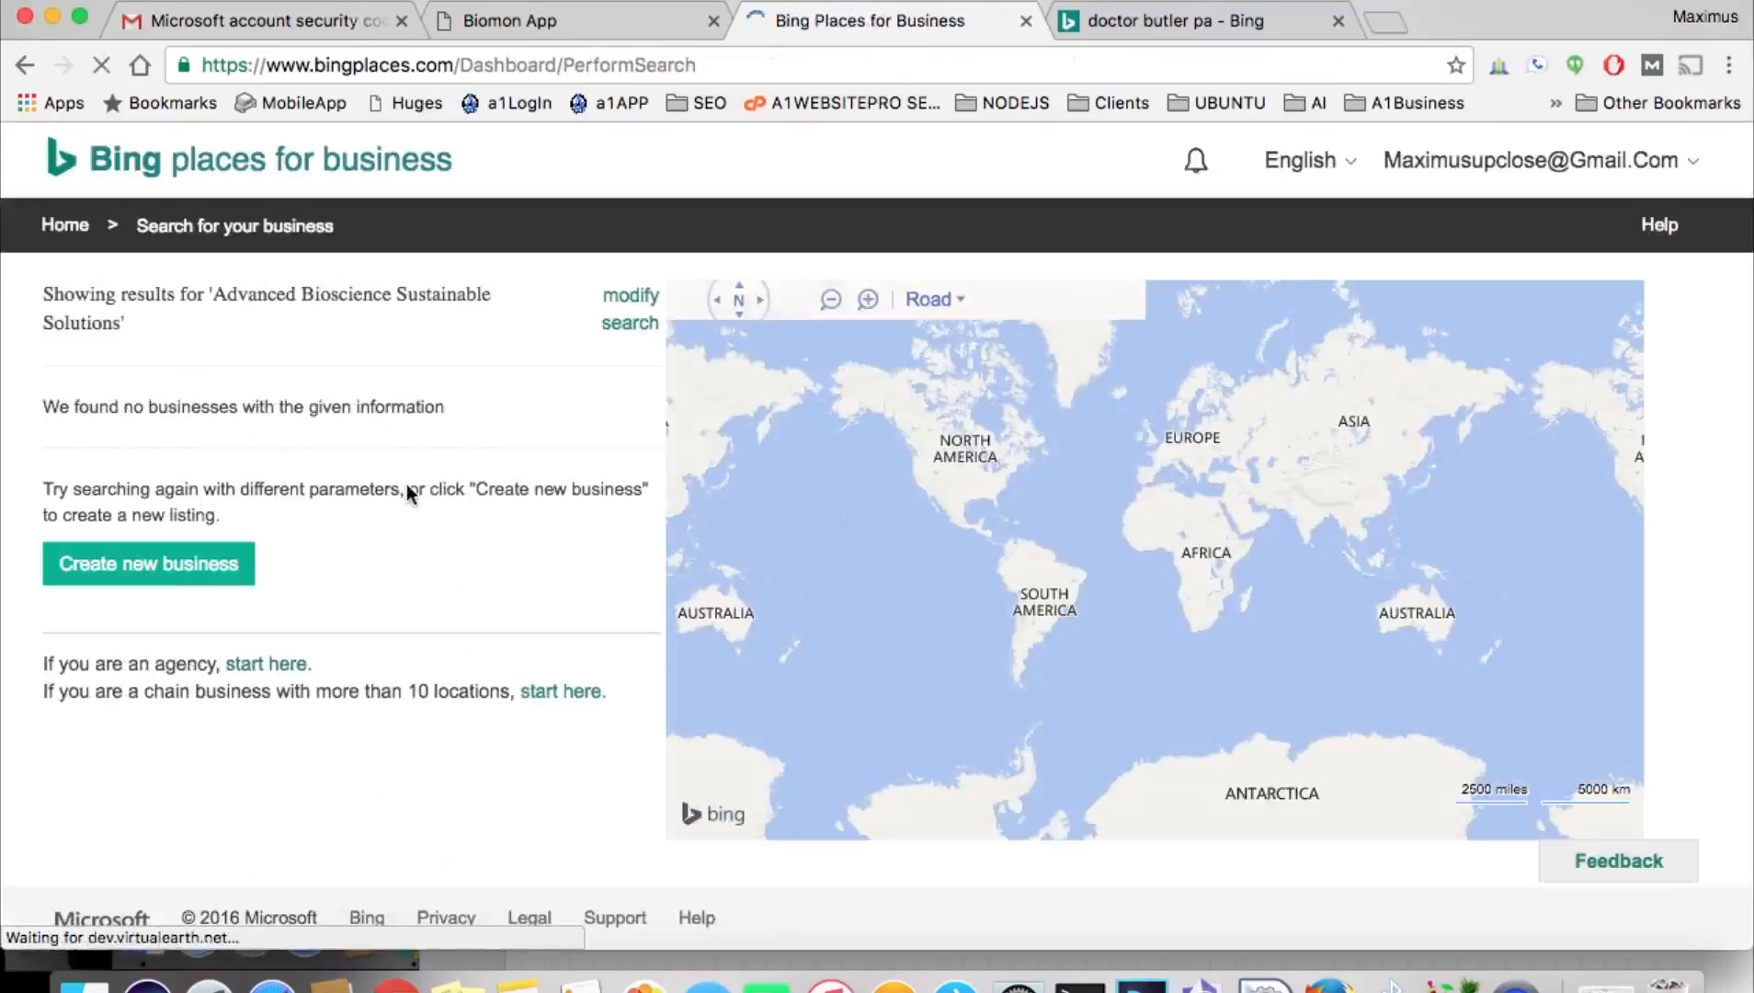
Start a new listing with the business name Advanced Bioscience Sustainable Solutions.
click(171, 564)
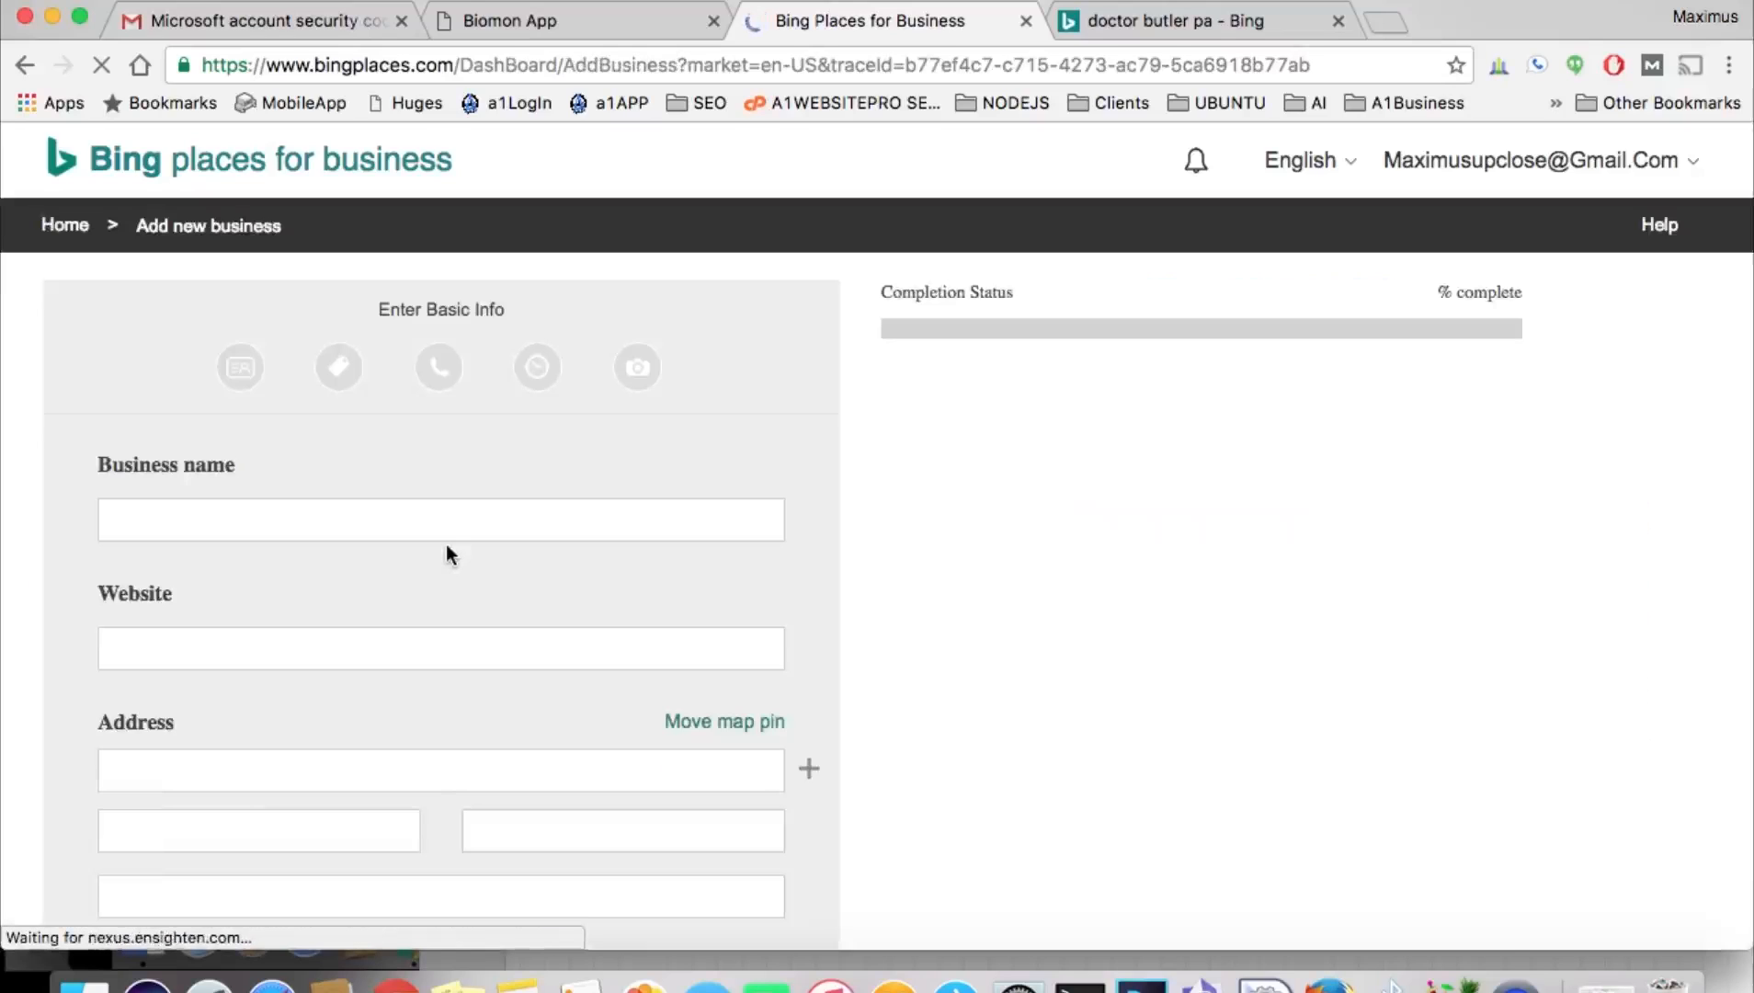
click(596, 22)
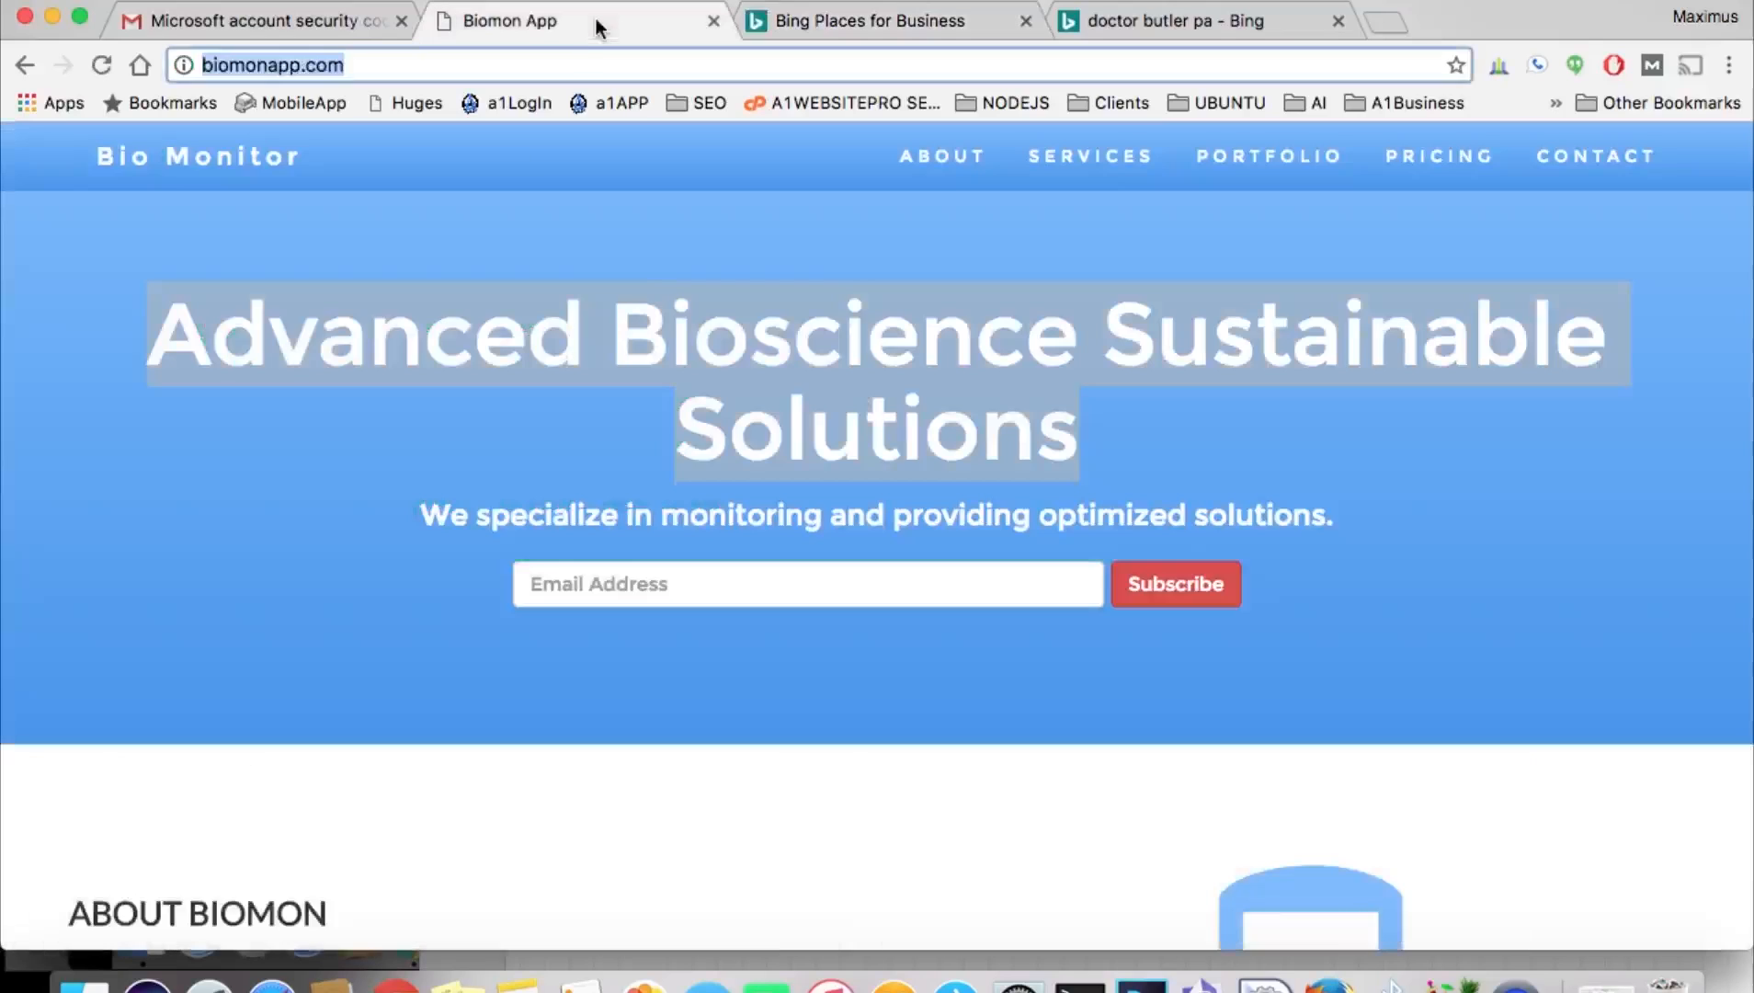
right_click(701, 335)
click(776, 386)
click(827, 20)
click(419, 520)
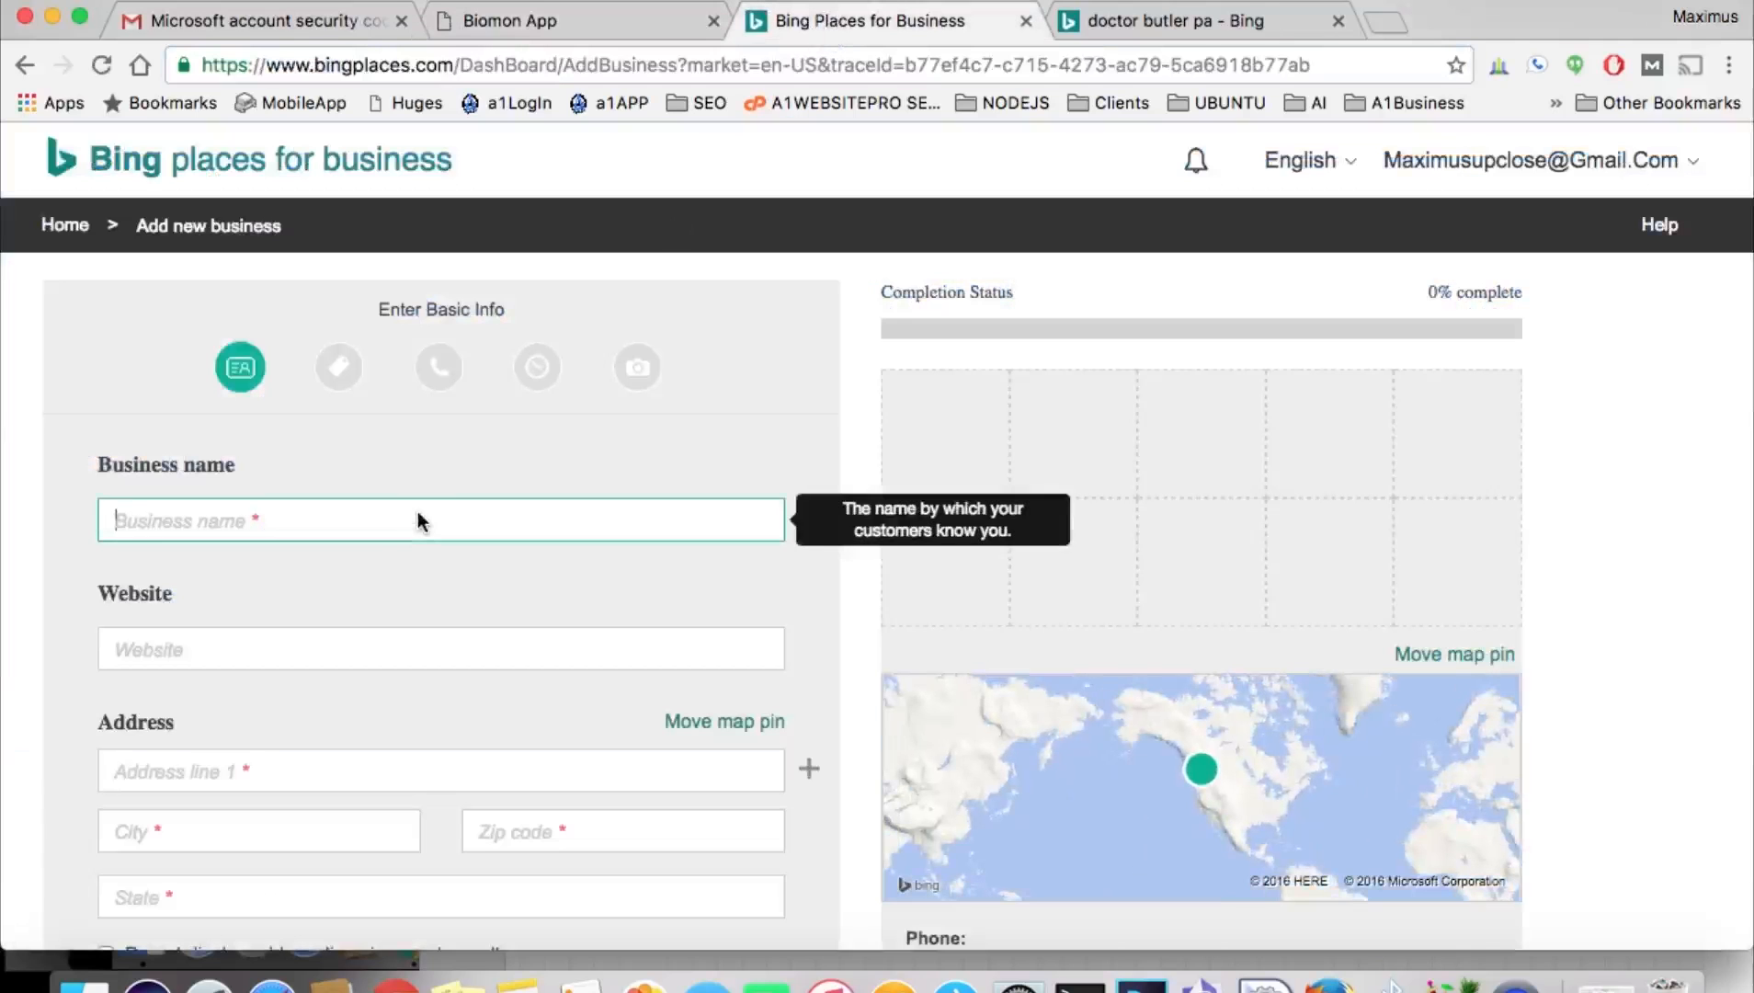
key(super+v)
click(580, 20)
click(430, 66)
click(420, 74)
drag(362, 74, 237, 77)
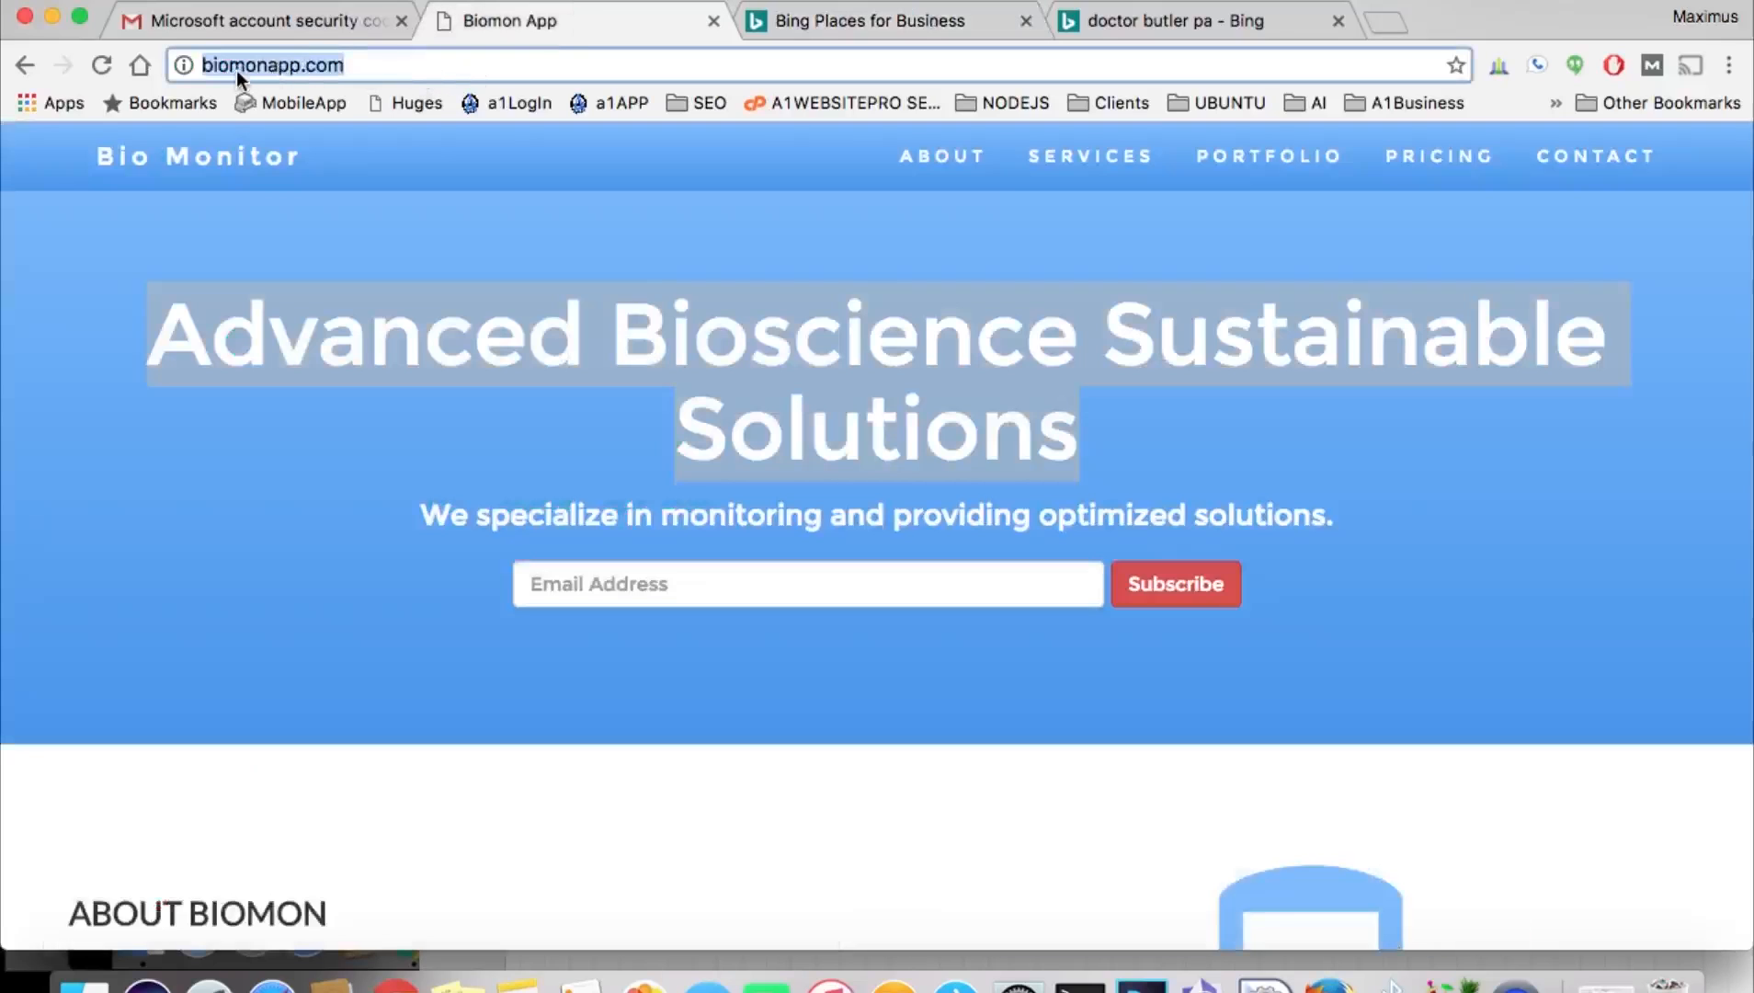
click(803, 22)
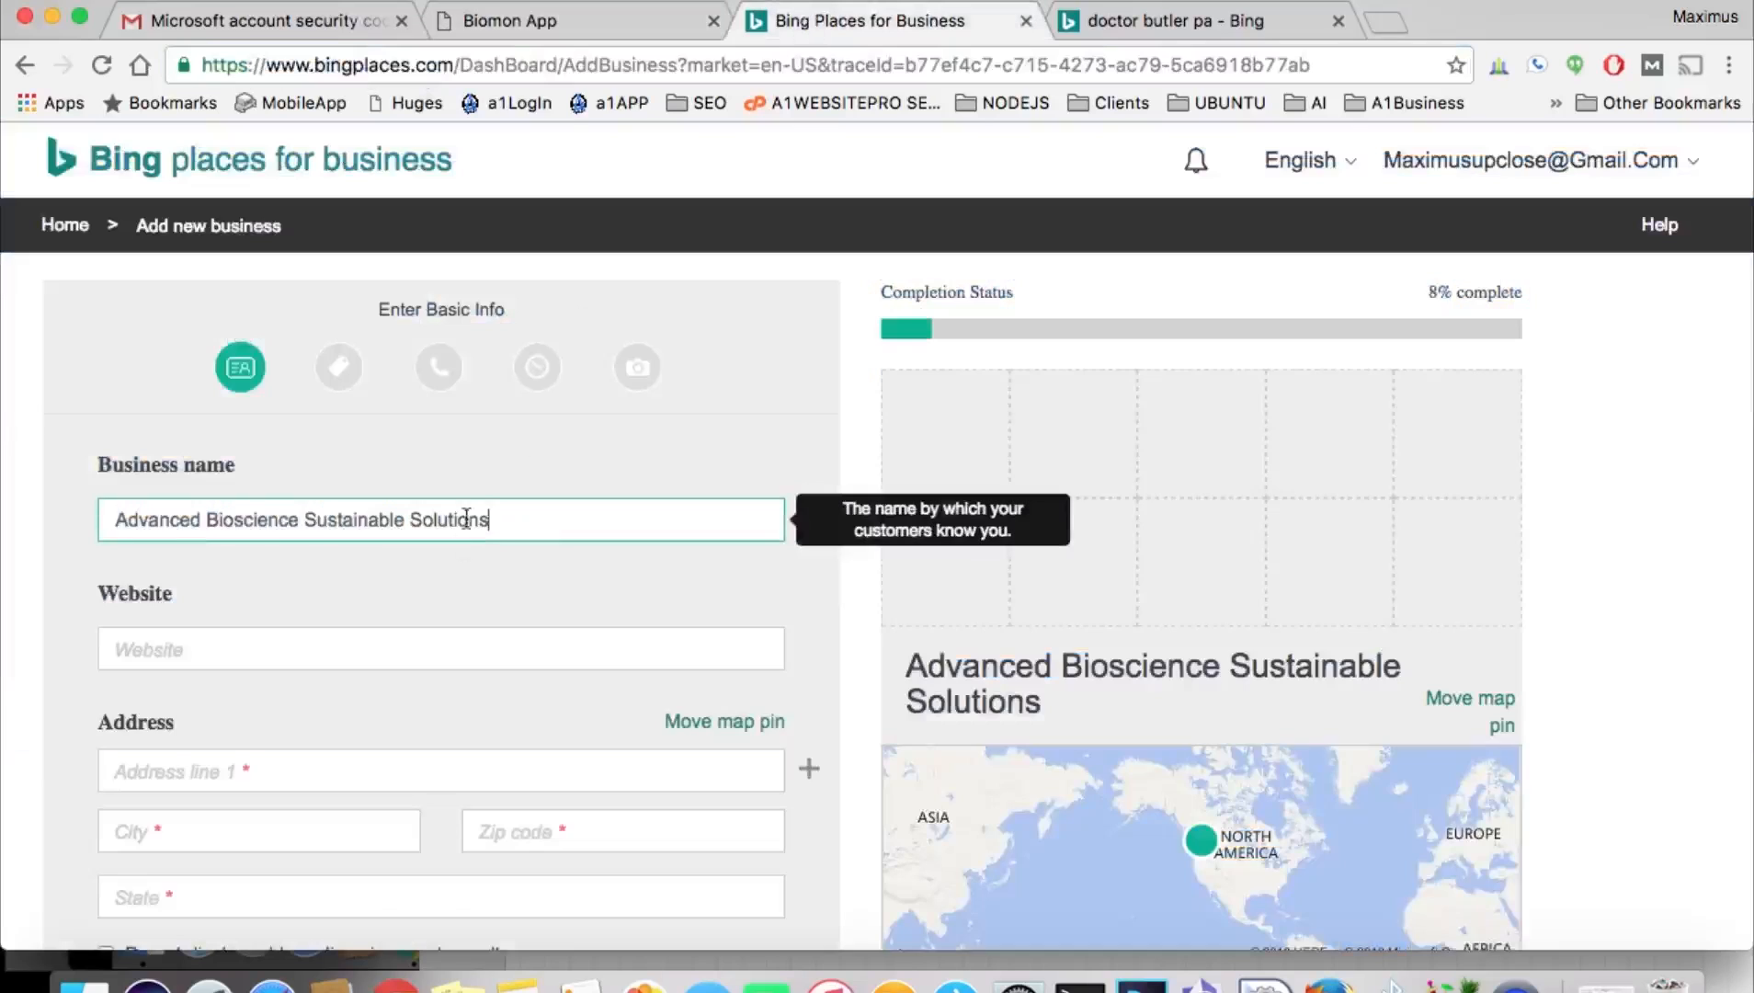
click(392, 648)
key(super+v)
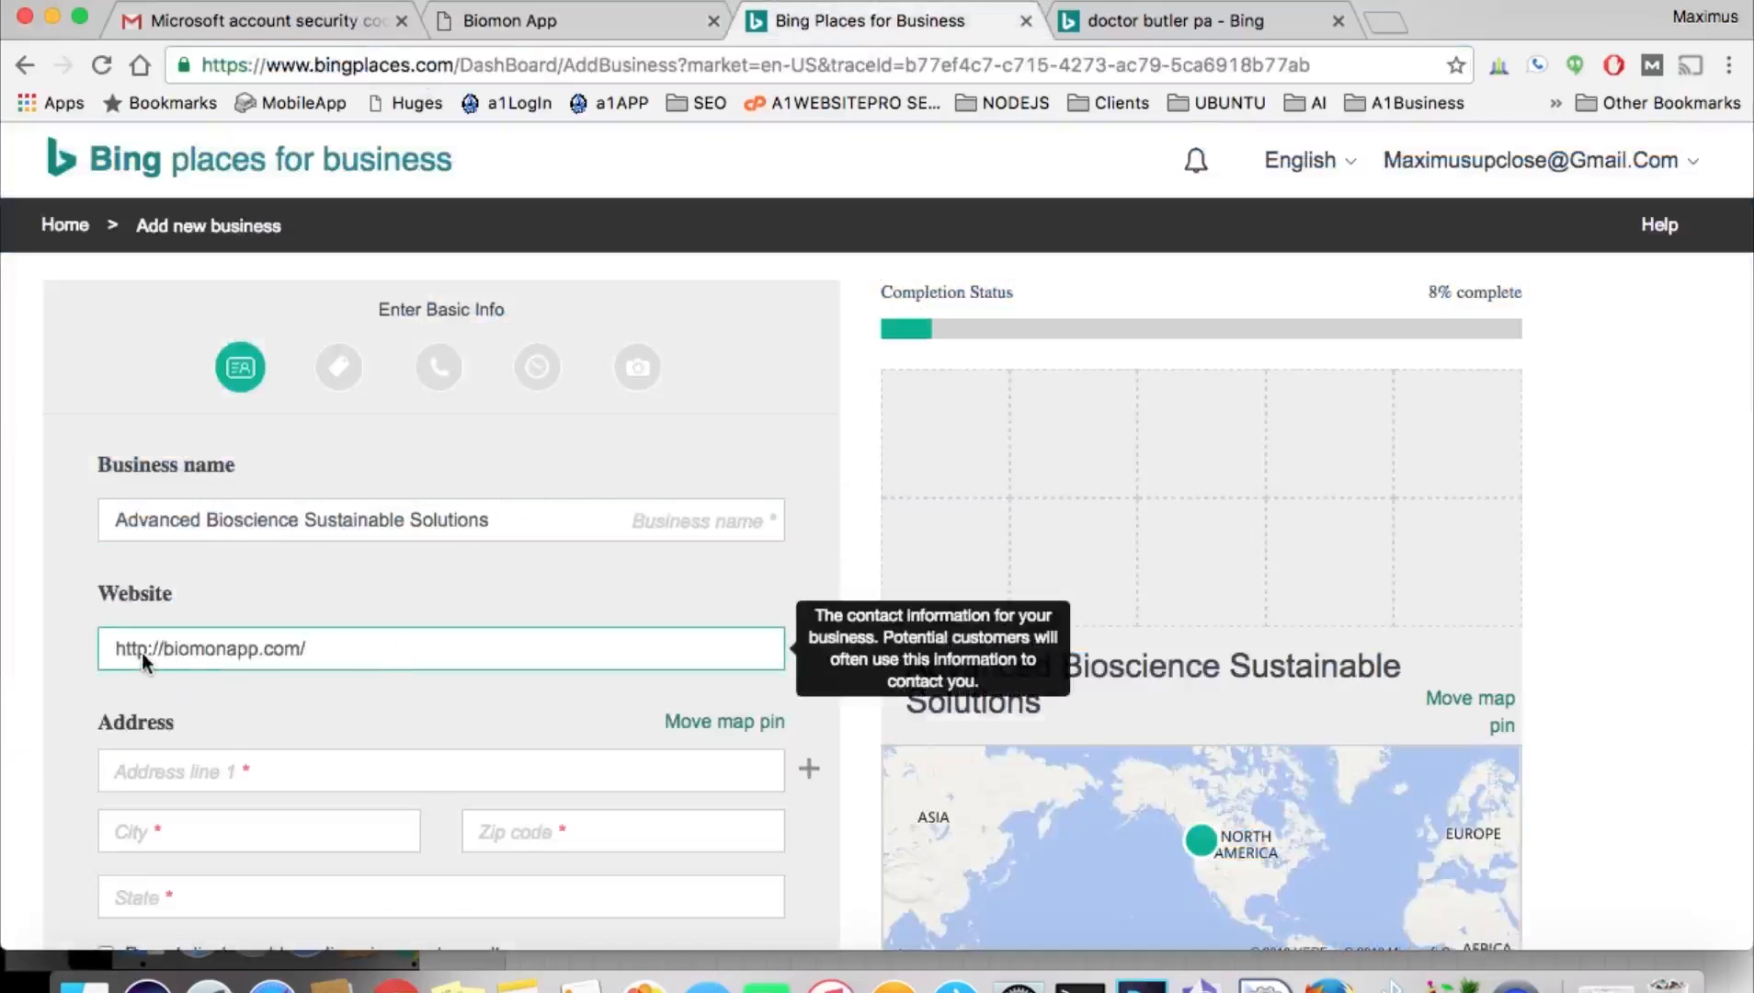
text(s)
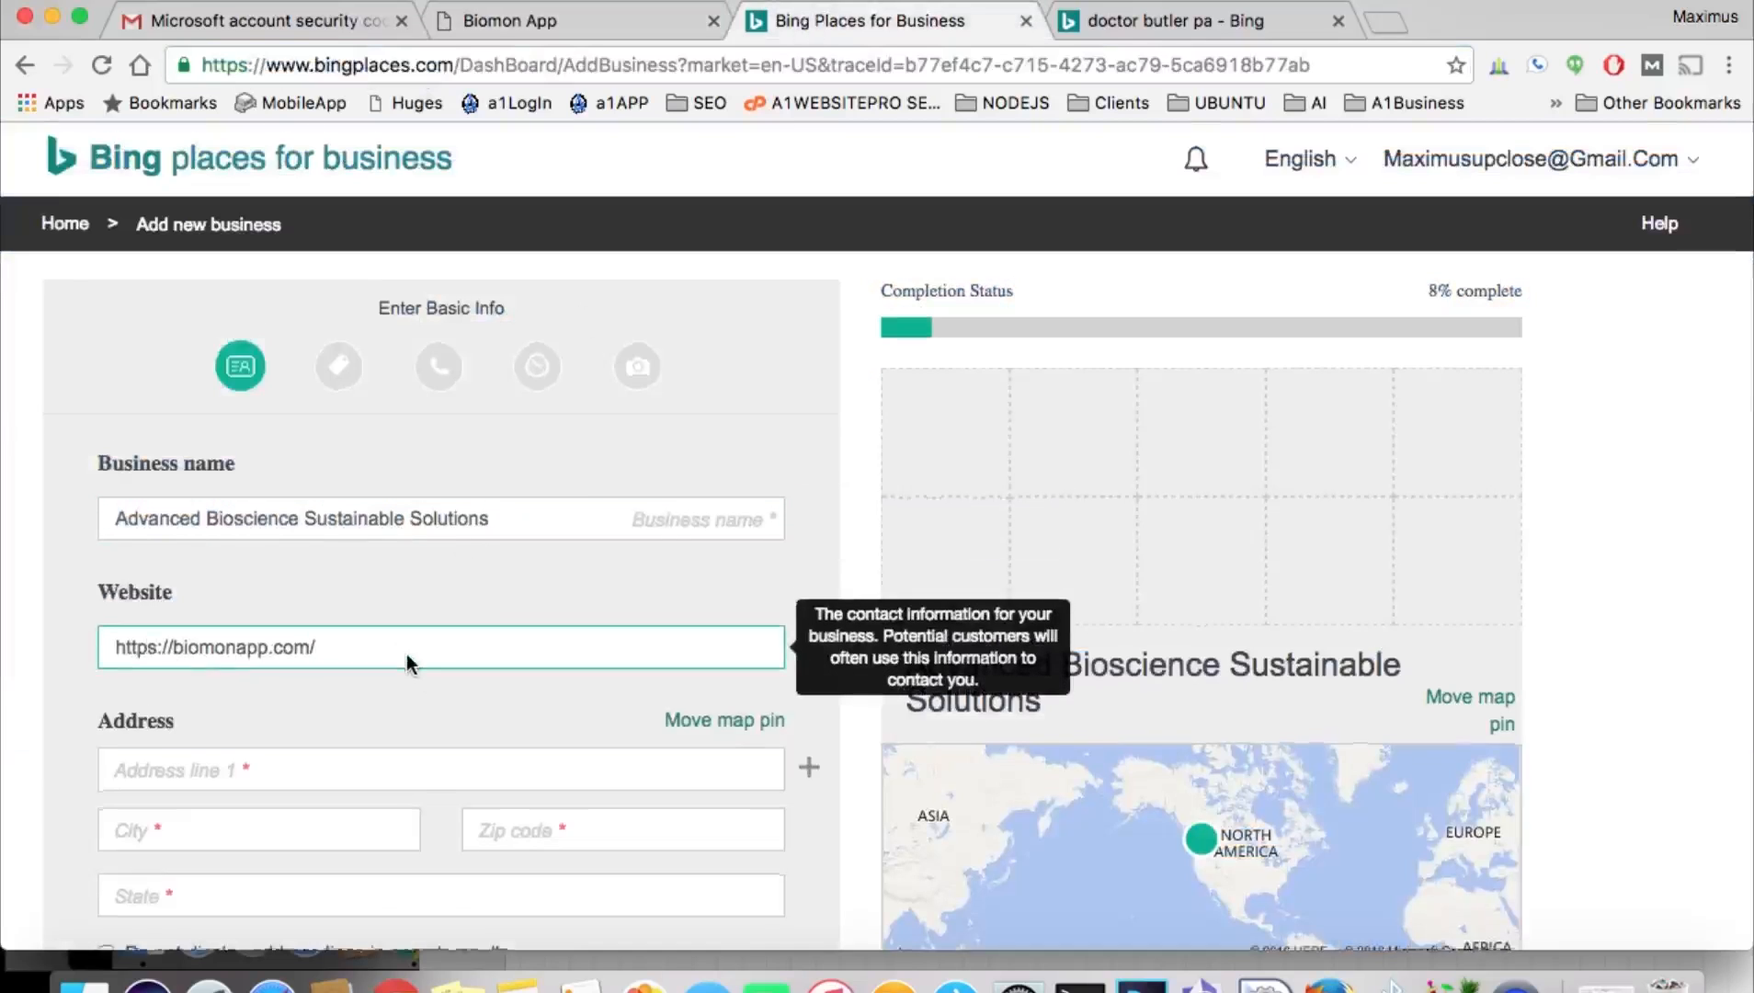
scroll(410, 662, down, 3)
scroll(407, 654, down, 1)
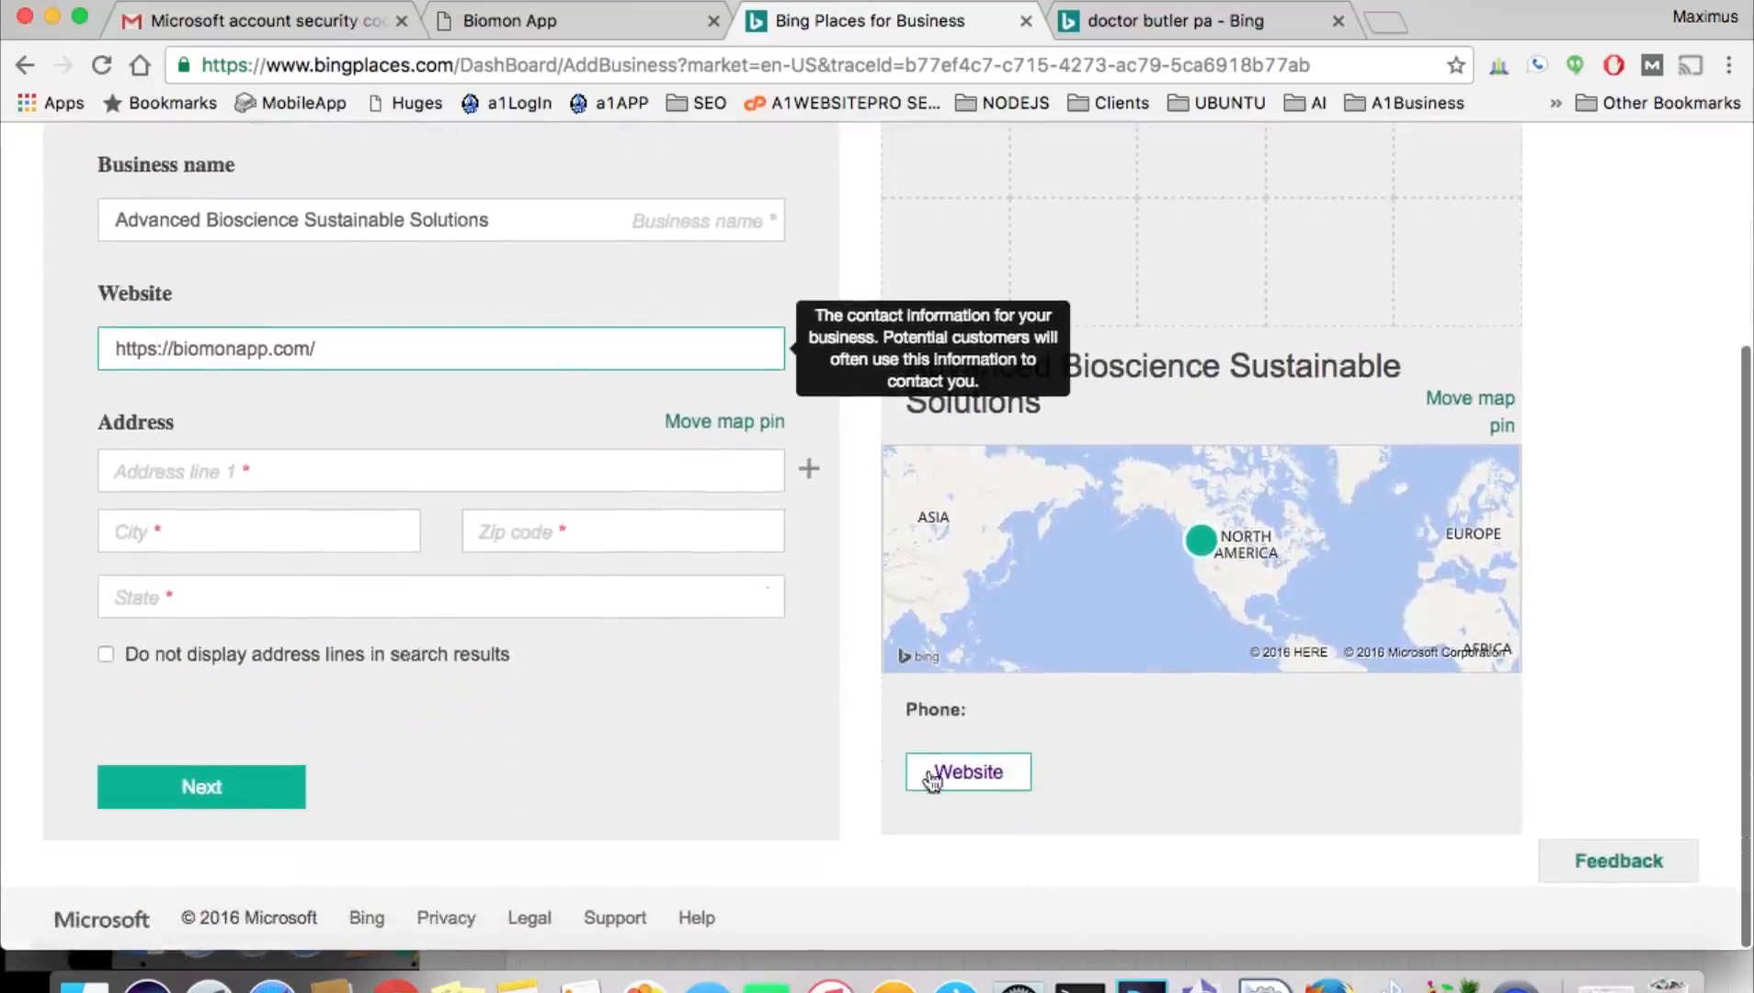
click(1203, 982)
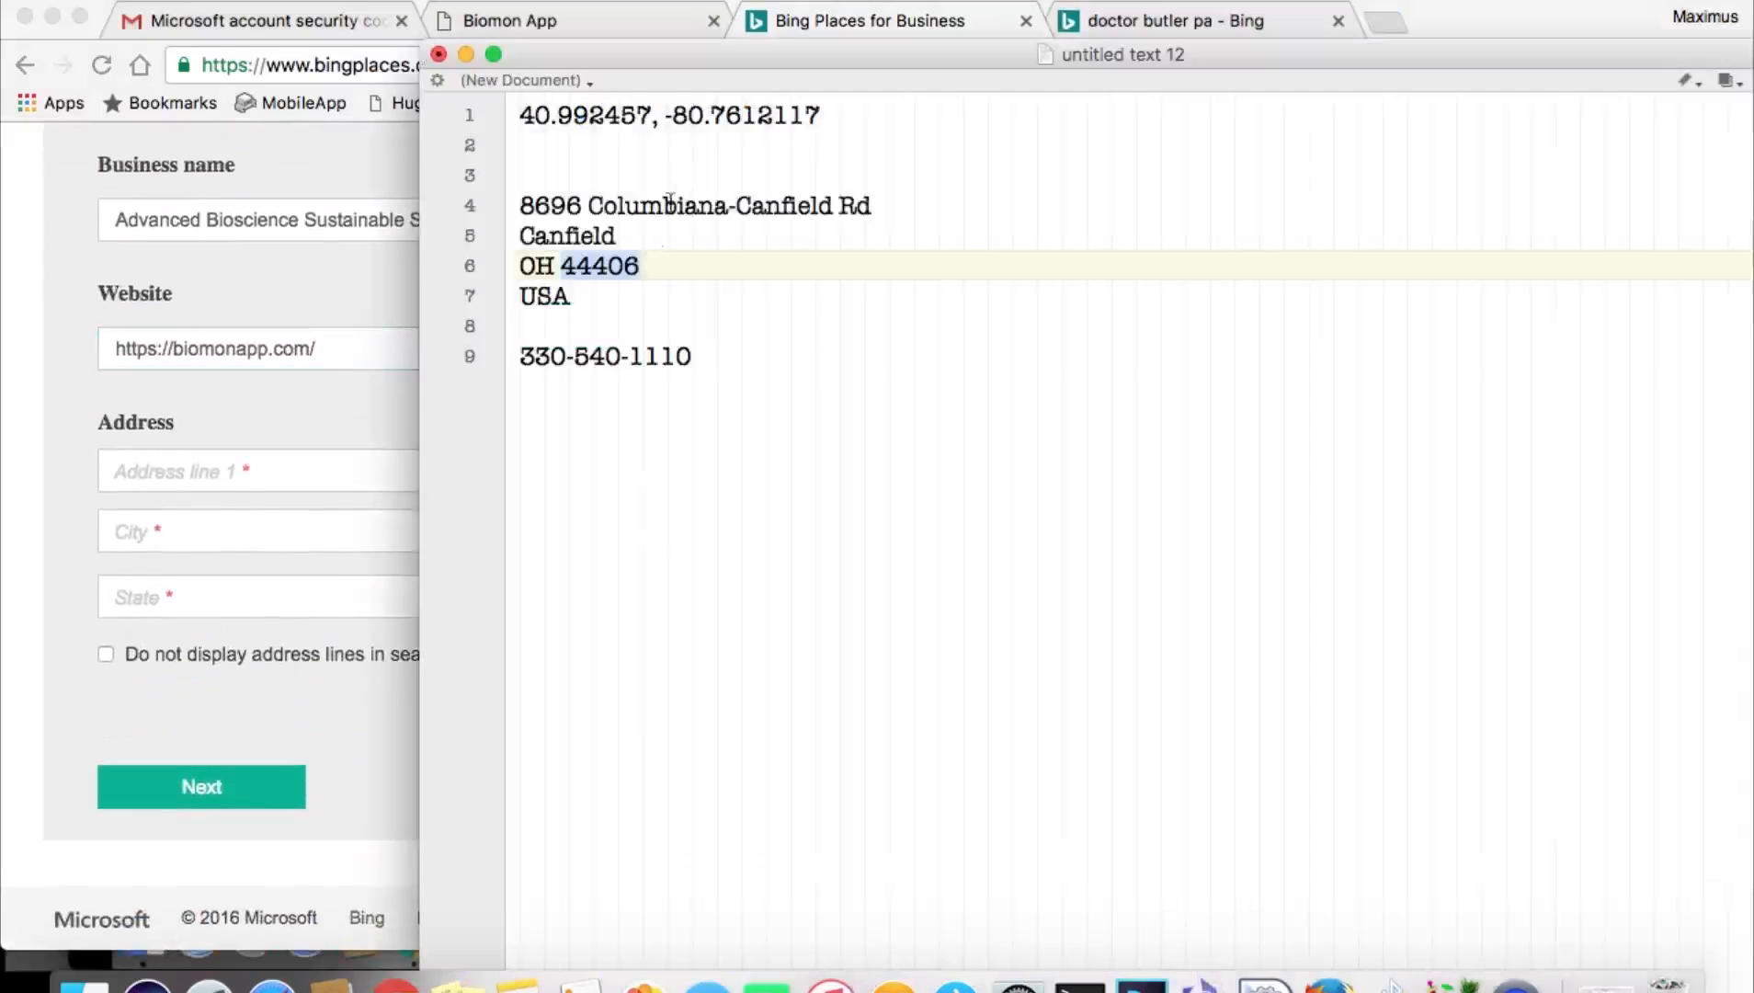
drag(871, 206, 493, 204)
click(232, 464)
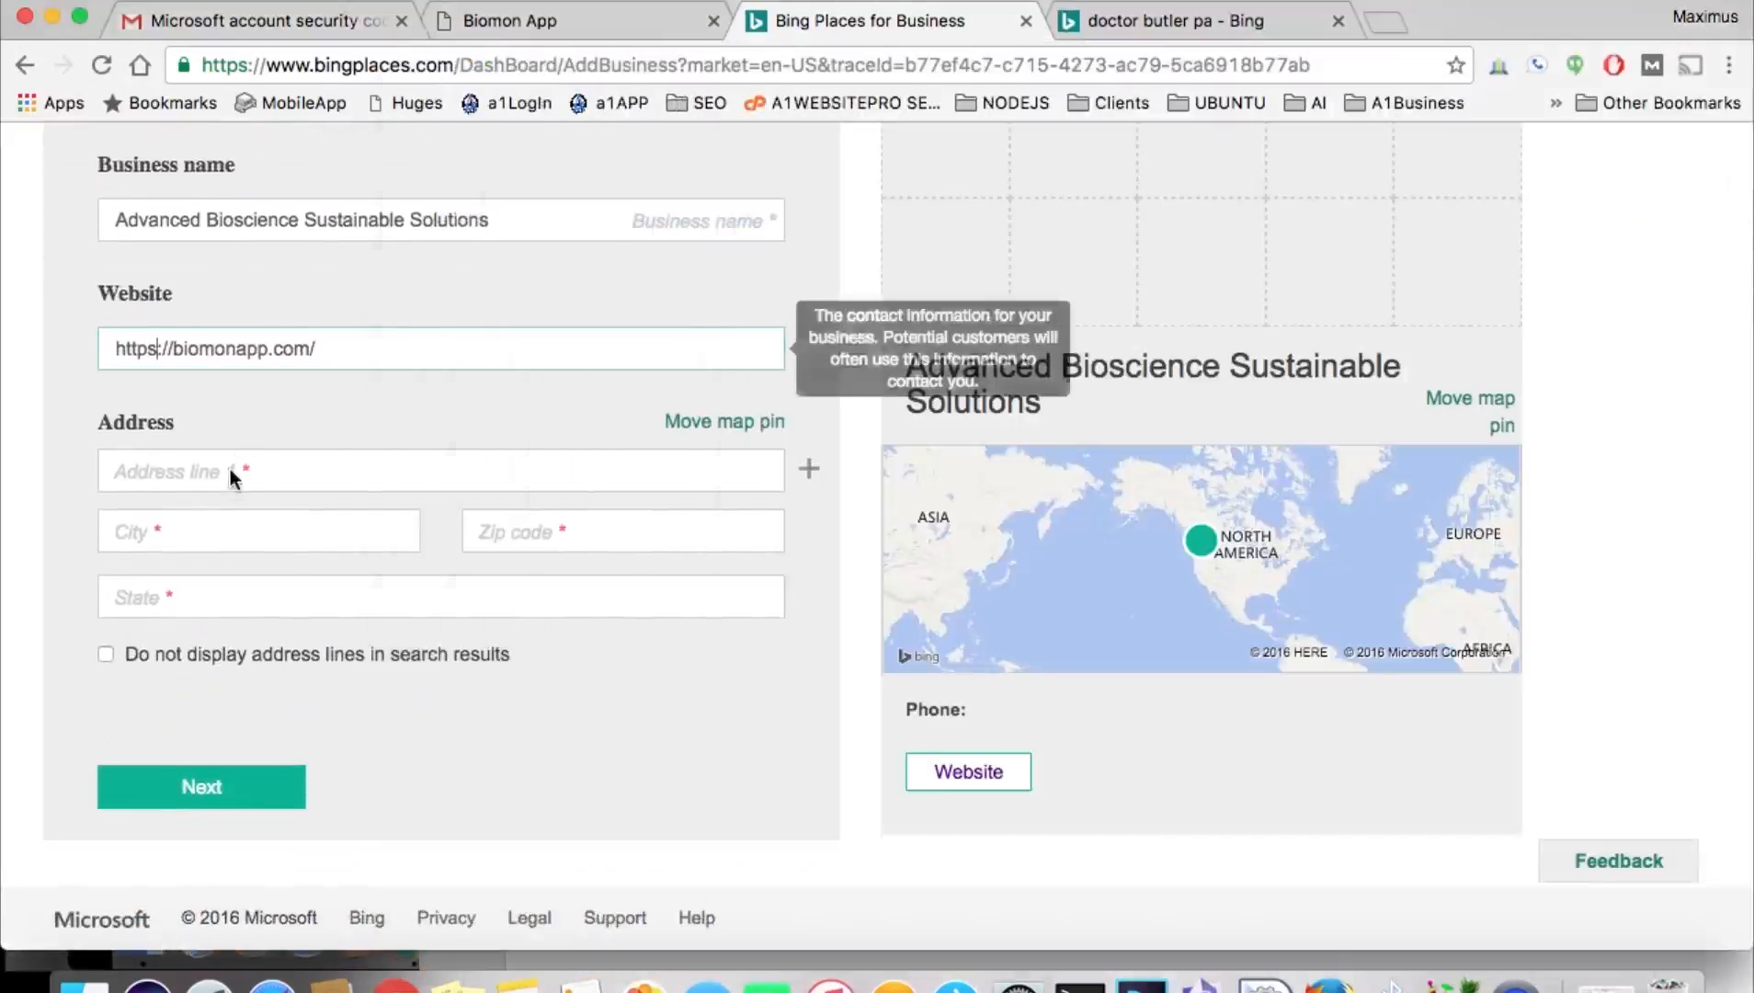
click(230, 469)
key(super+v)
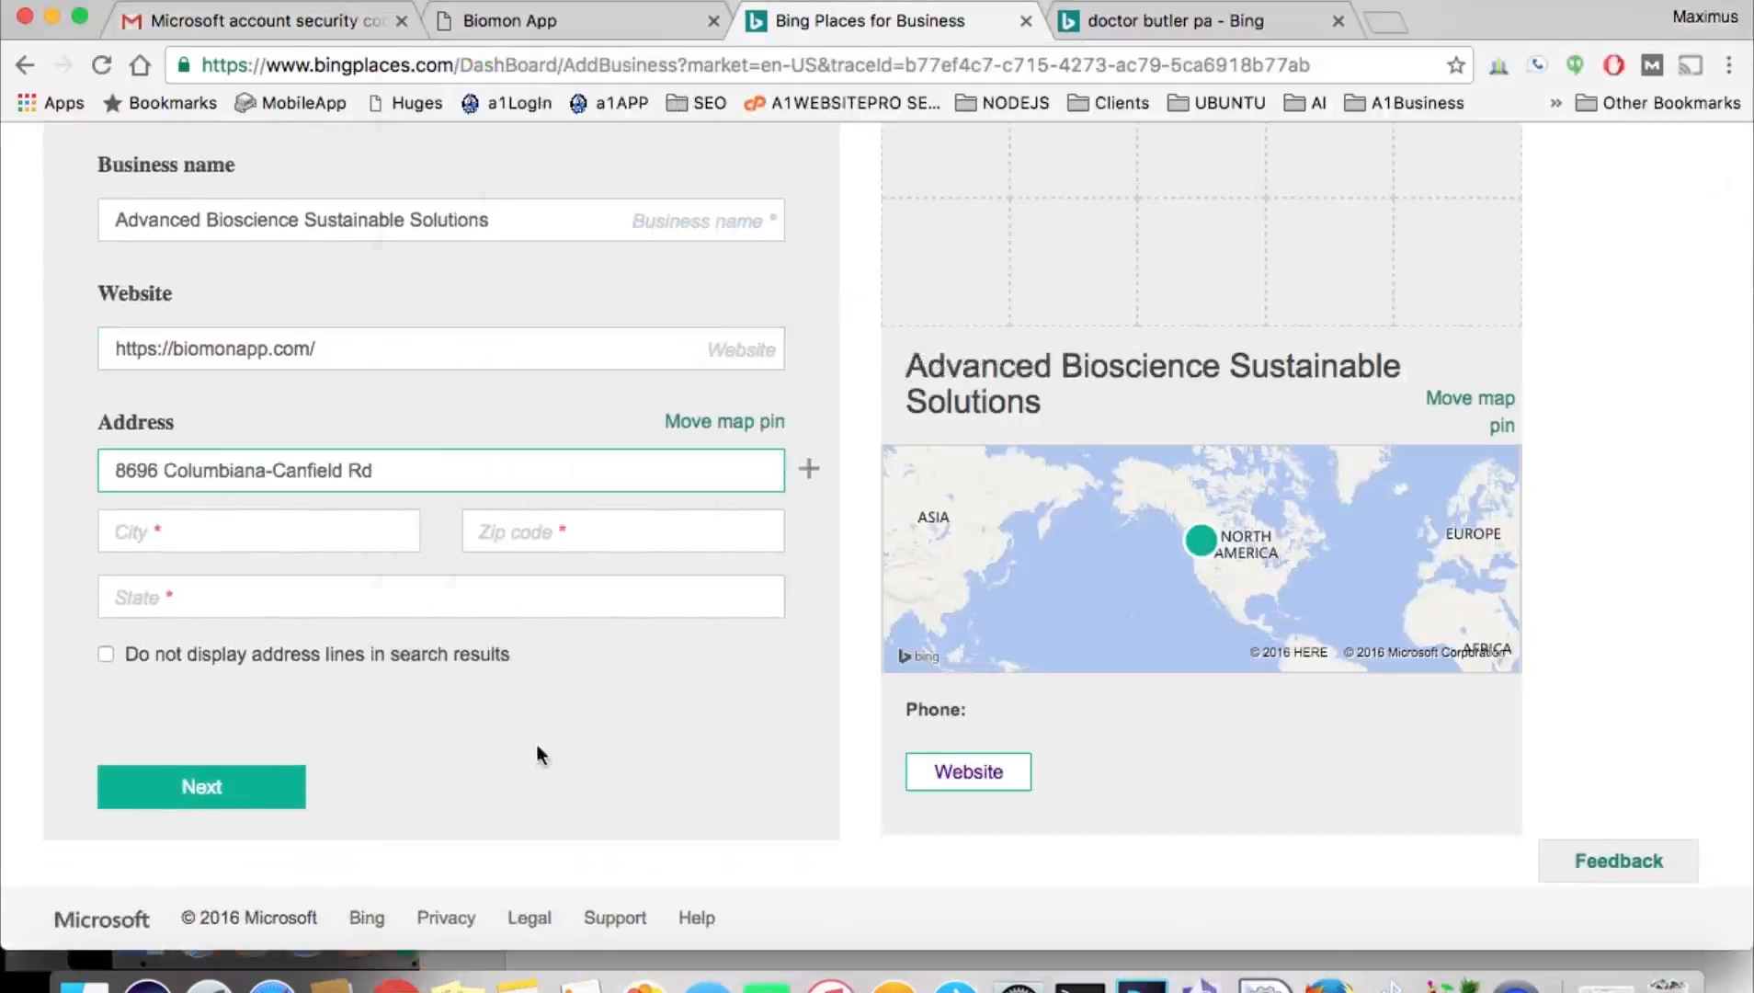
Set the city to Canfield and the state to Ohio.
click(317, 530)
text(Can)
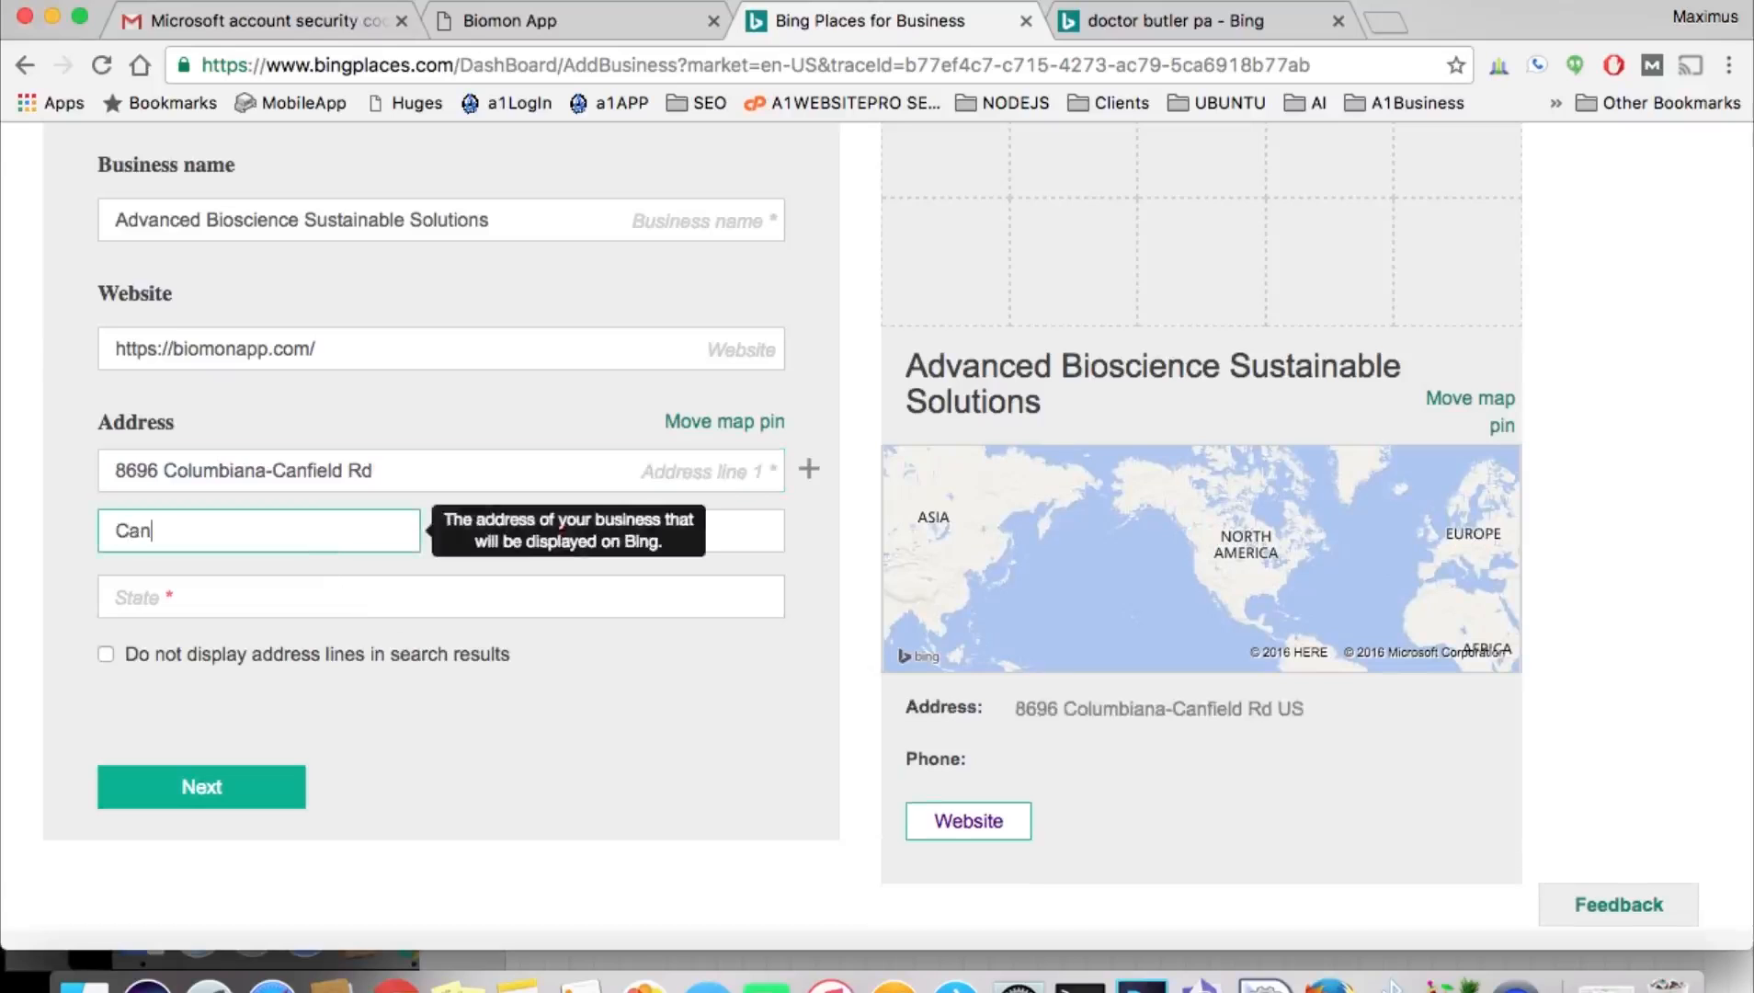
text(field)
key(Tab)
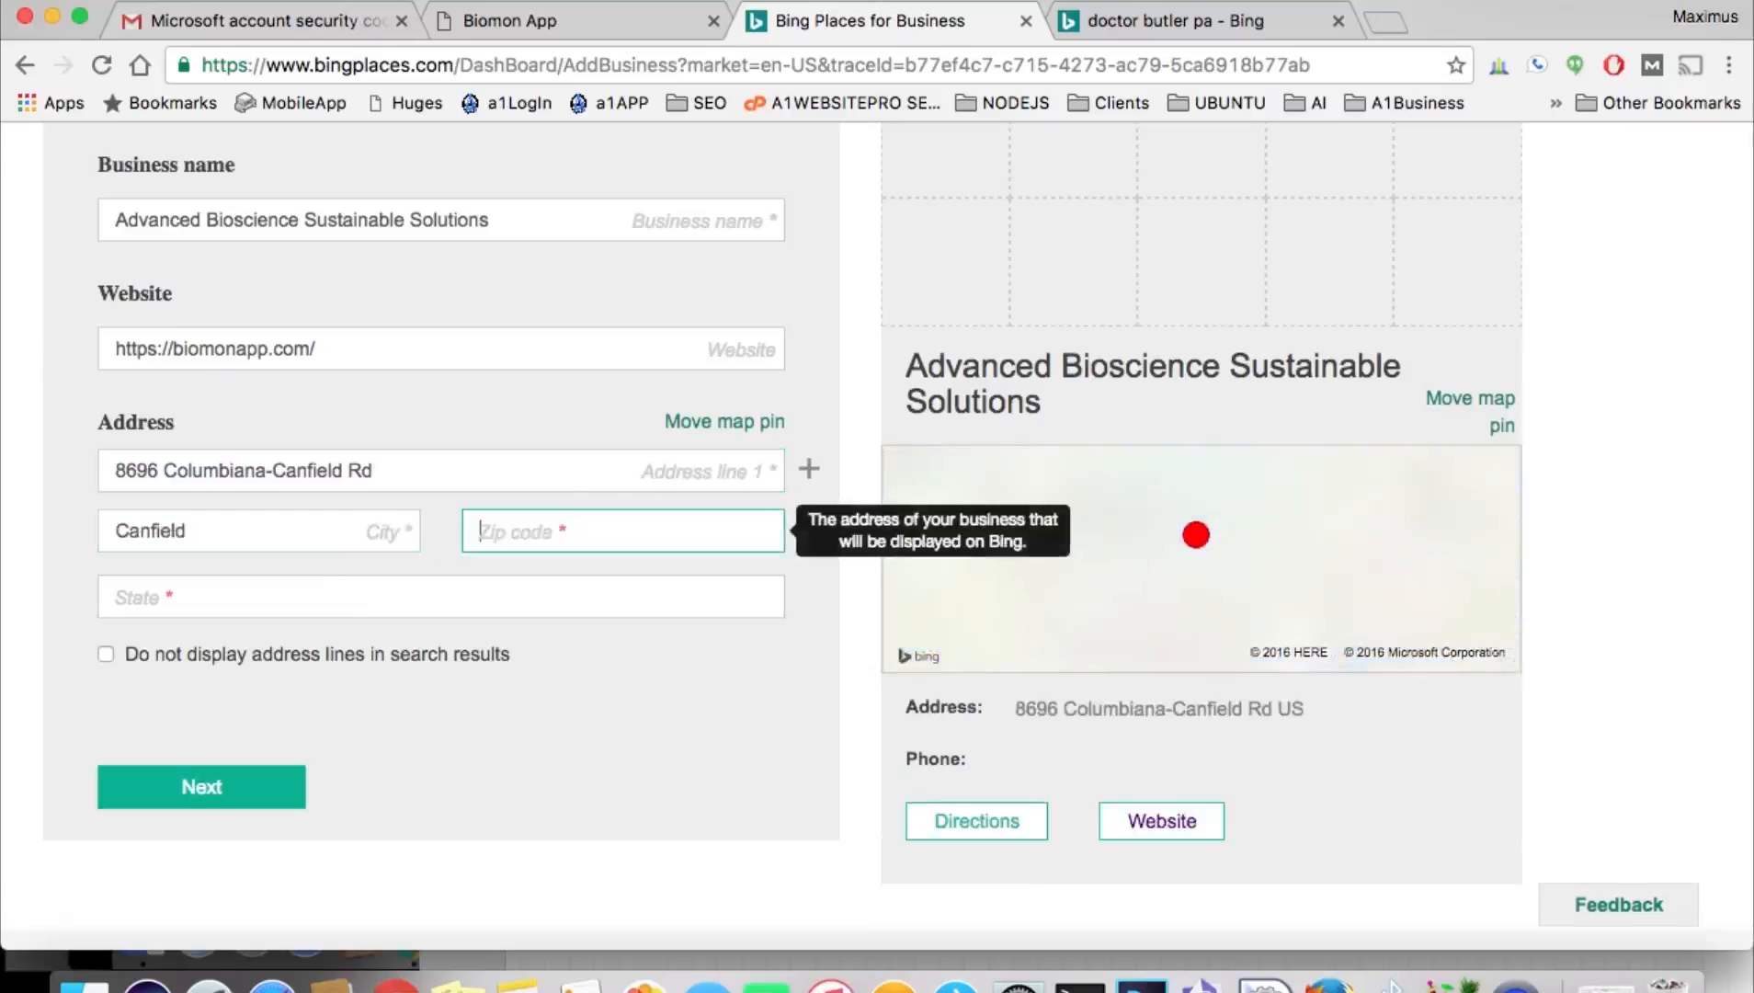
click(270, 598)
text(Ohio)
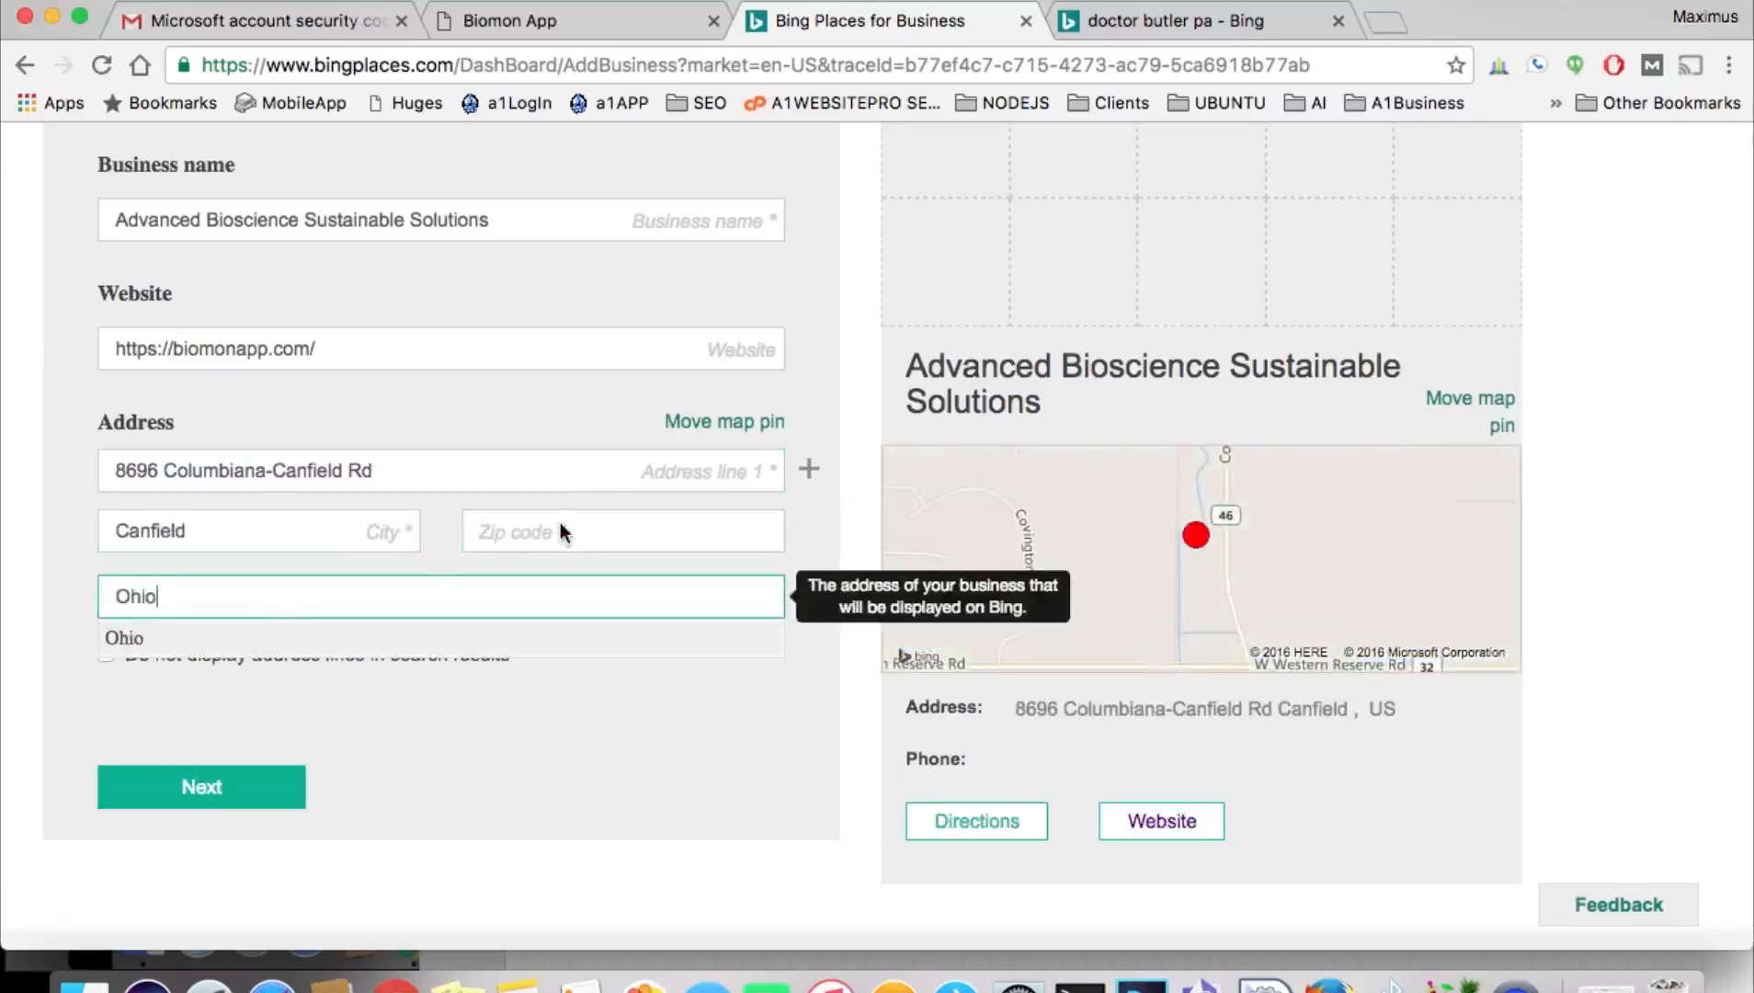
click(271, 643)
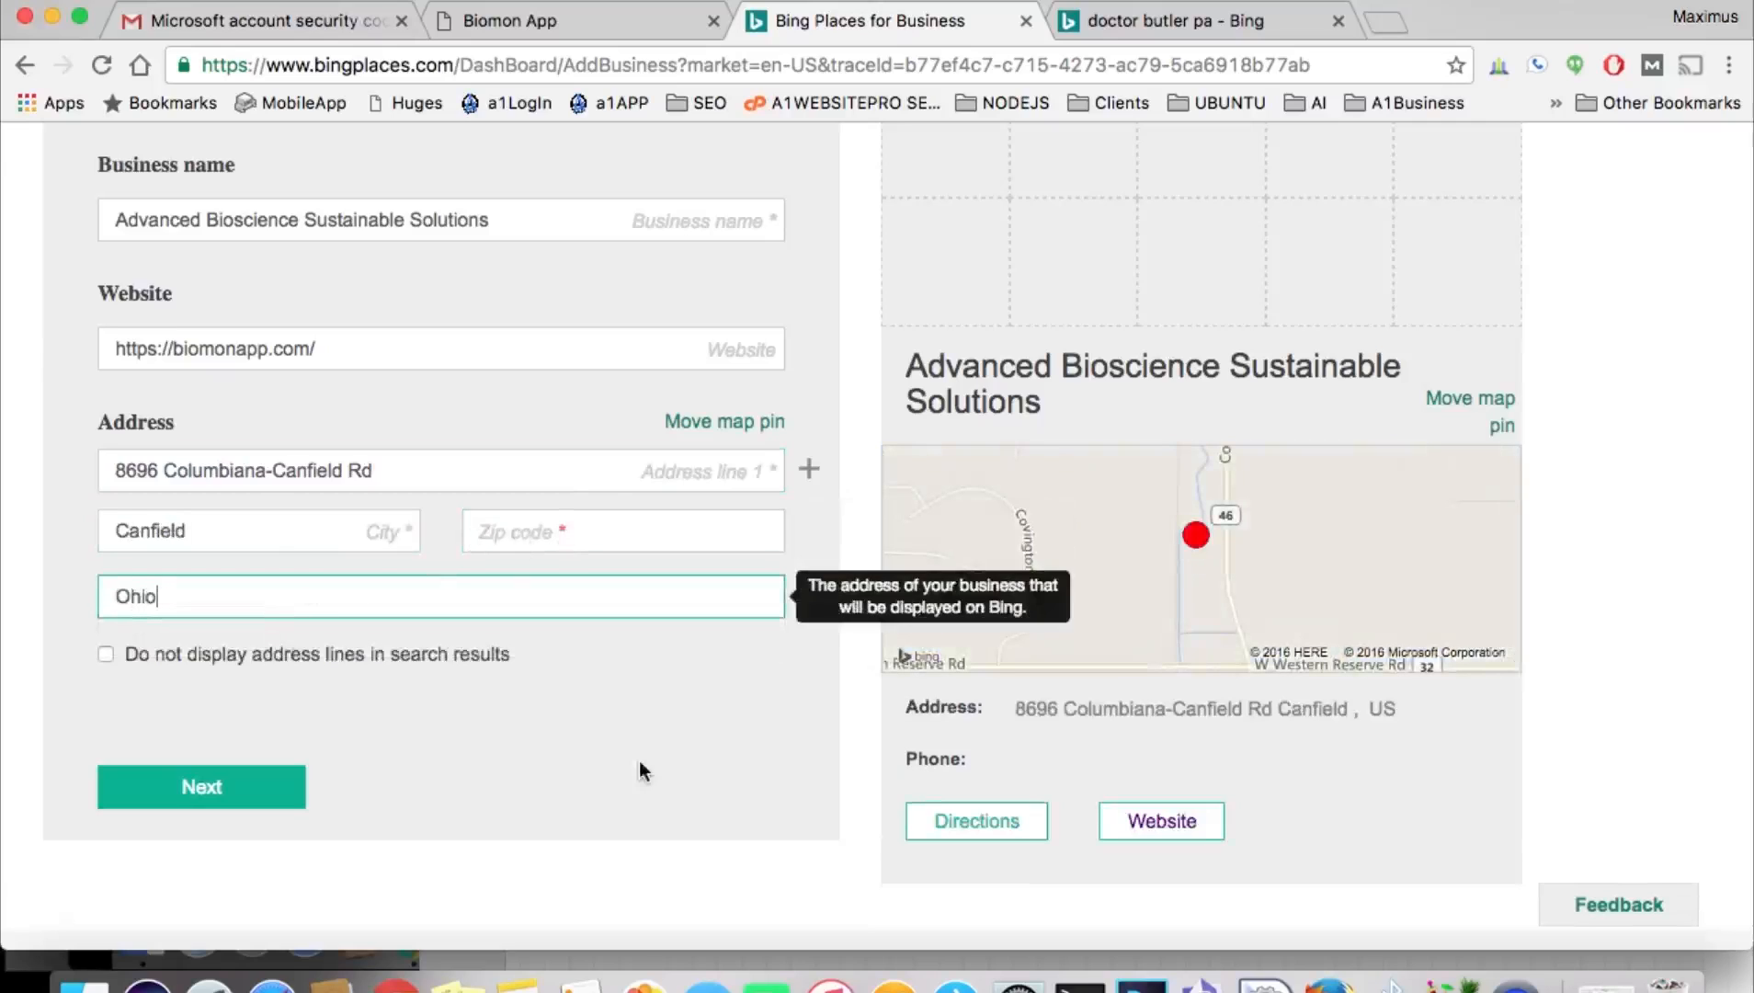
Enter zip code 44406 and tick 'Do not display address lines'.
click(1200, 982)
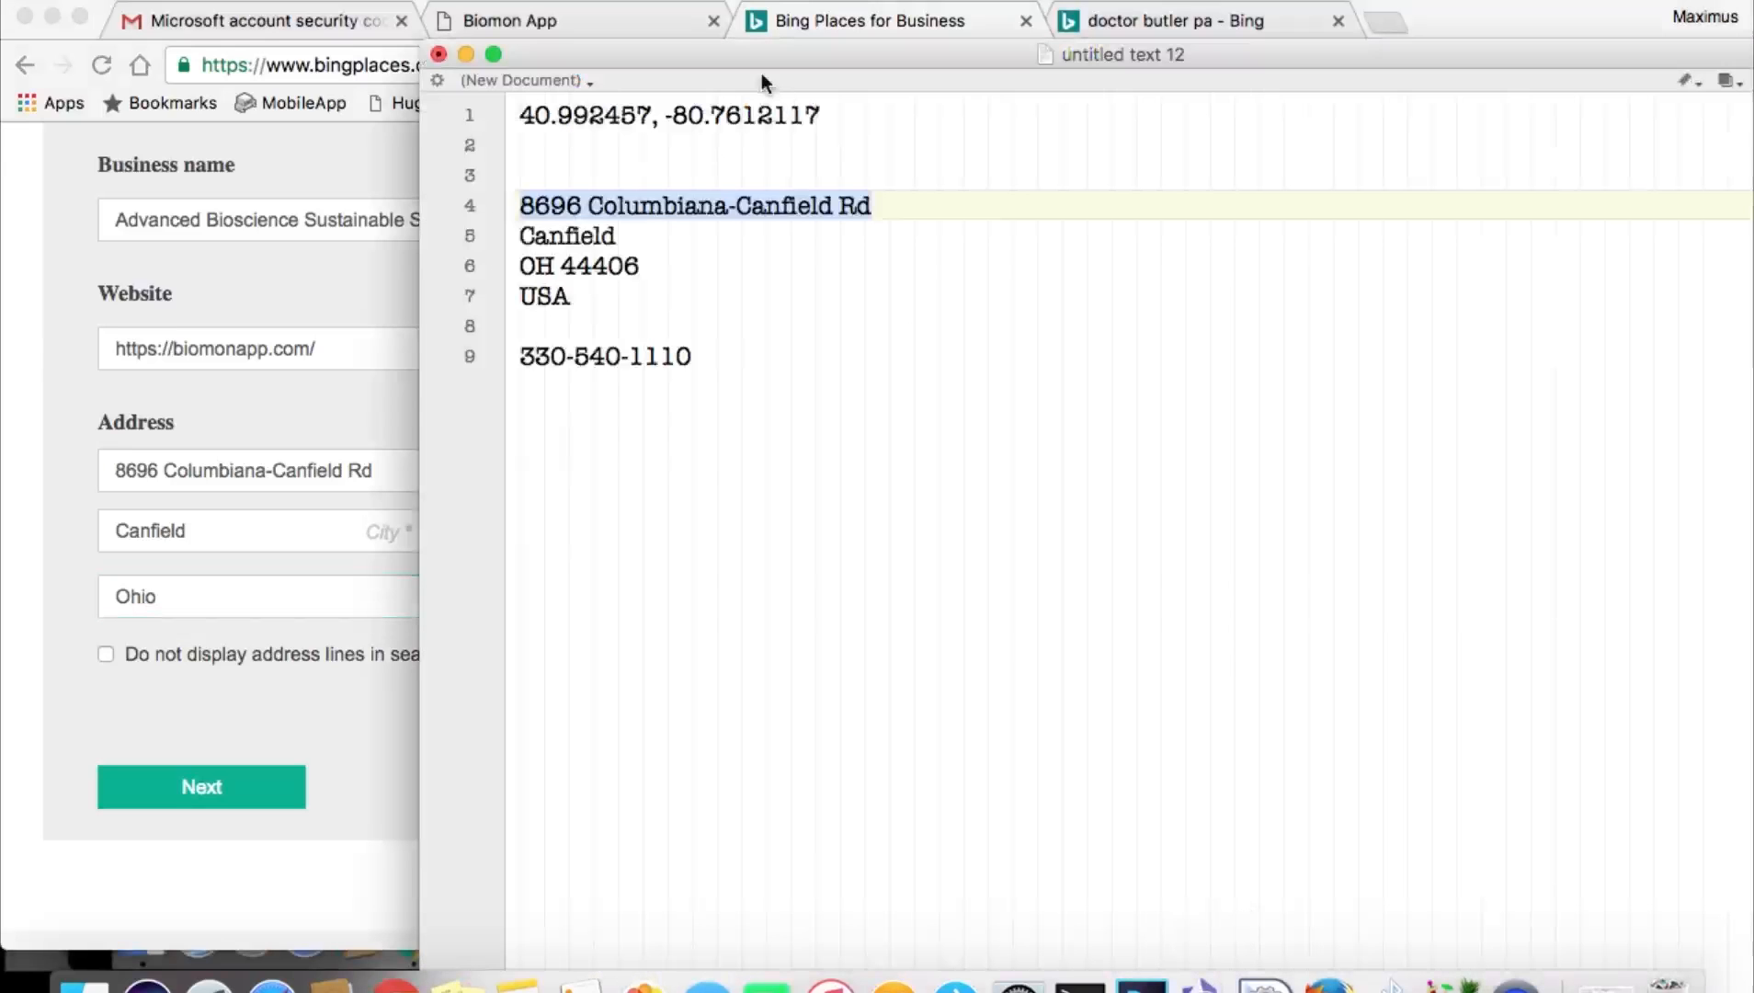
double_click(624, 265)
key(super+c)
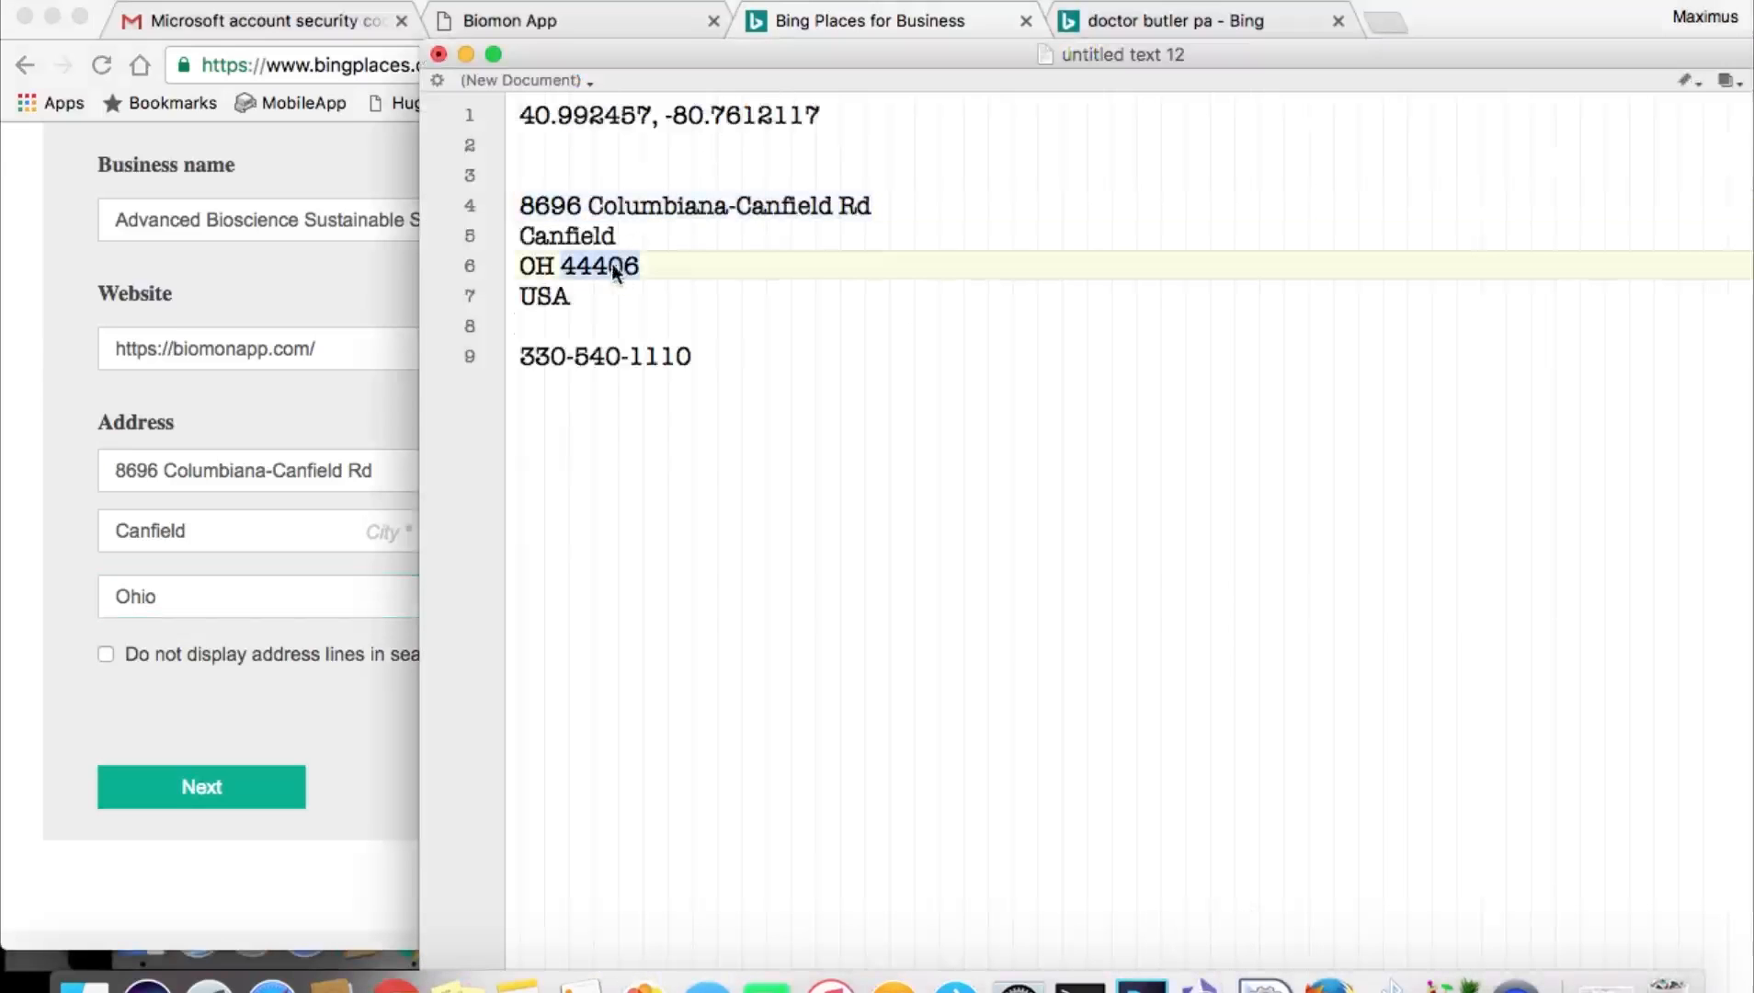
click(313, 567)
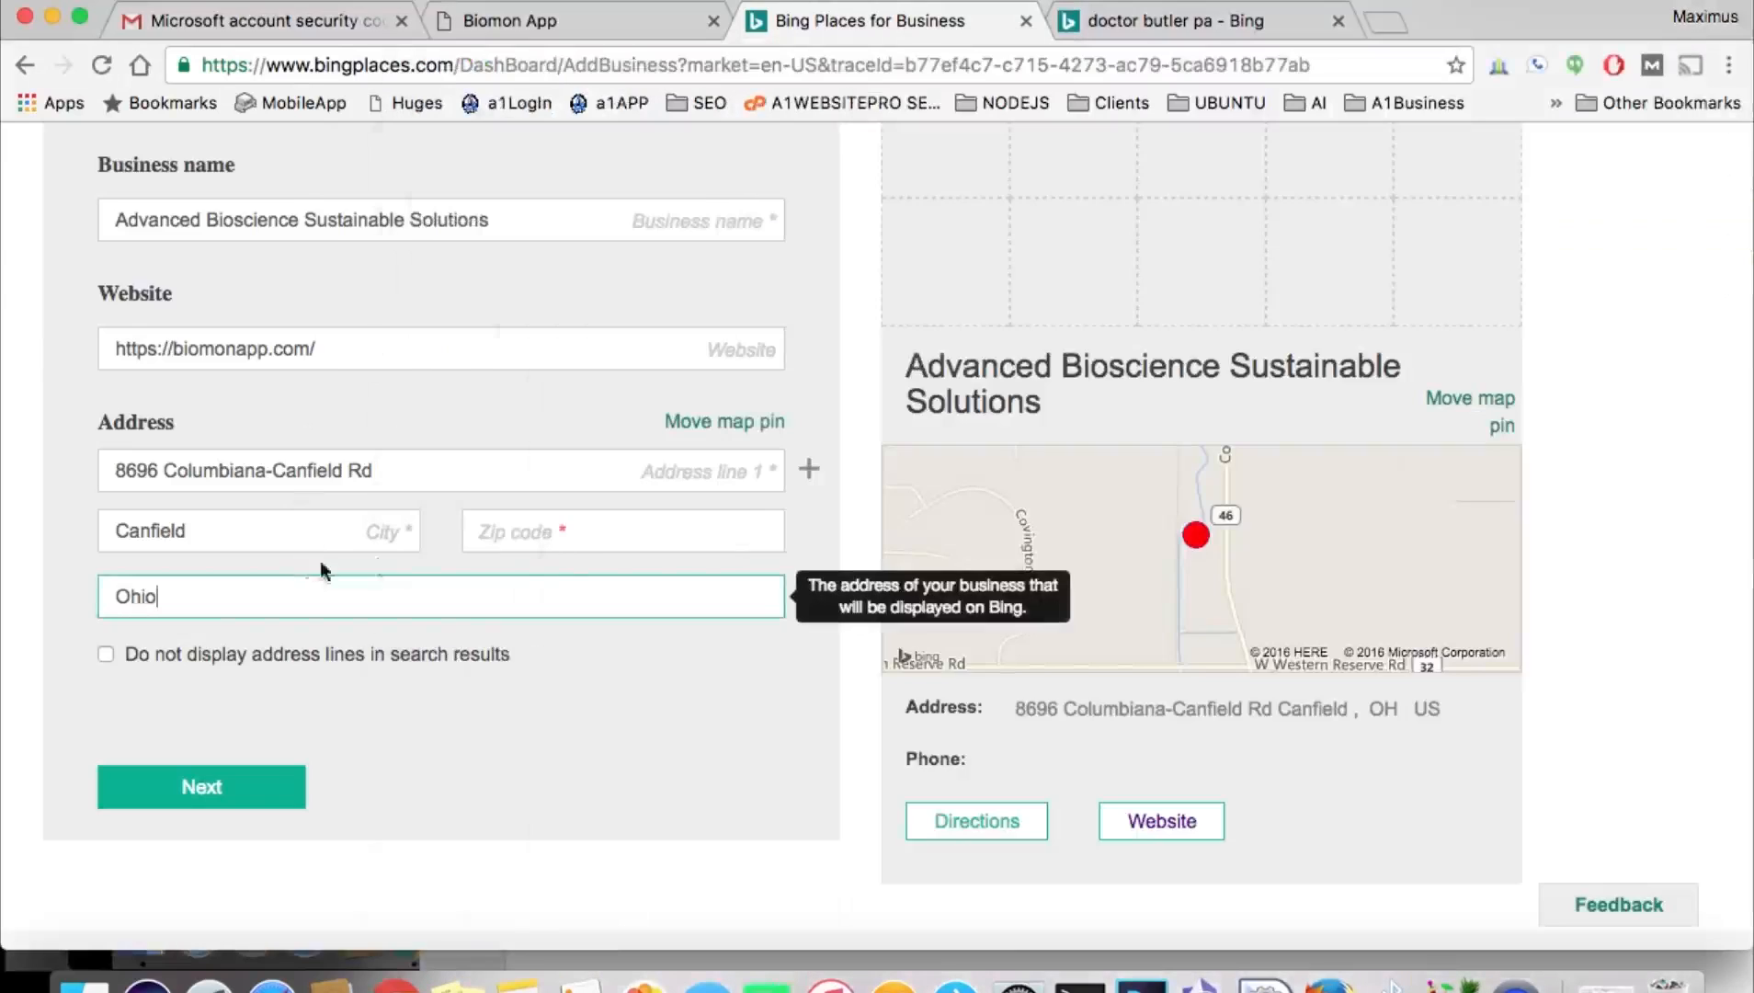
click(574, 533)
key(super+v)
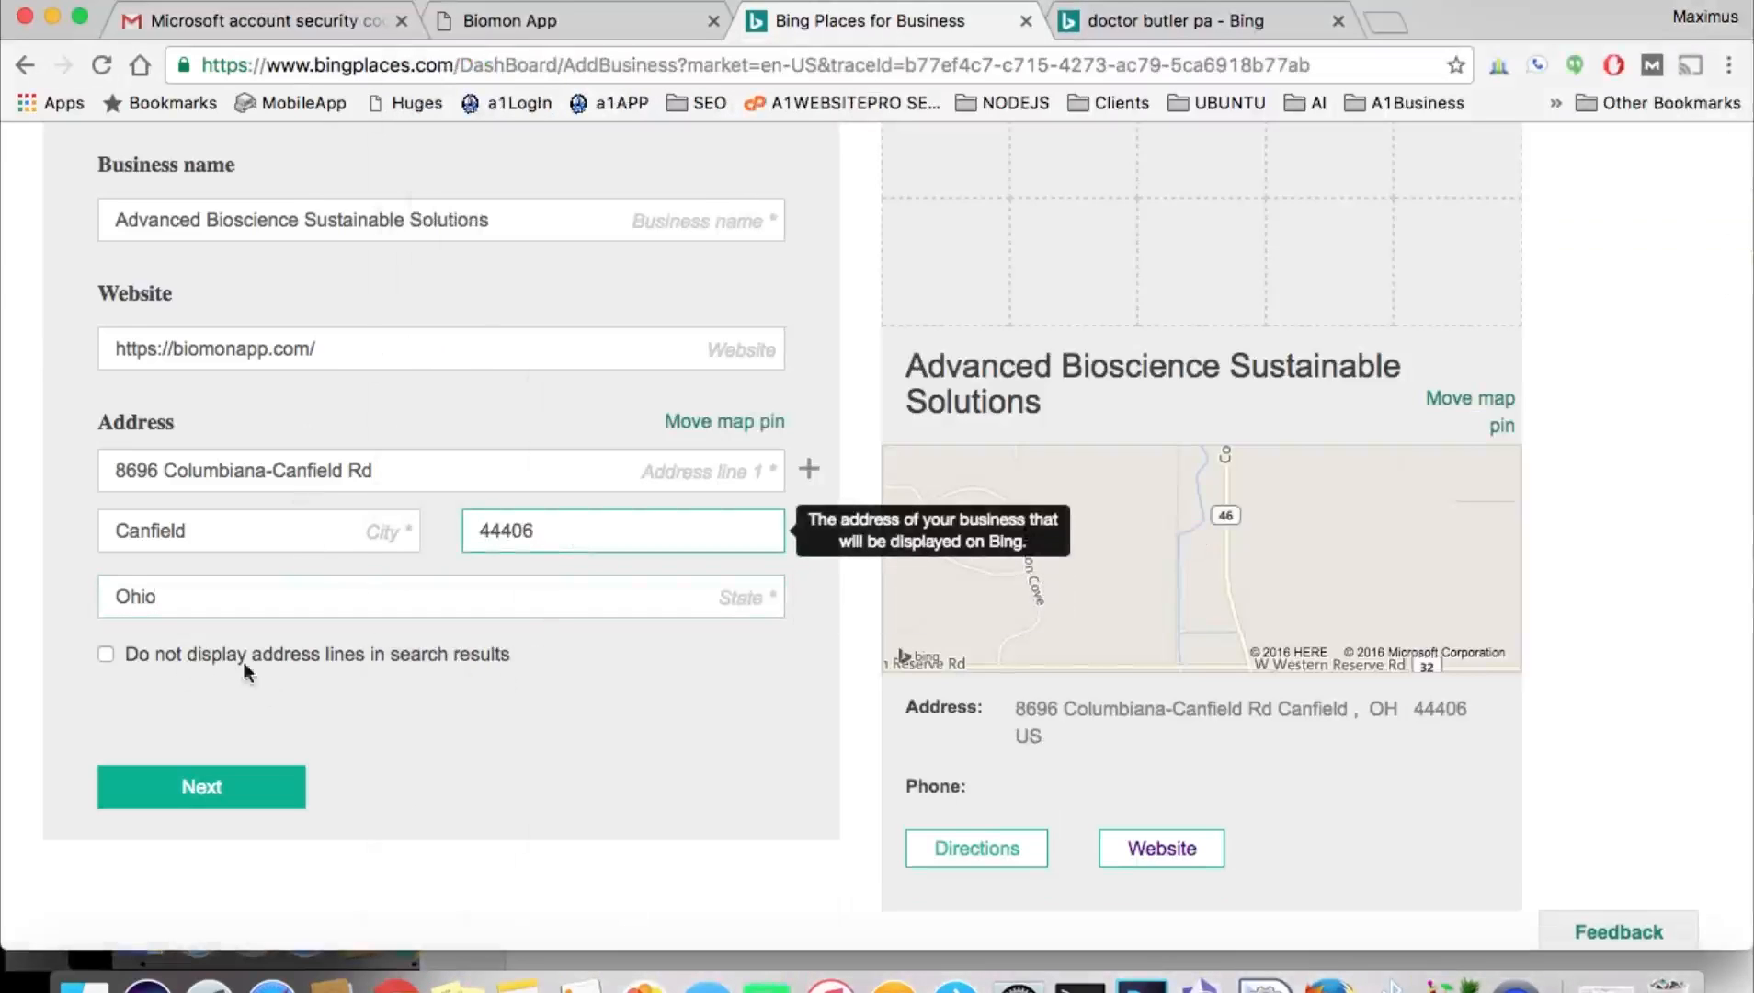
click(429, 651)
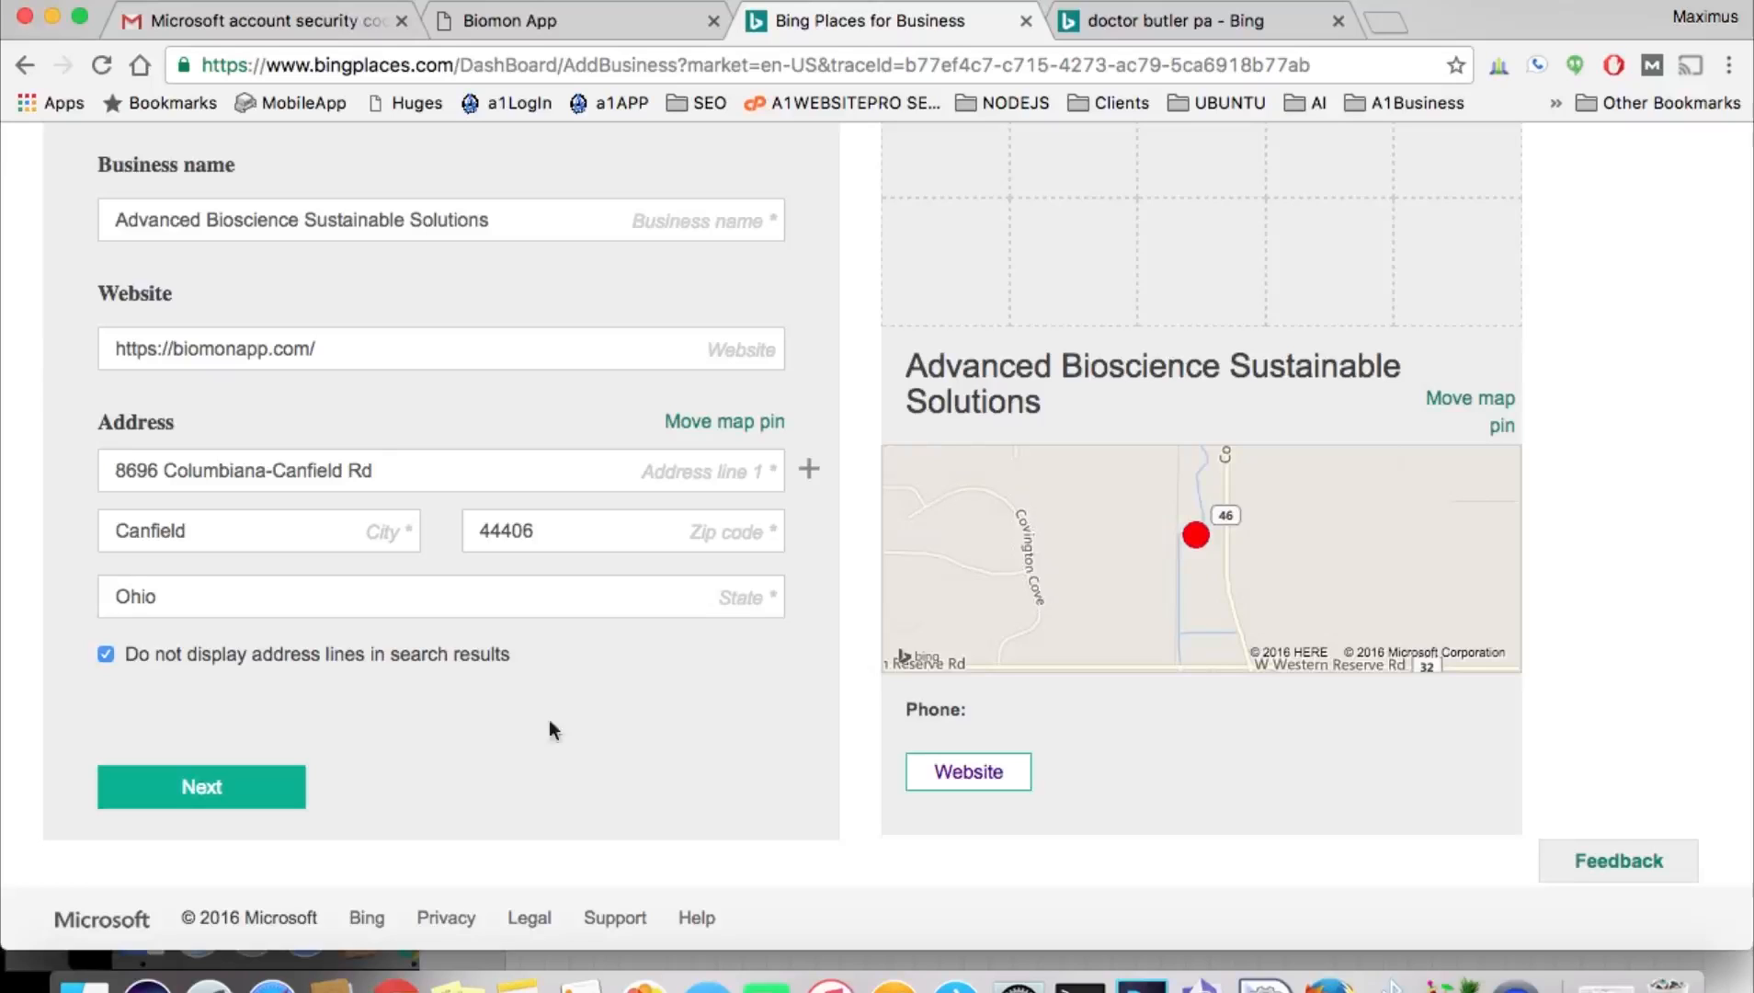
right_click(224, 790)
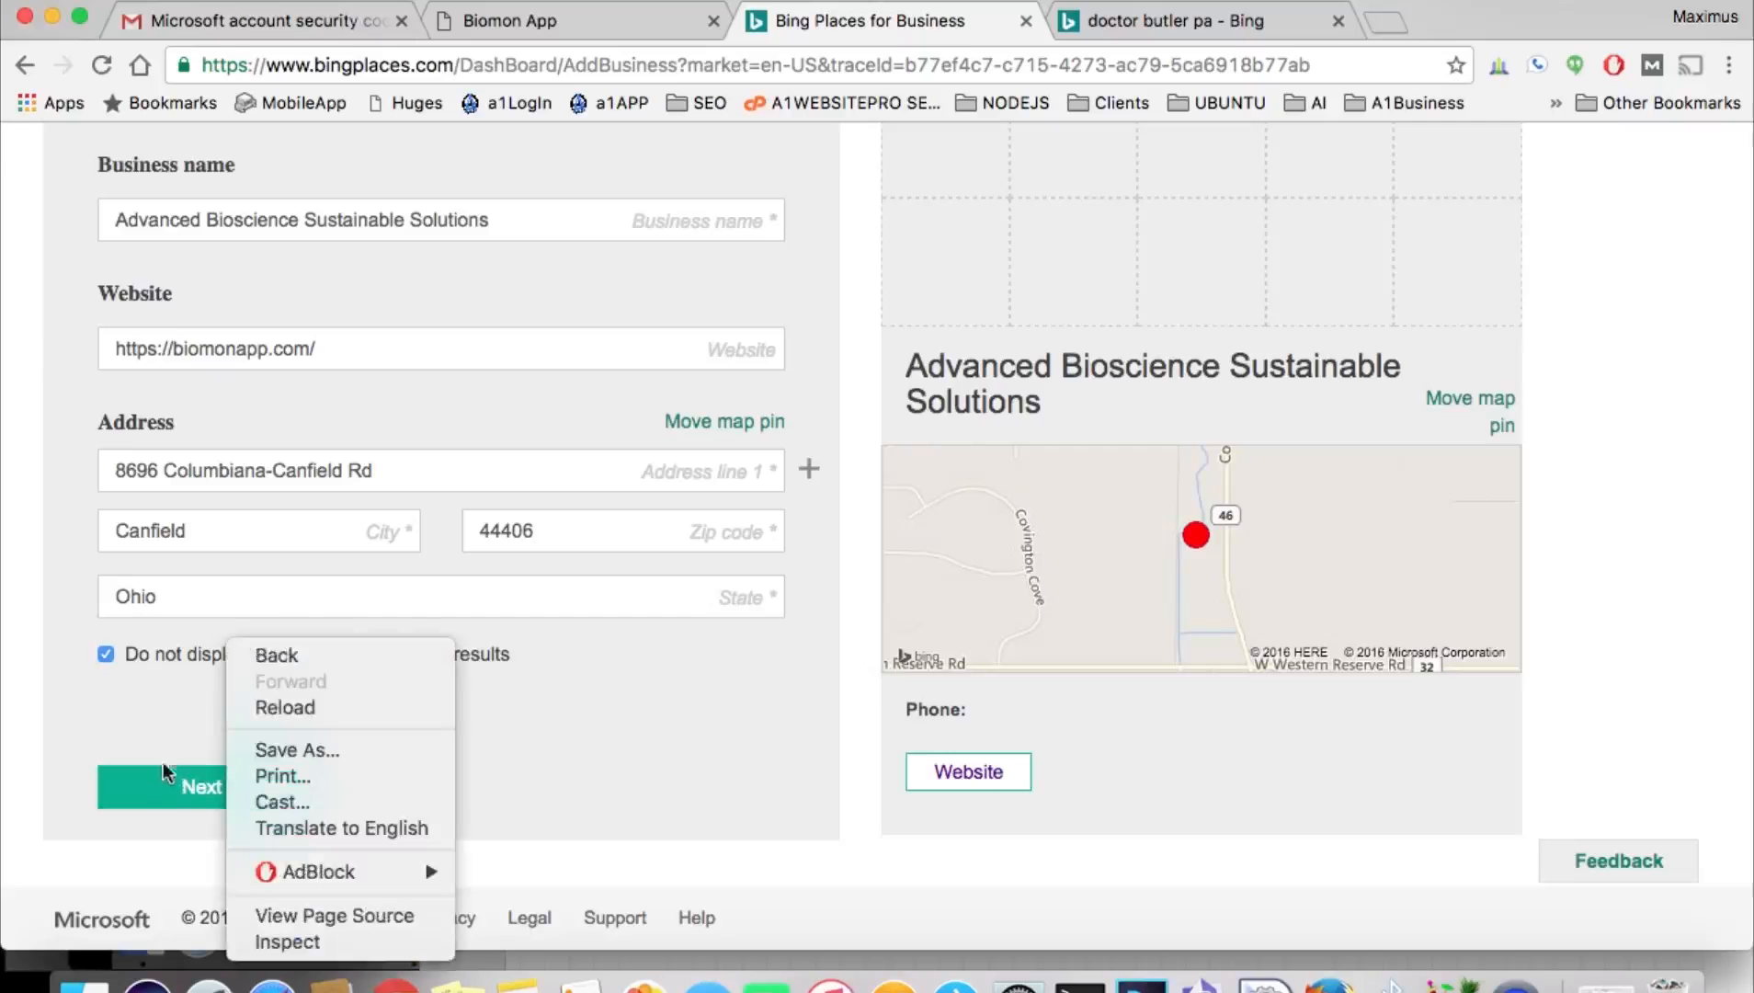
click(173, 788)
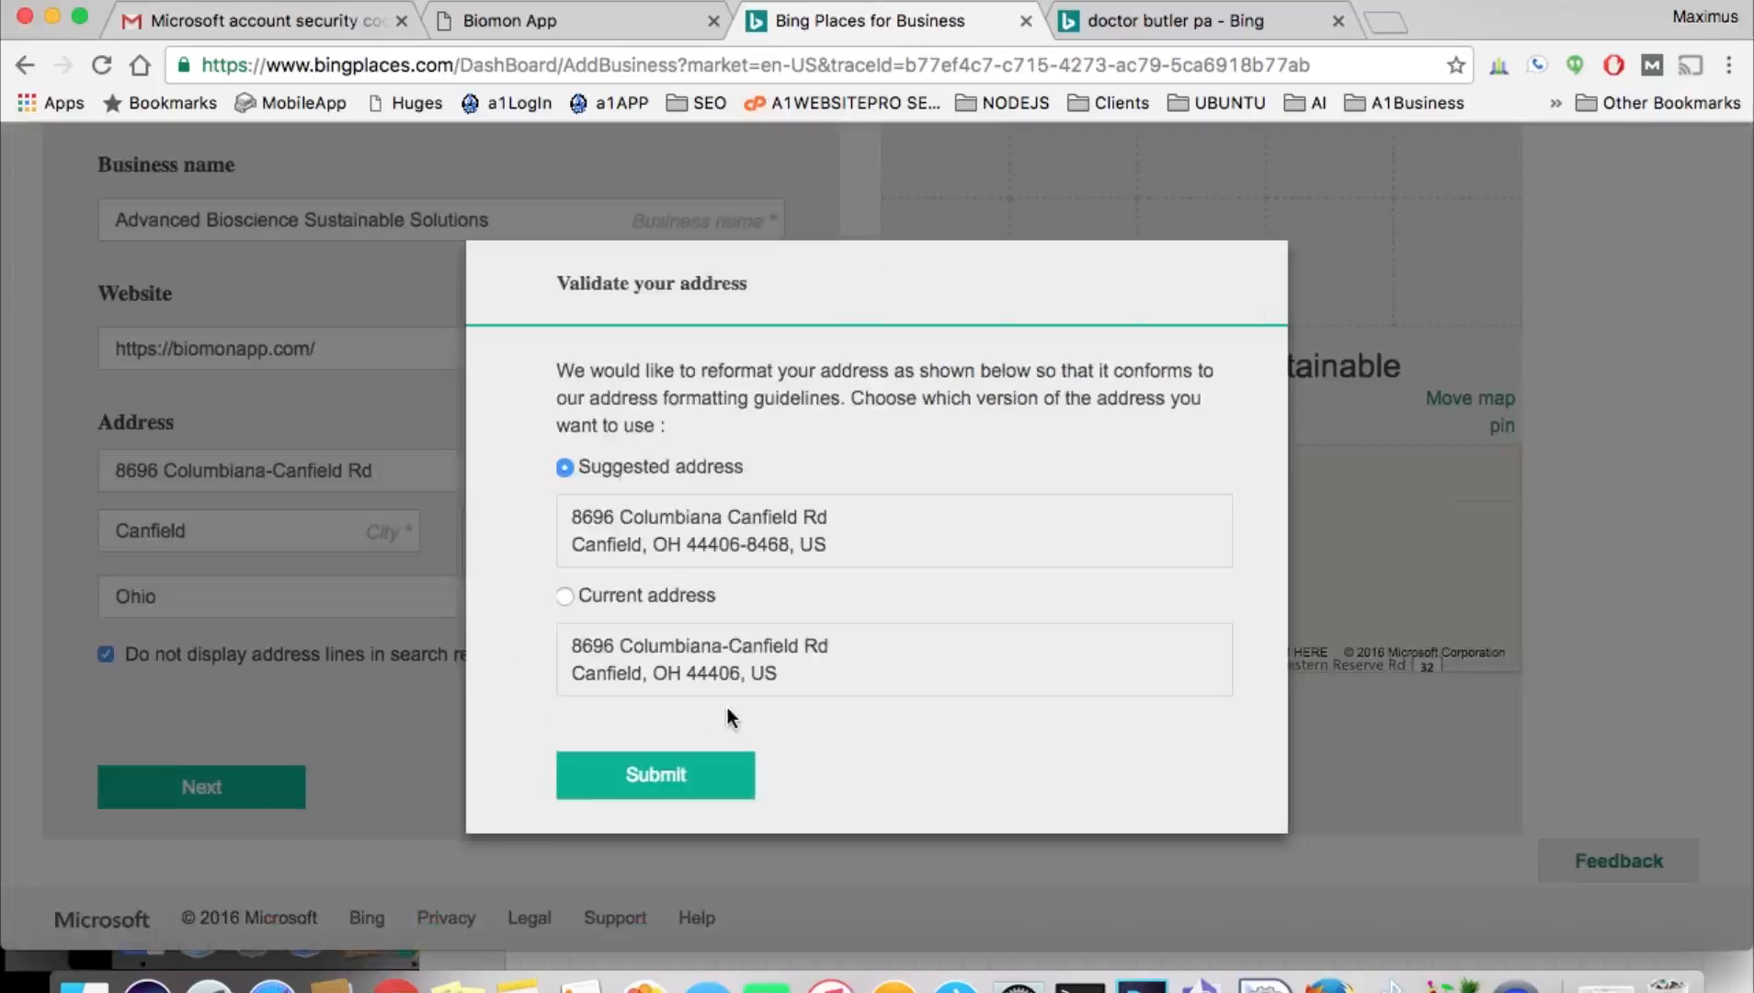
click(673, 777)
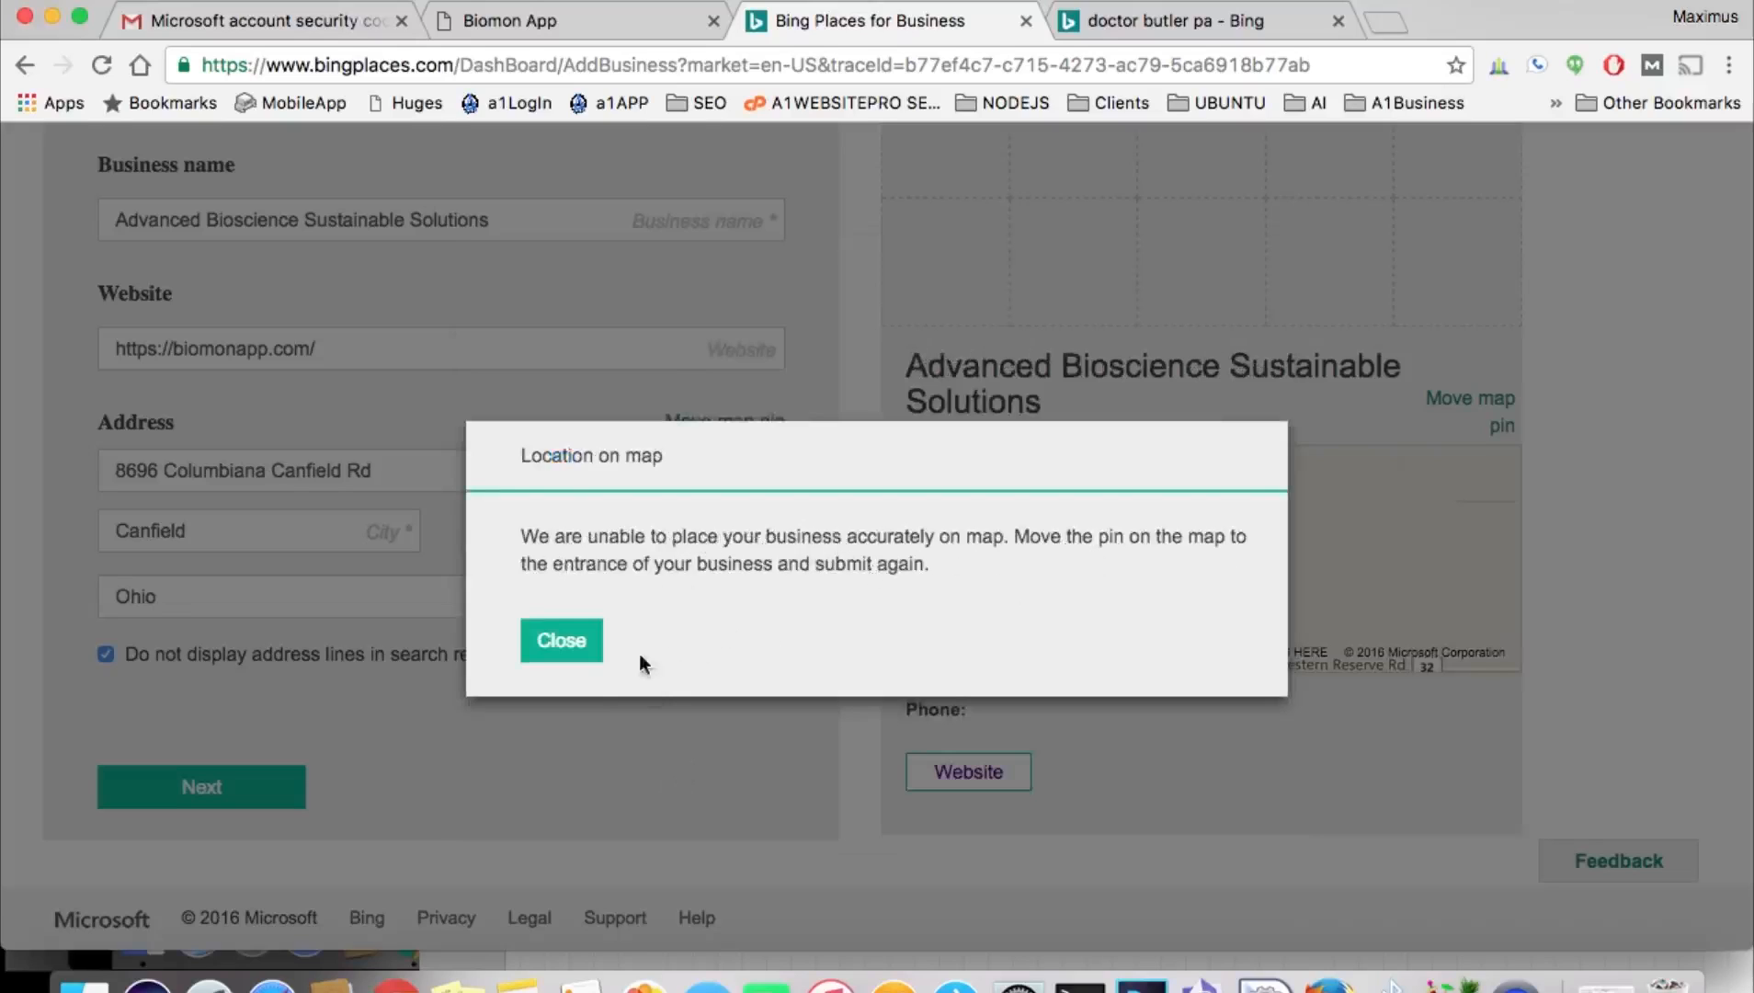
click(585, 641)
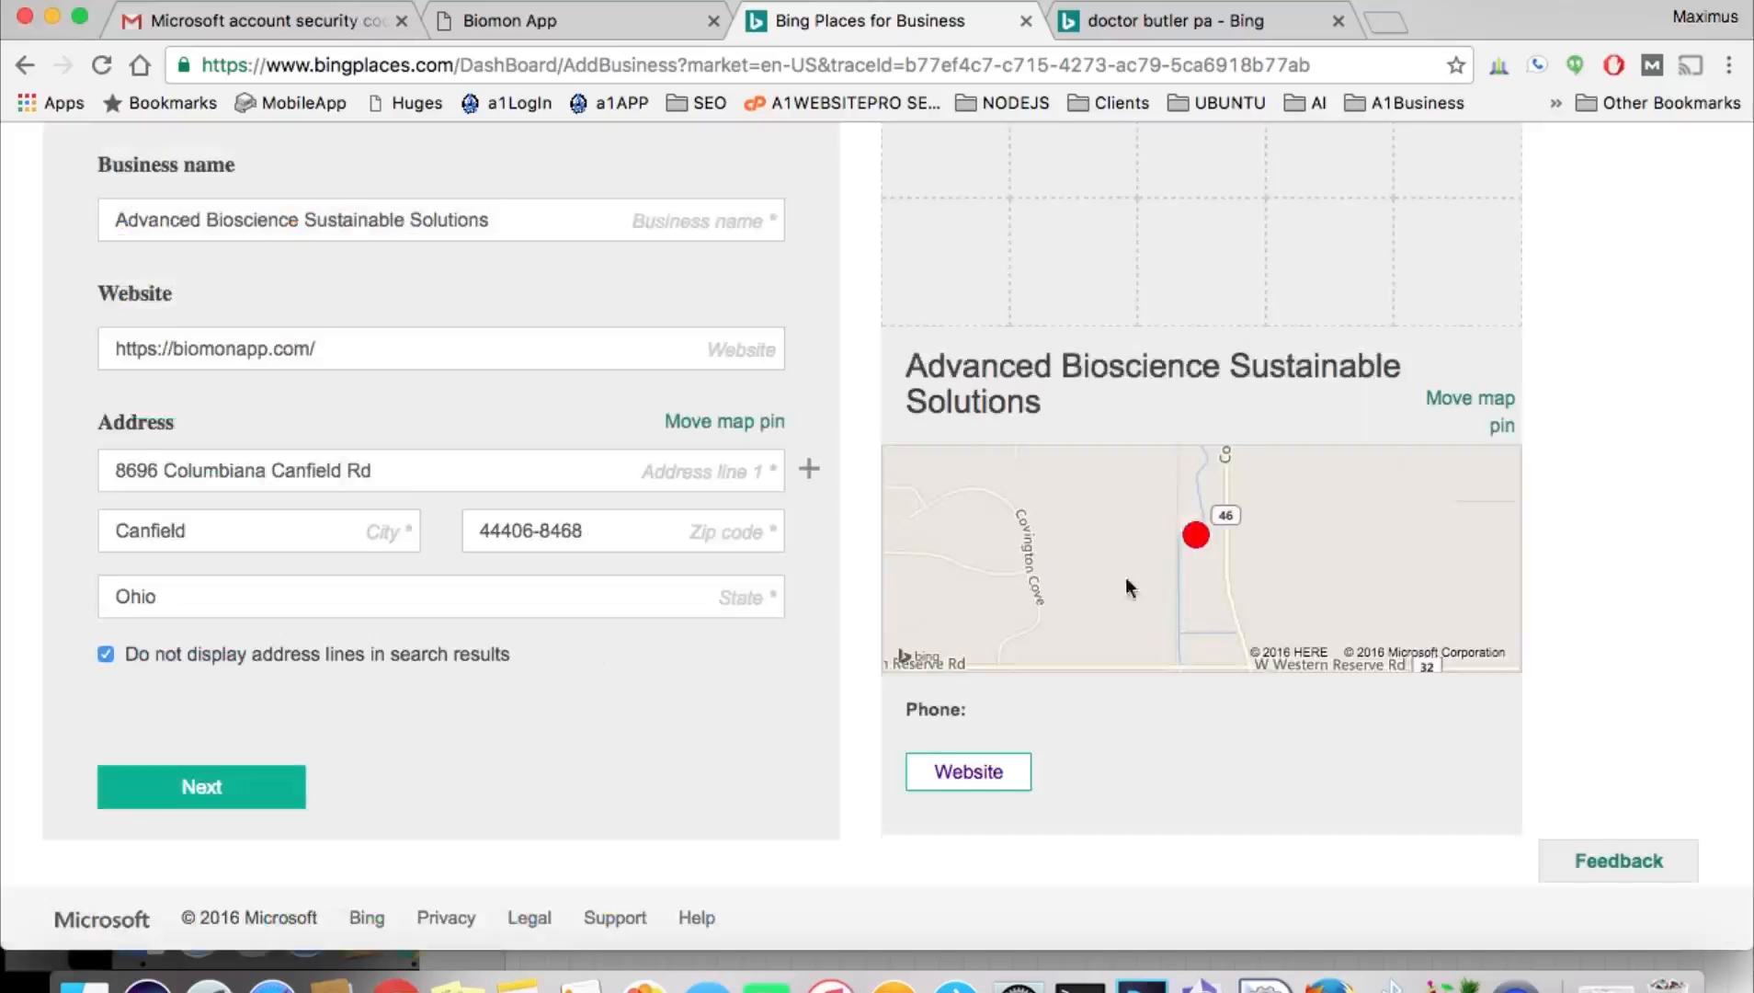
drag(1205, 545, 1204, 550)
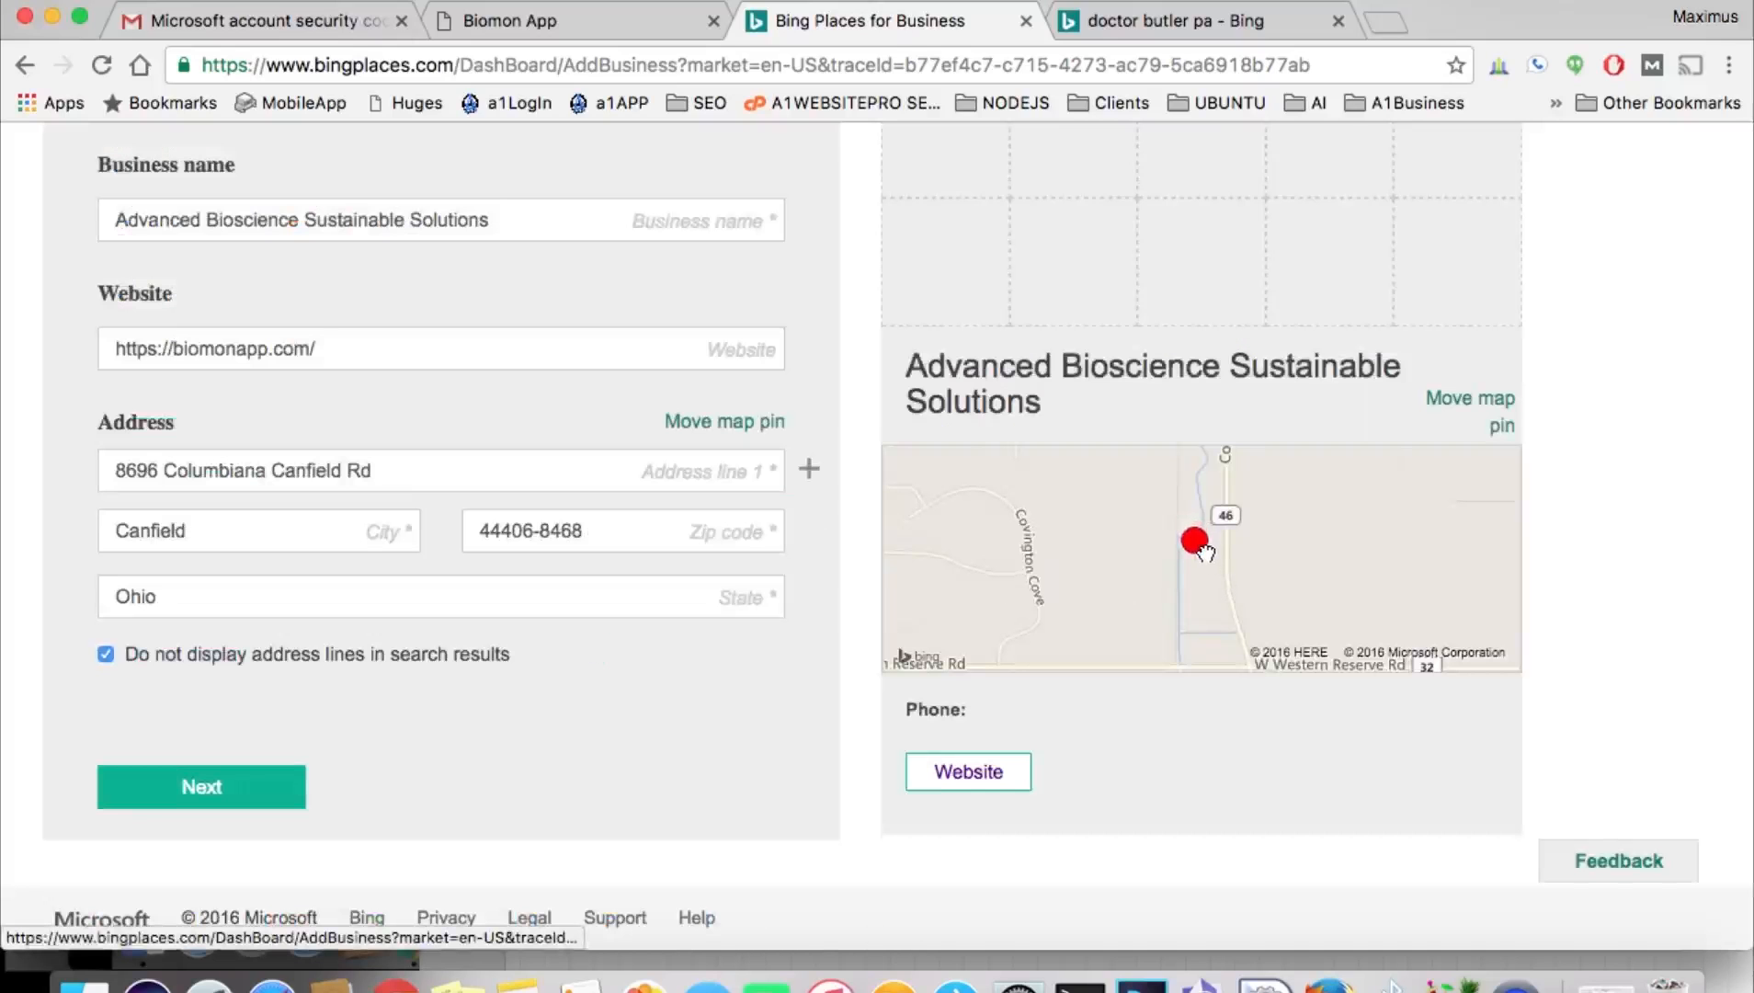
click(210, 787)
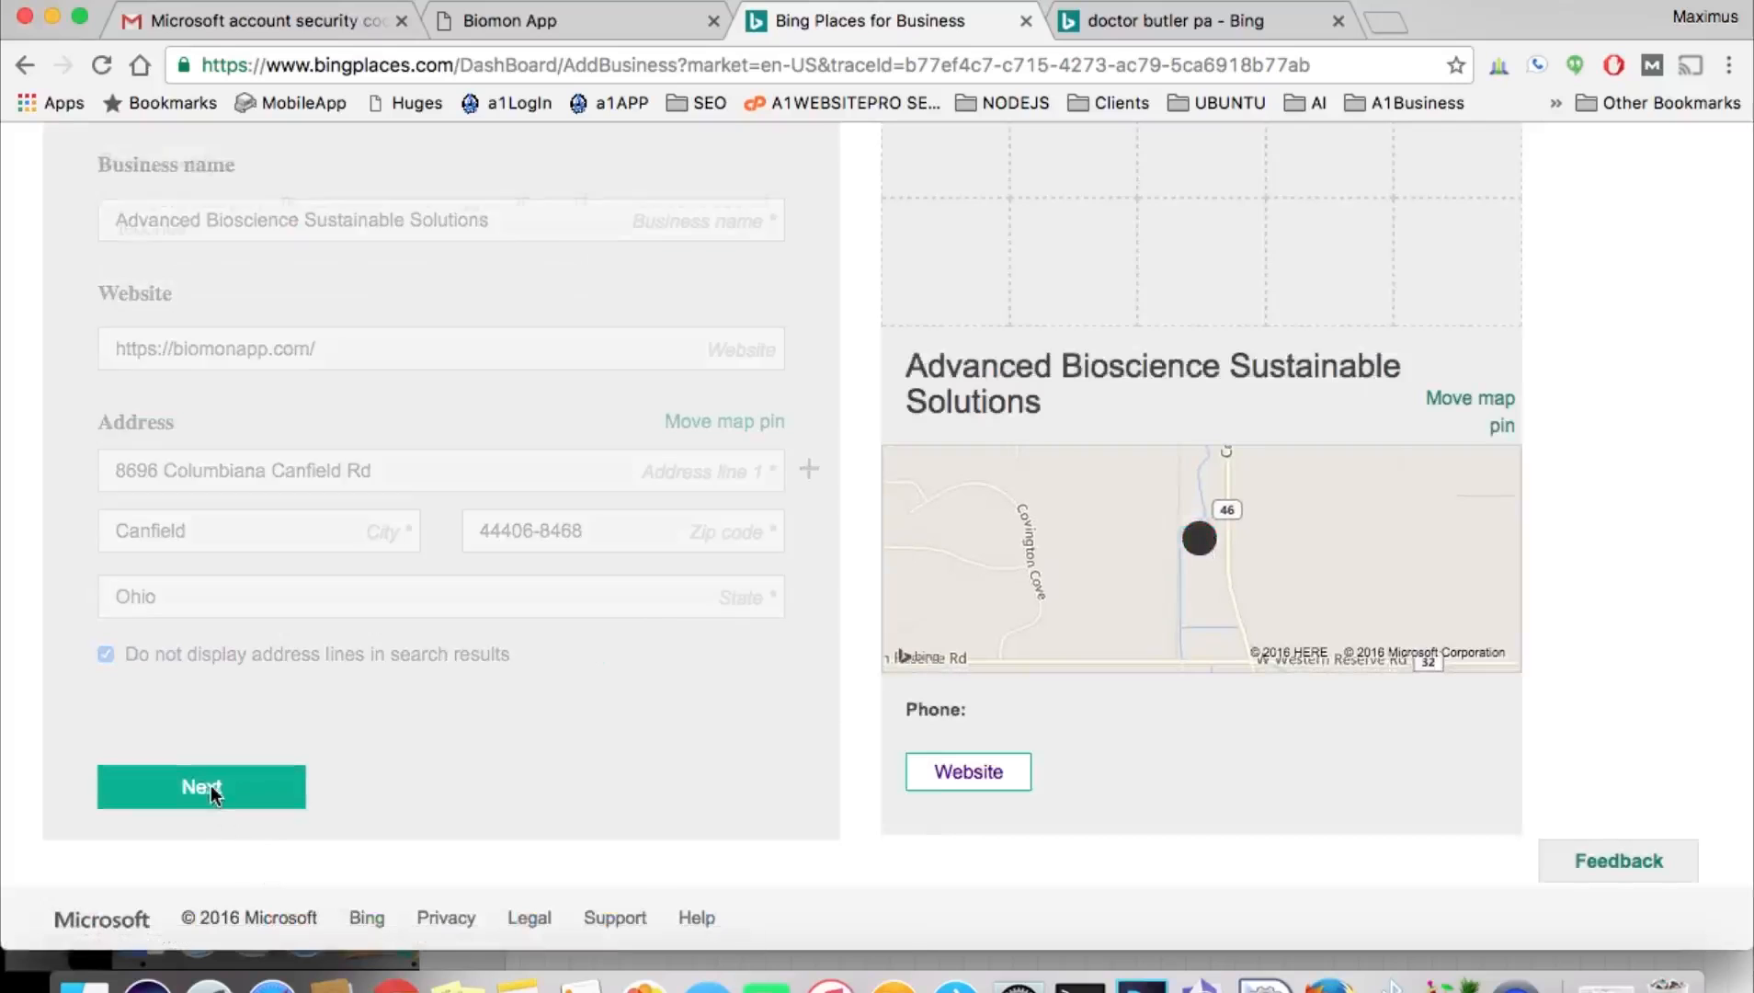
Search 'science' and set B2B Science & Technology as the category and primary category.
scroll(531, 568, up, 3)
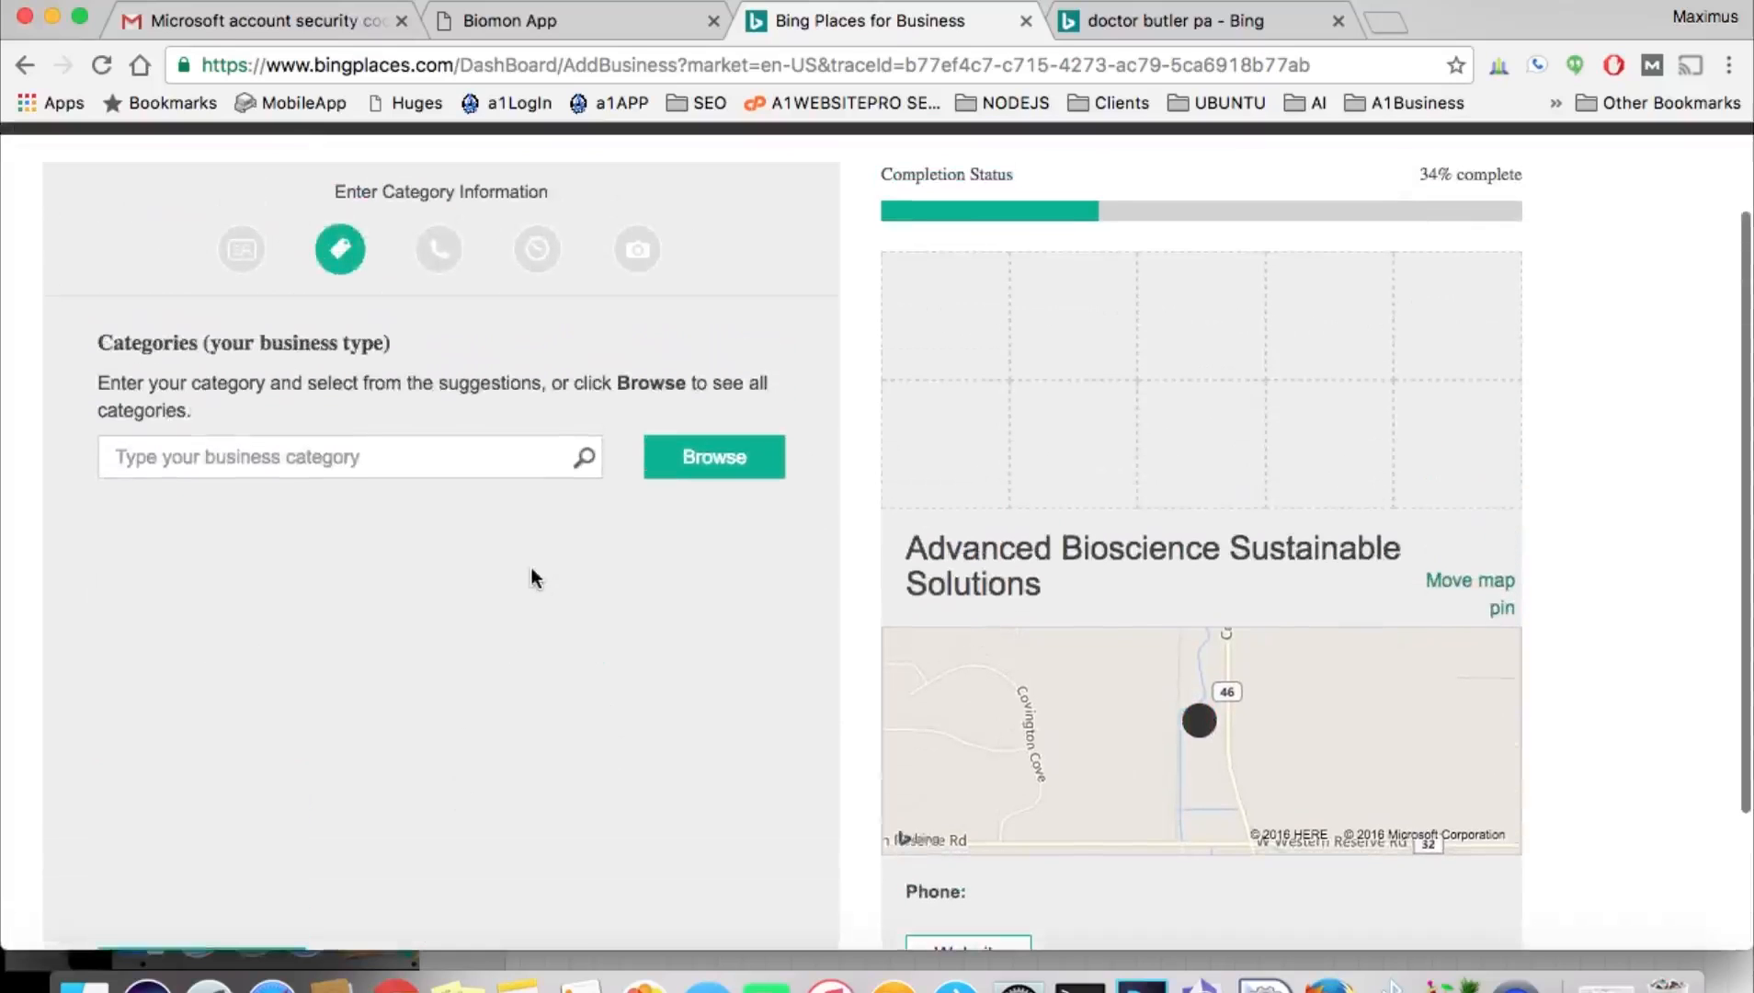
click(290, 456)
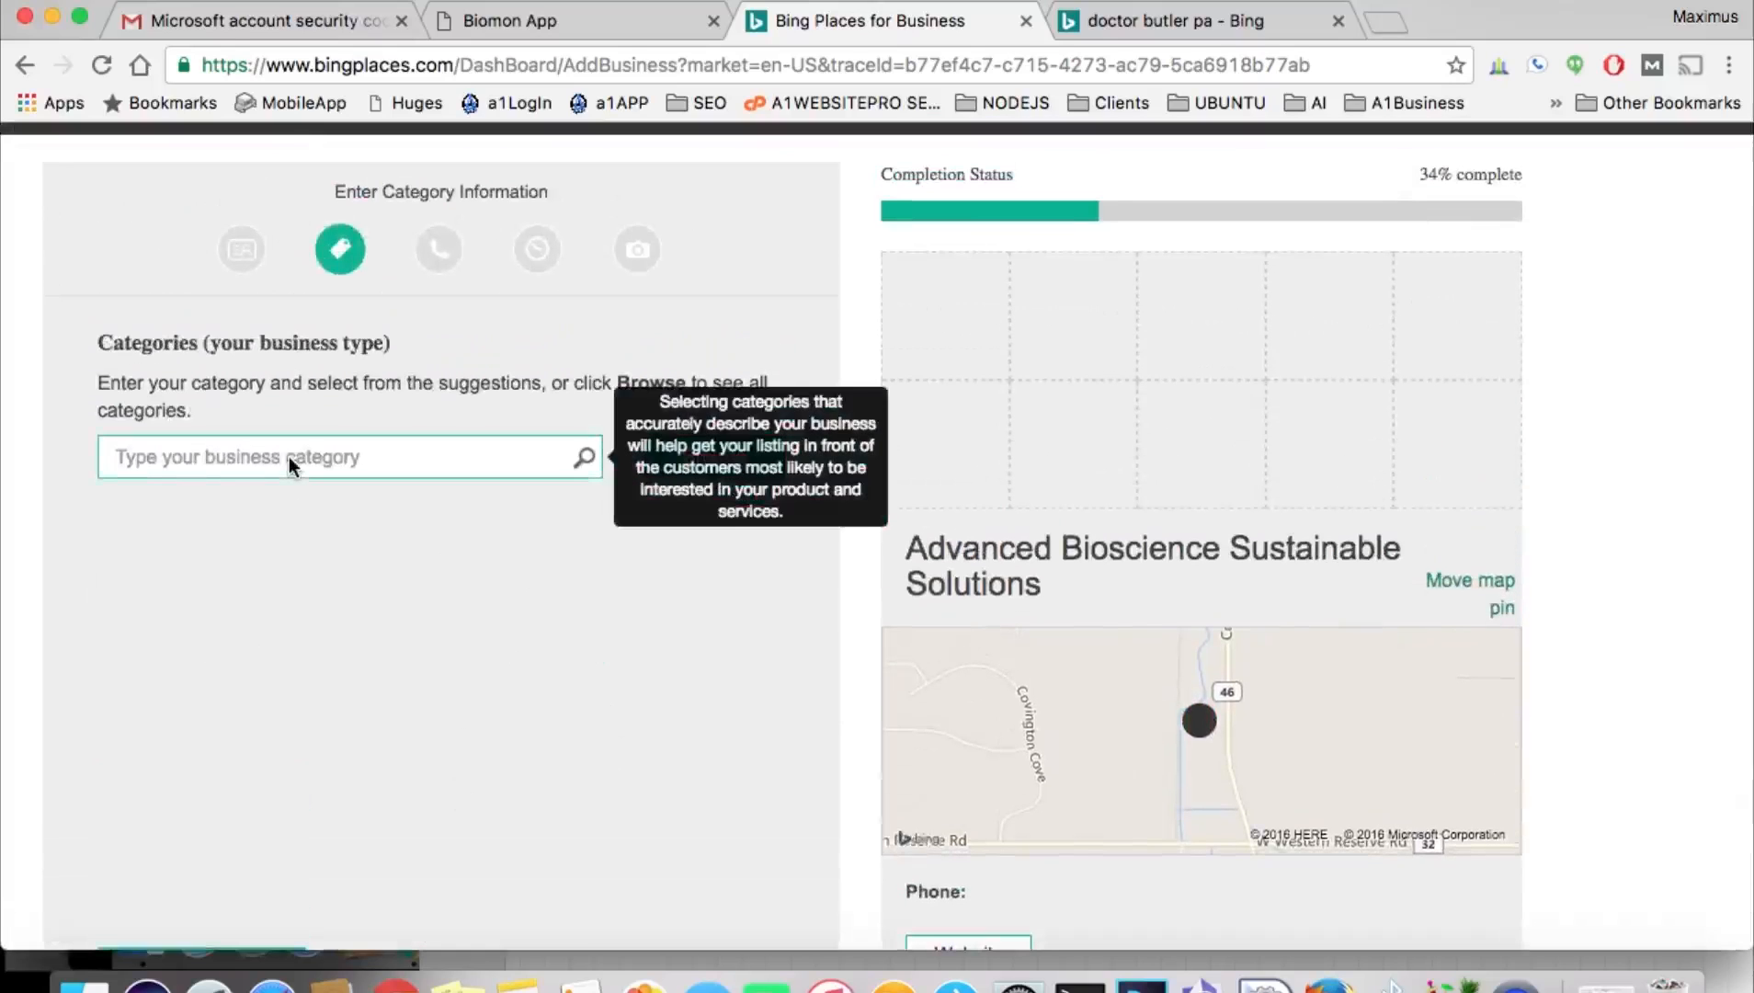
text(s)
text(cience)
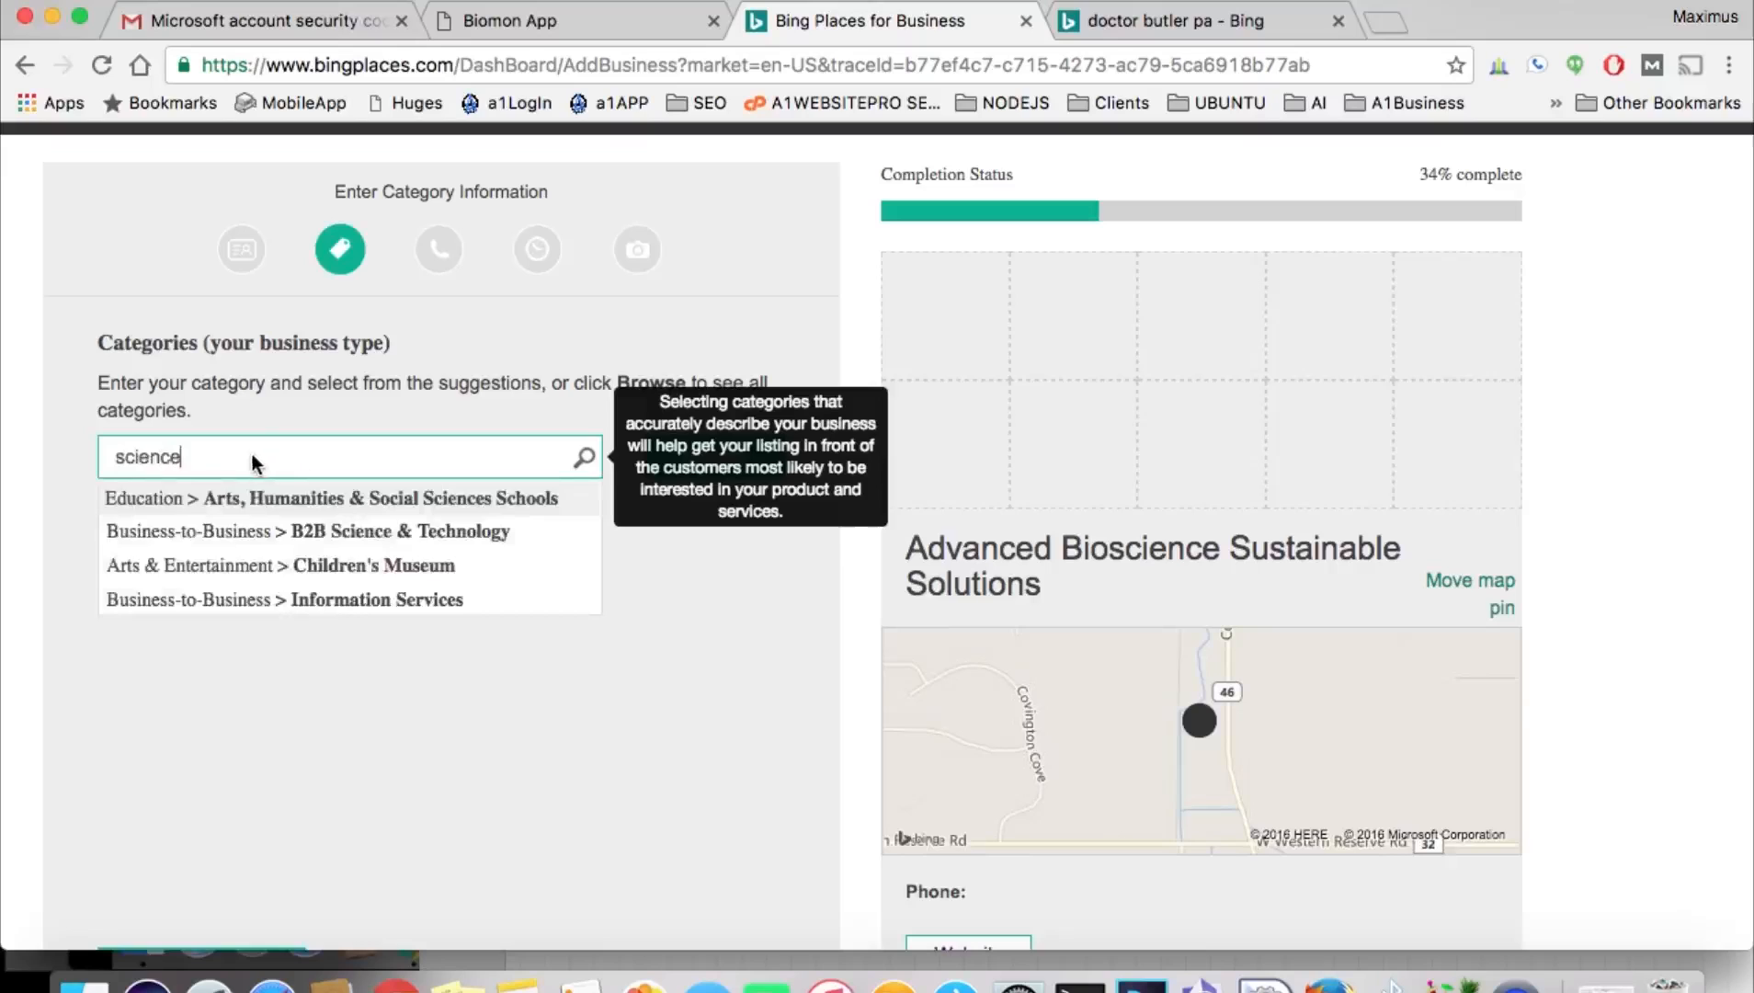
click(260, 534)
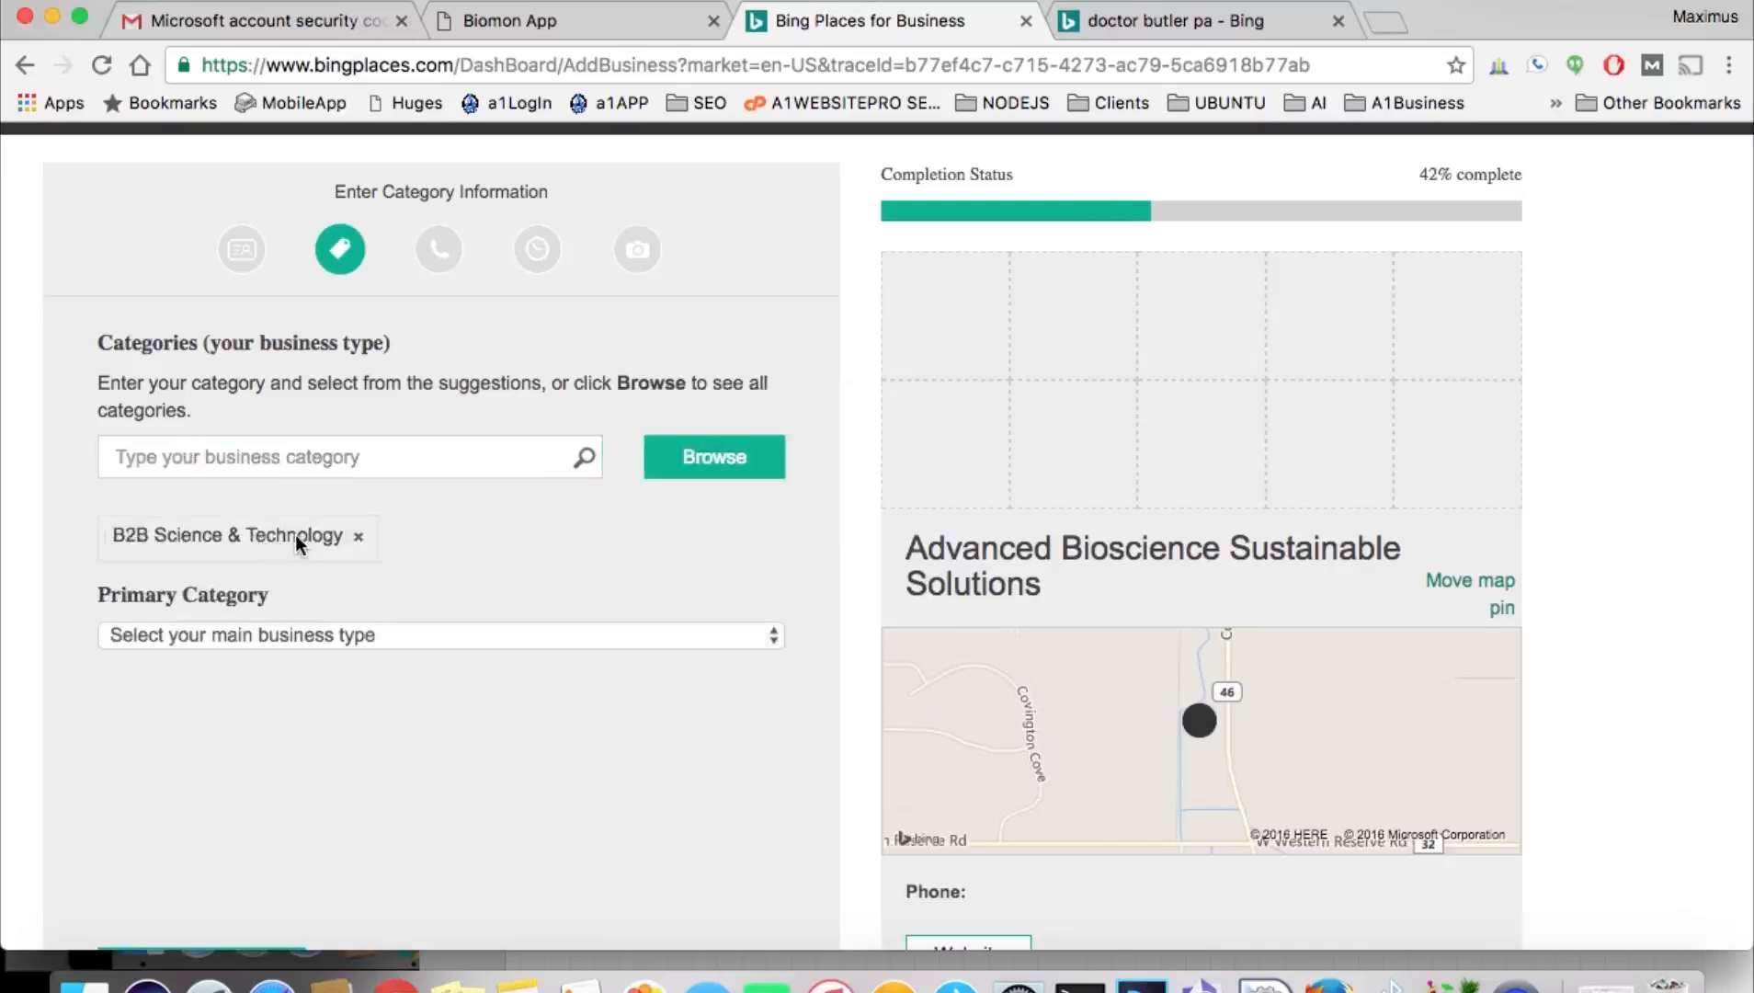
click(329, 633)
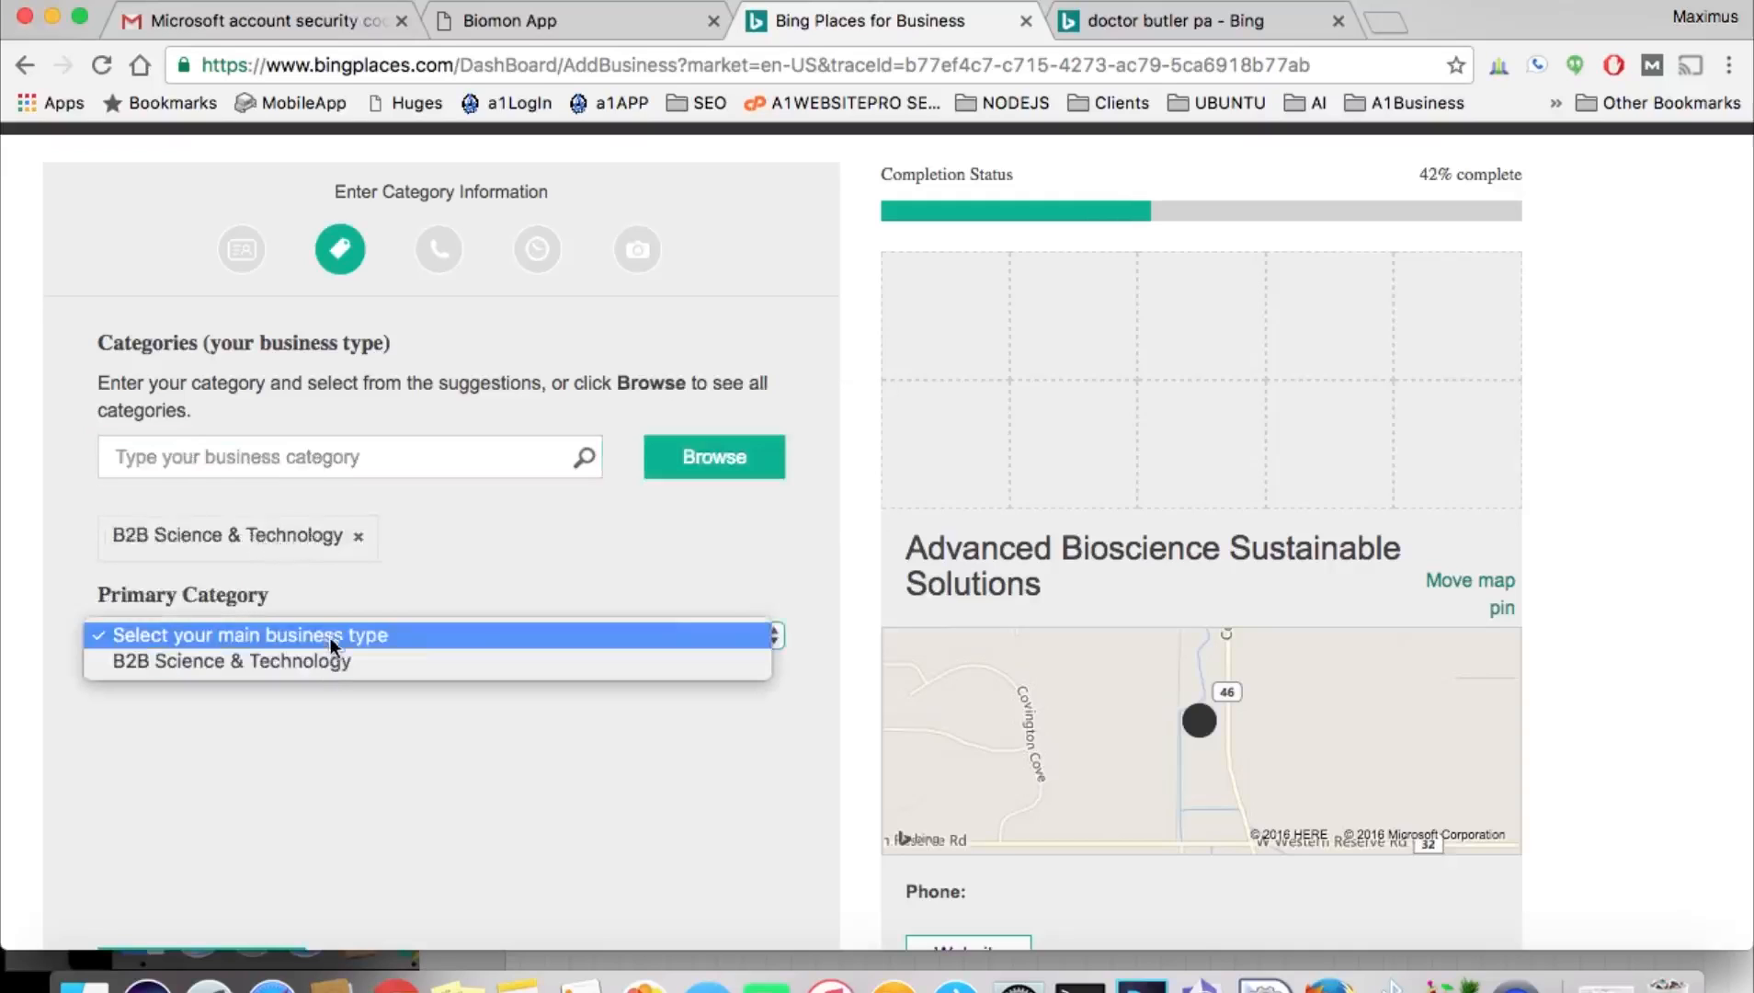
click(322, 665)
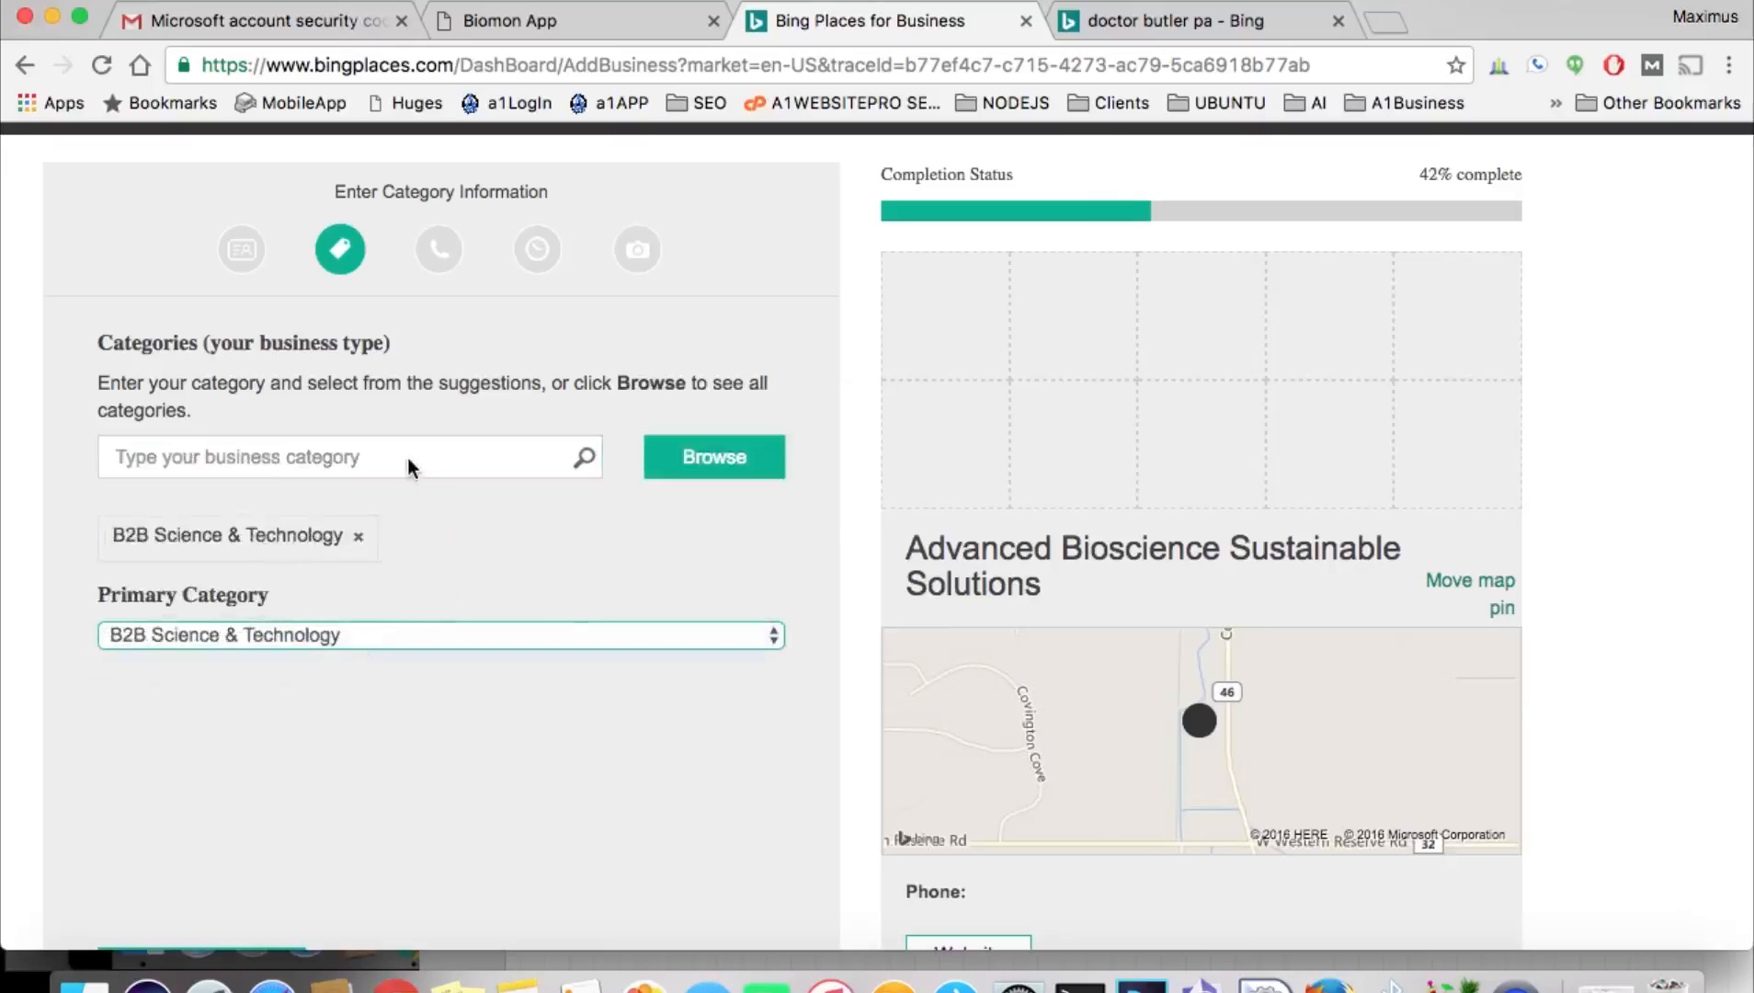
Browse the Business-to-Business, Utilities and Education categories, then cancel without adding any.
click(709, 455)
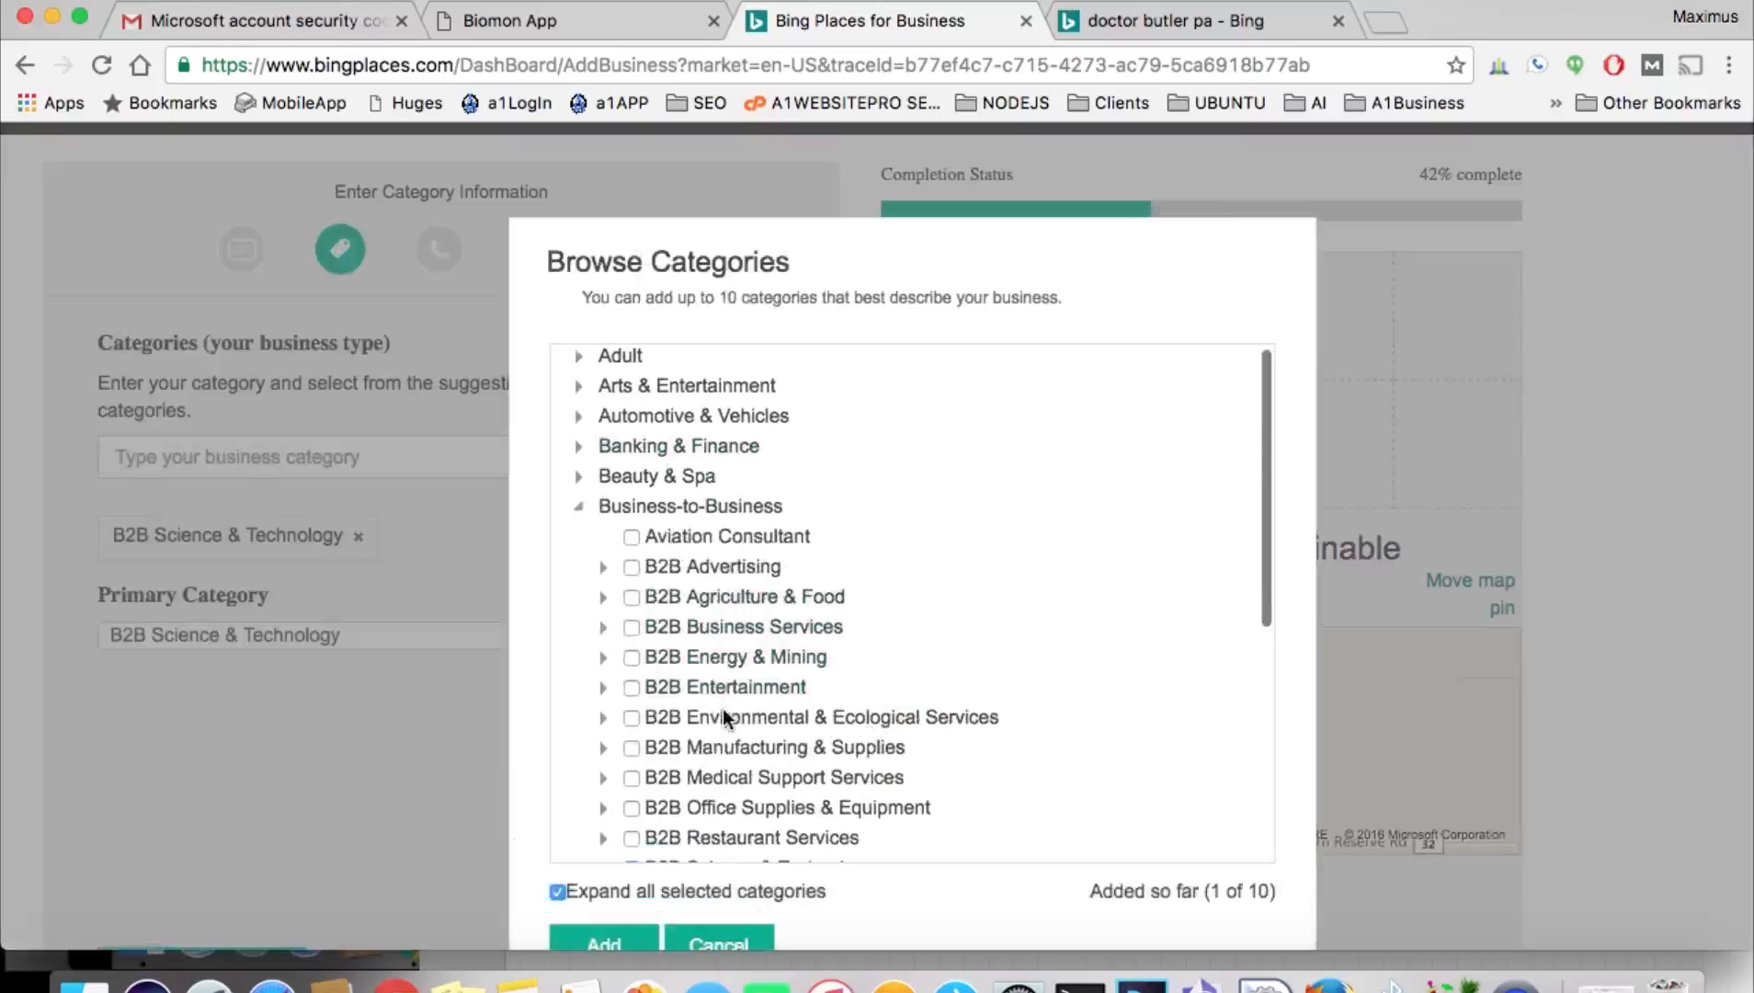
scroll(722, 709, down, 1)
click(580, 478)
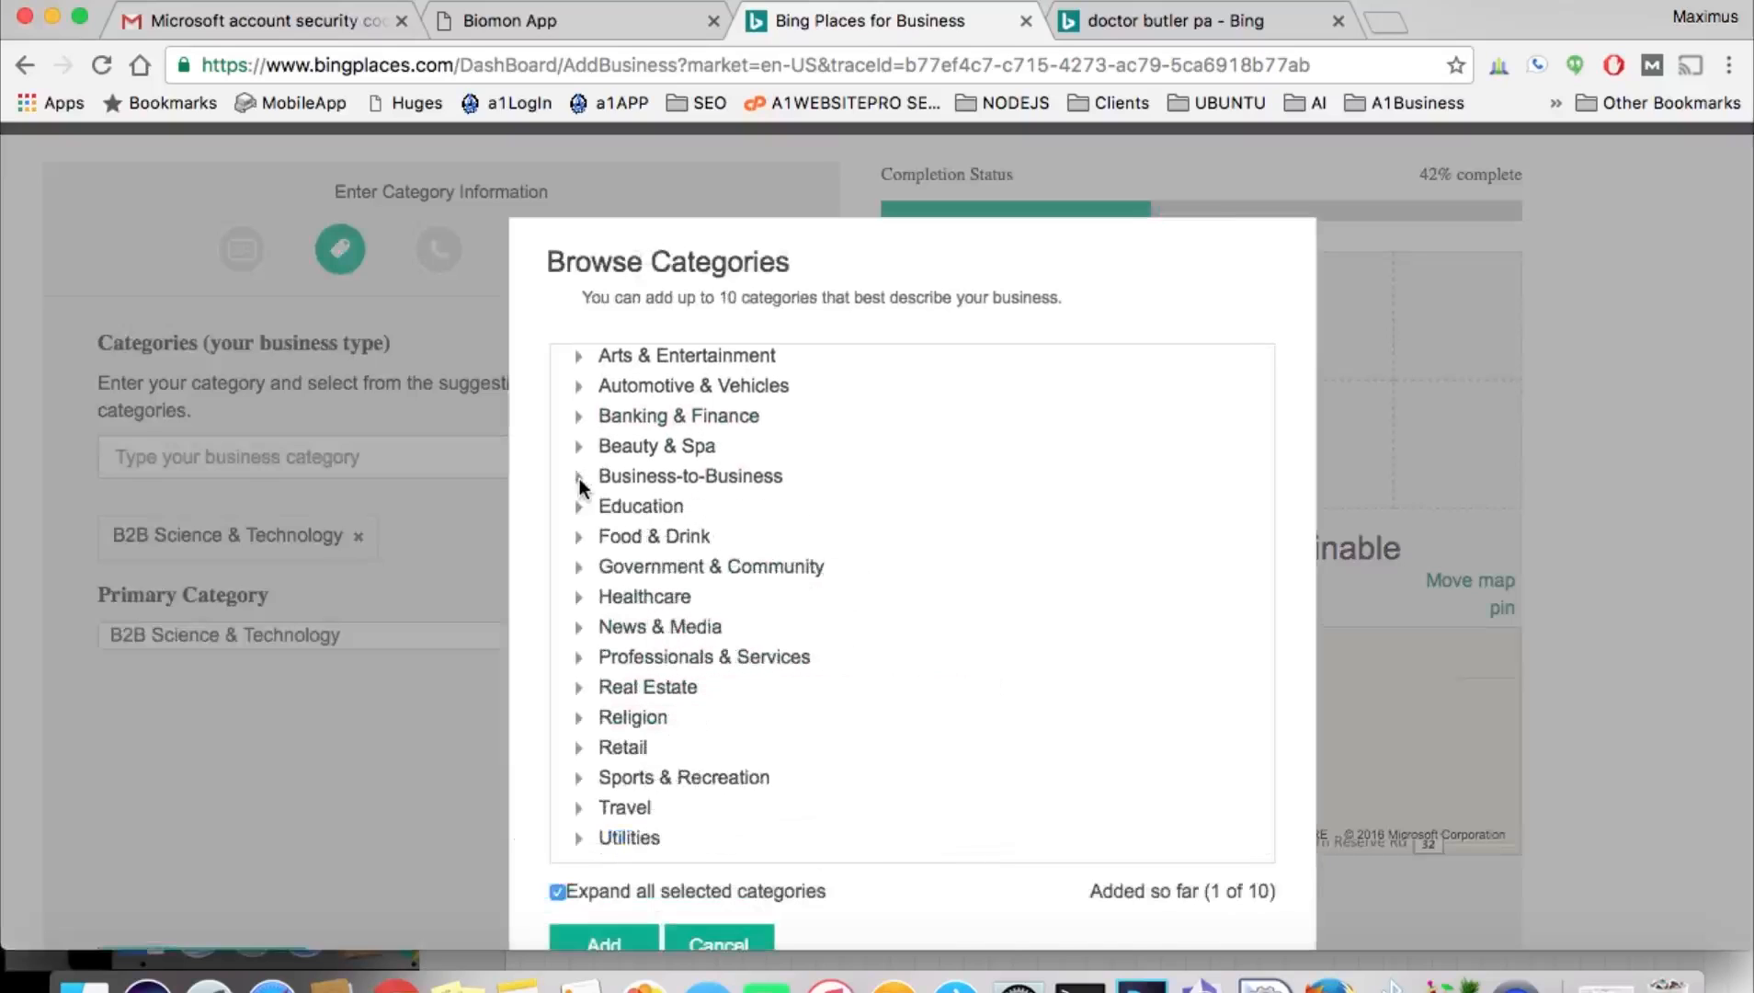
scroll(703, 589, down, 1)
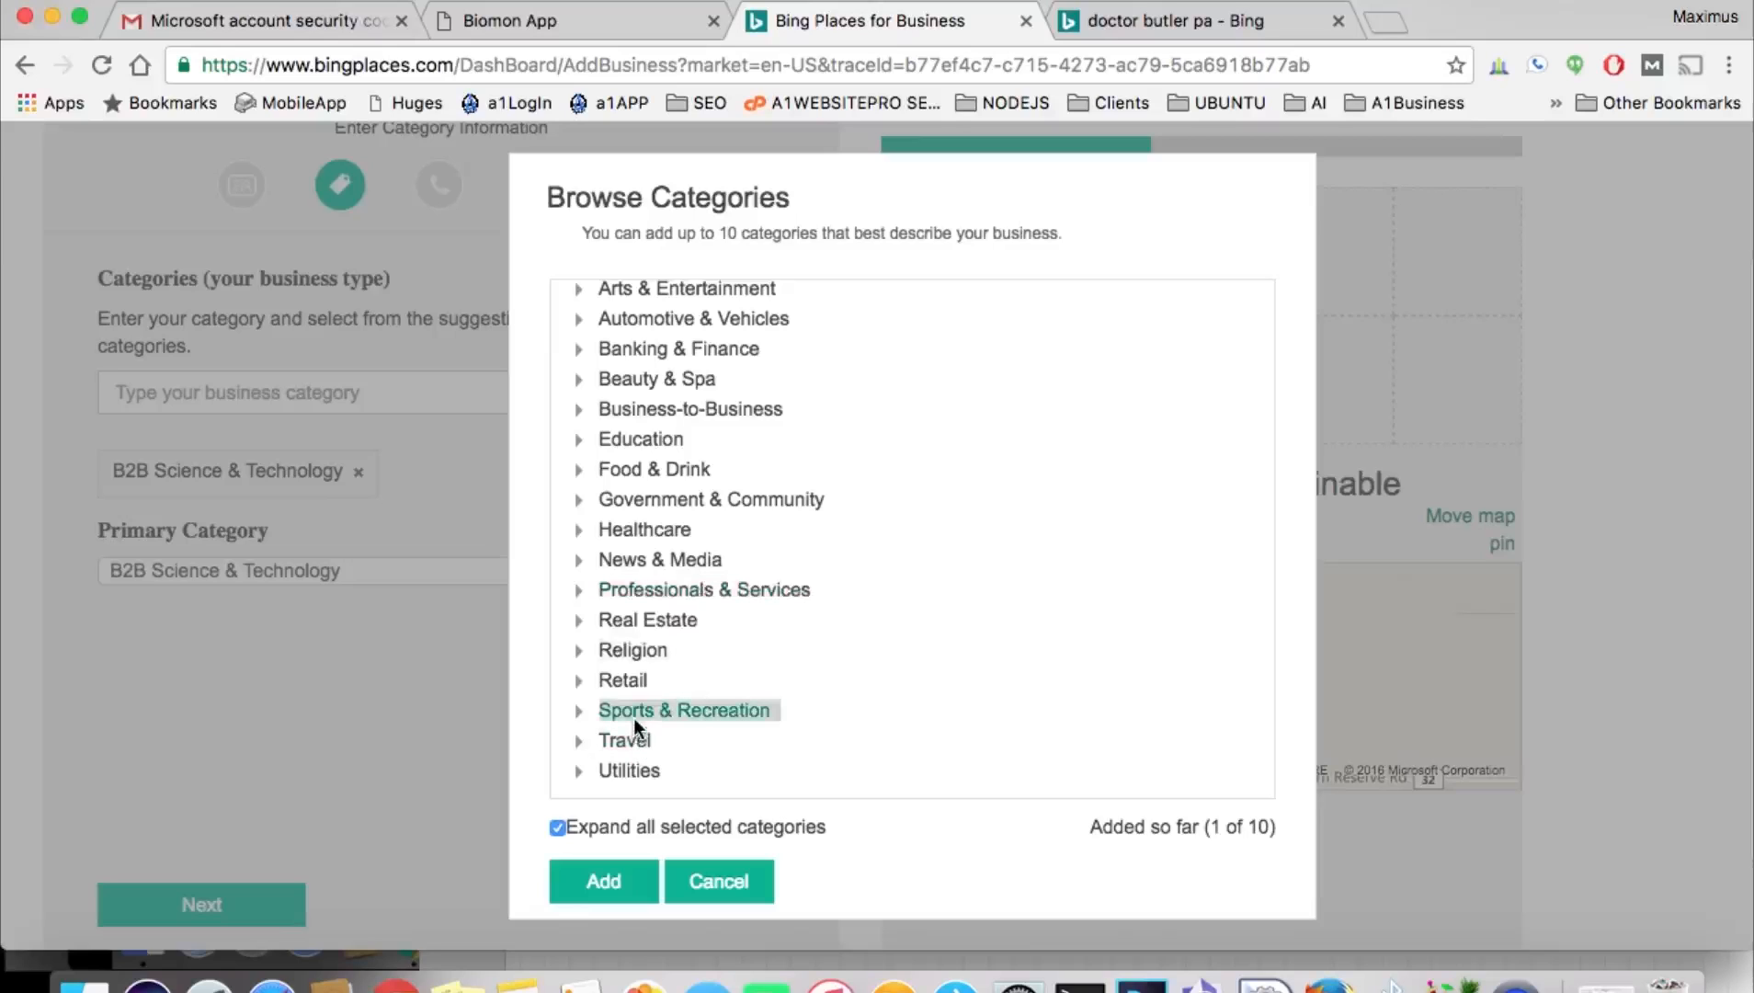
click(579, 780)
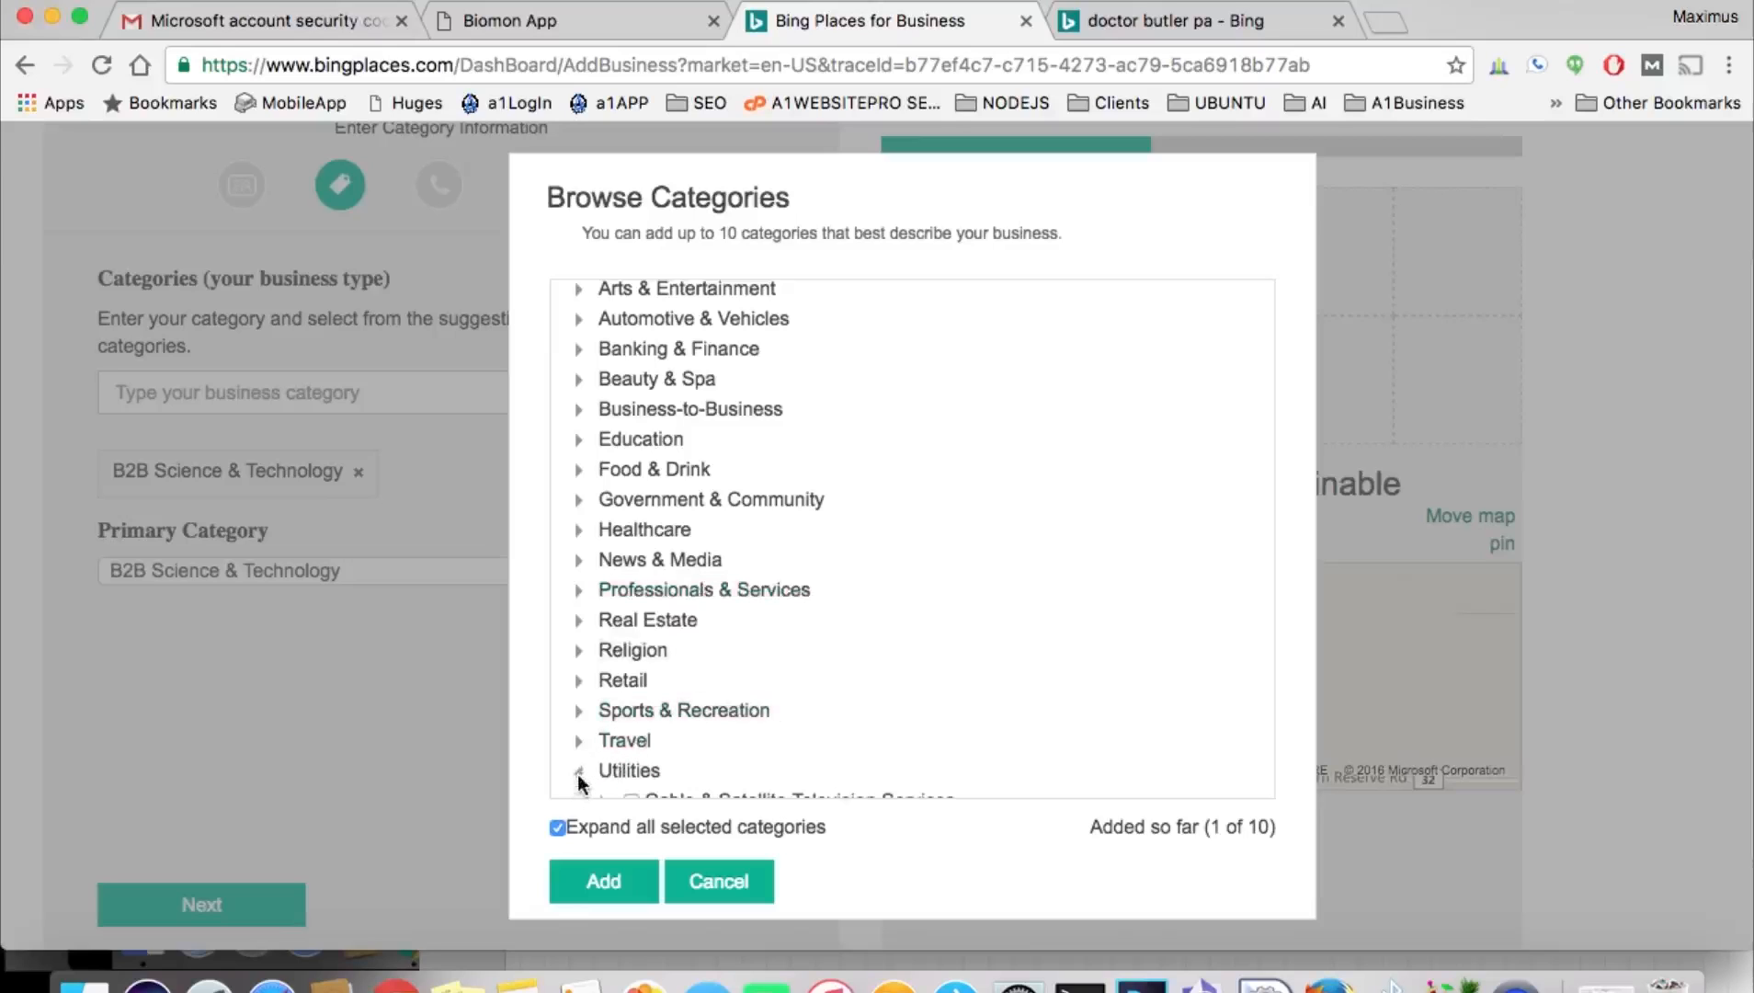
scroll(581, 781, down, 3)
click(578, 593)
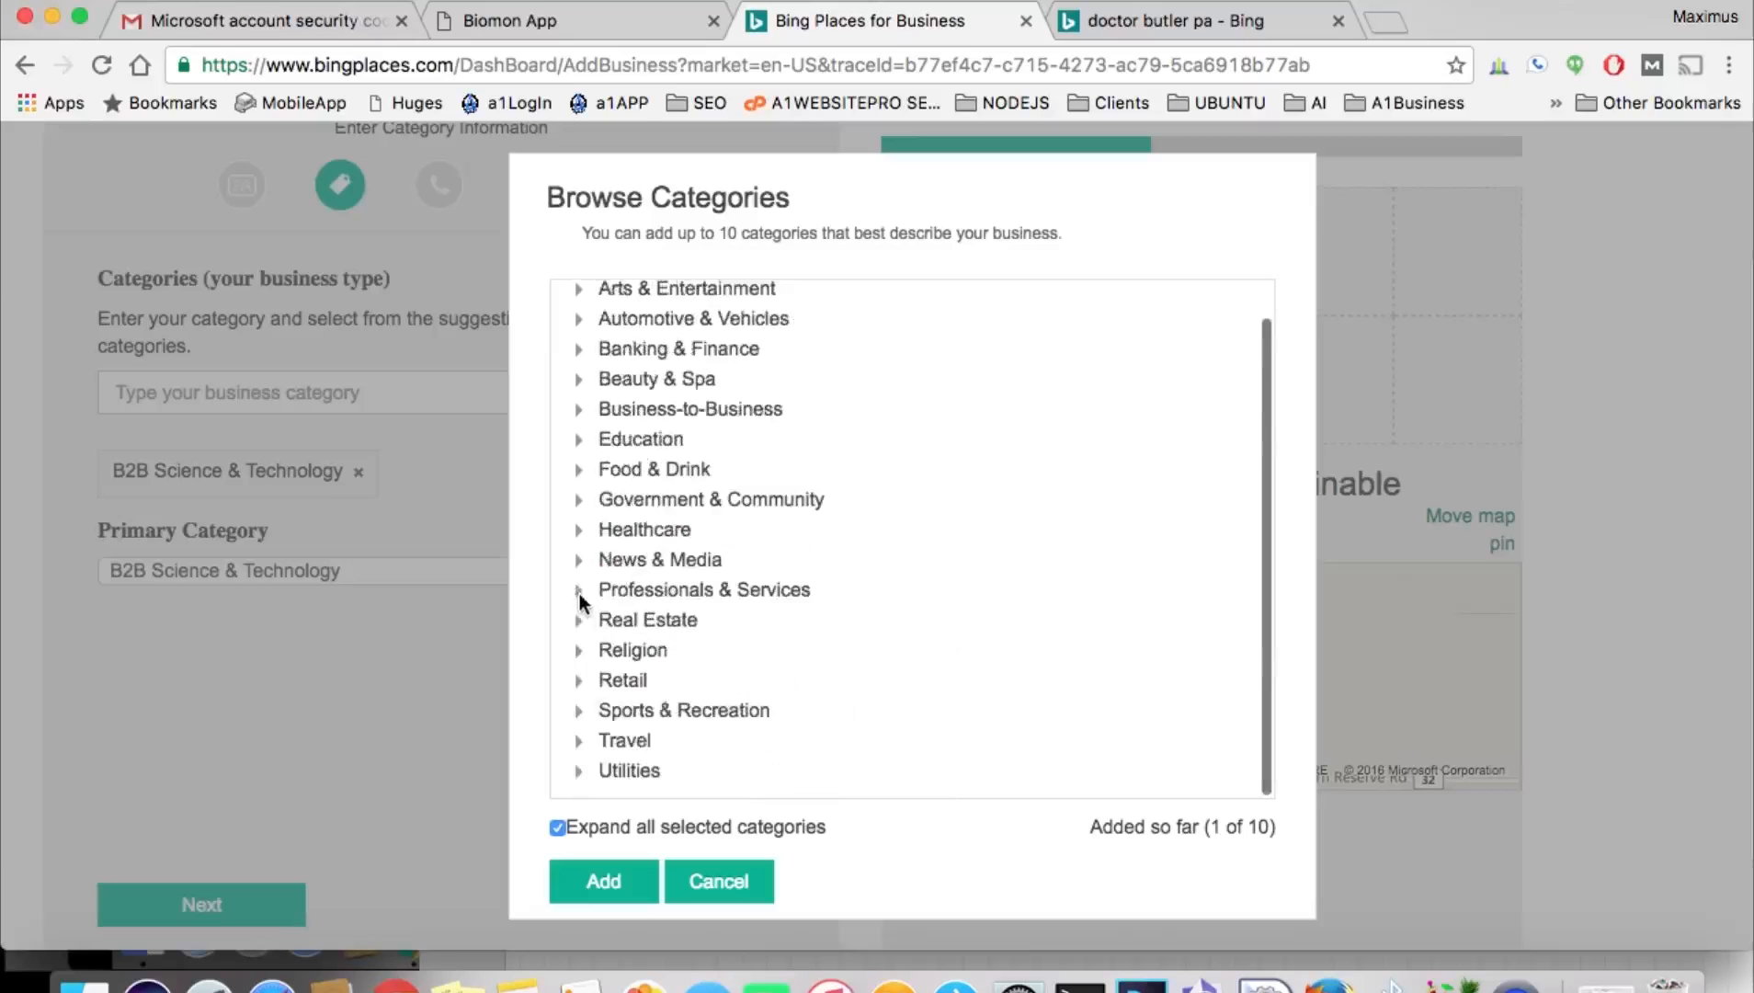
scroll(650, 509, up, 2)
scroll(650, 508, up, 1)
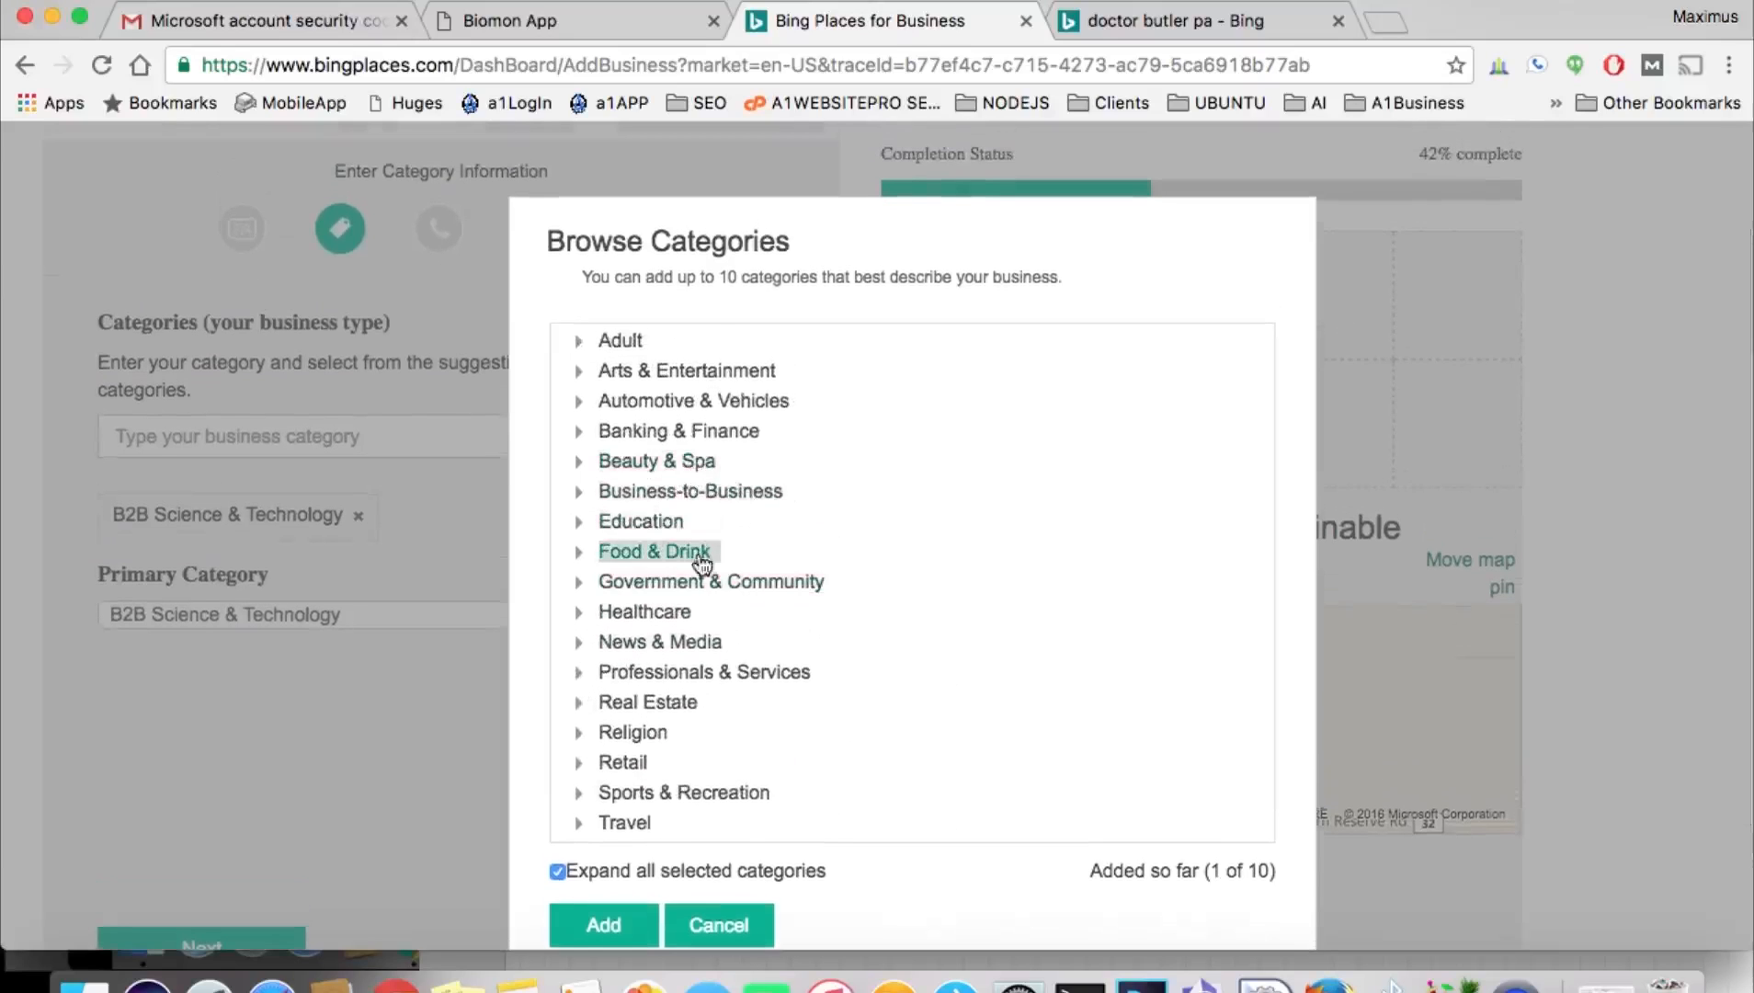
click(579, 522)
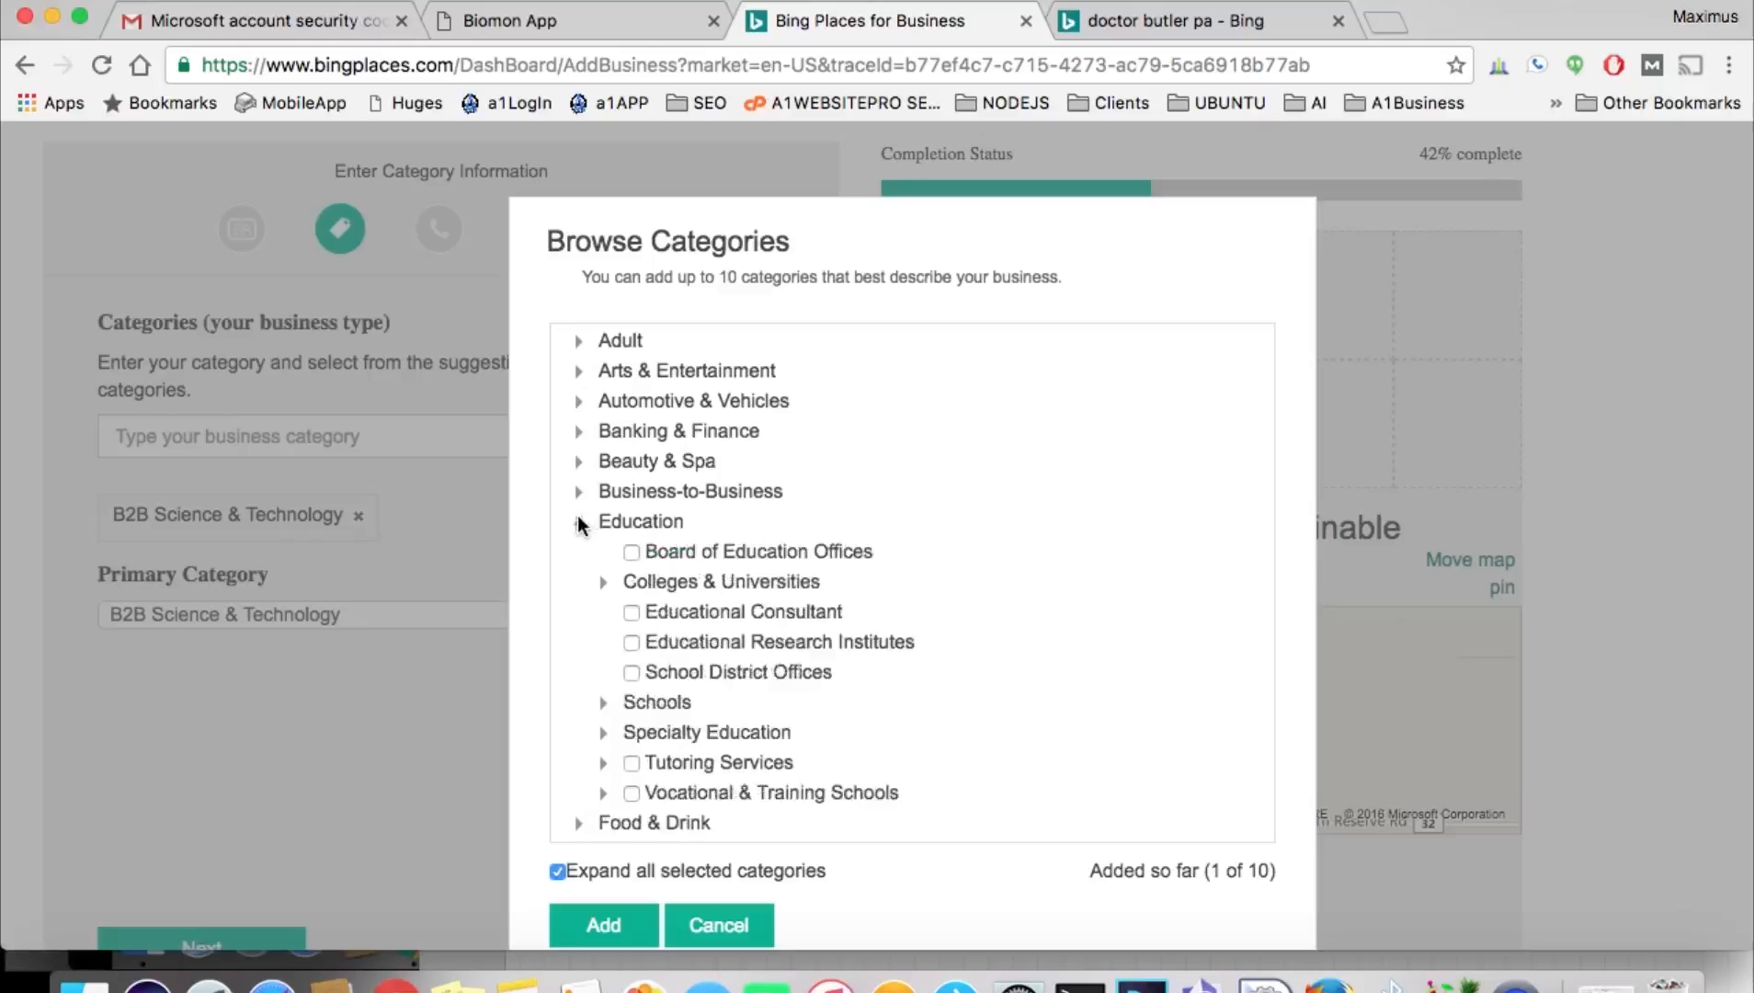
click(578, 522)
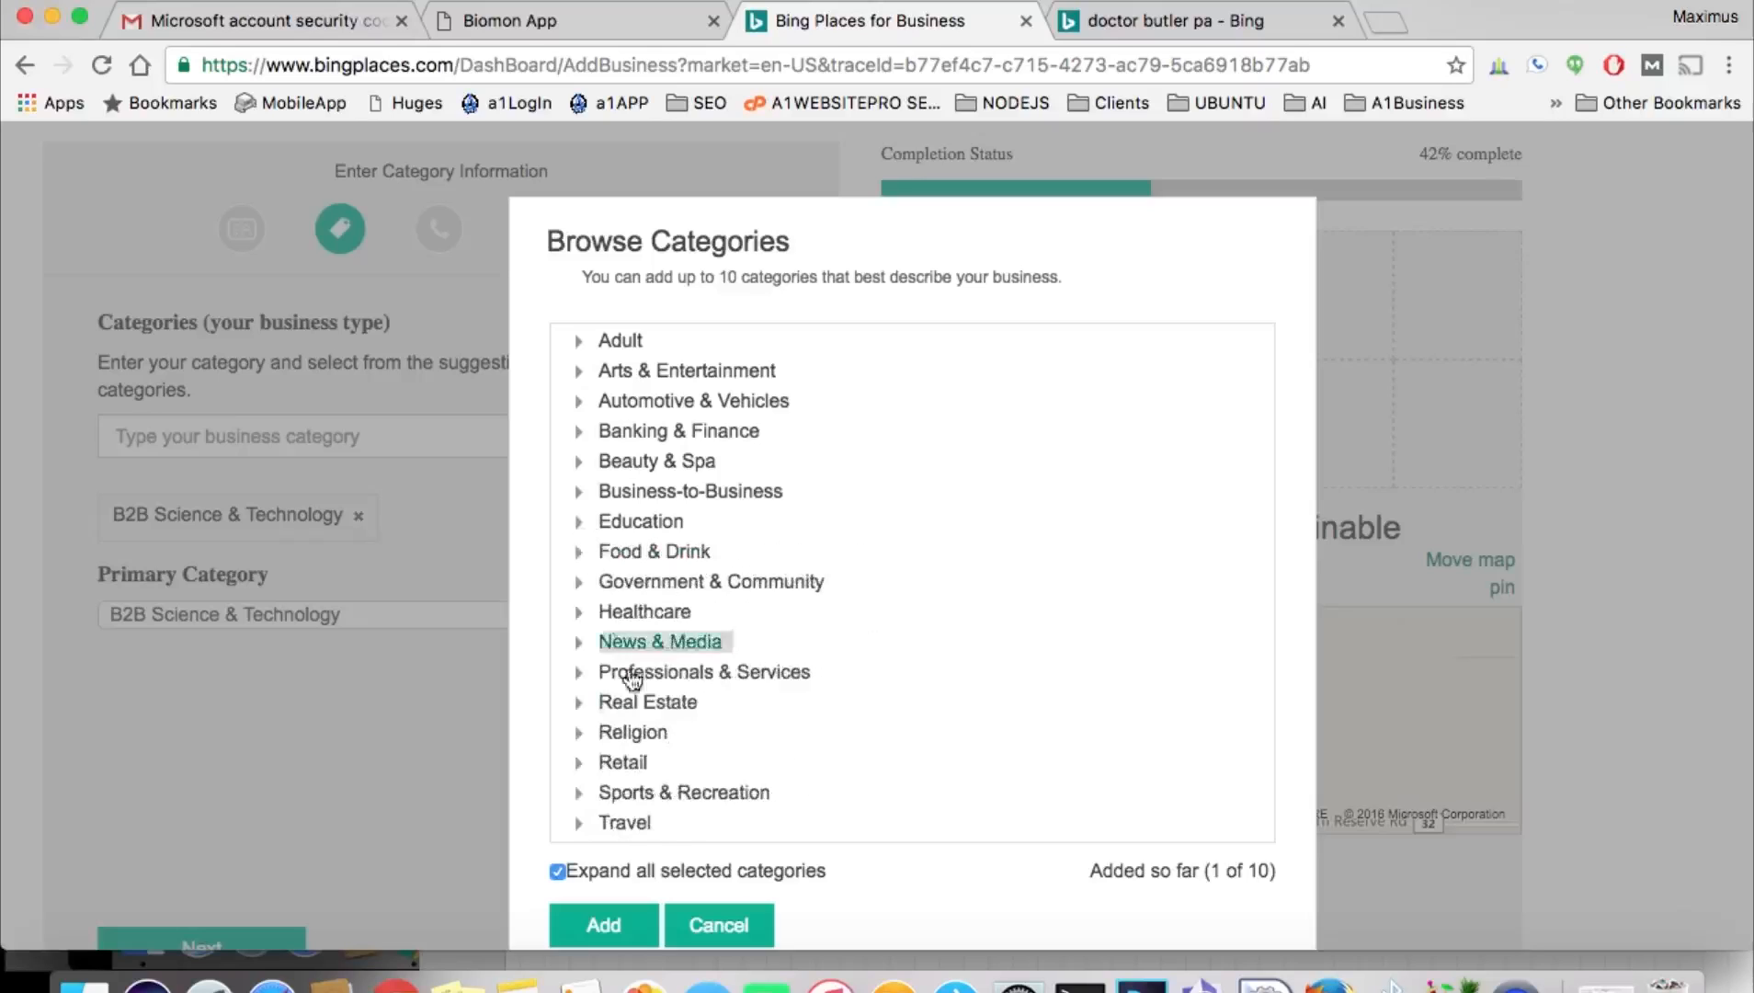
click(718, 924)
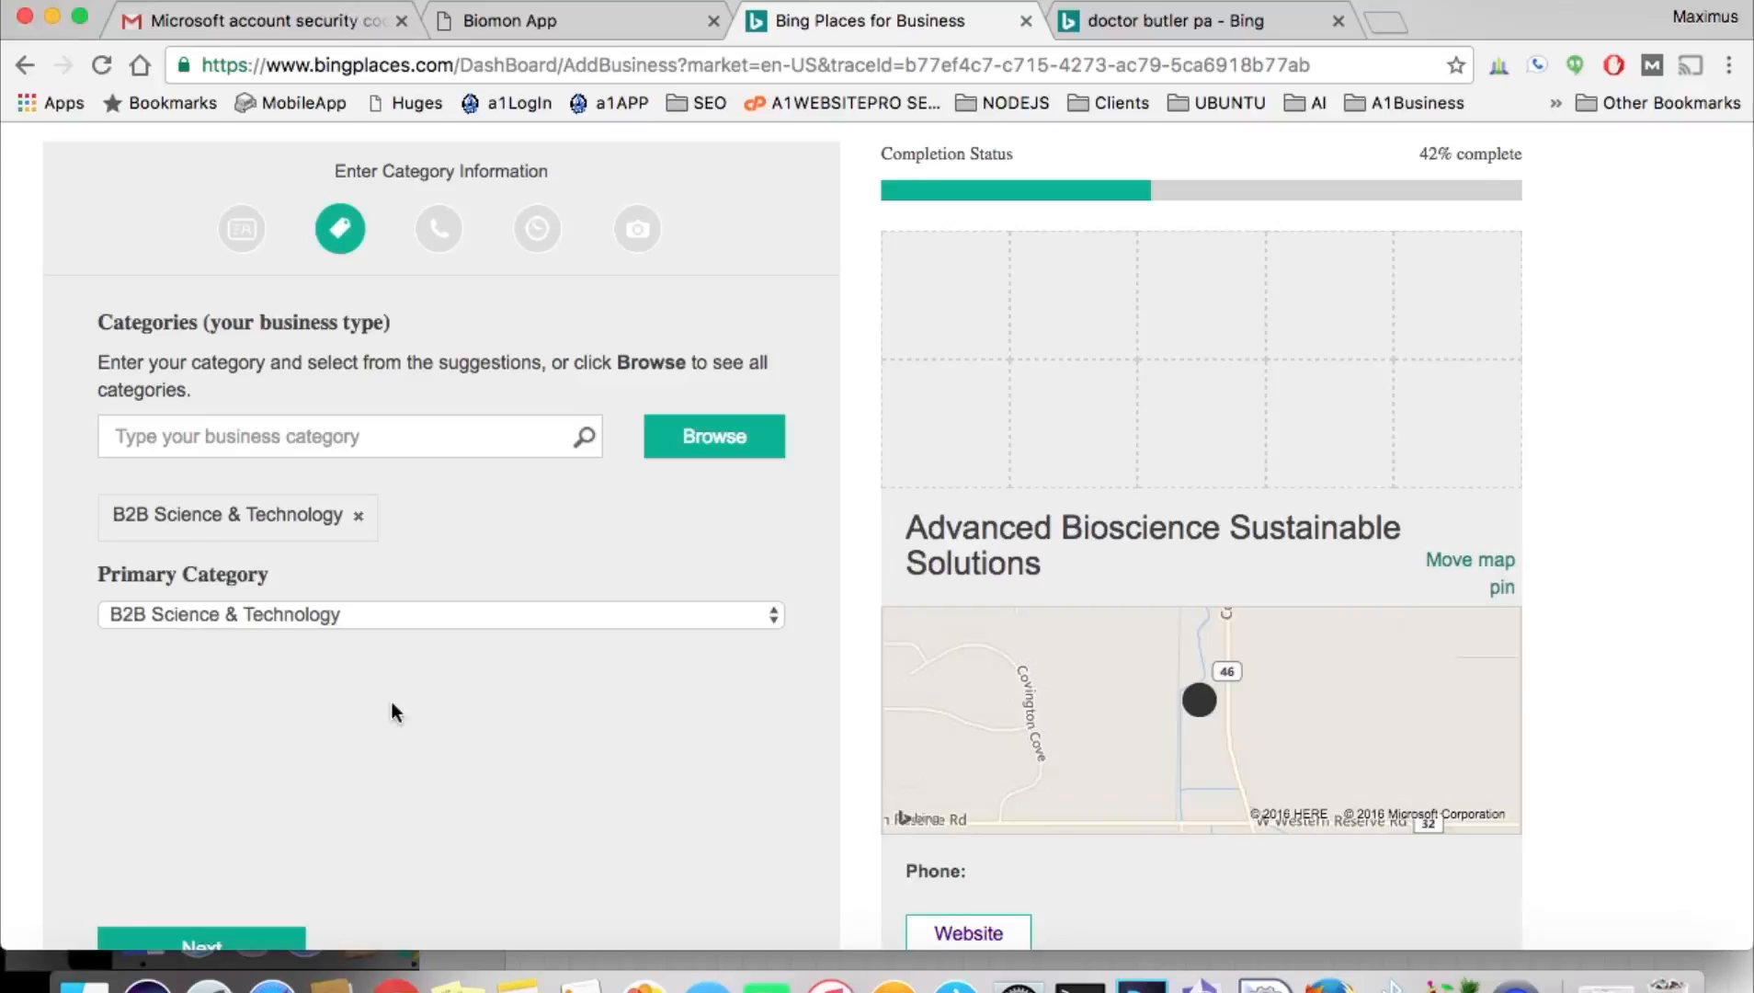
scroll(392, 701, down, 3)
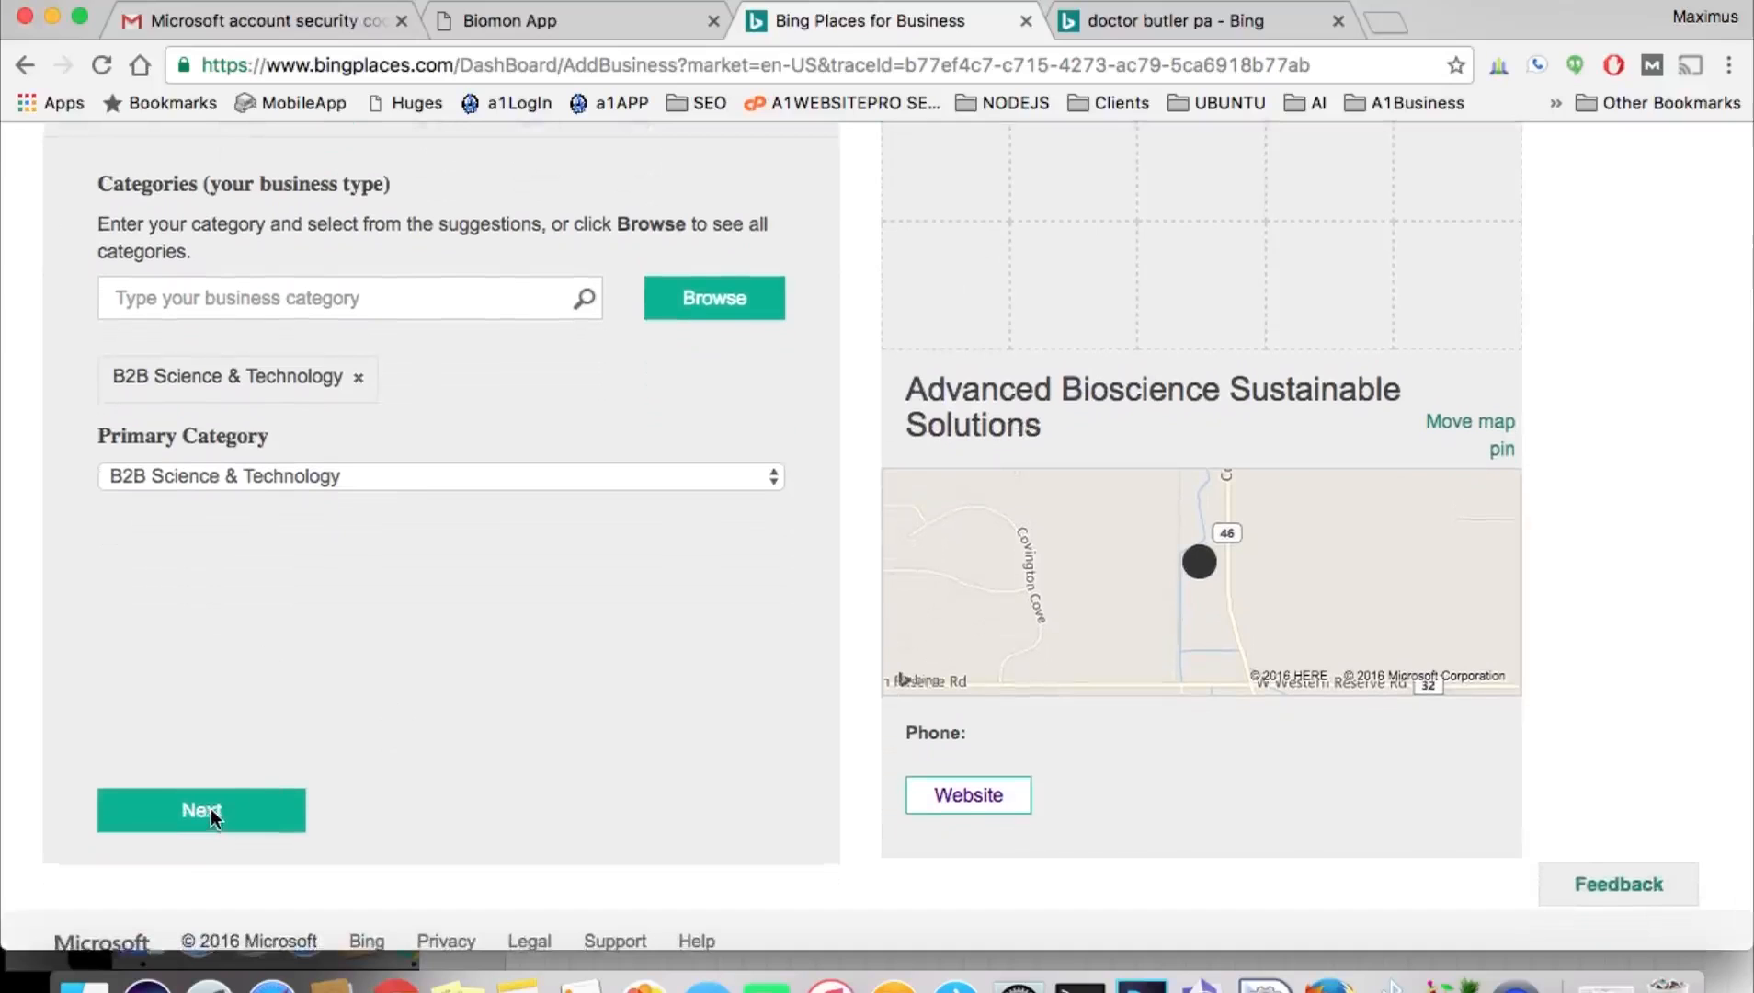
On the contact details step, paste the main phone number from the notes.
click(212, 812)
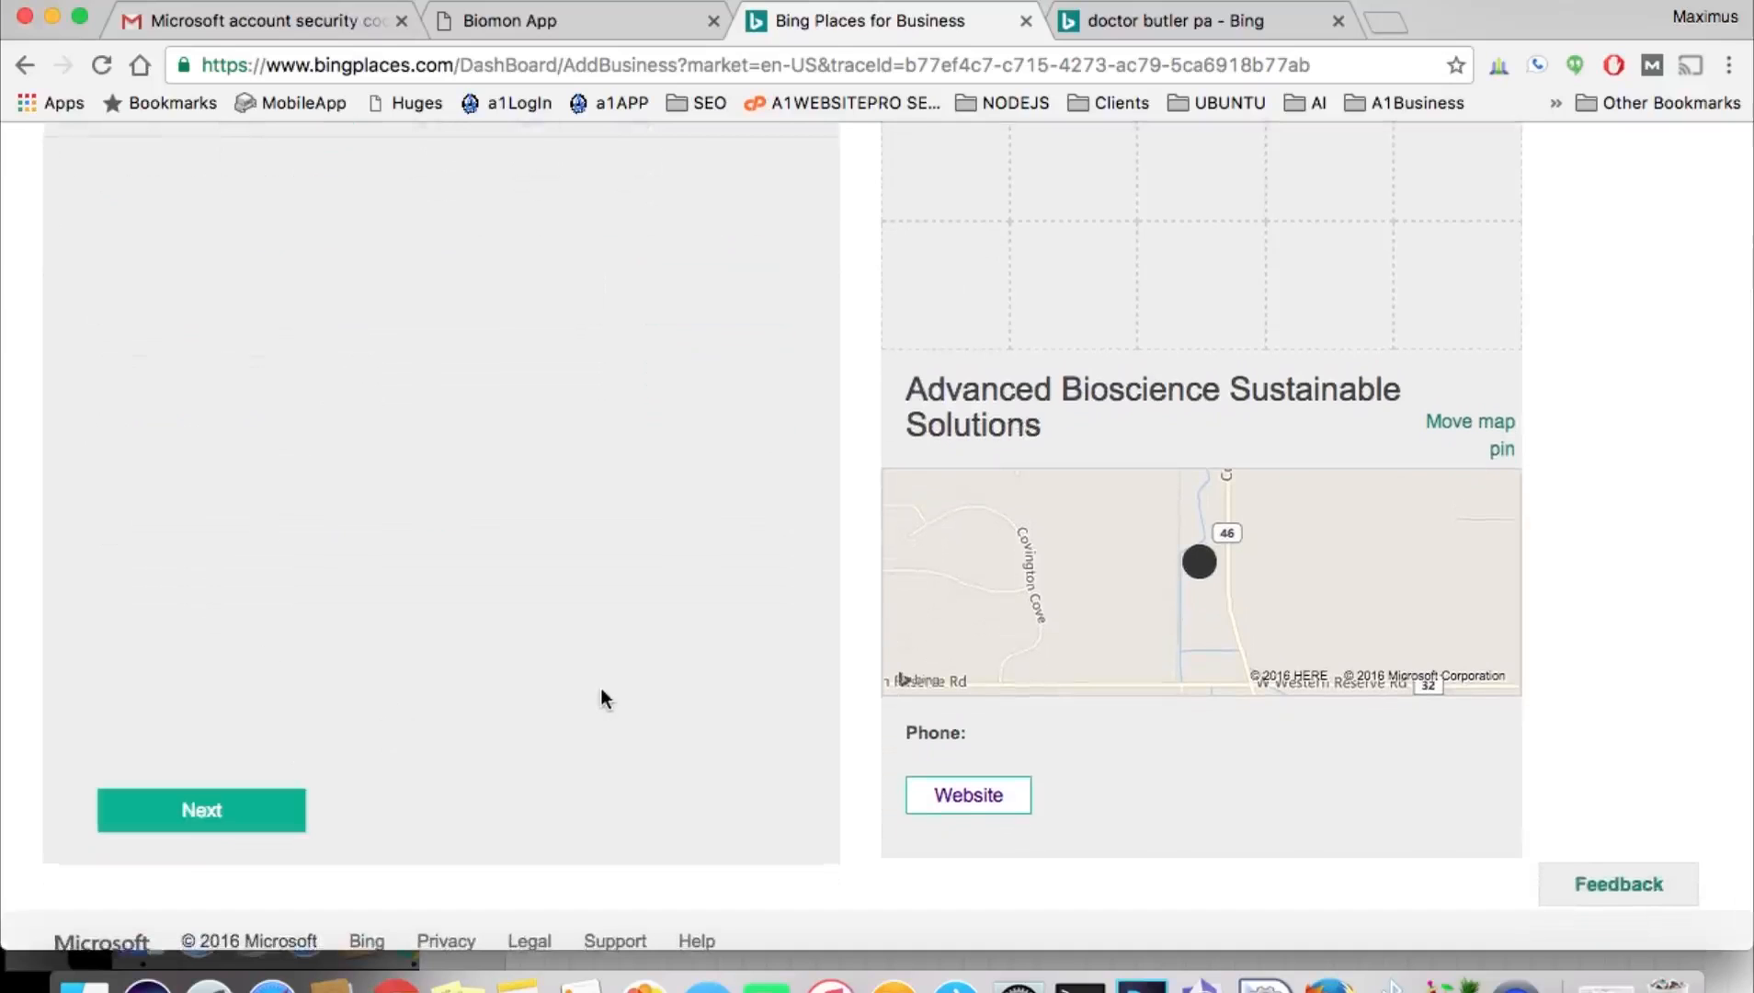
scroll(601, 687, up, 2)
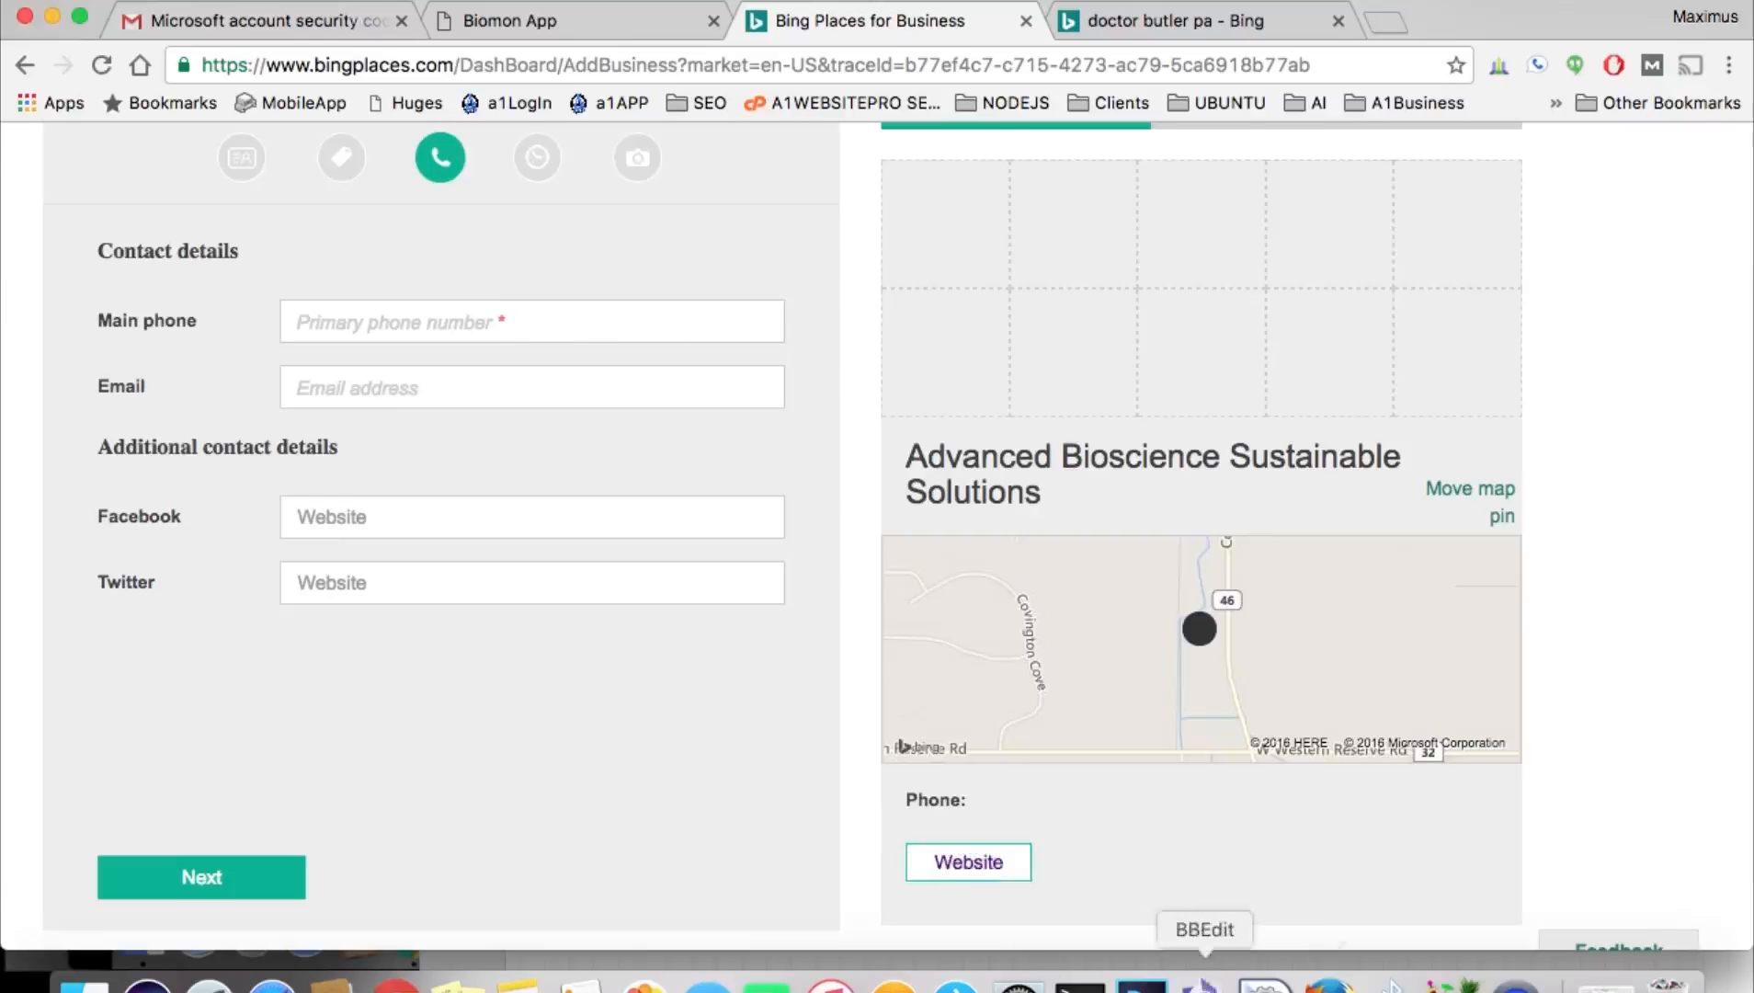
click(1204, 981)
drag(700, 360, 497, 359)
key(super+c)
click(166, 349)
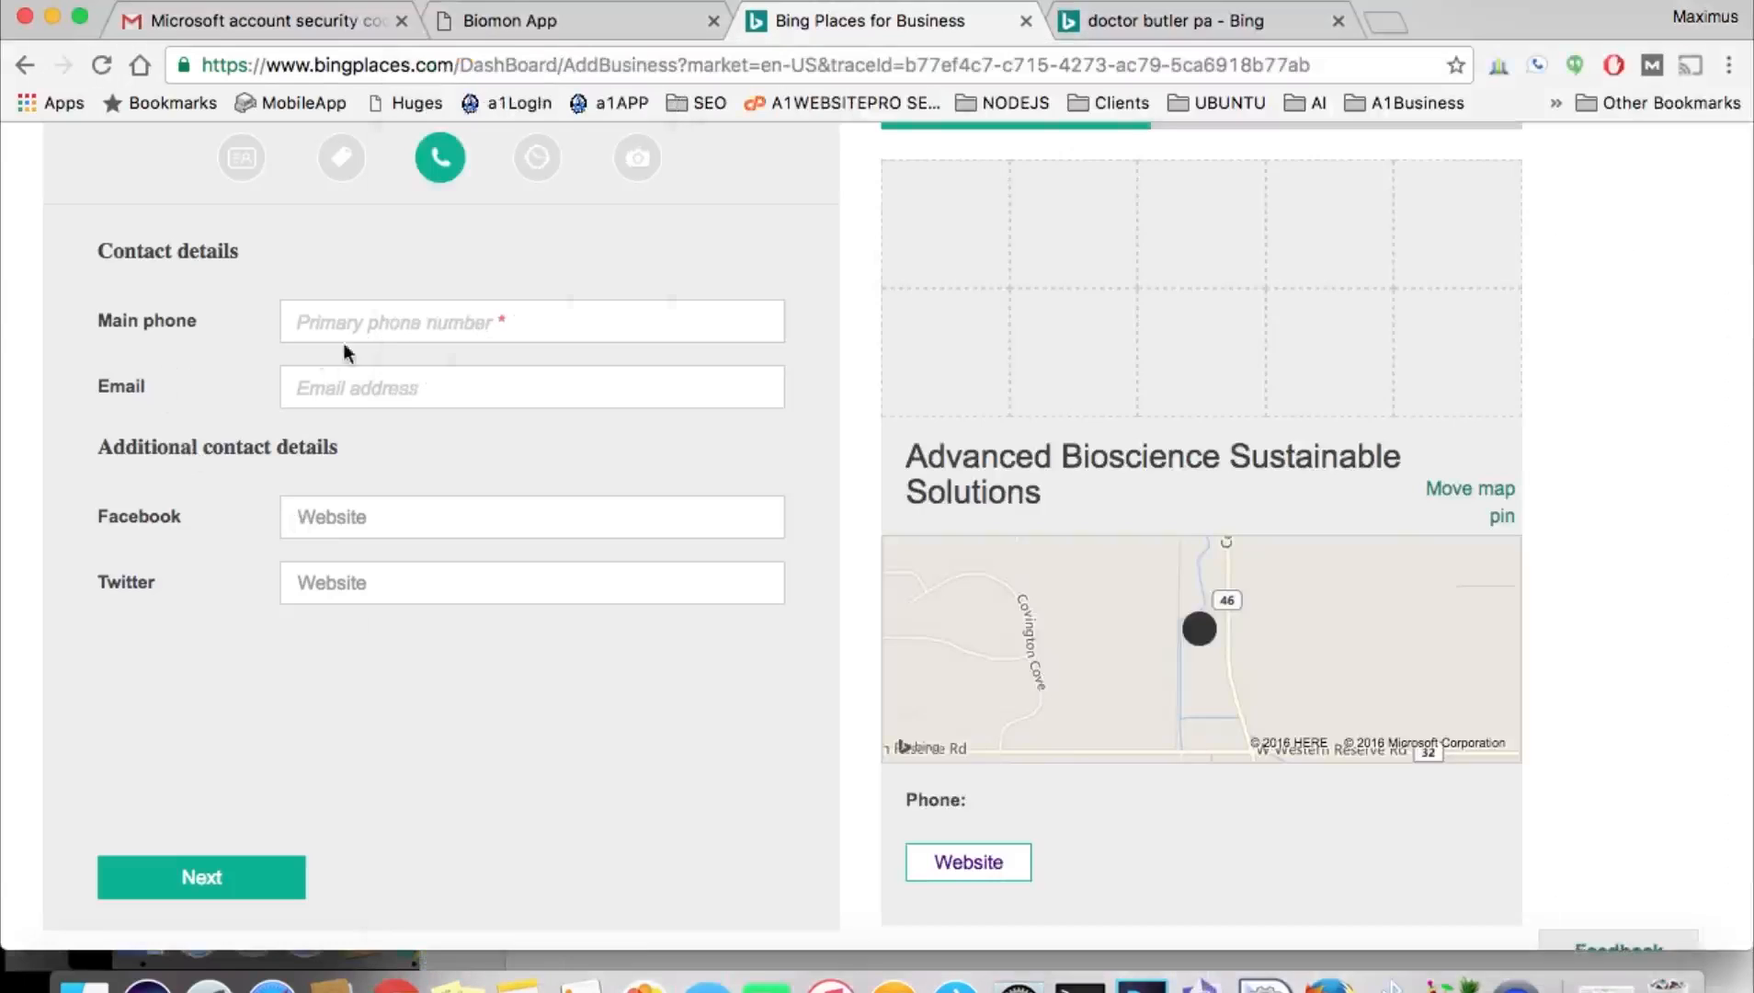
click(372, 319)
key(super+v)
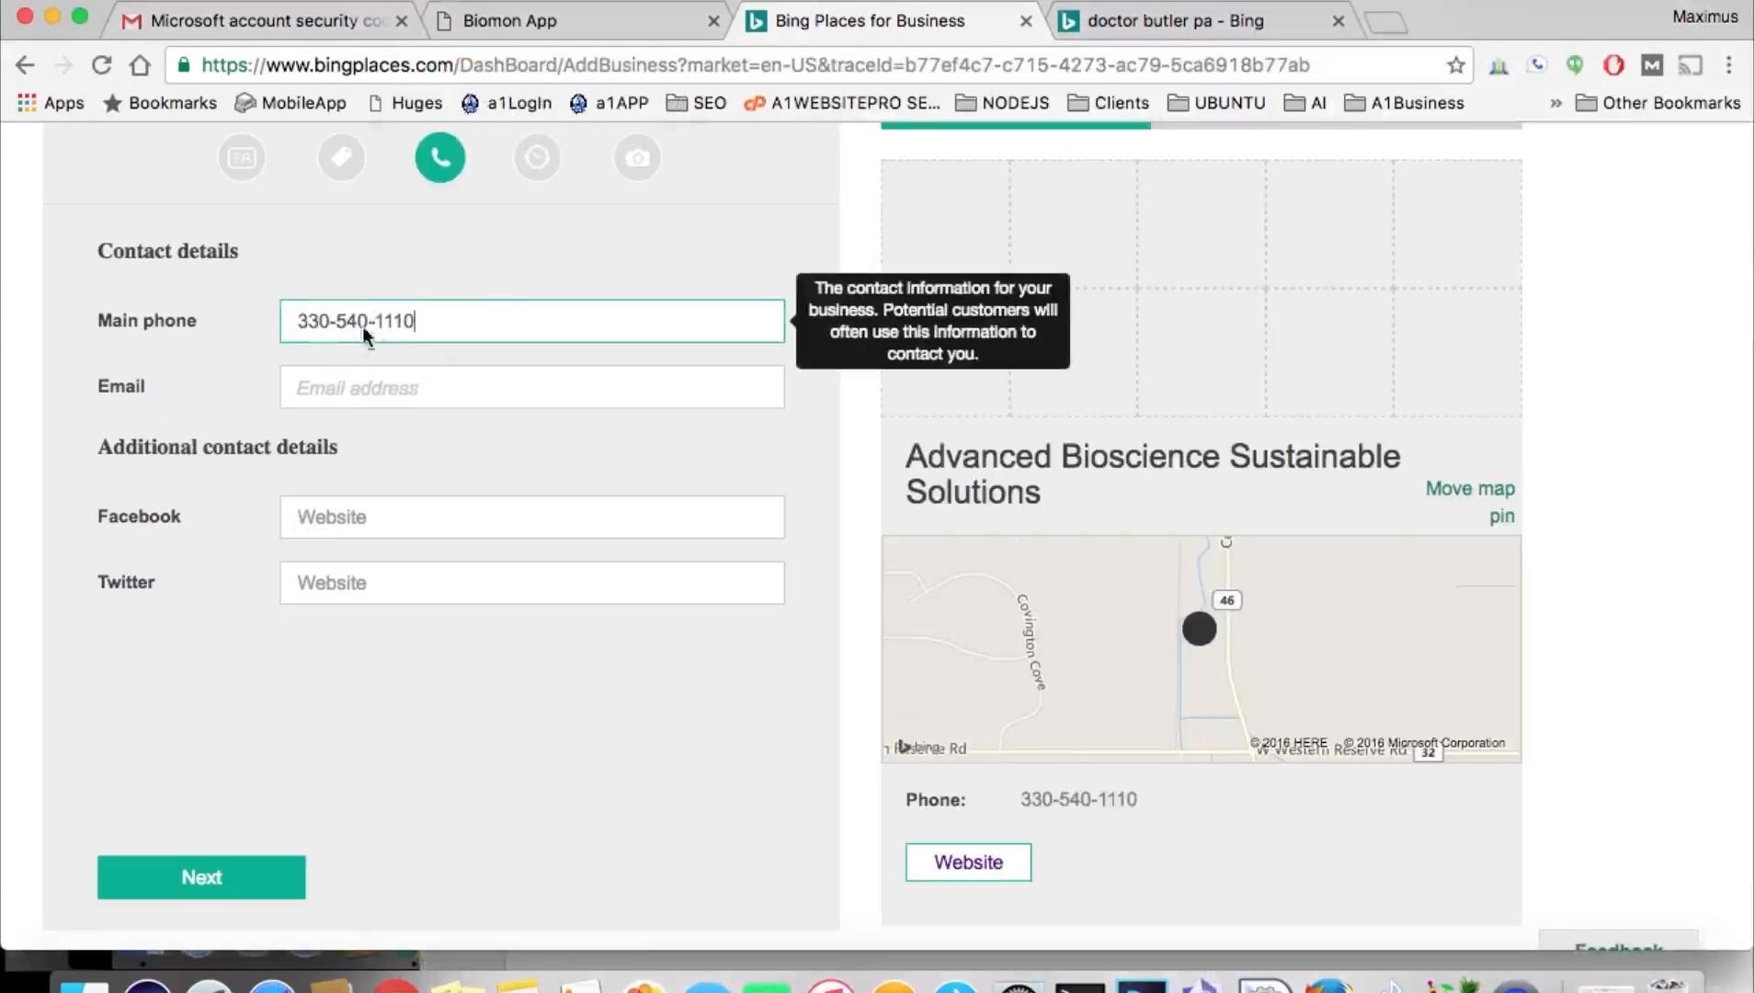
Enter the business contact e-mail address in the Email field.
click(338, 382)
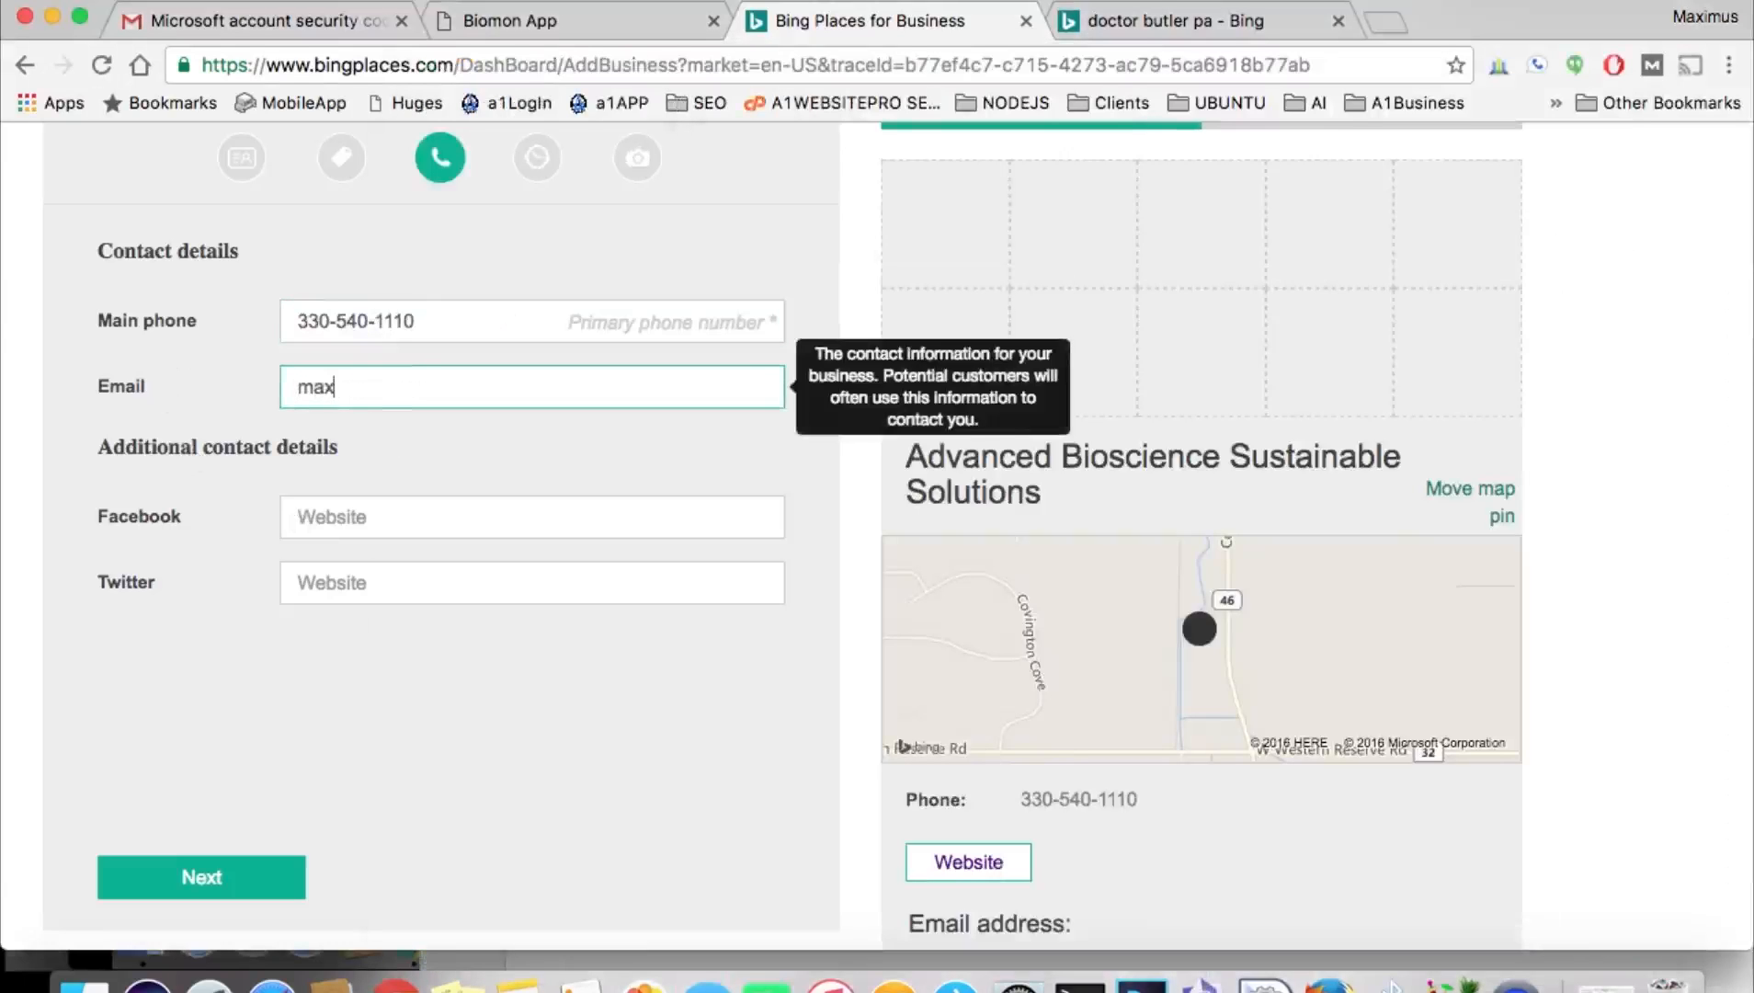
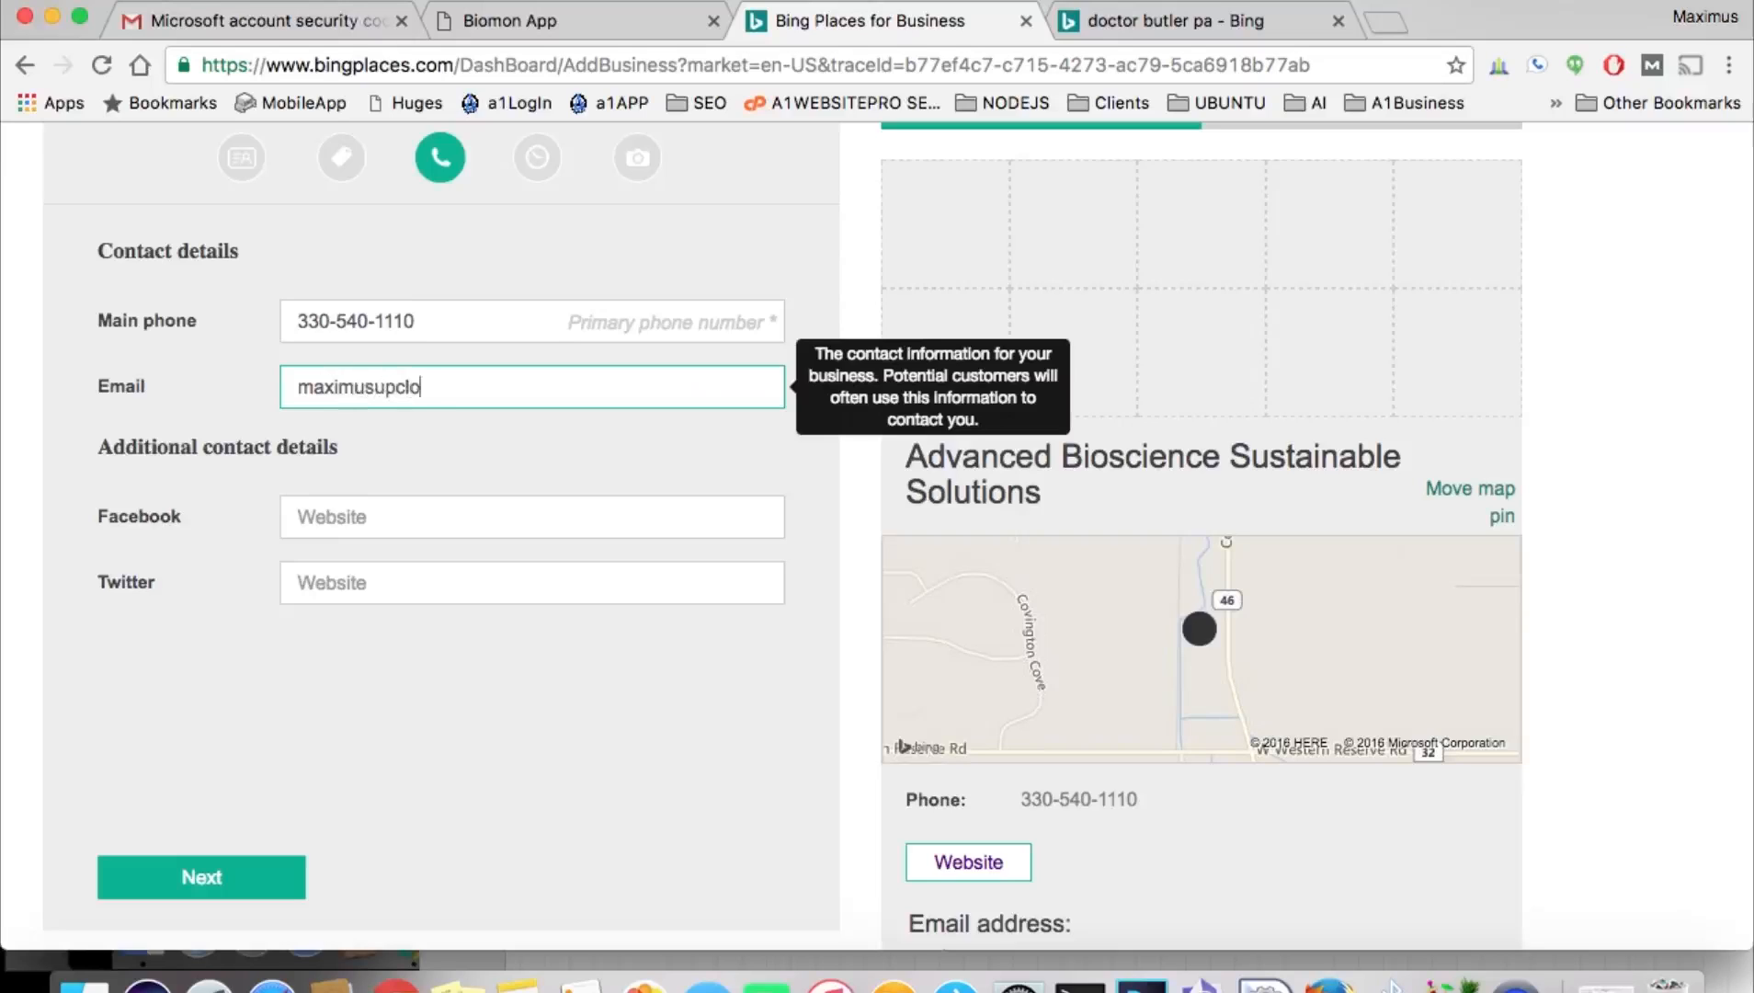
click(397, 508)
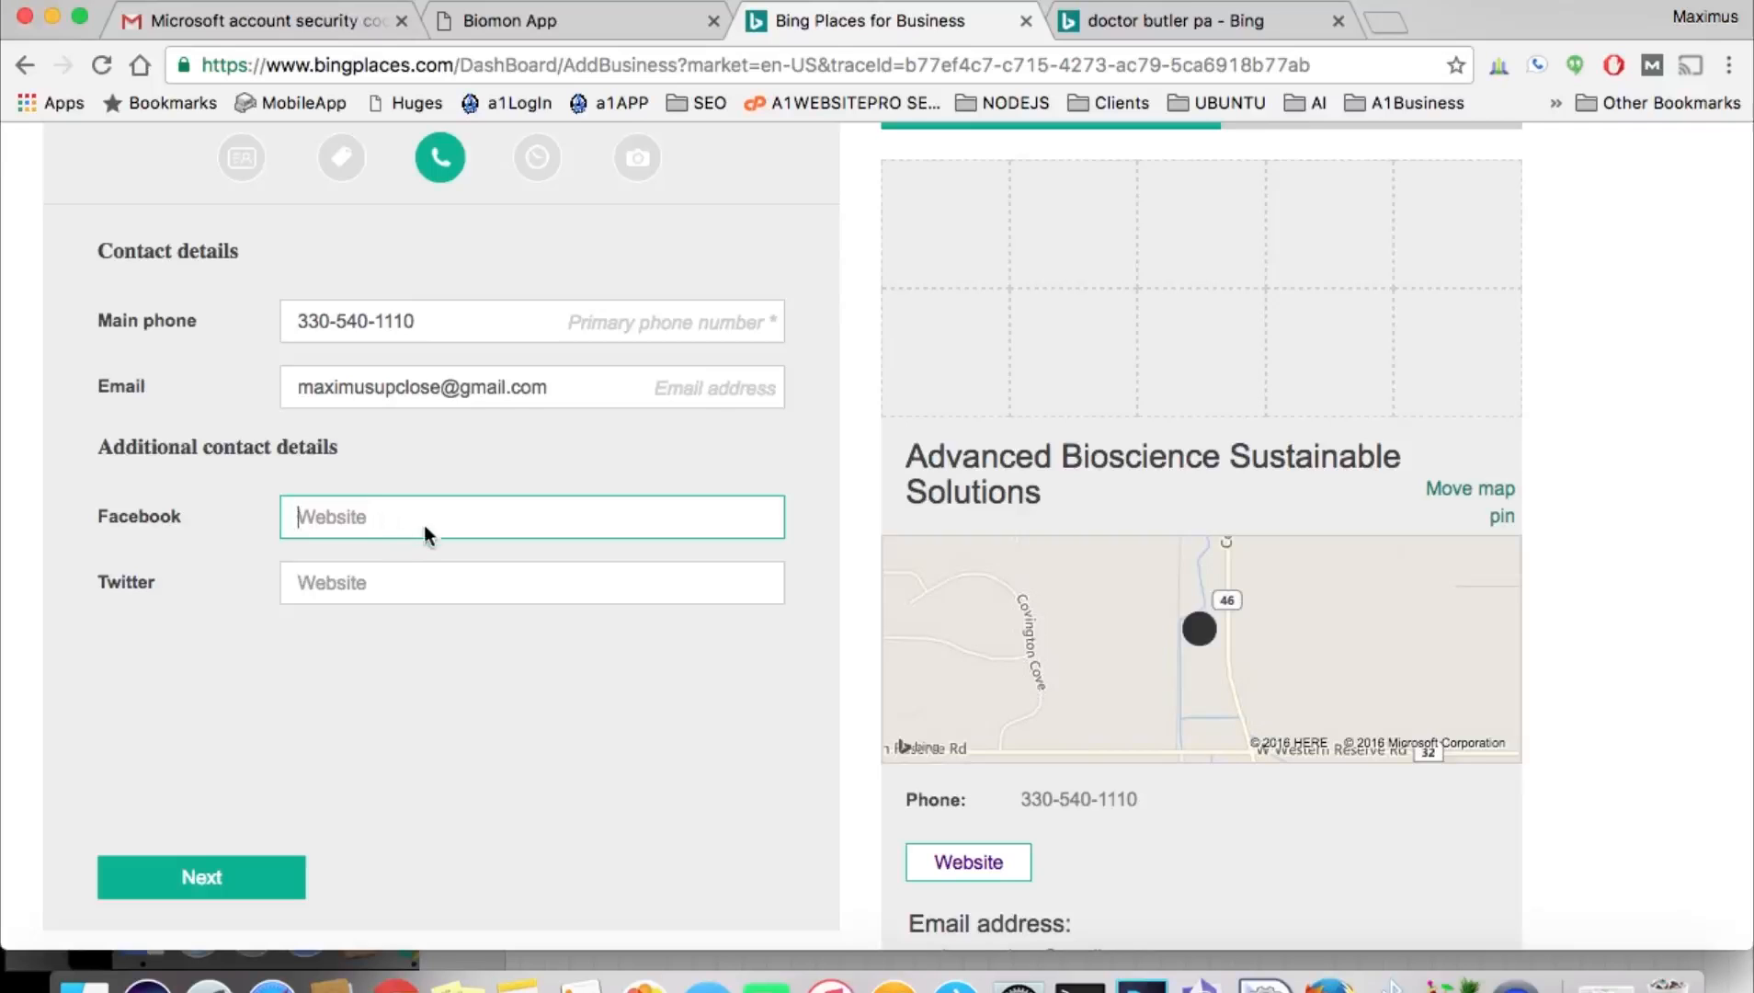
scroll(437, 518, up, 2)
scroll(437, 518, down, 3)
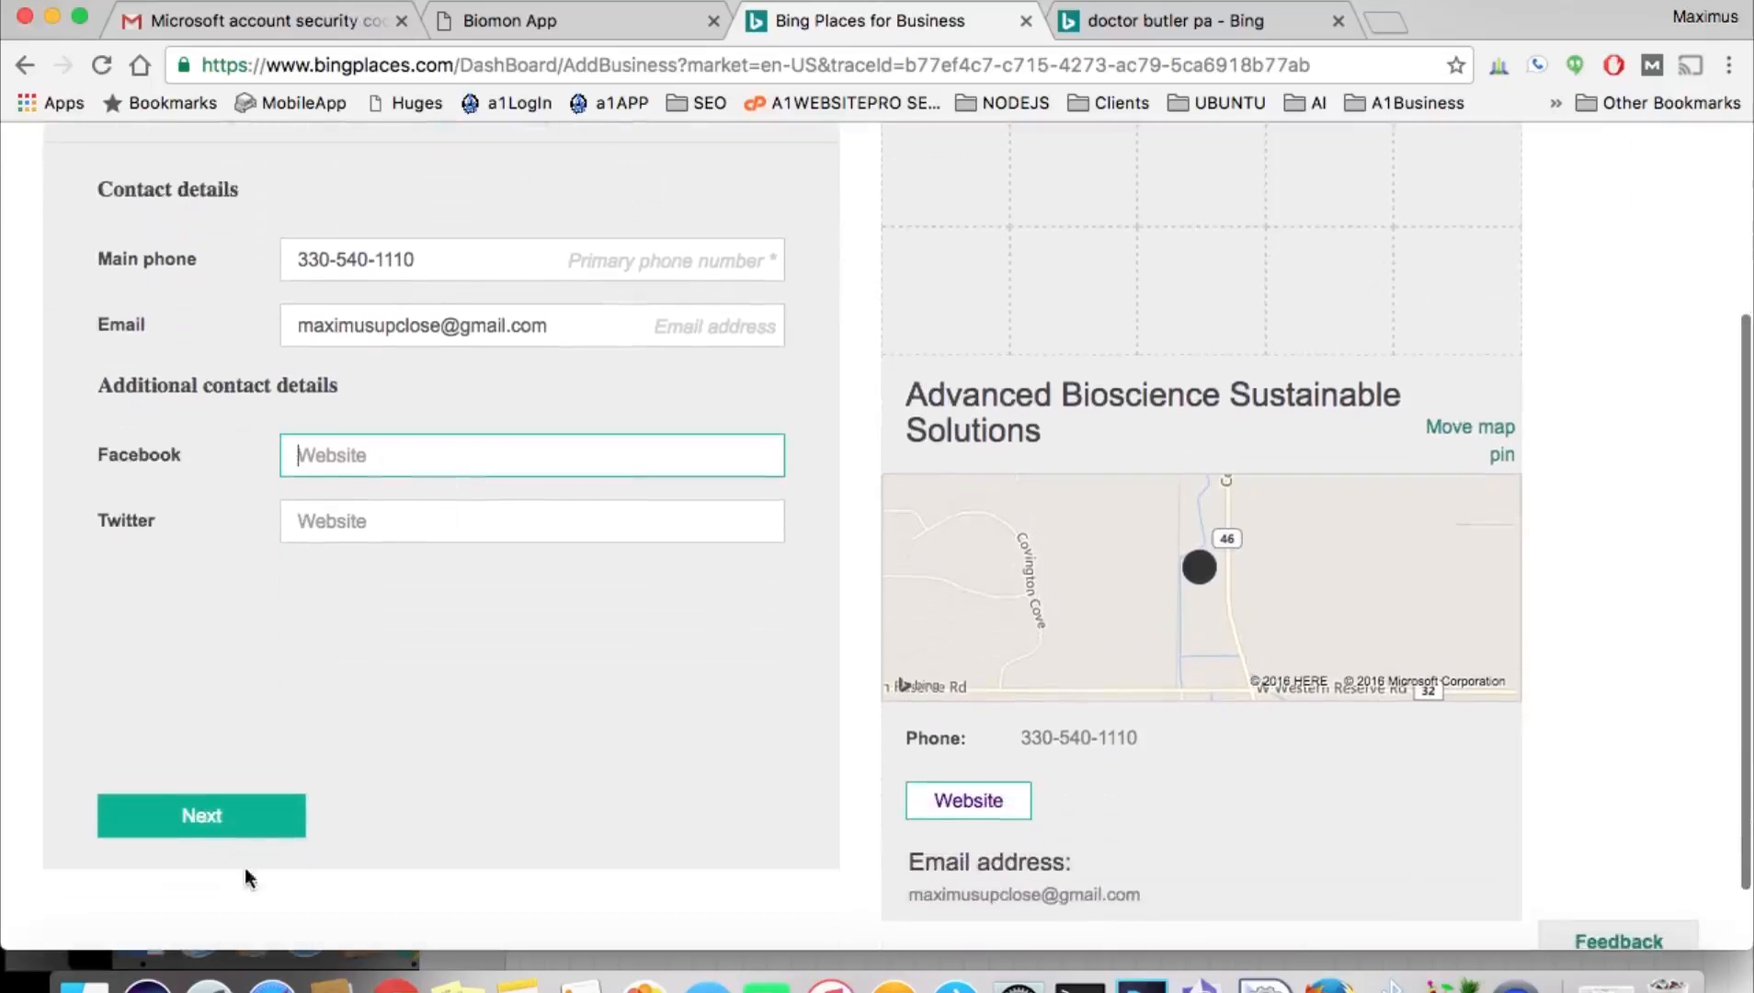
Choose to show business hours and select Monday through Friday.
click(214, 819)
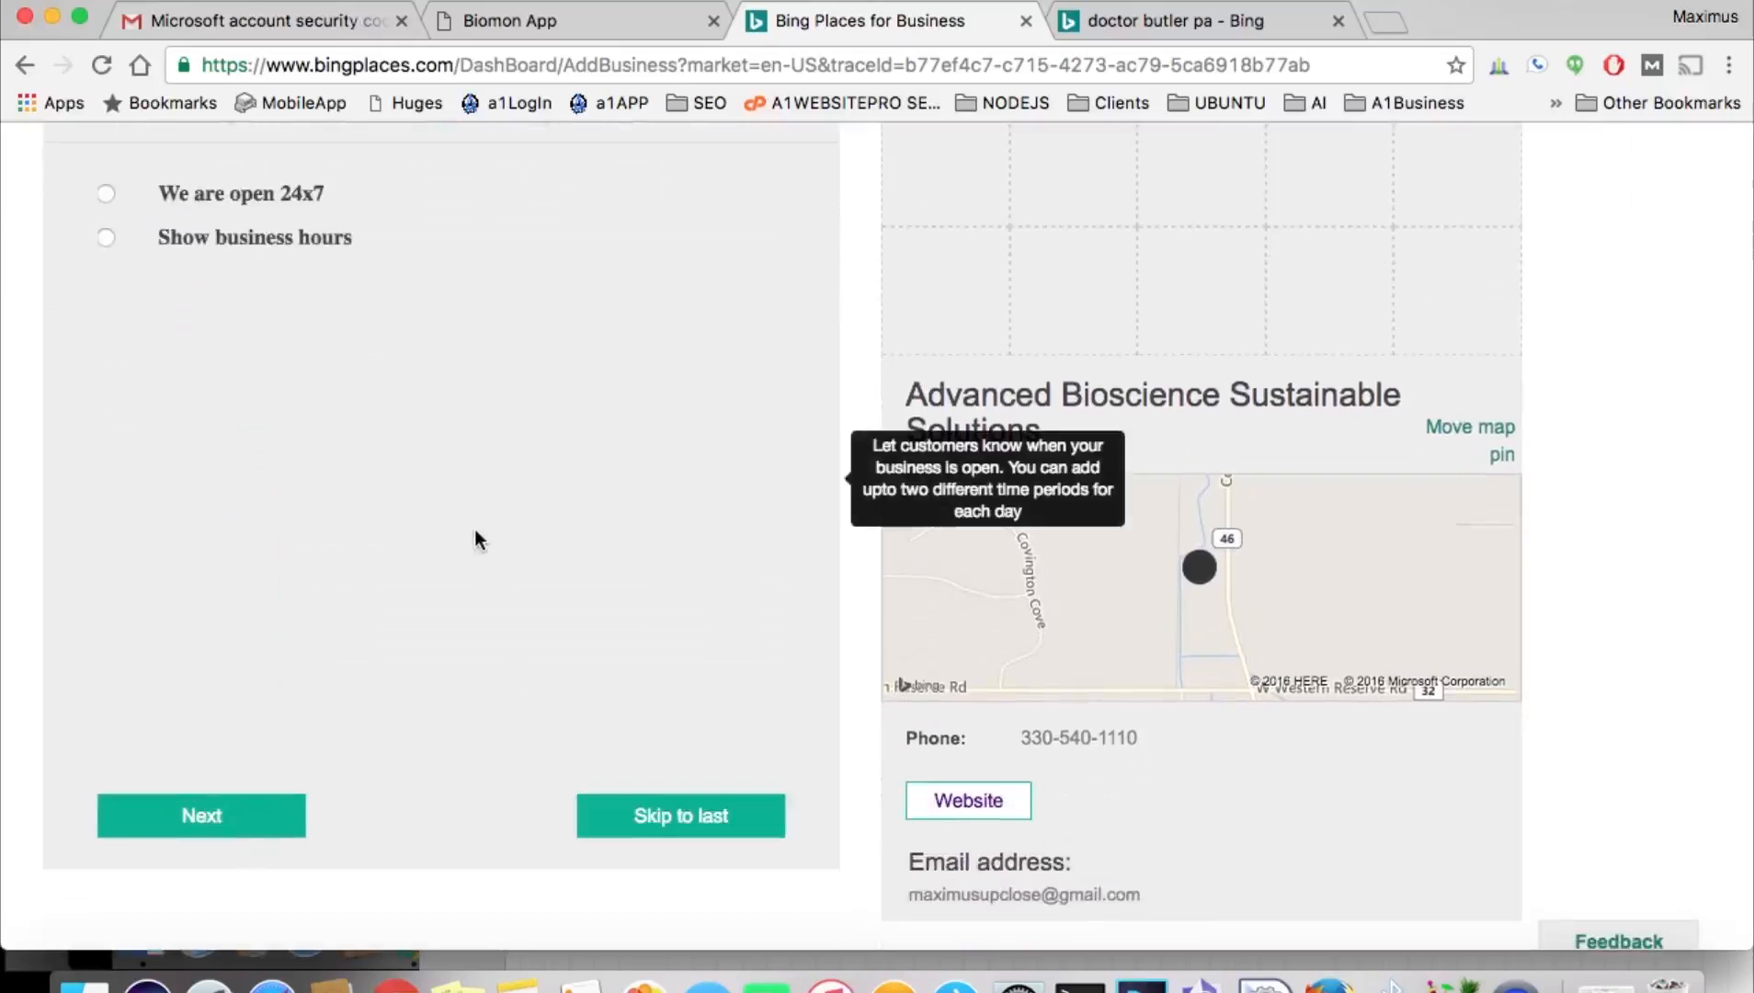
click(109, 238)
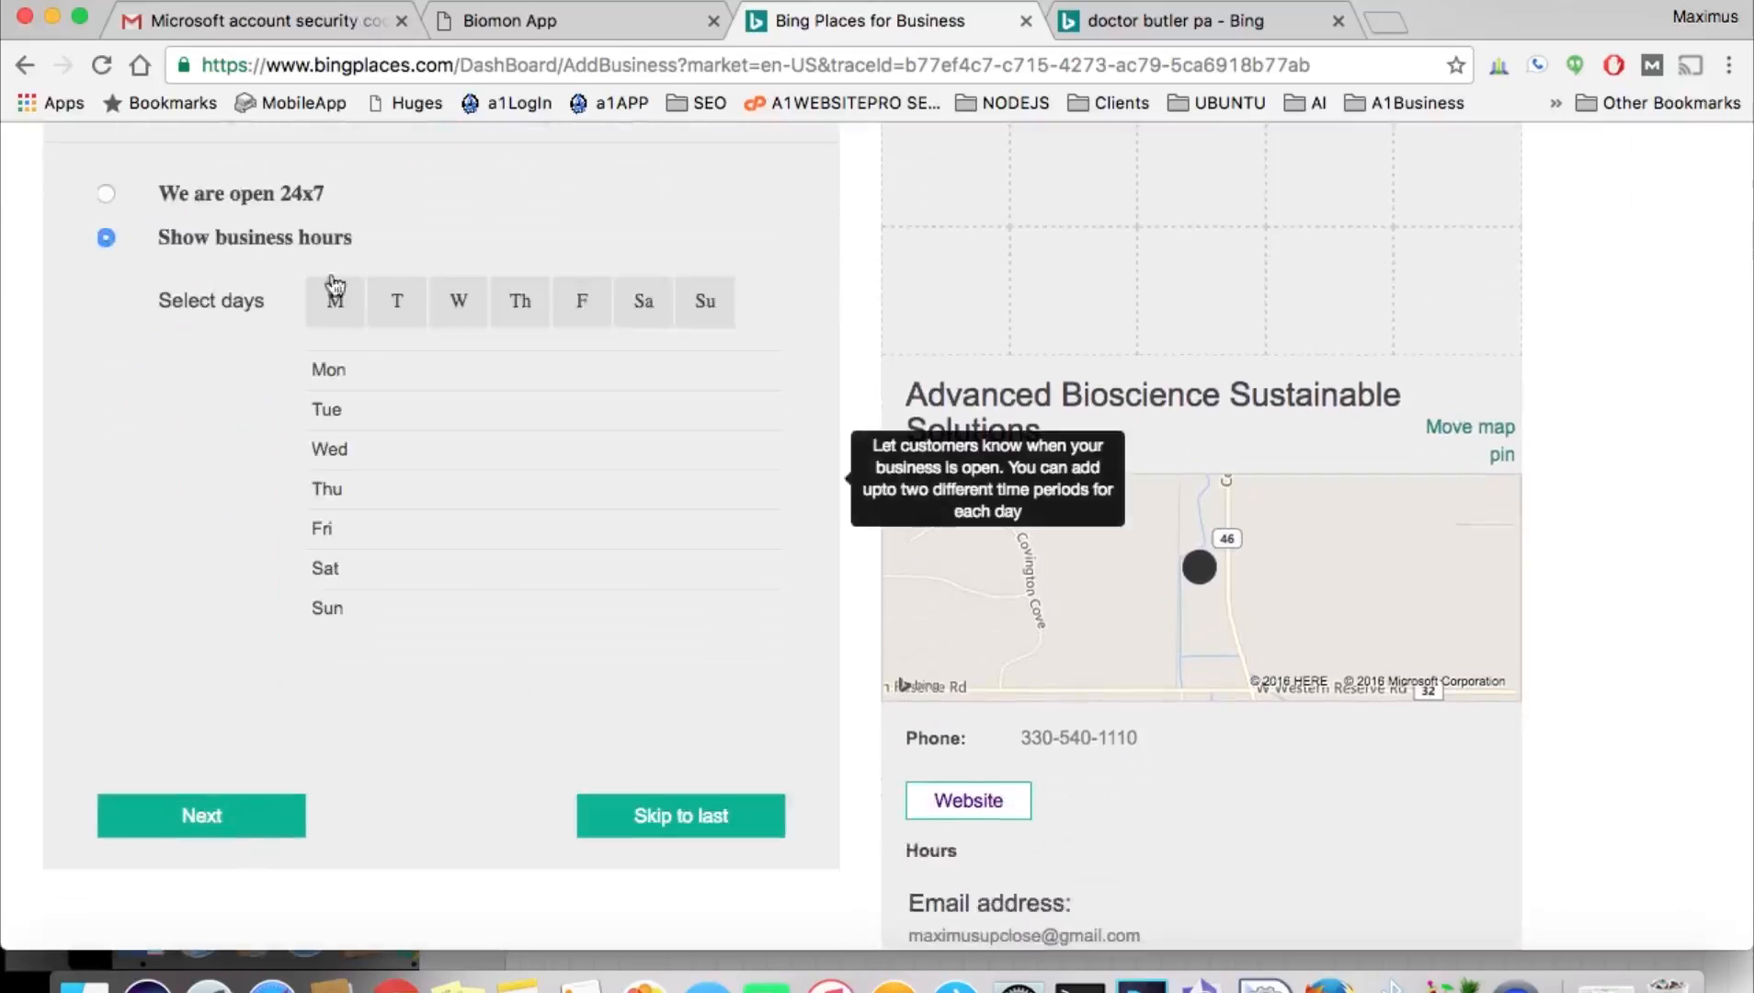
click(334, 307)
click(391, 317)
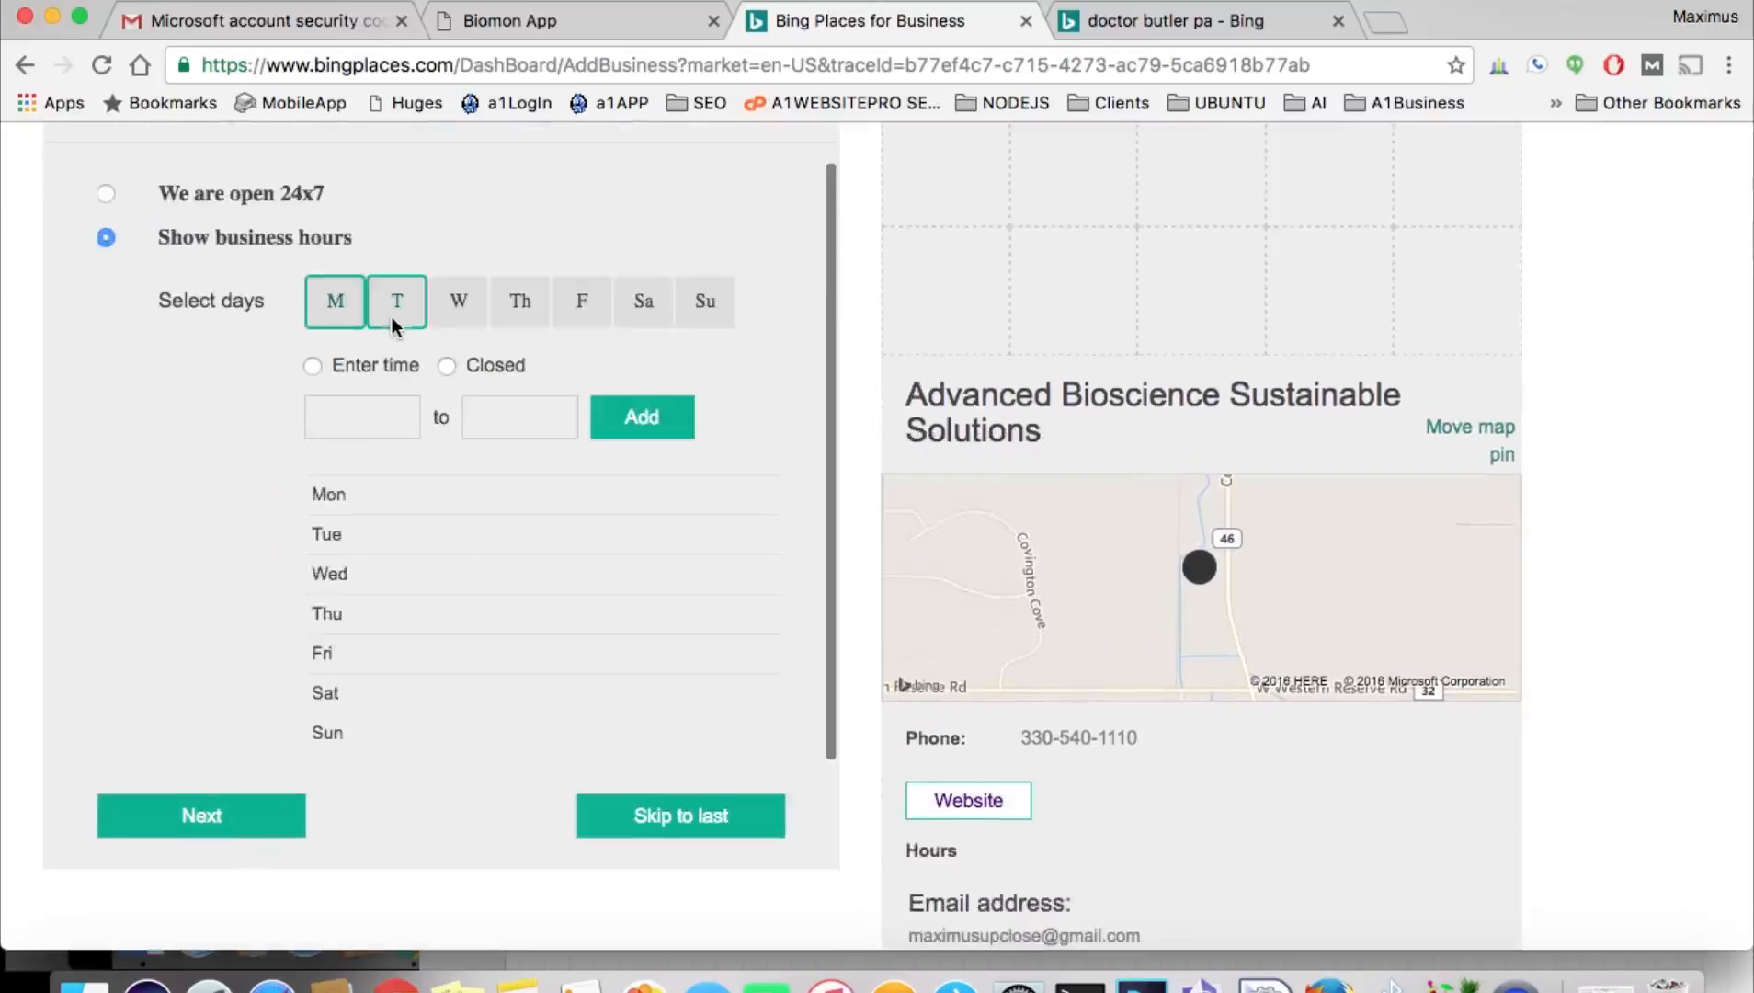
click(450, 306)
click(517, 298)
click(581, 301)
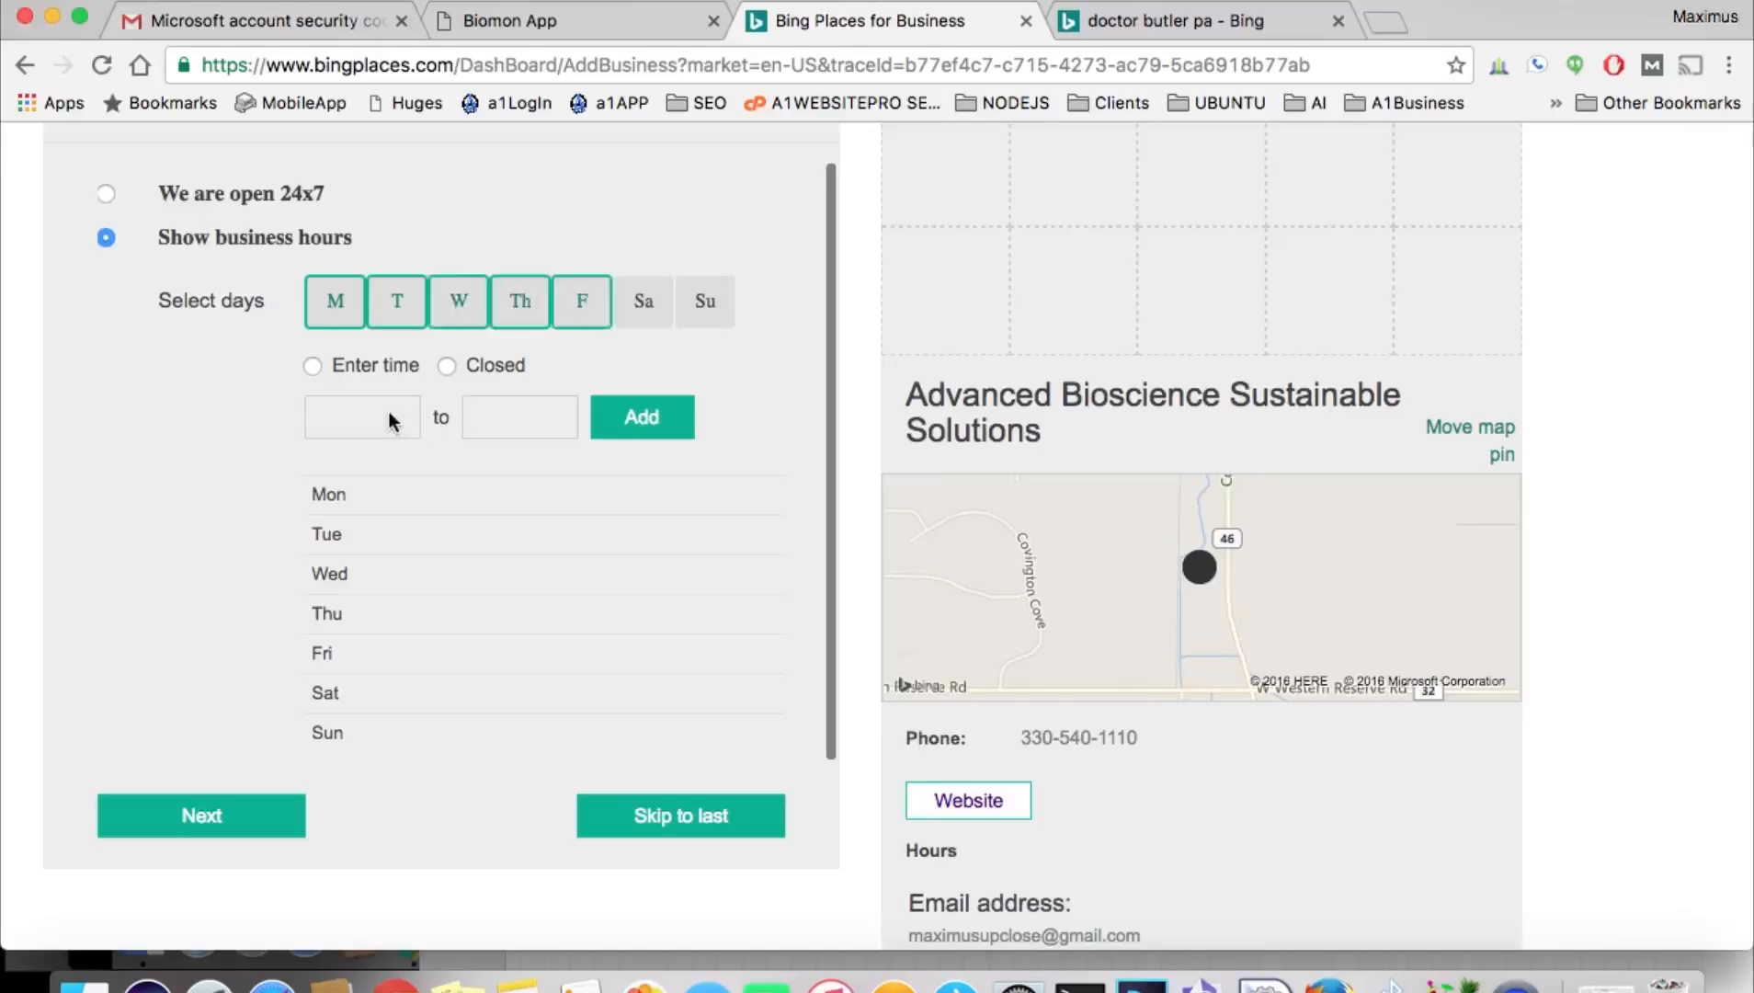
Set Monday–Friday hours to 8:00AM–5:00PM and add them.
click(343, 365)
click(360, 407)
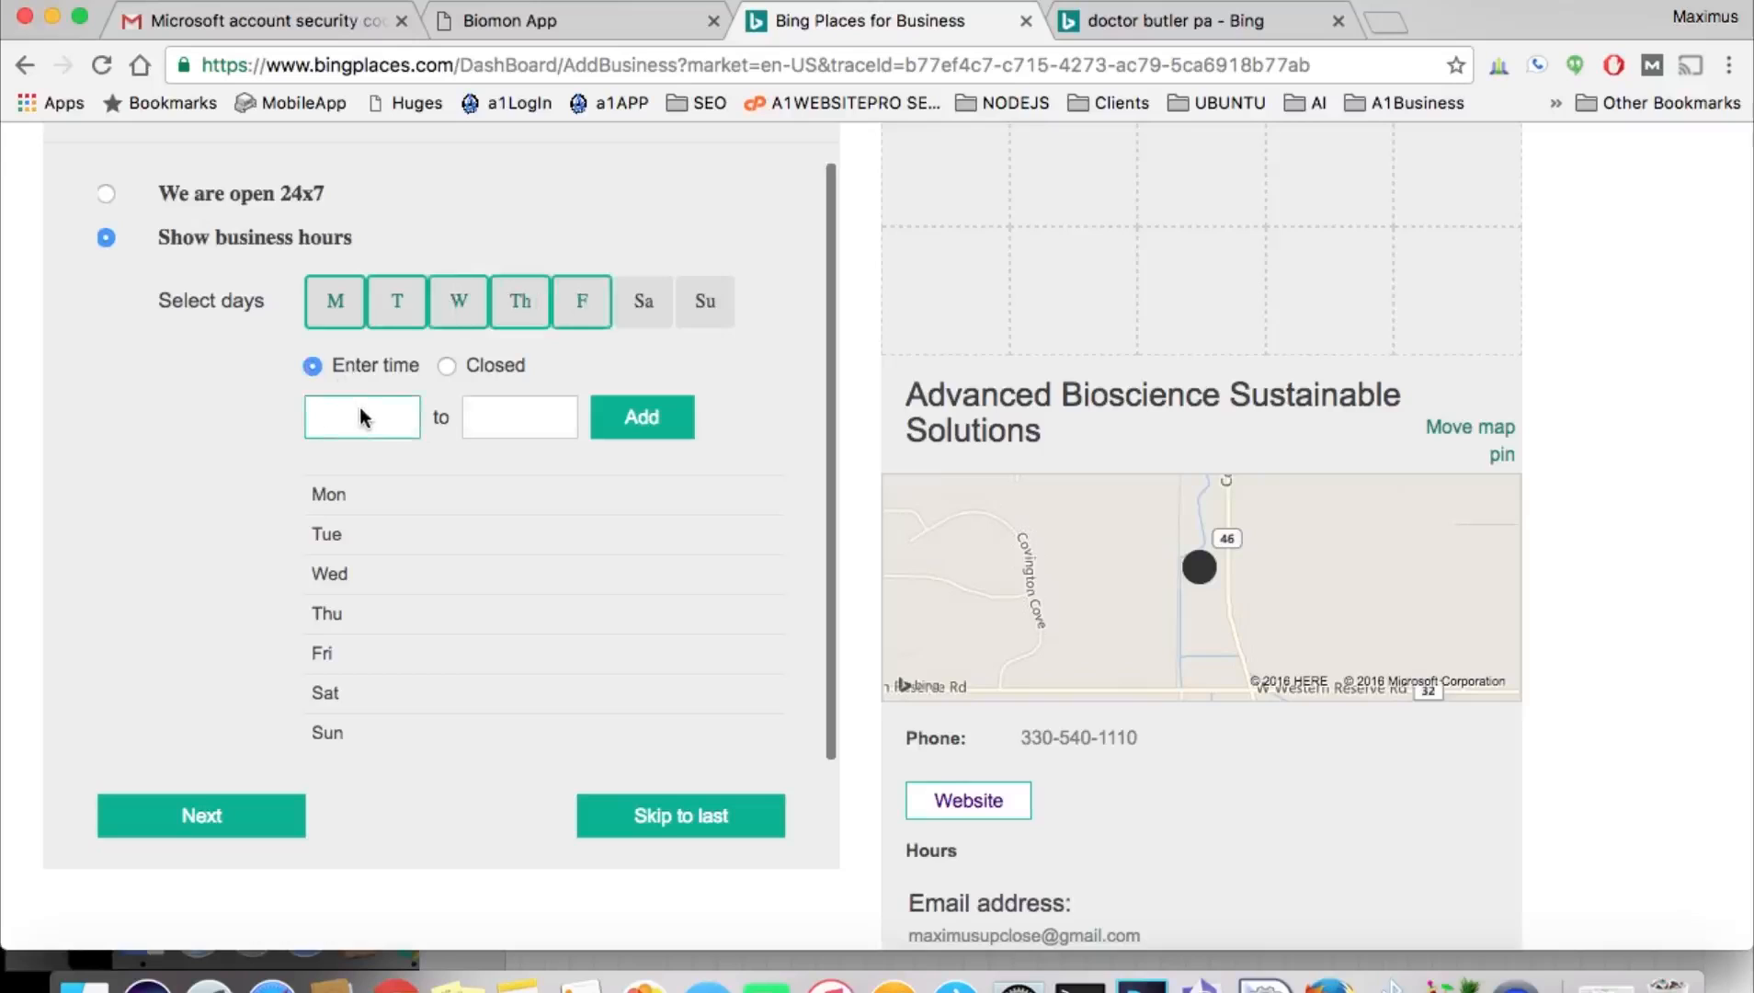
text(8)
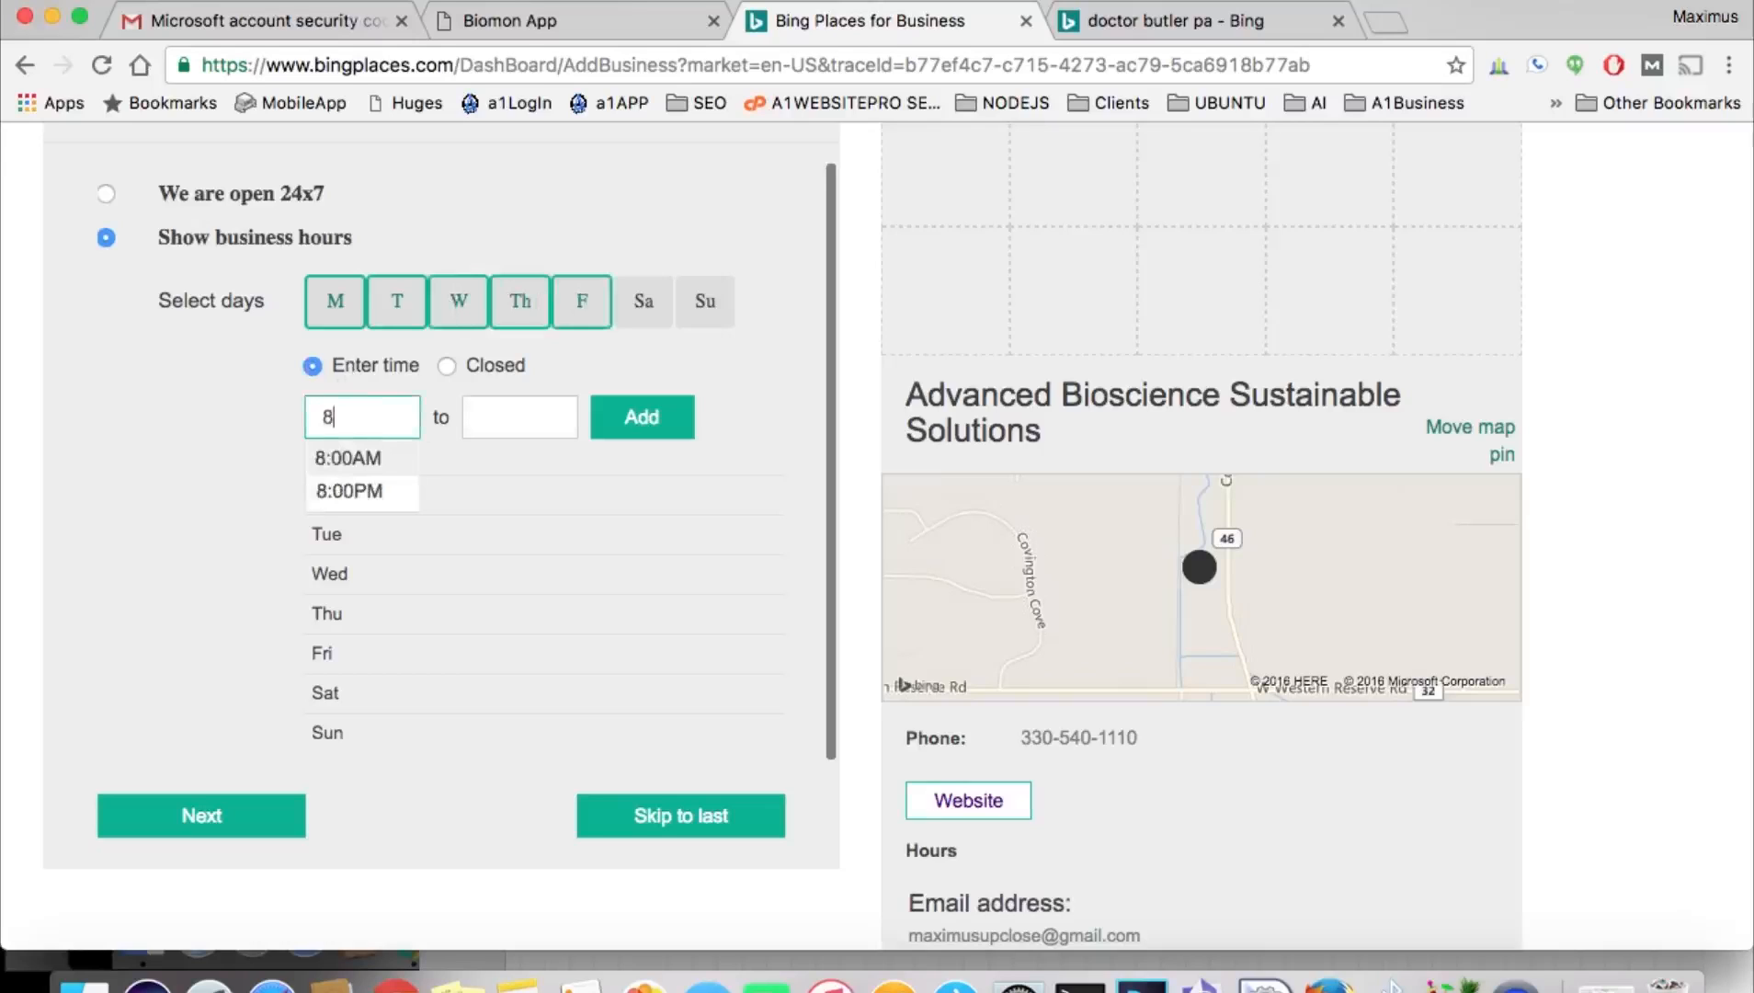
click(372, 459)
click(496, 418)
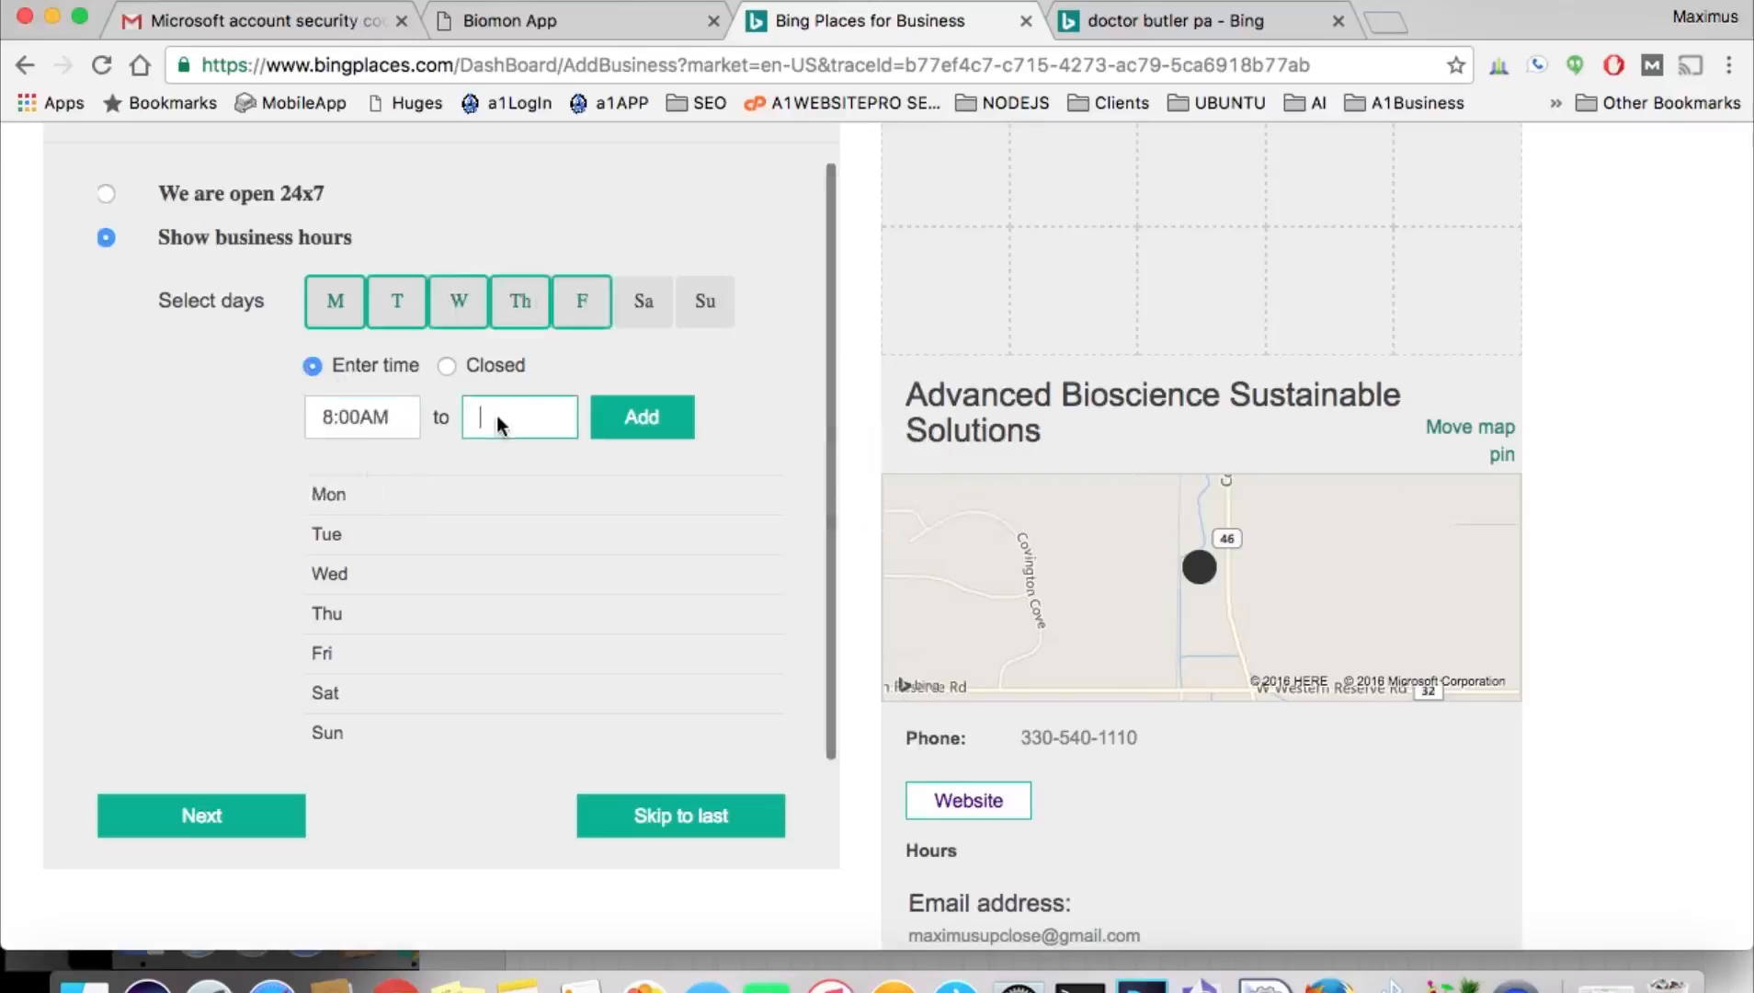
text(5)
click(515, 491)
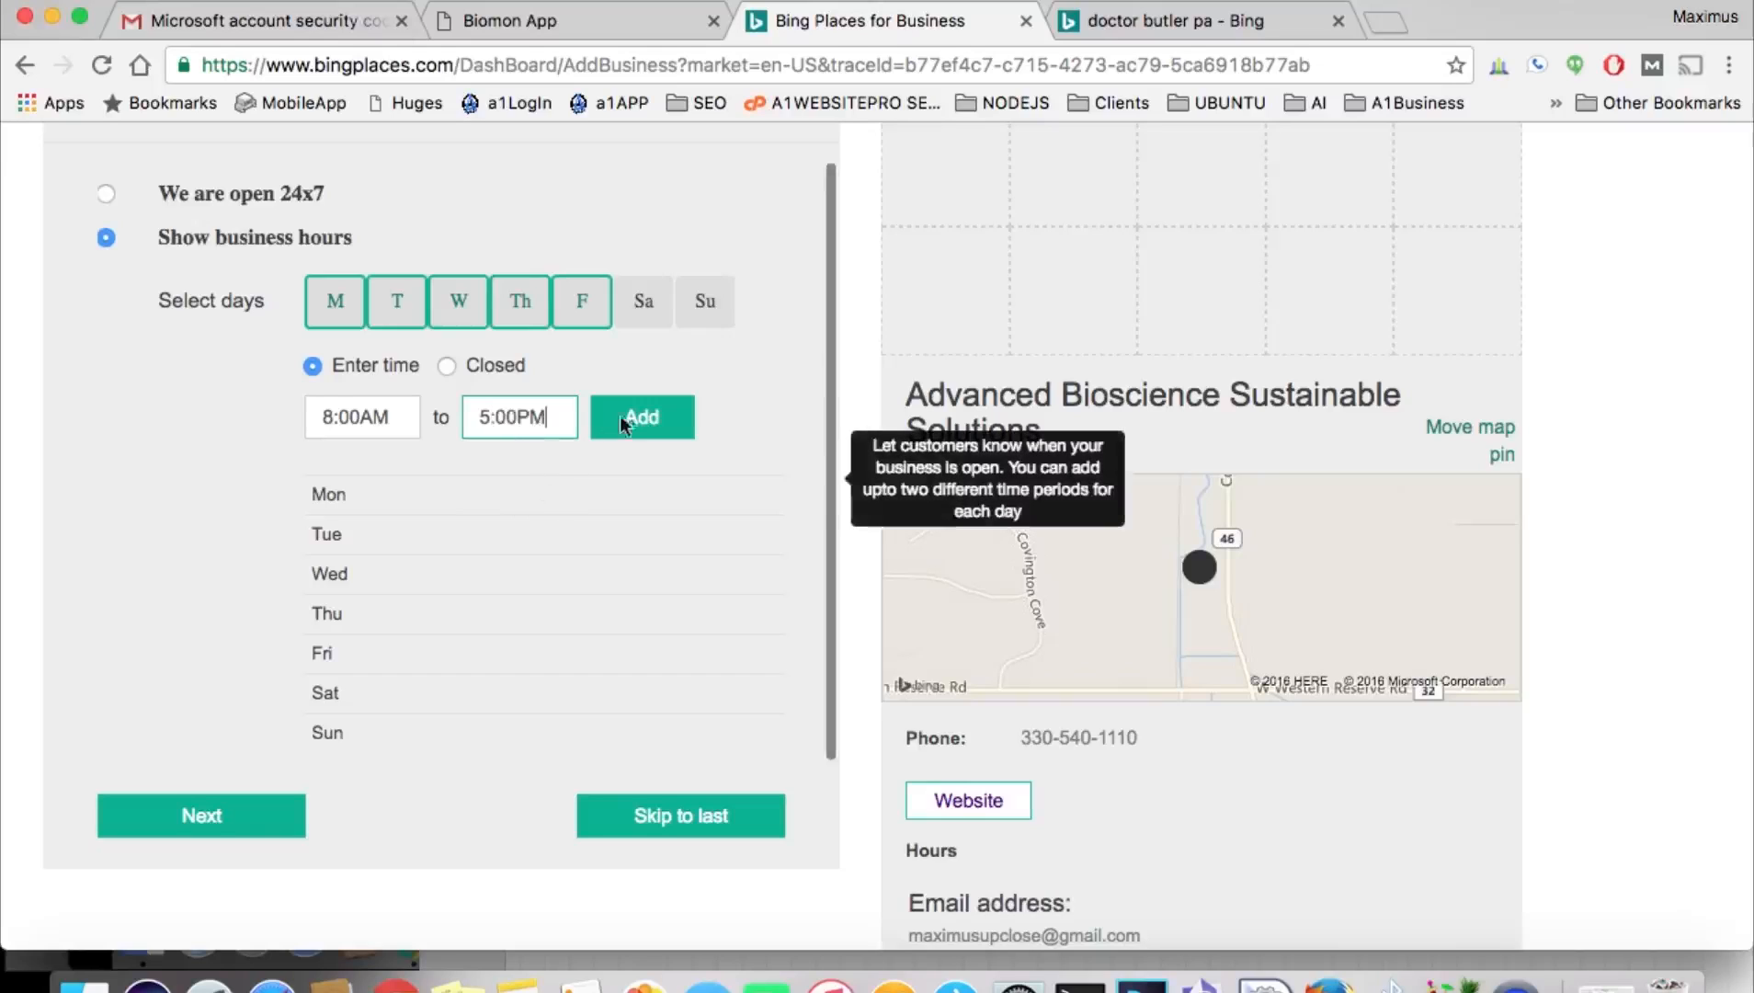
click(627, 412)
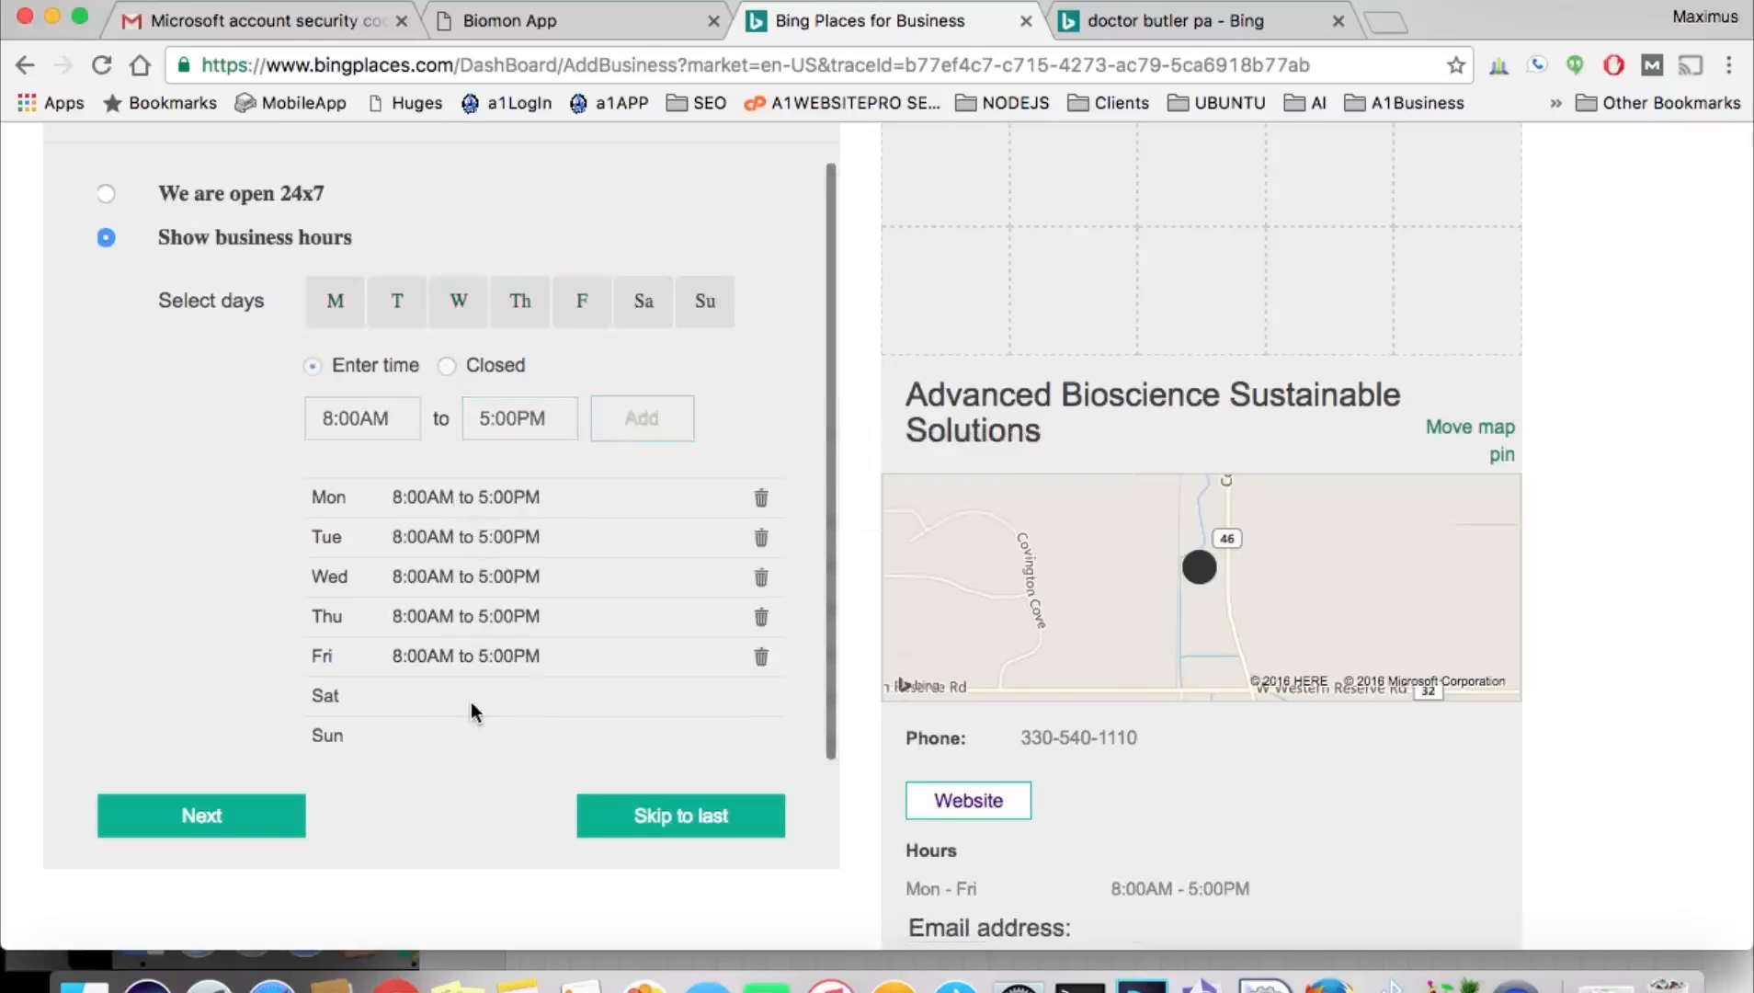
click(227, 816)
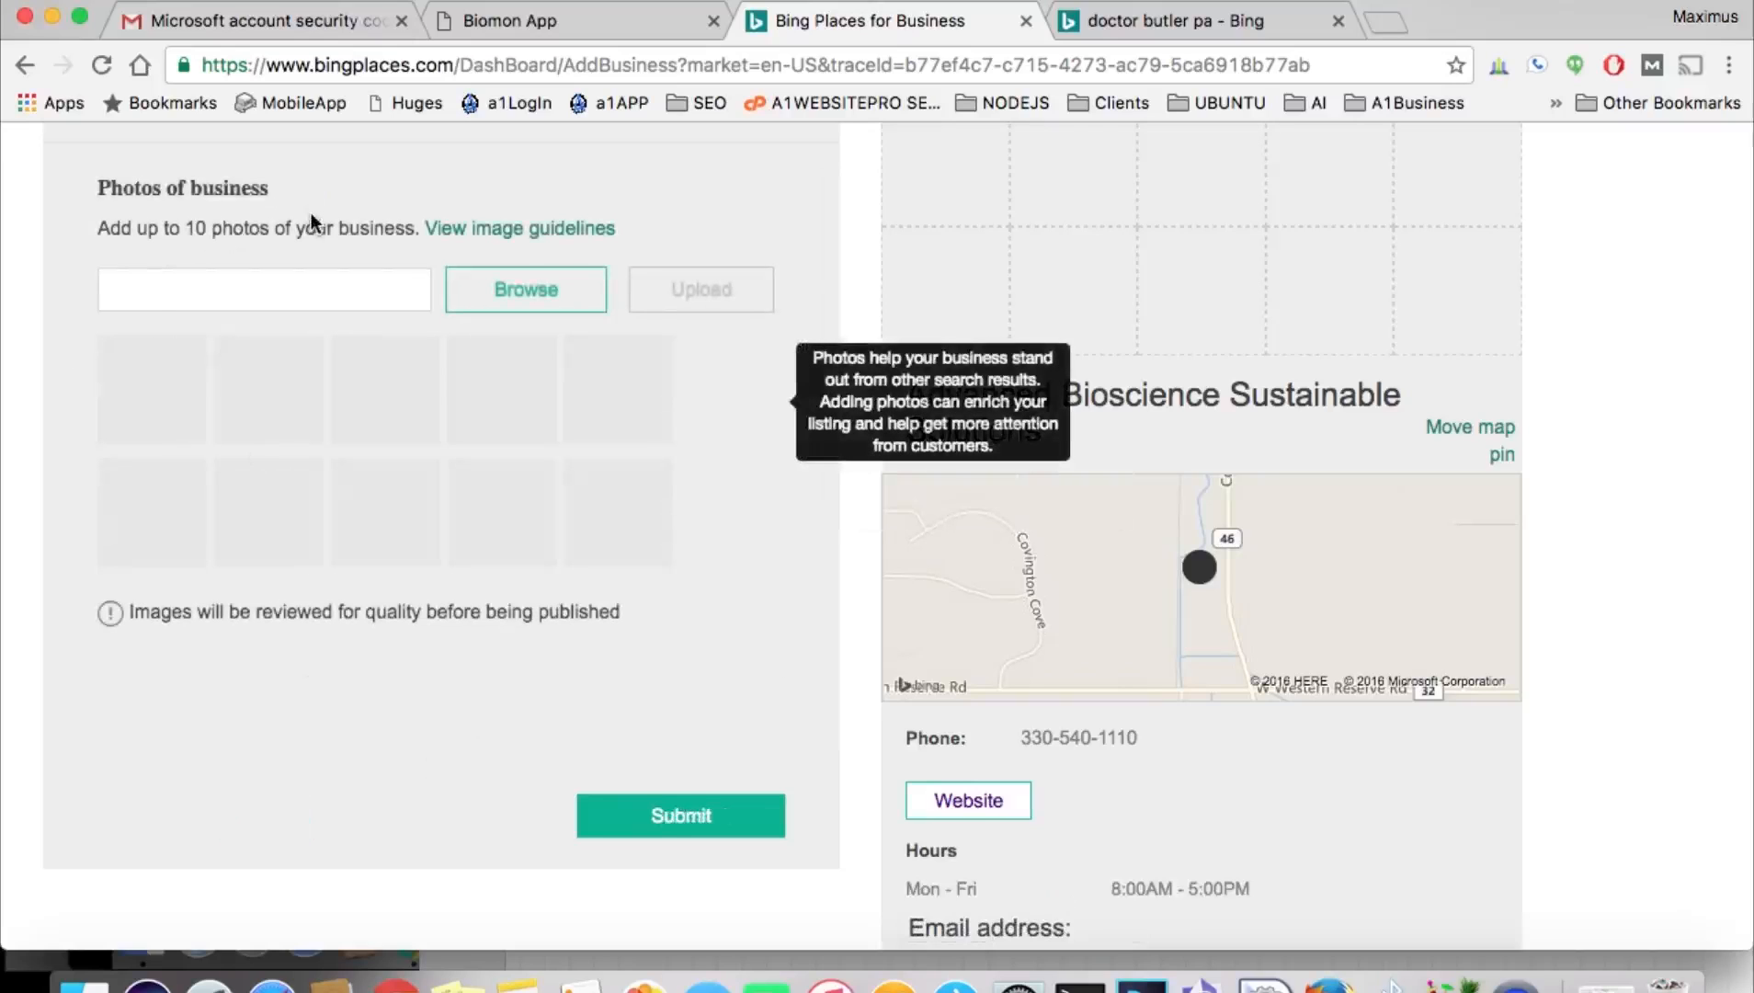
Try uploading monitor-fish-species.png as a listing photo.
click(511, 290)
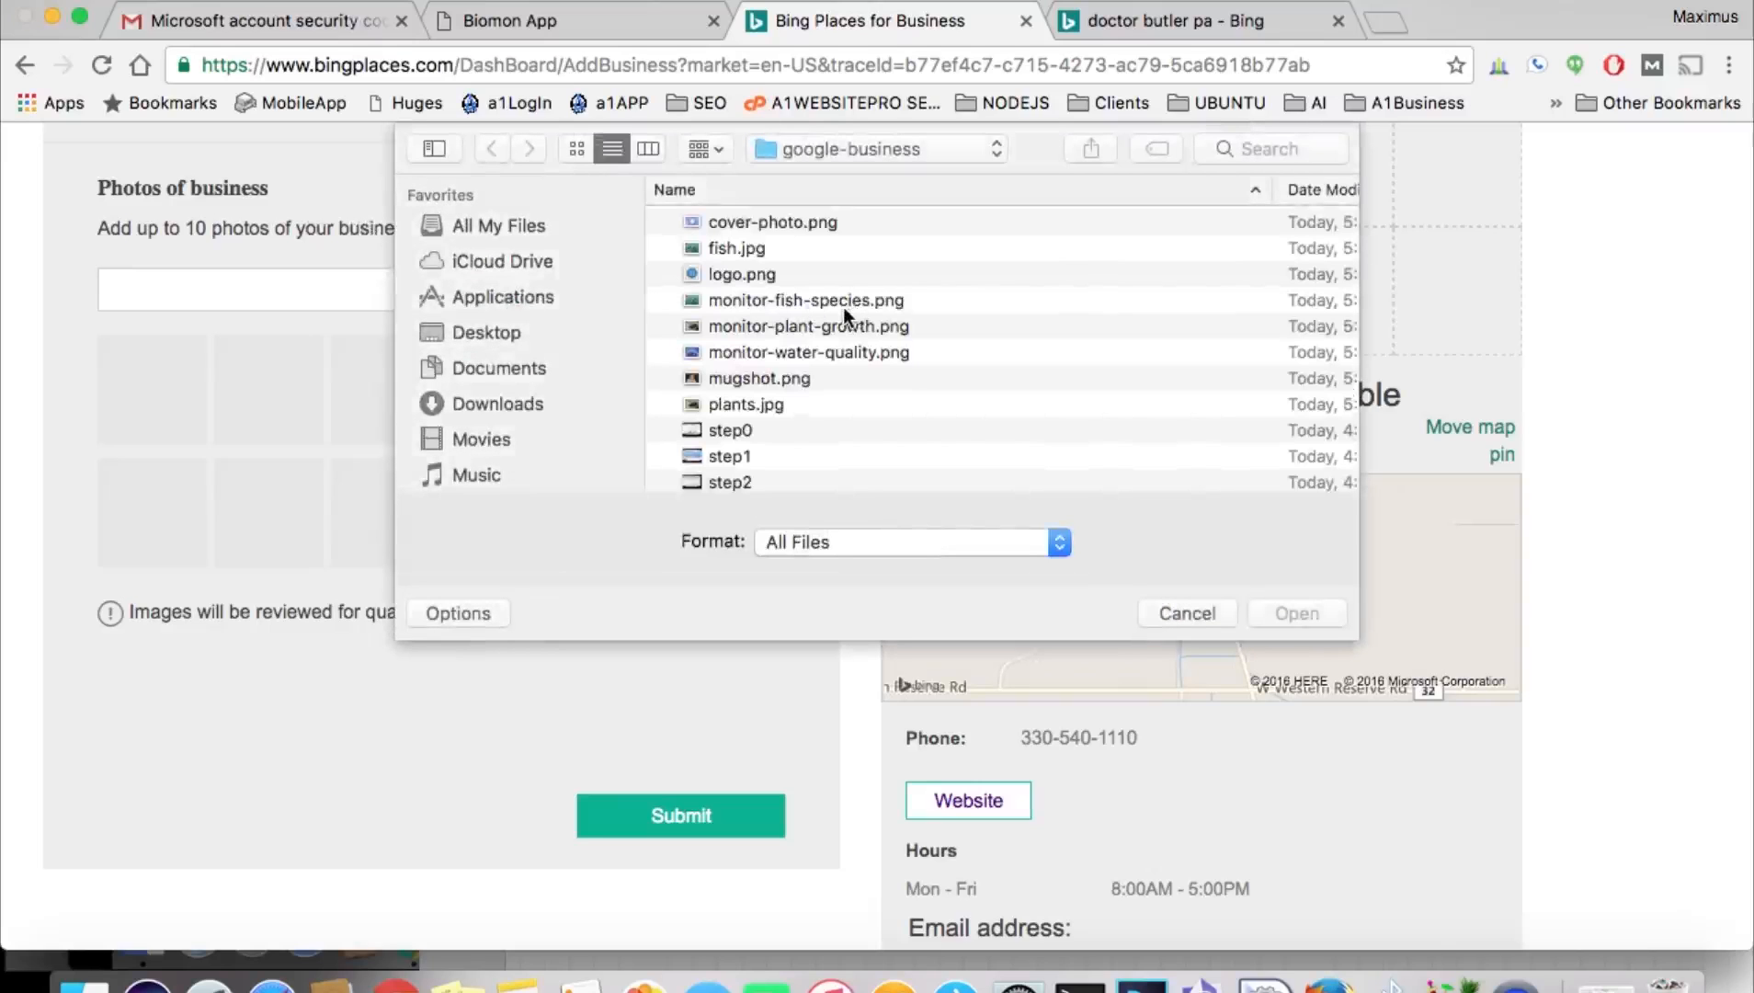
click(843, 307)
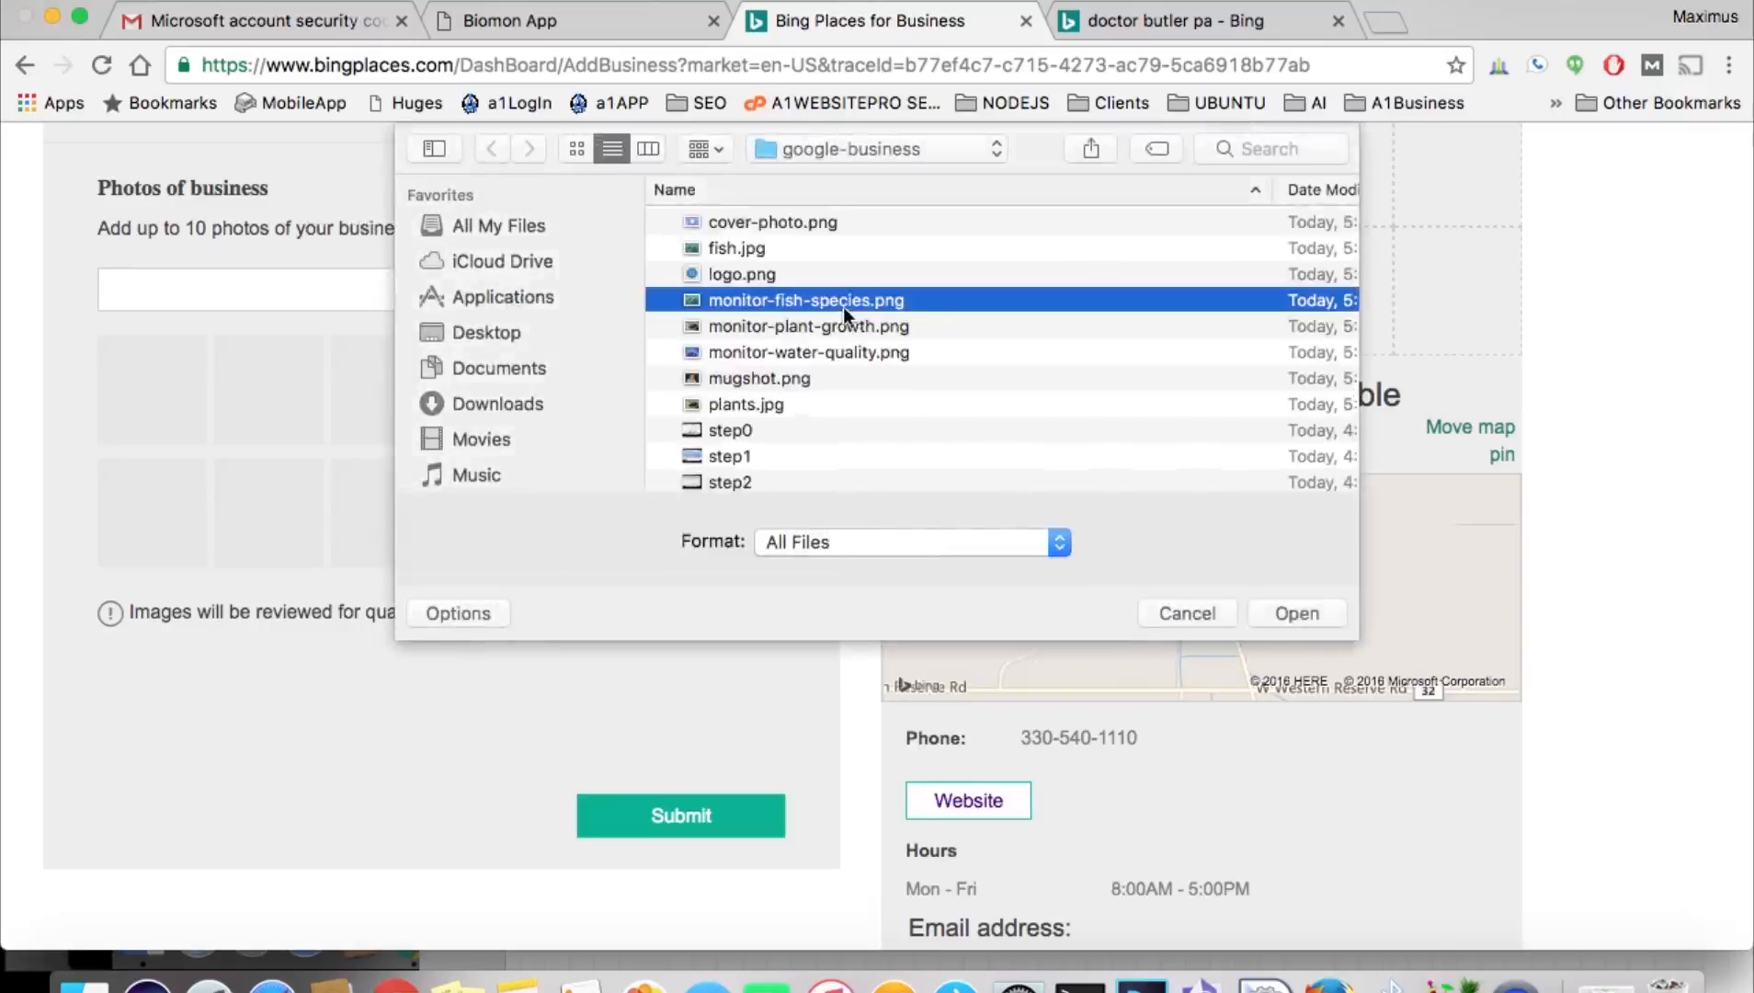
click(1298, 611)
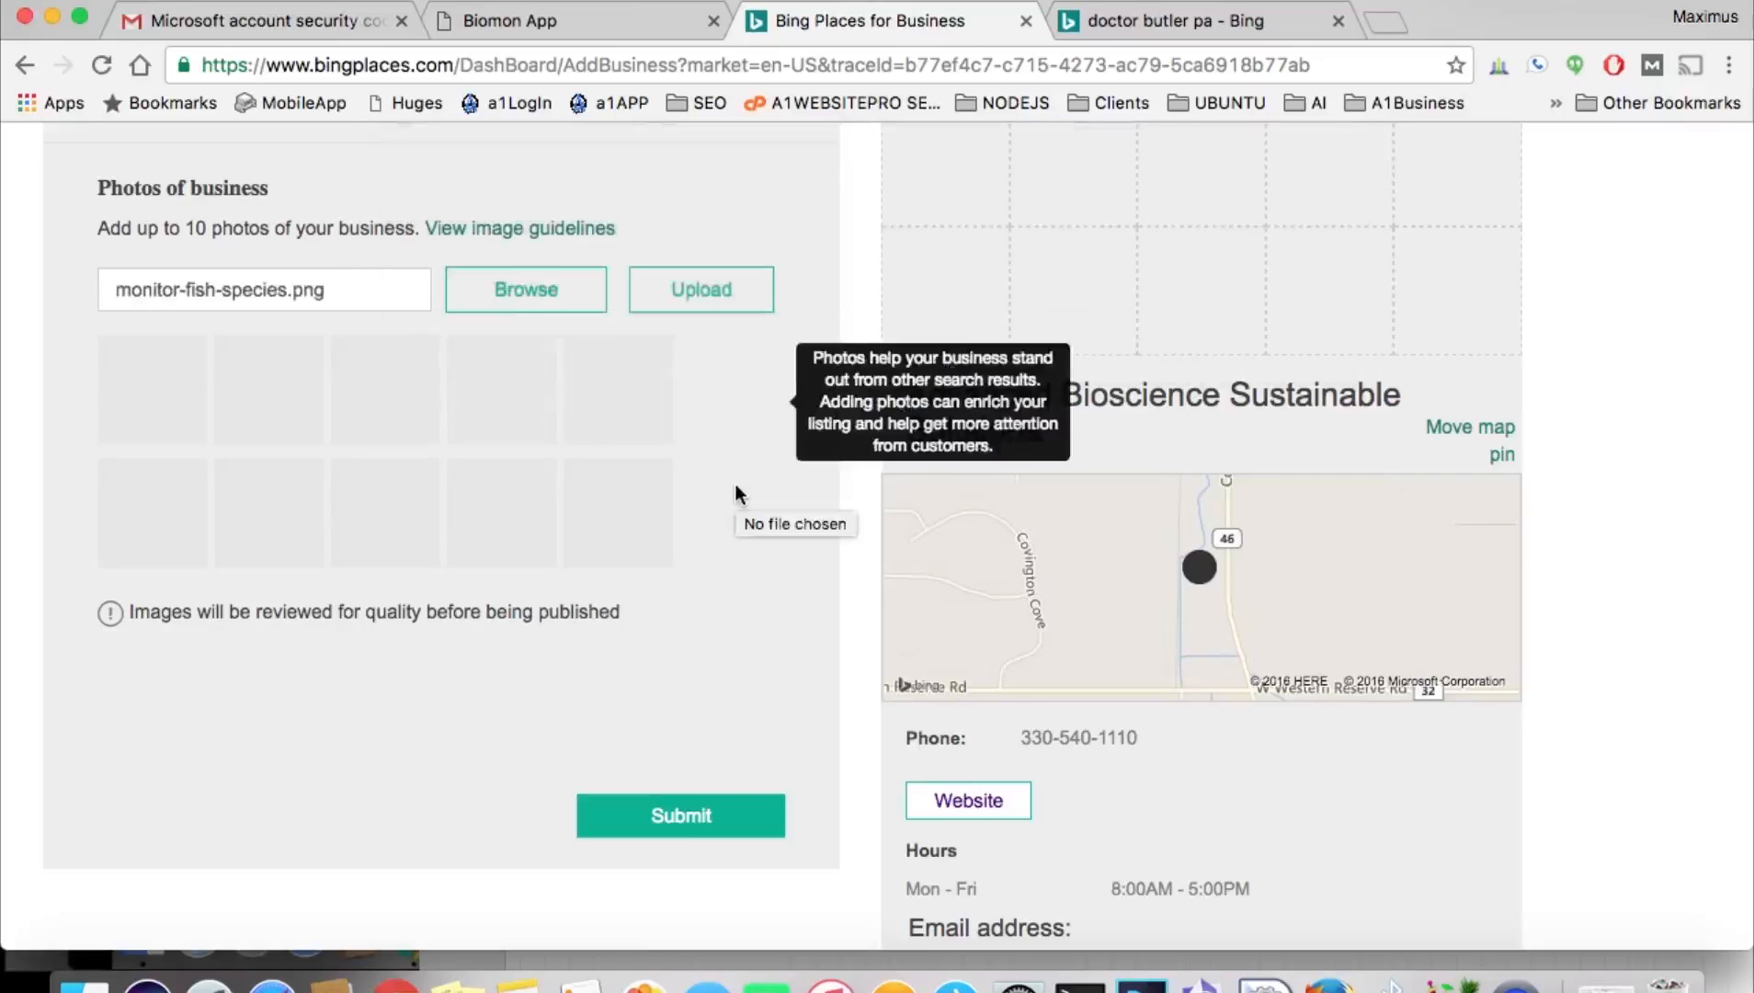
click(717, 292)
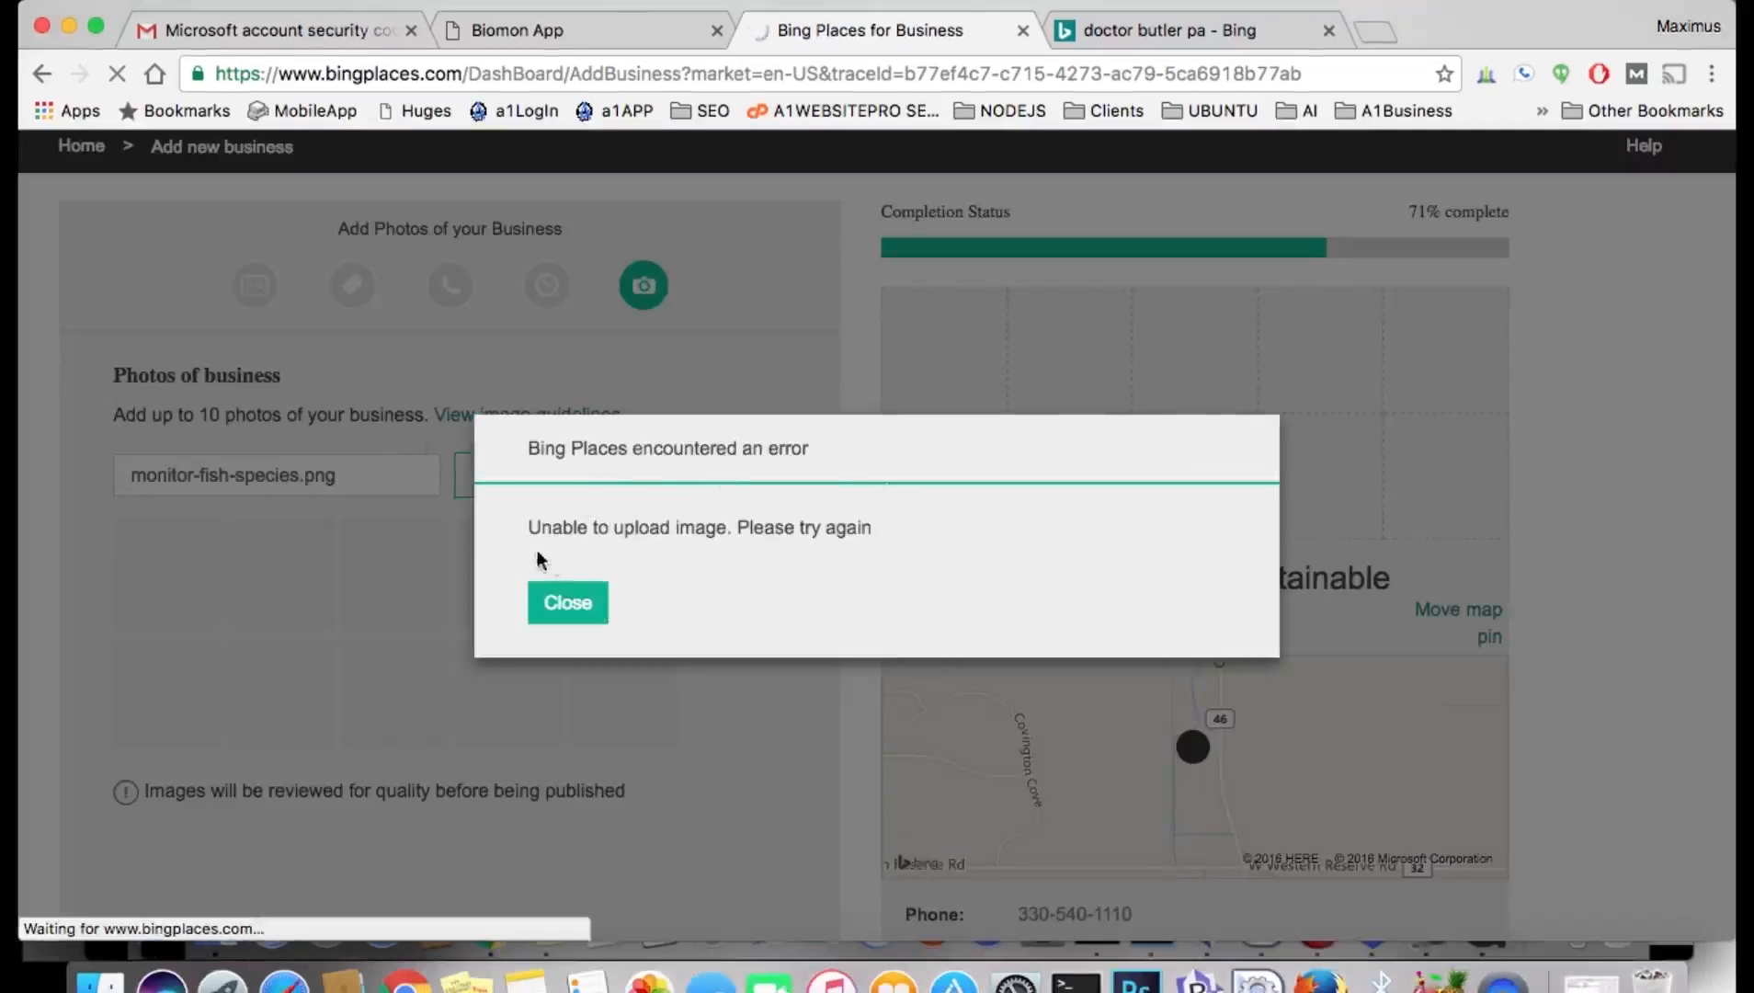
Dismiss the failed-upload error and scroll down to the Submit button.
click(580, 602)
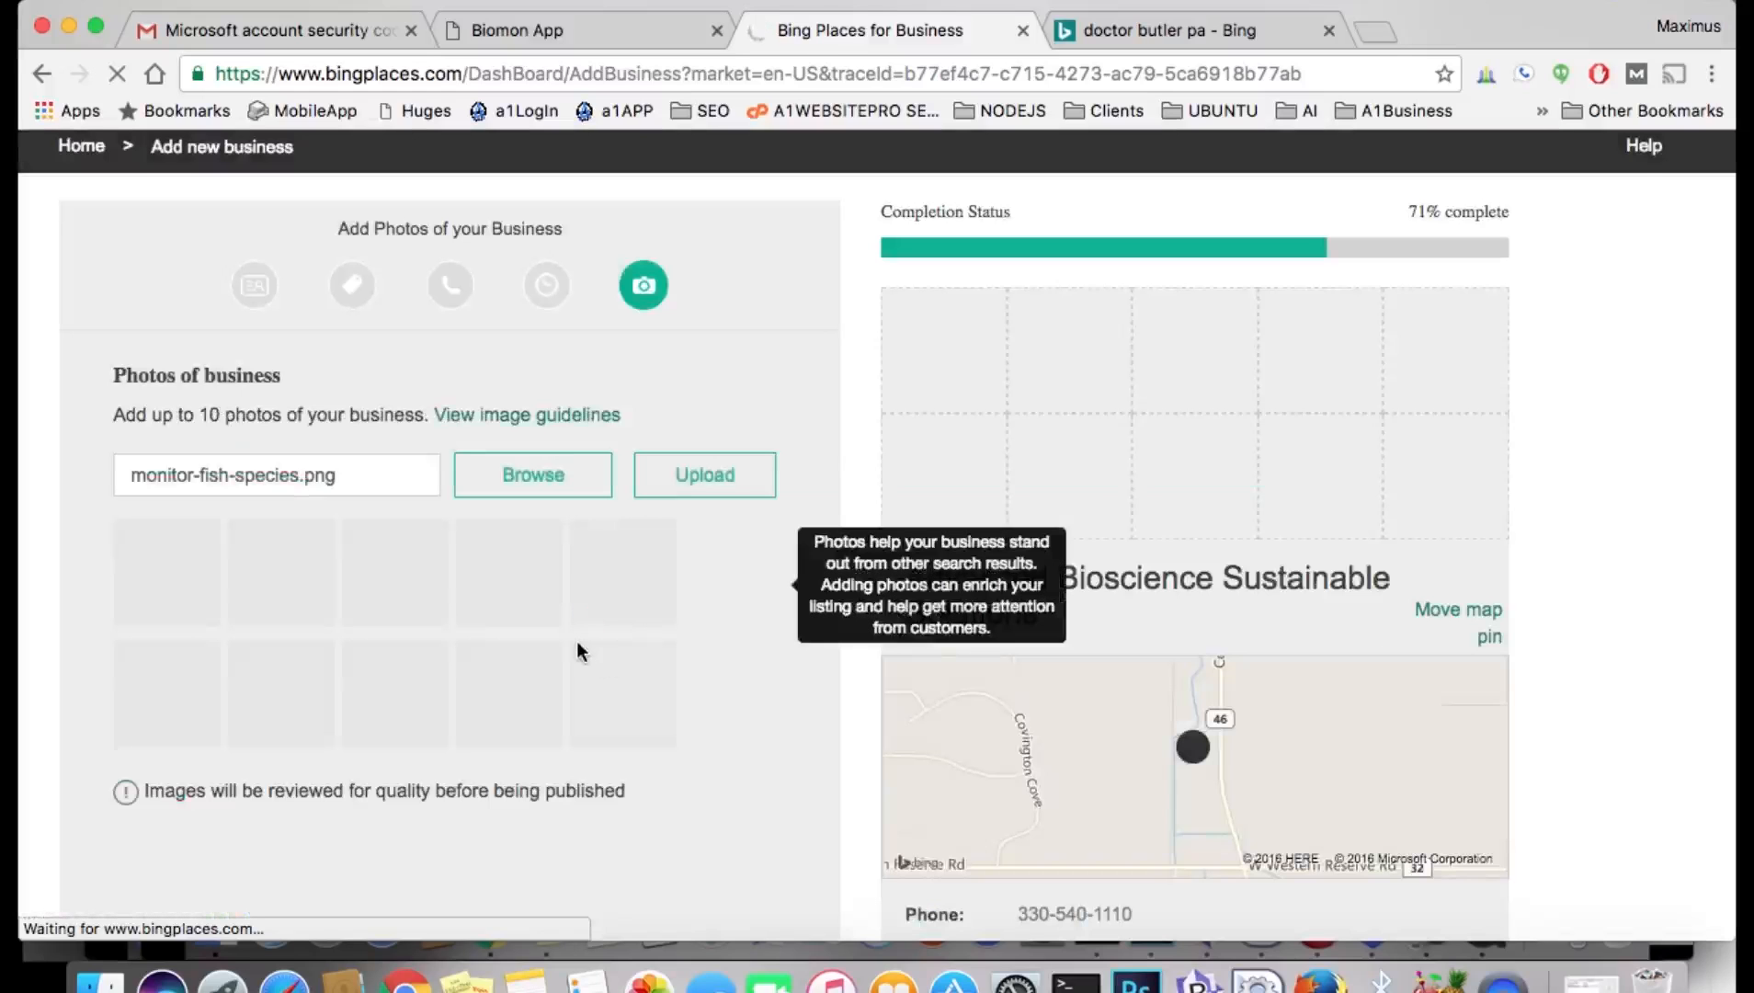
scroll(580, 650, down, 5)
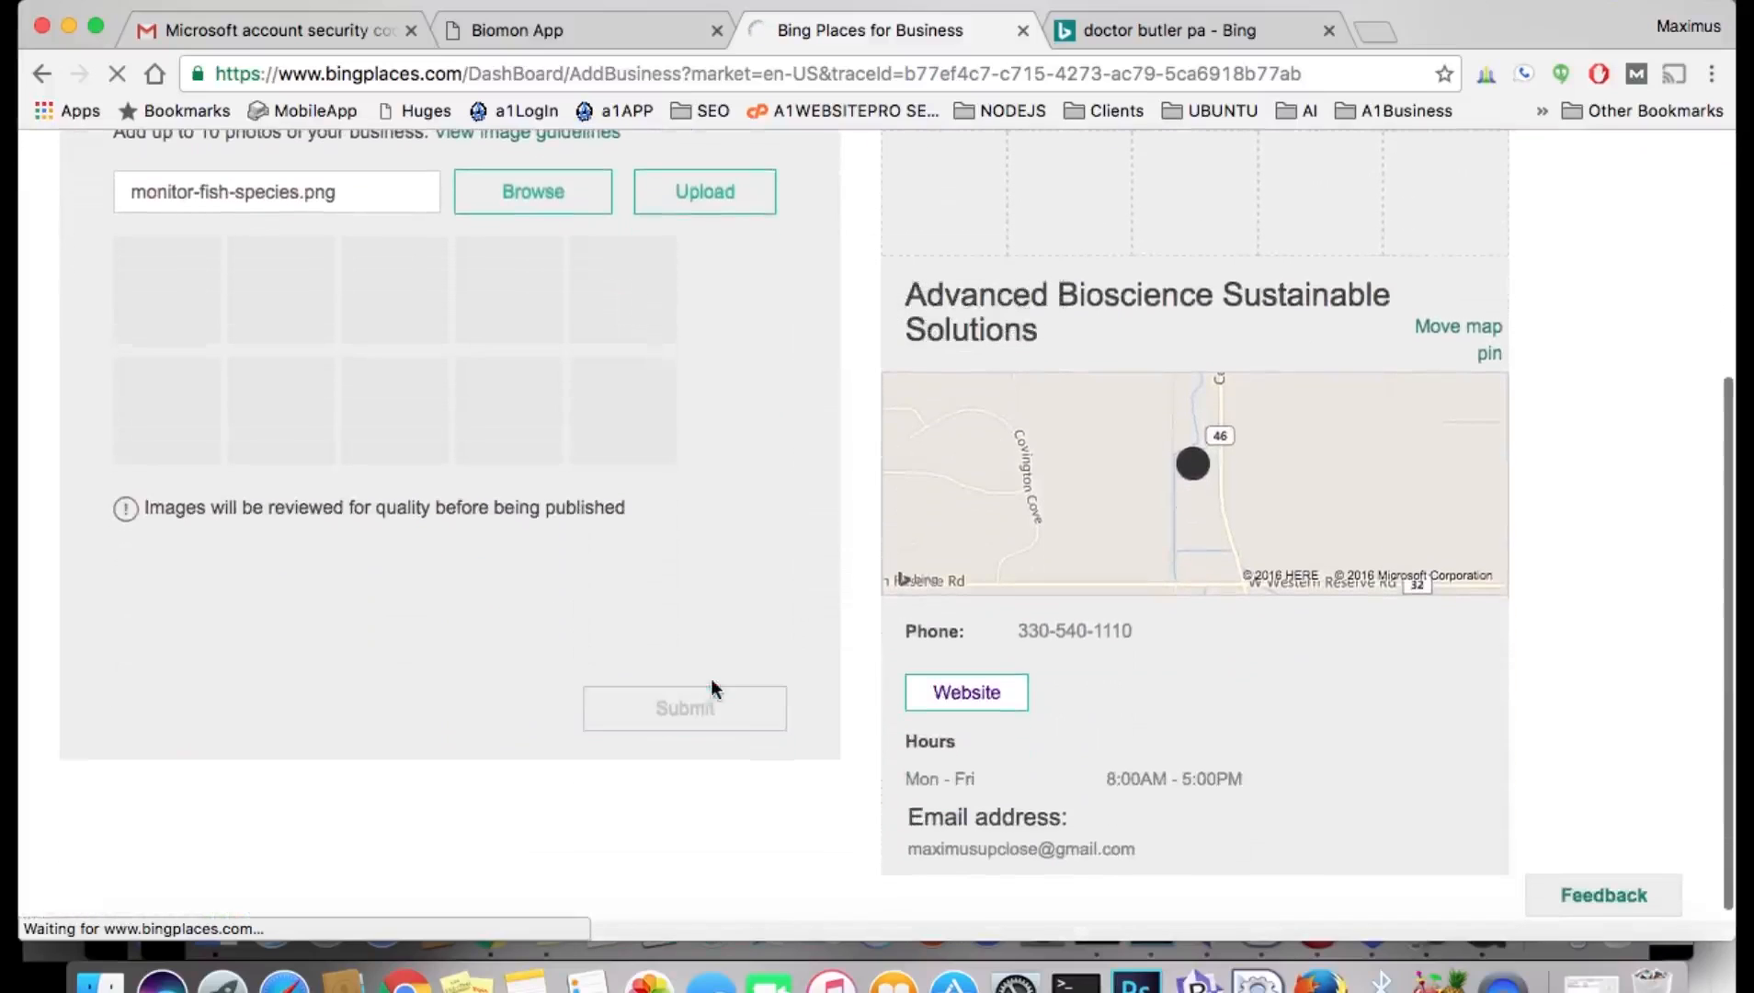
scroll(934, 414, down, 2)
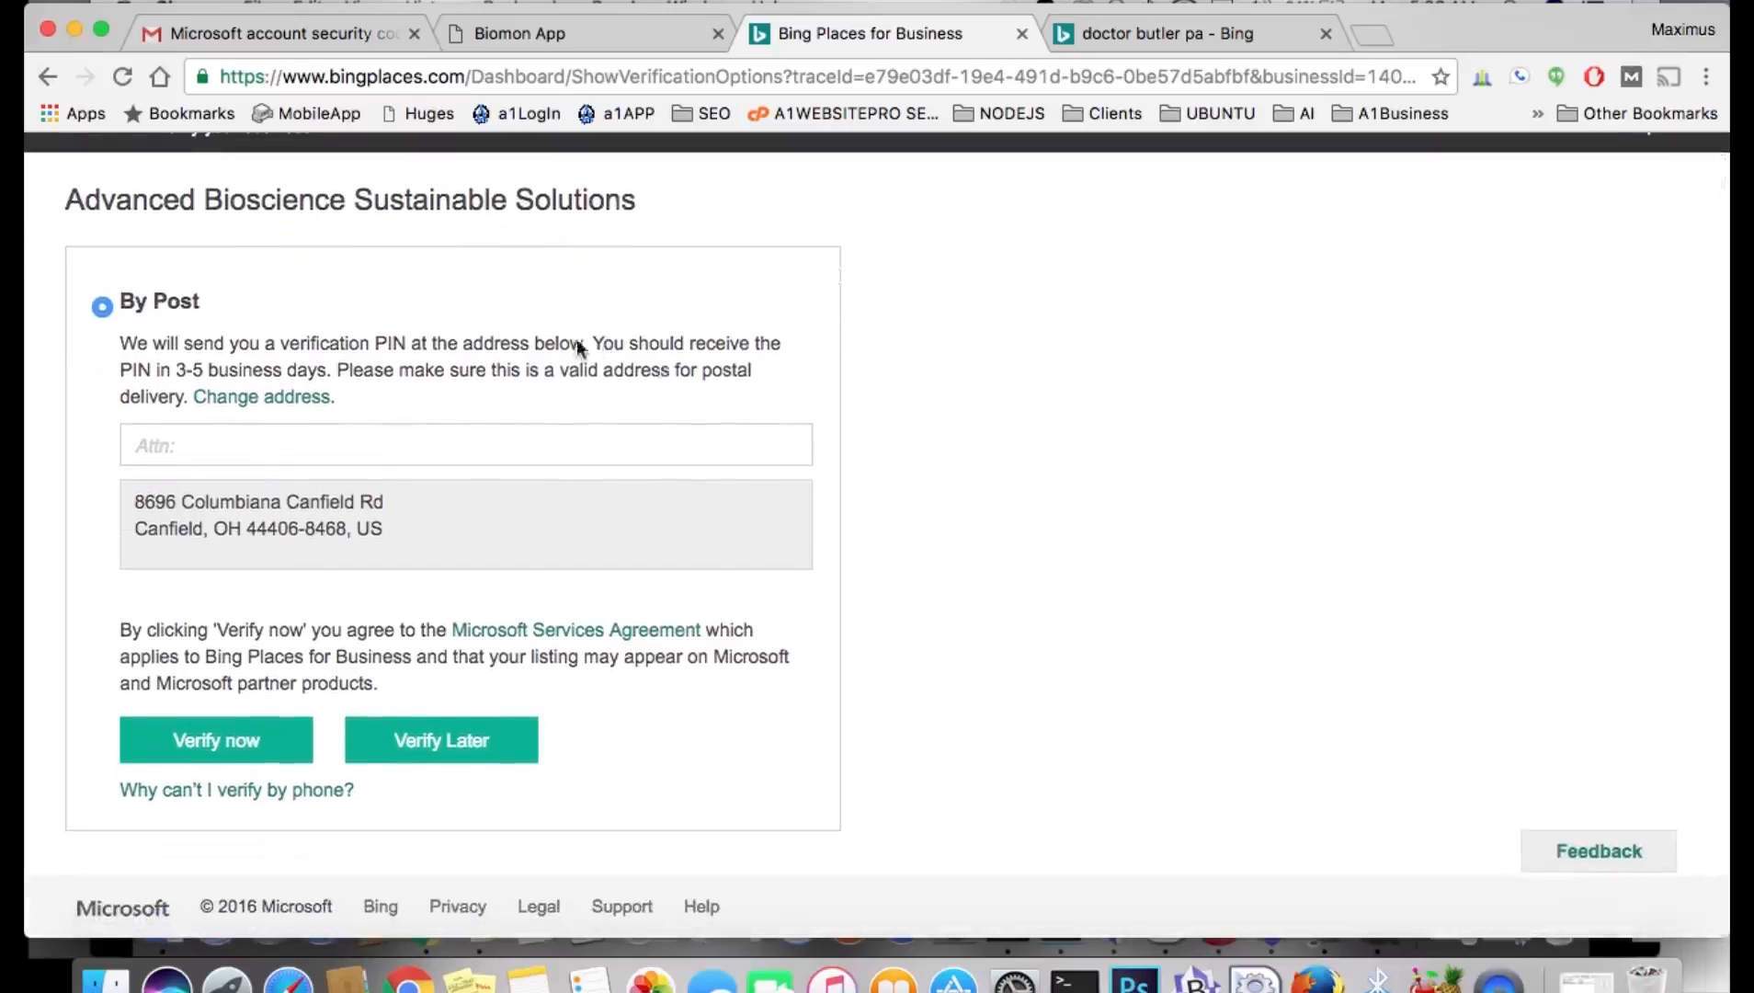
Address the PIN postcard to the contact person after 'ATTN:' and request verification by post.
scroll(568, 311, up, 2)
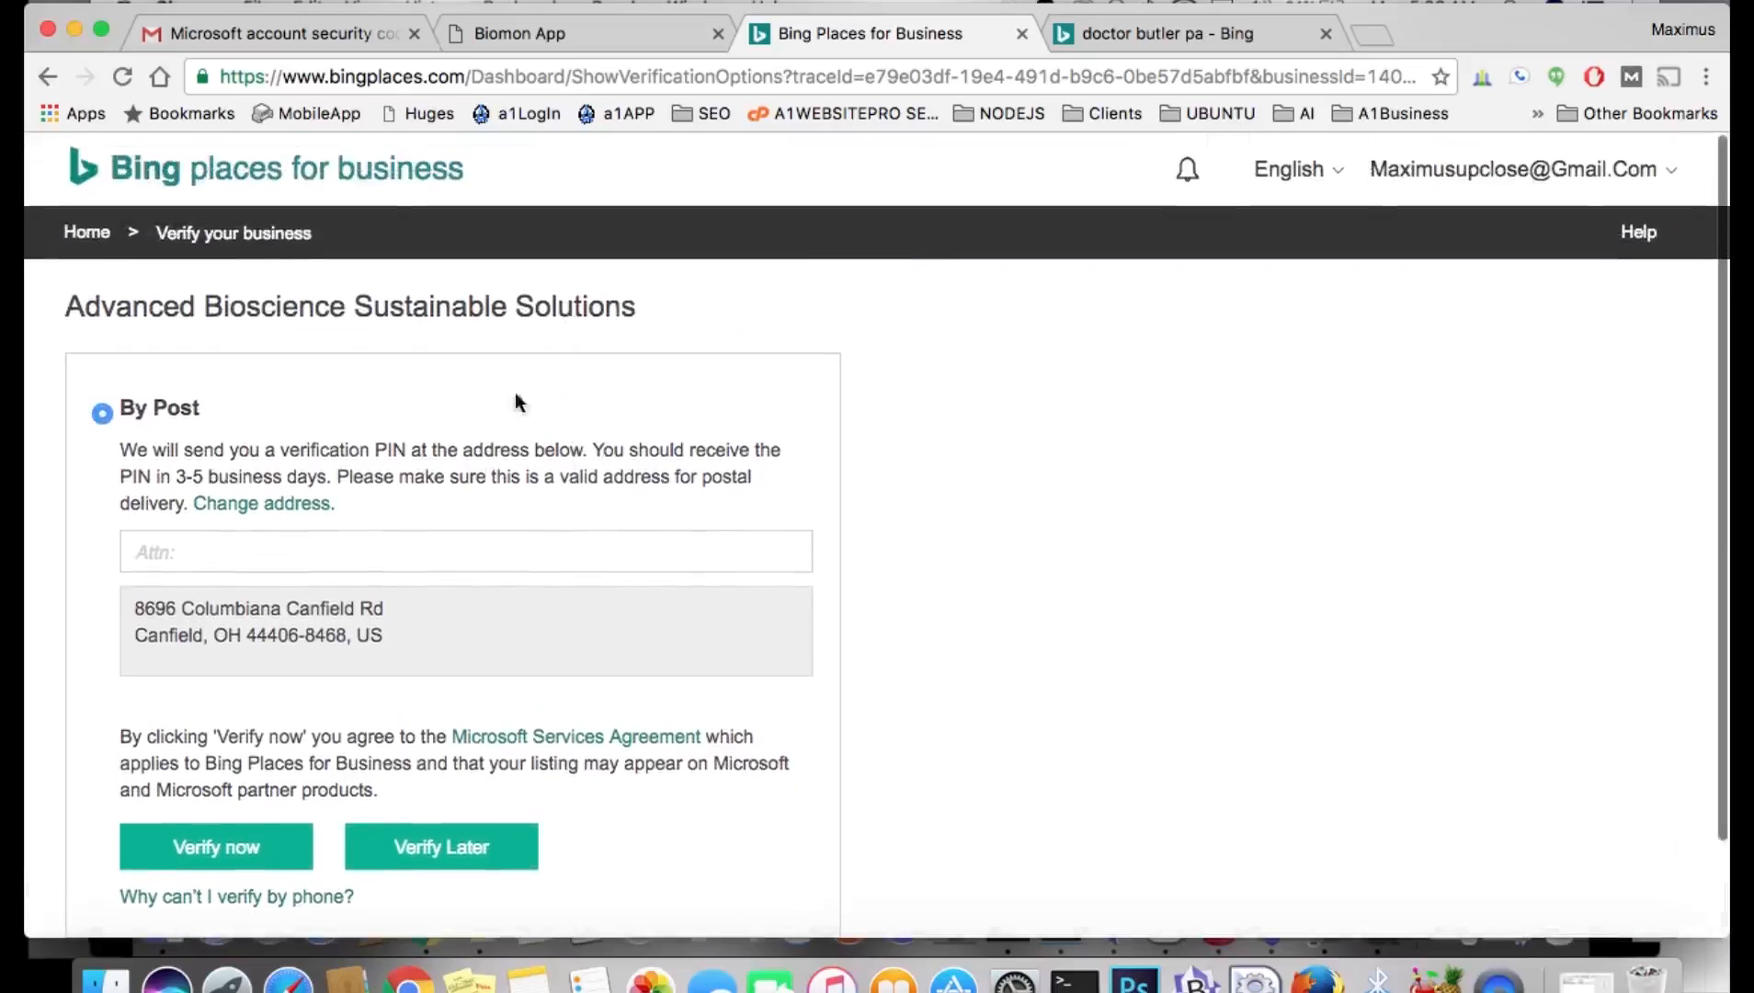
click(343, 556)
text(ATTN)
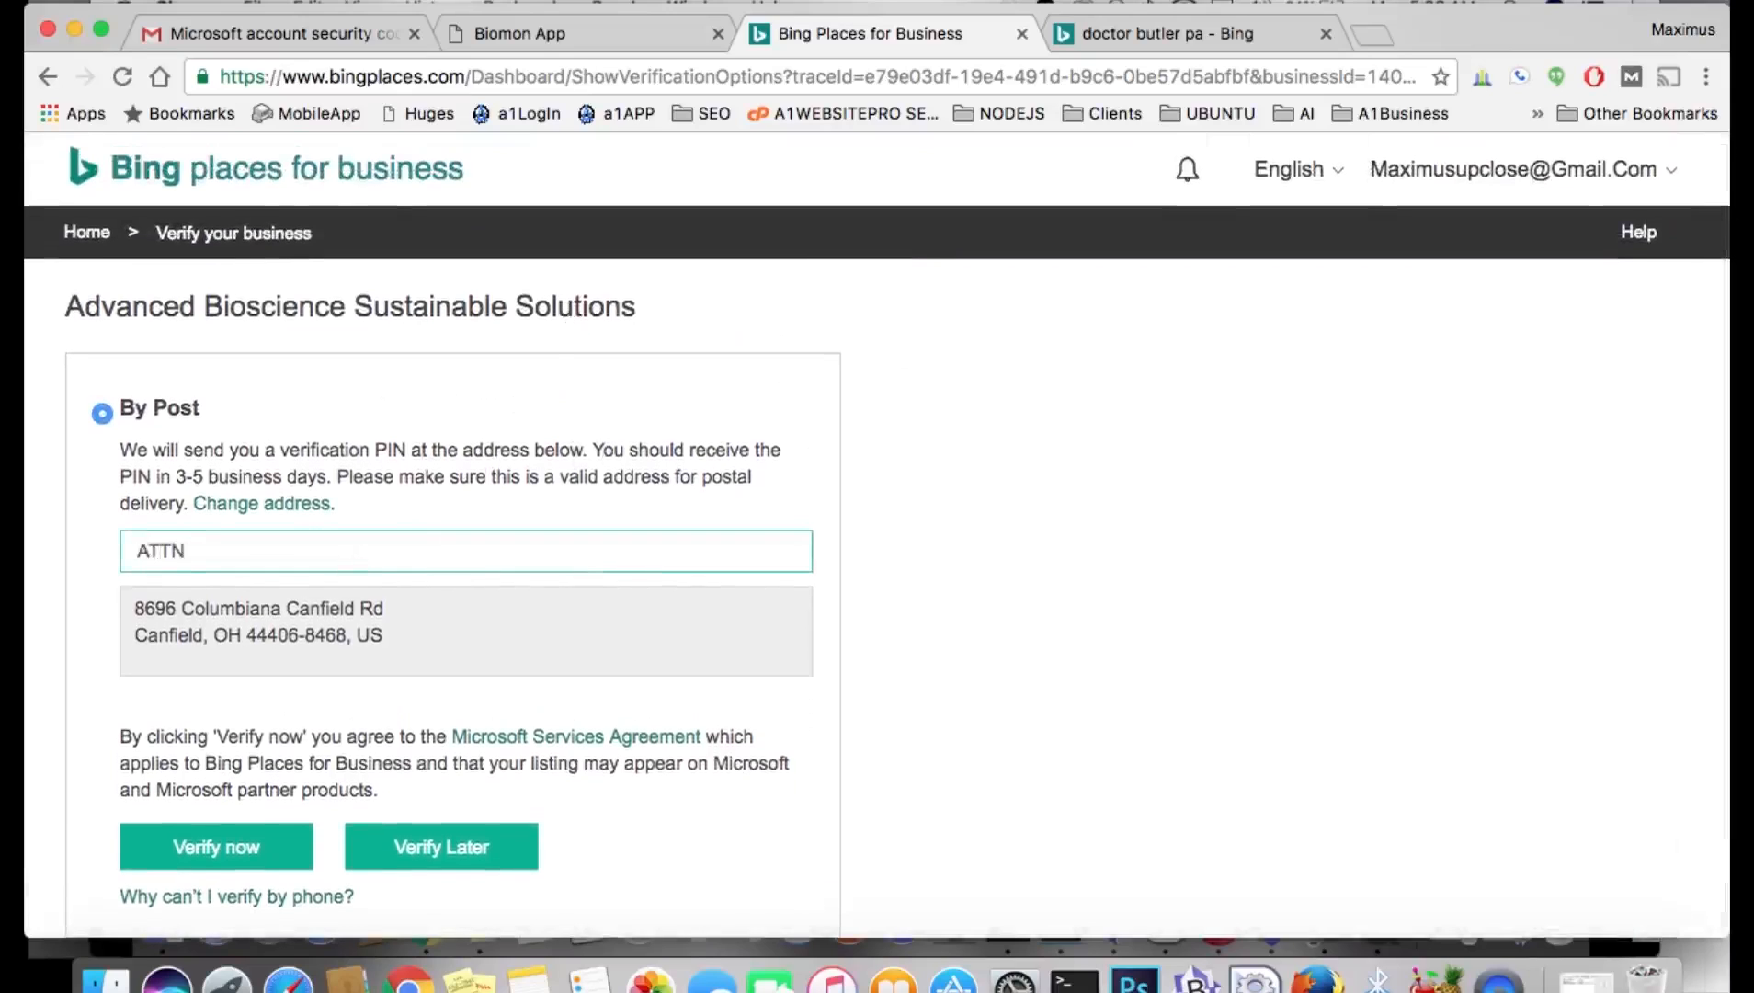
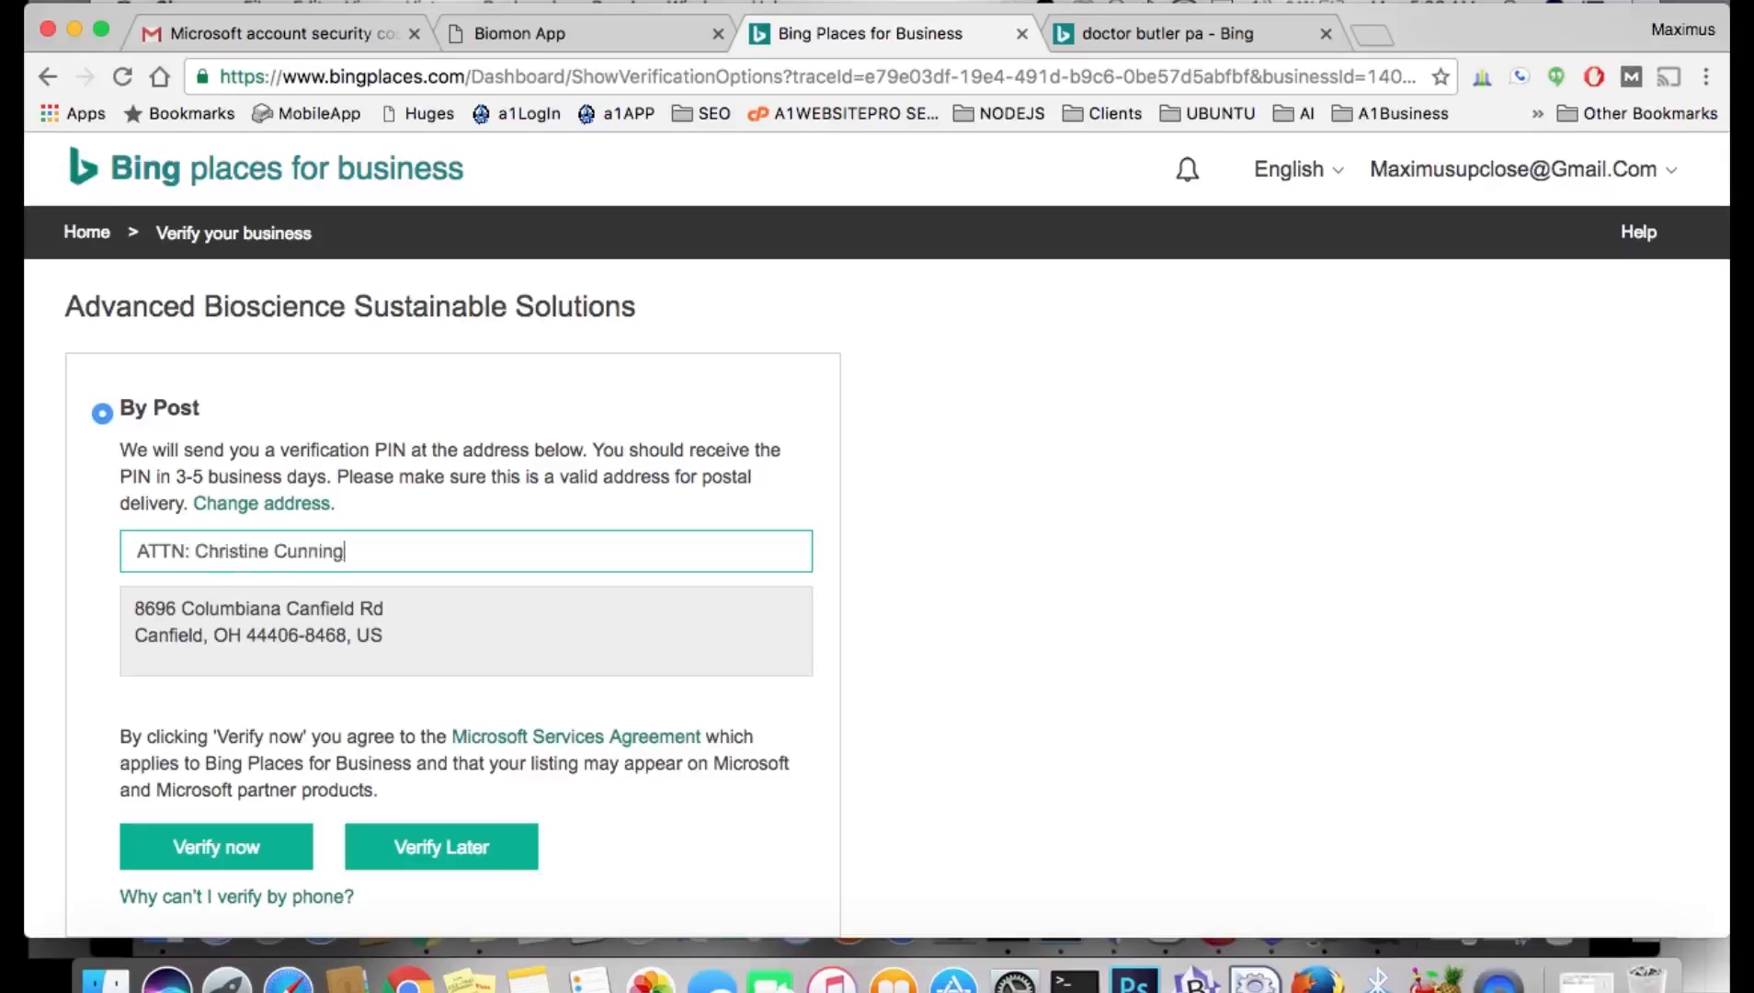
scroll(731, 633, down, 2)
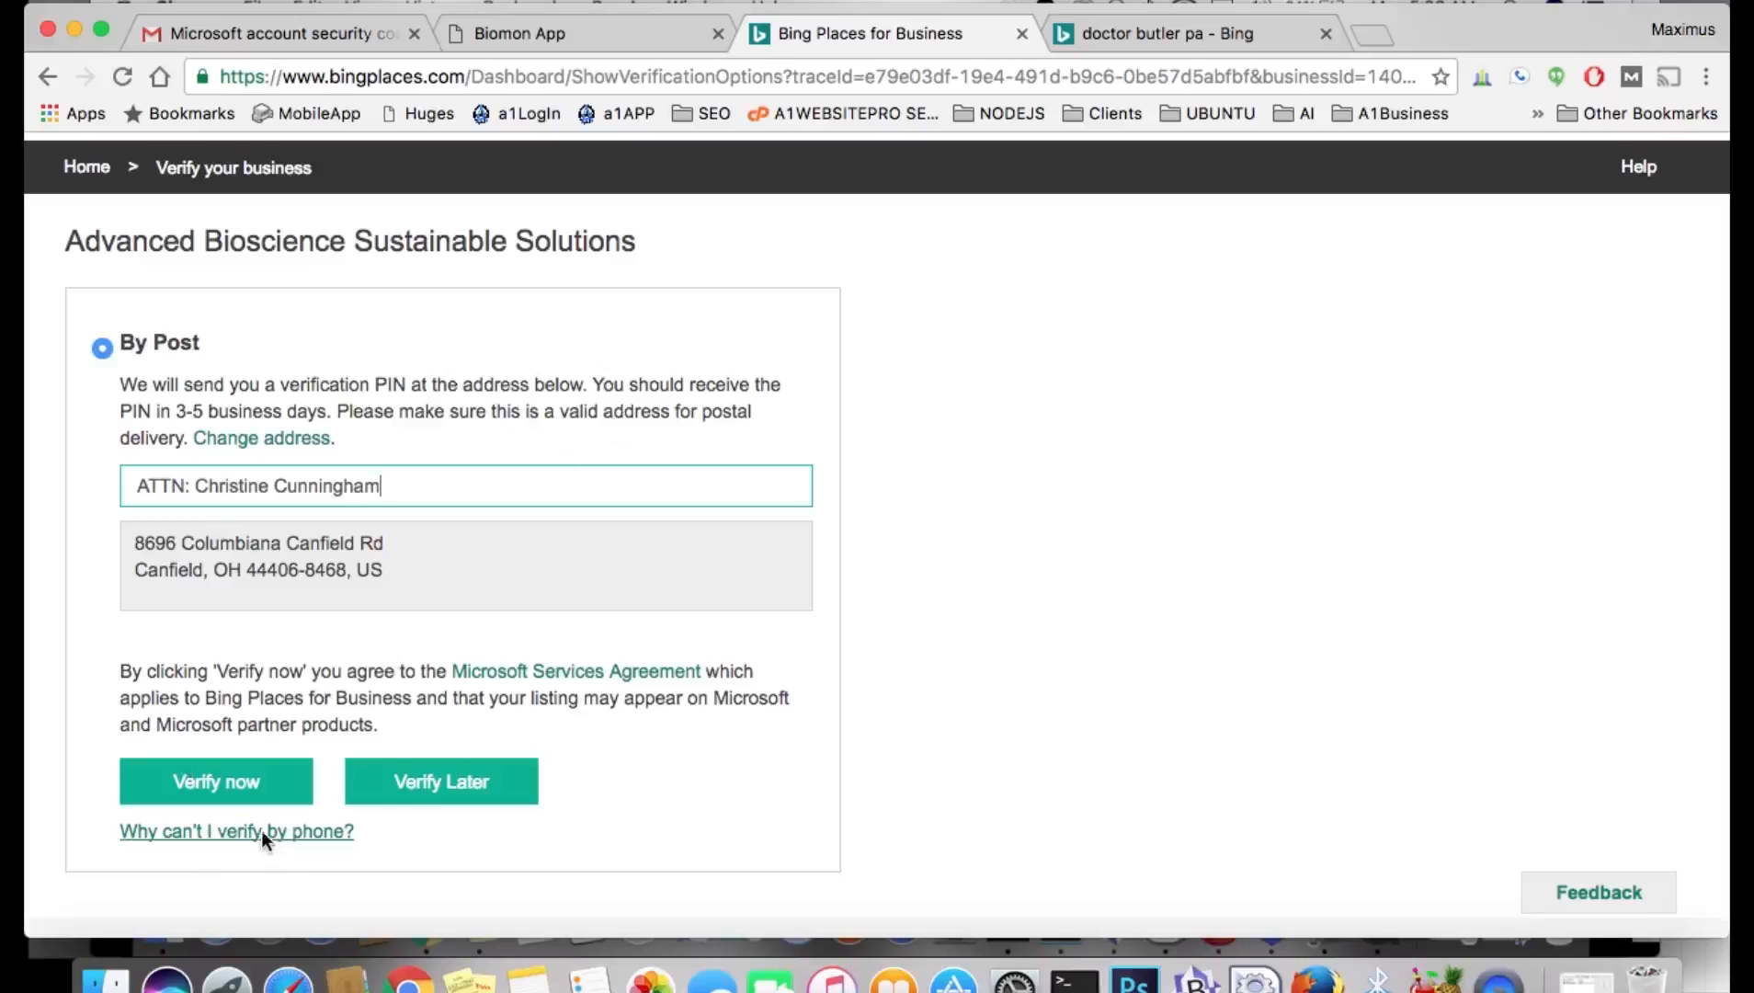
click(237, 776)
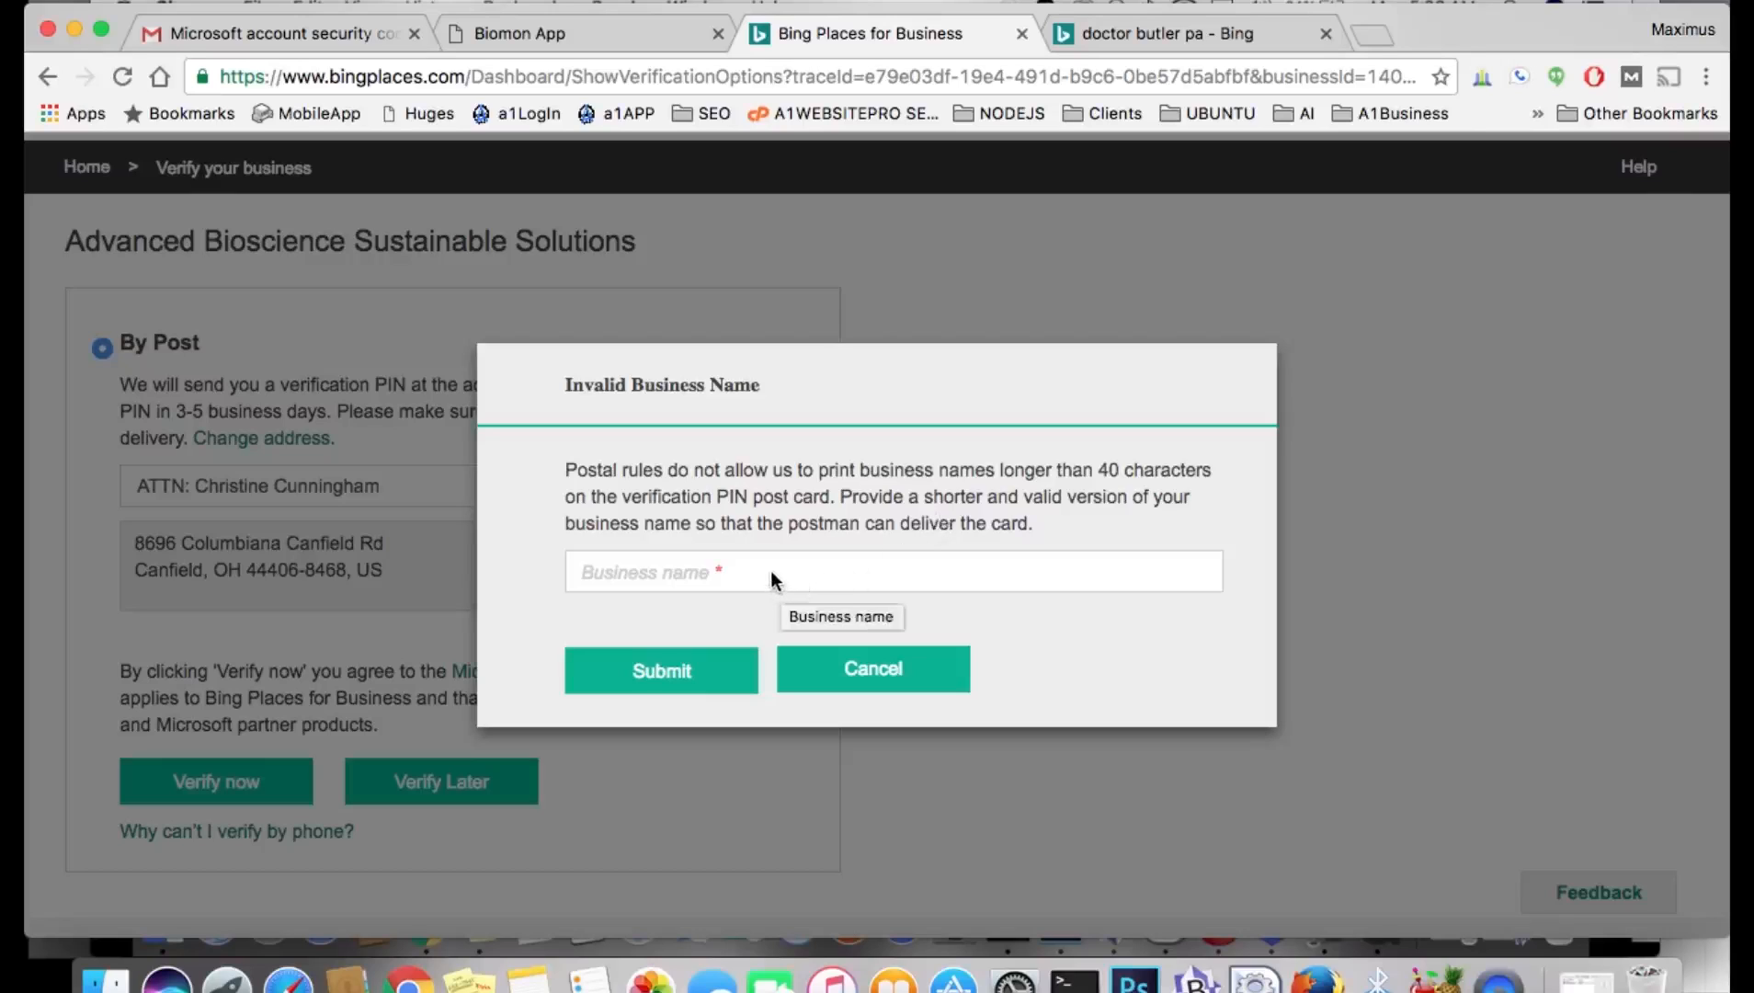
Copy 'Advanced Bioscience' from the headline on the company website tab.
click(590, 33)
click(507, 471)
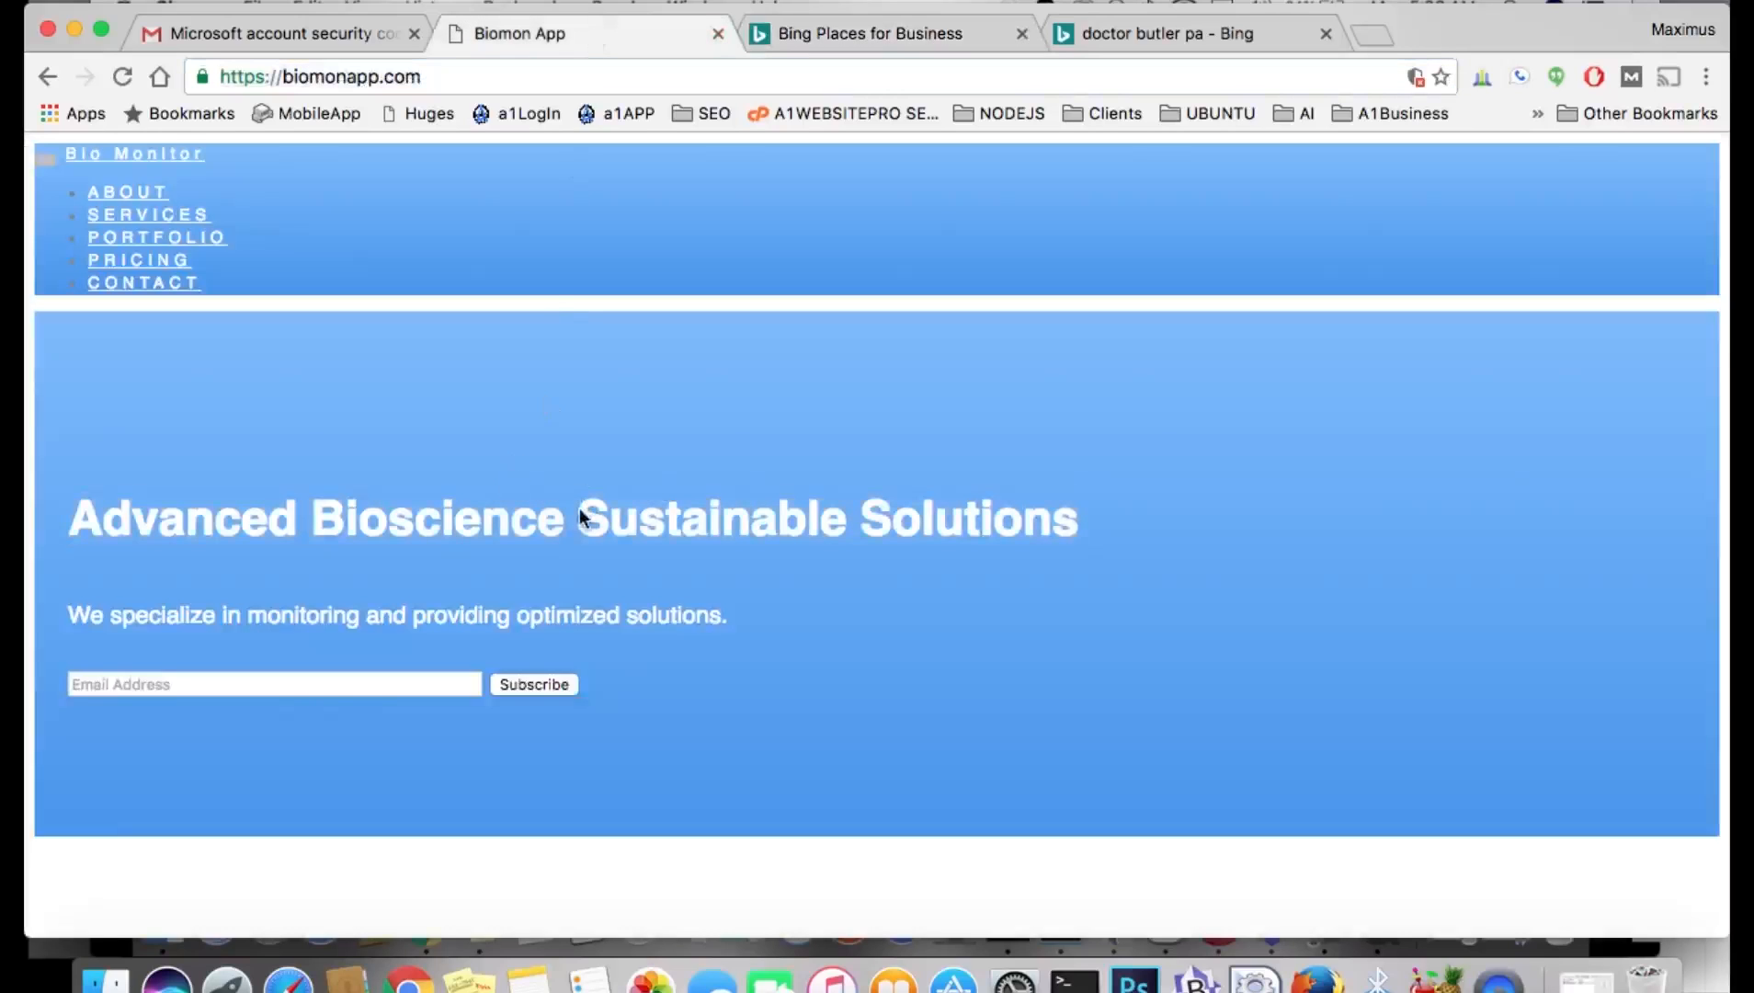
drag(356, 521, 133, 529)
Paste 'Advanced Bioscience' as the postcard business name, submit, and acknowledge the PIN confirmation.
click(881, 33)
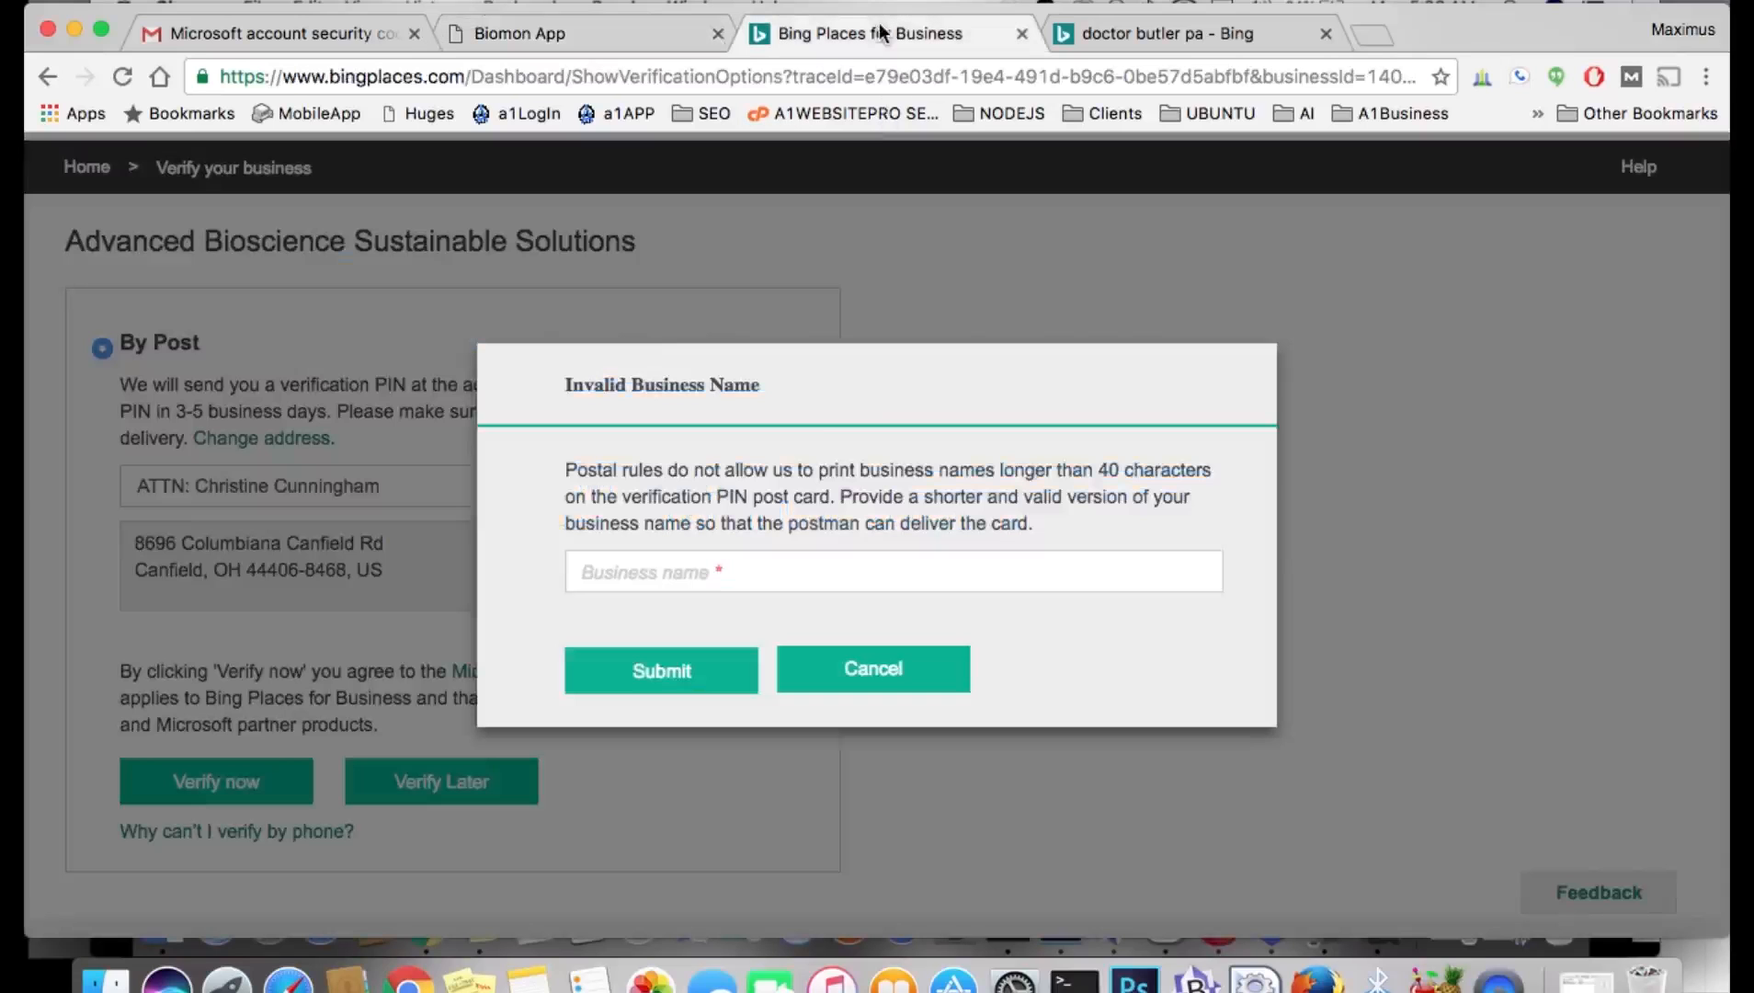
click(689, 572)
text(Advanced Bioscience)
click(678, 681)
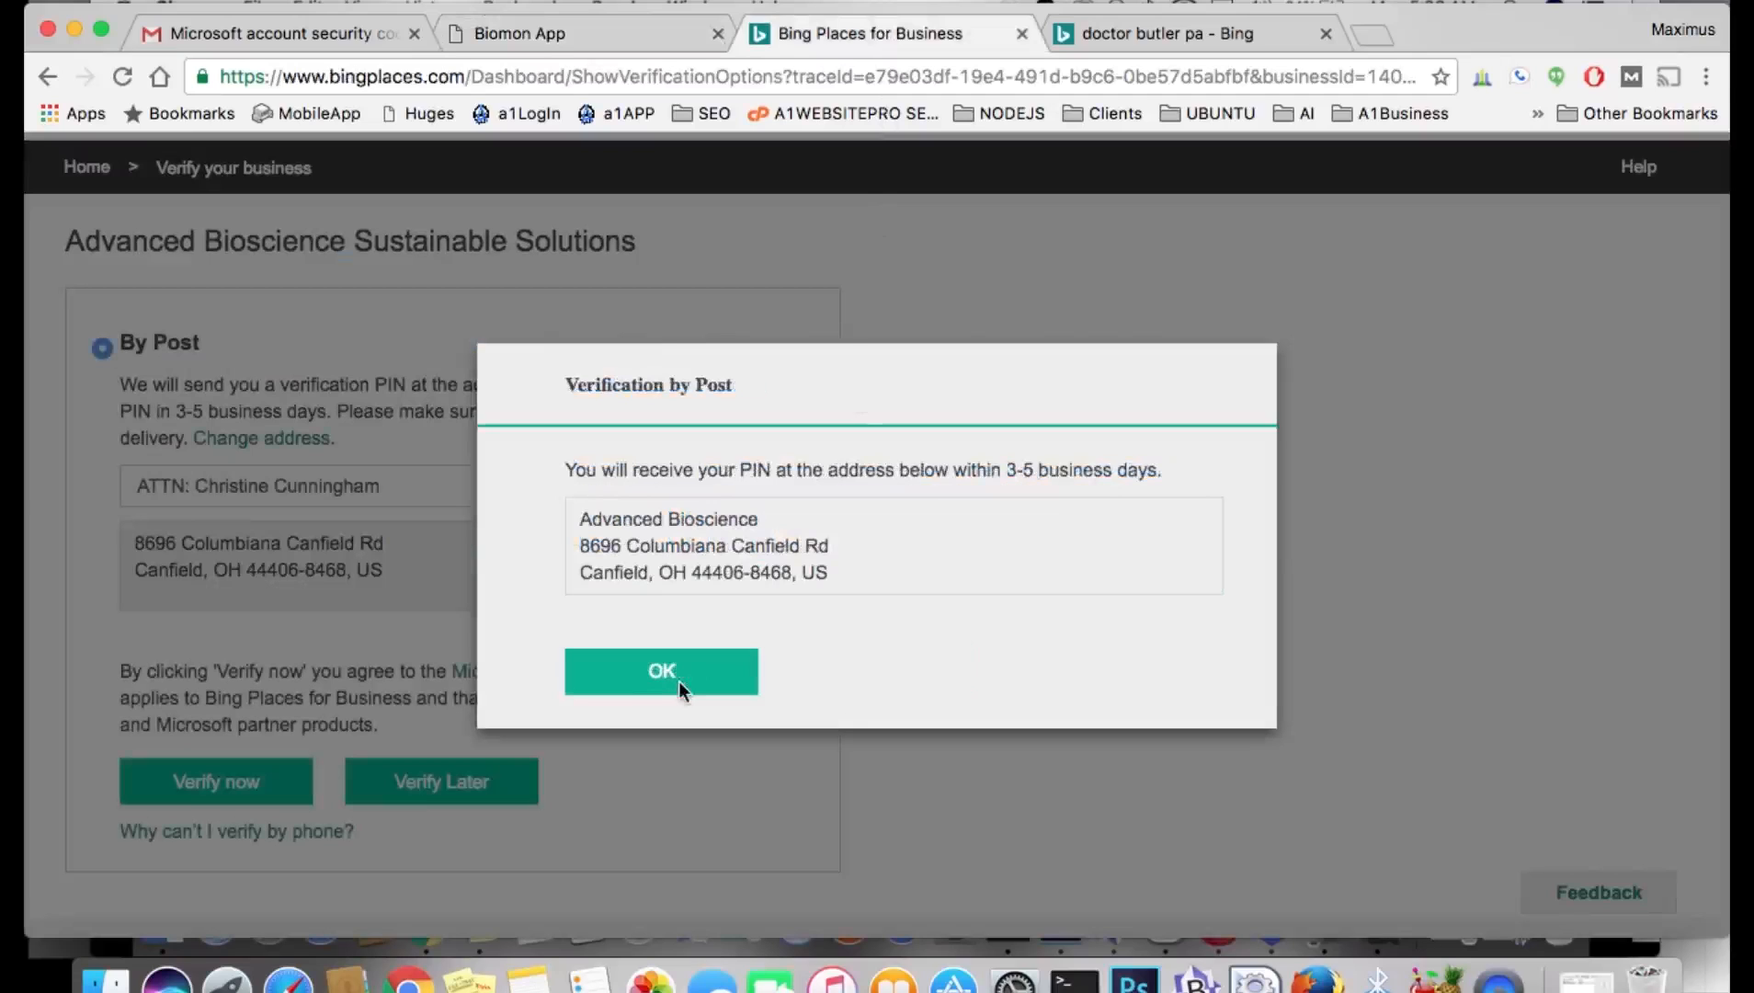
click(693, 671)
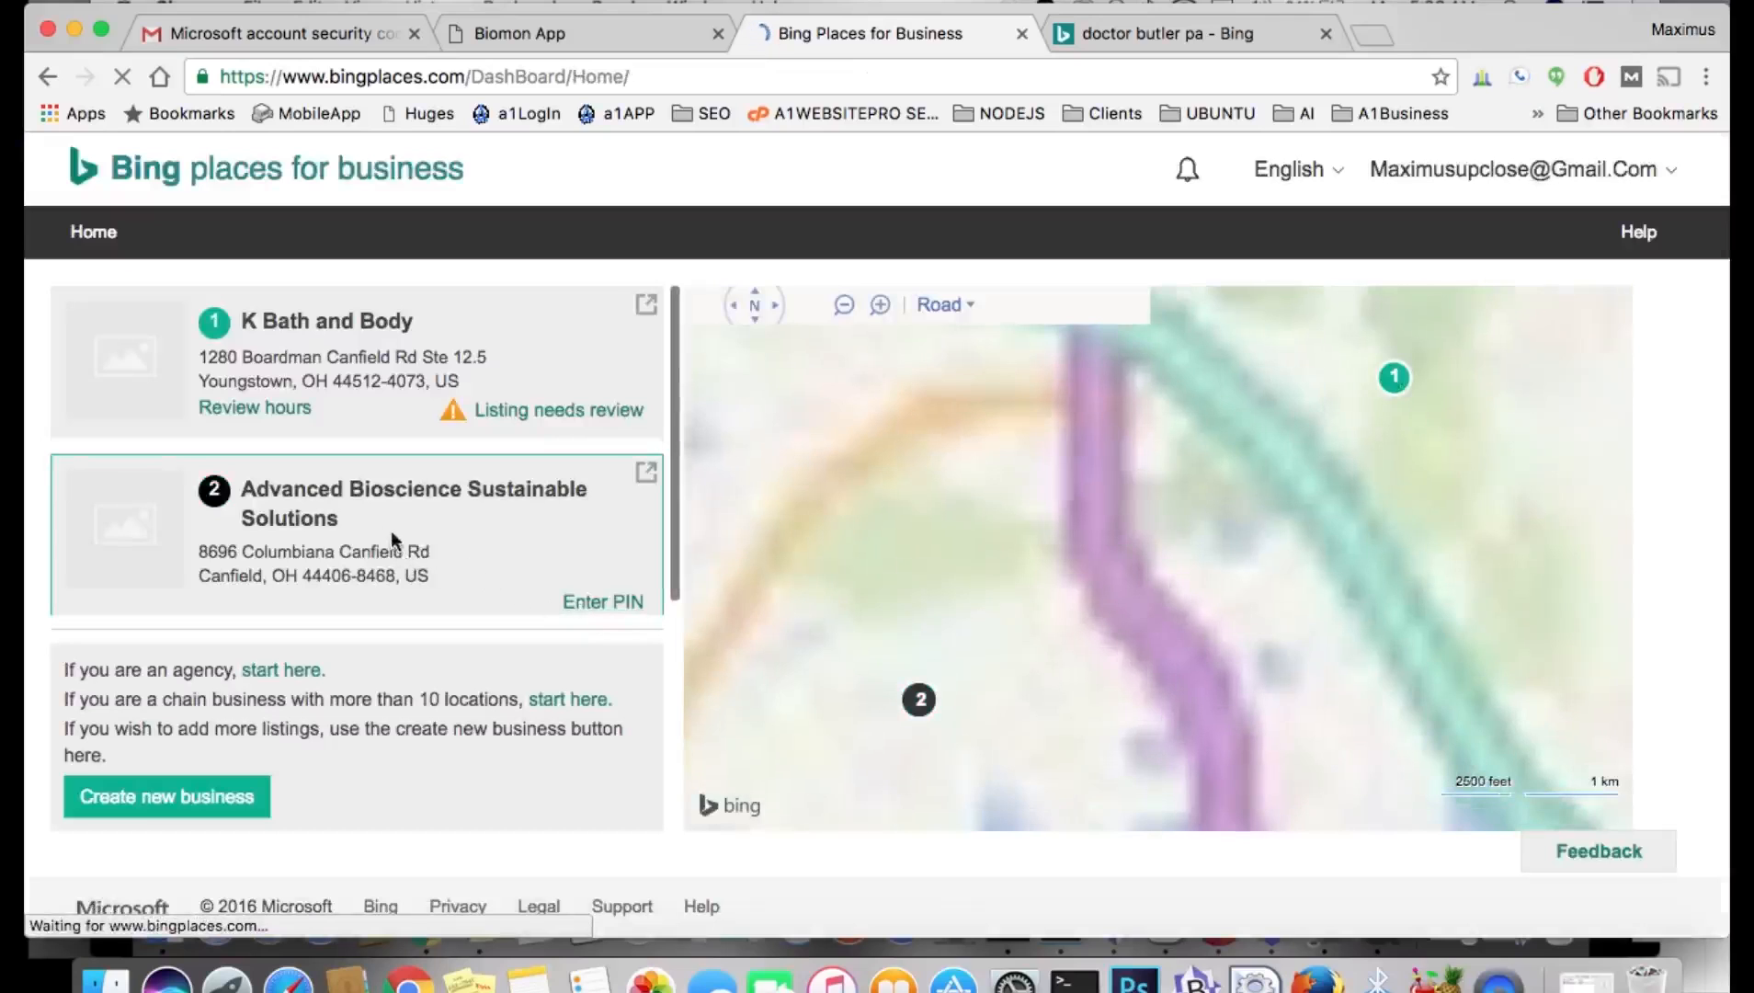
Open the Advanced Bioscience listing and go to its add-photos step.
click(360, 500)
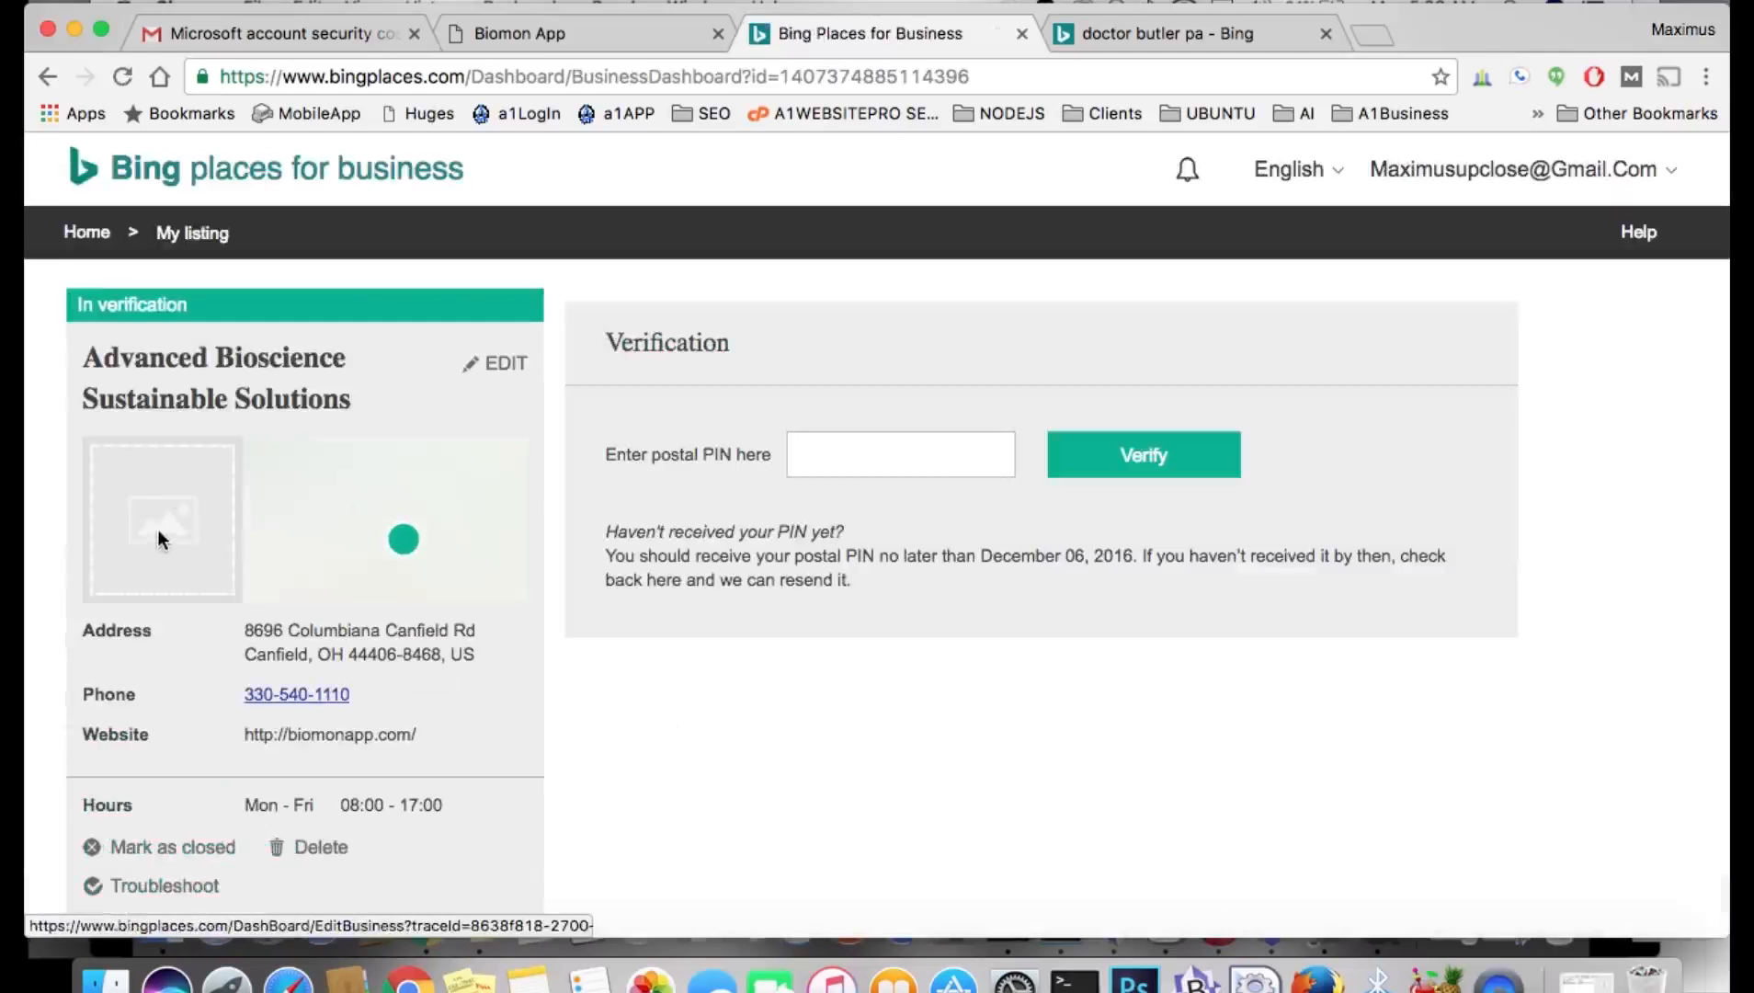
click(159, 539)
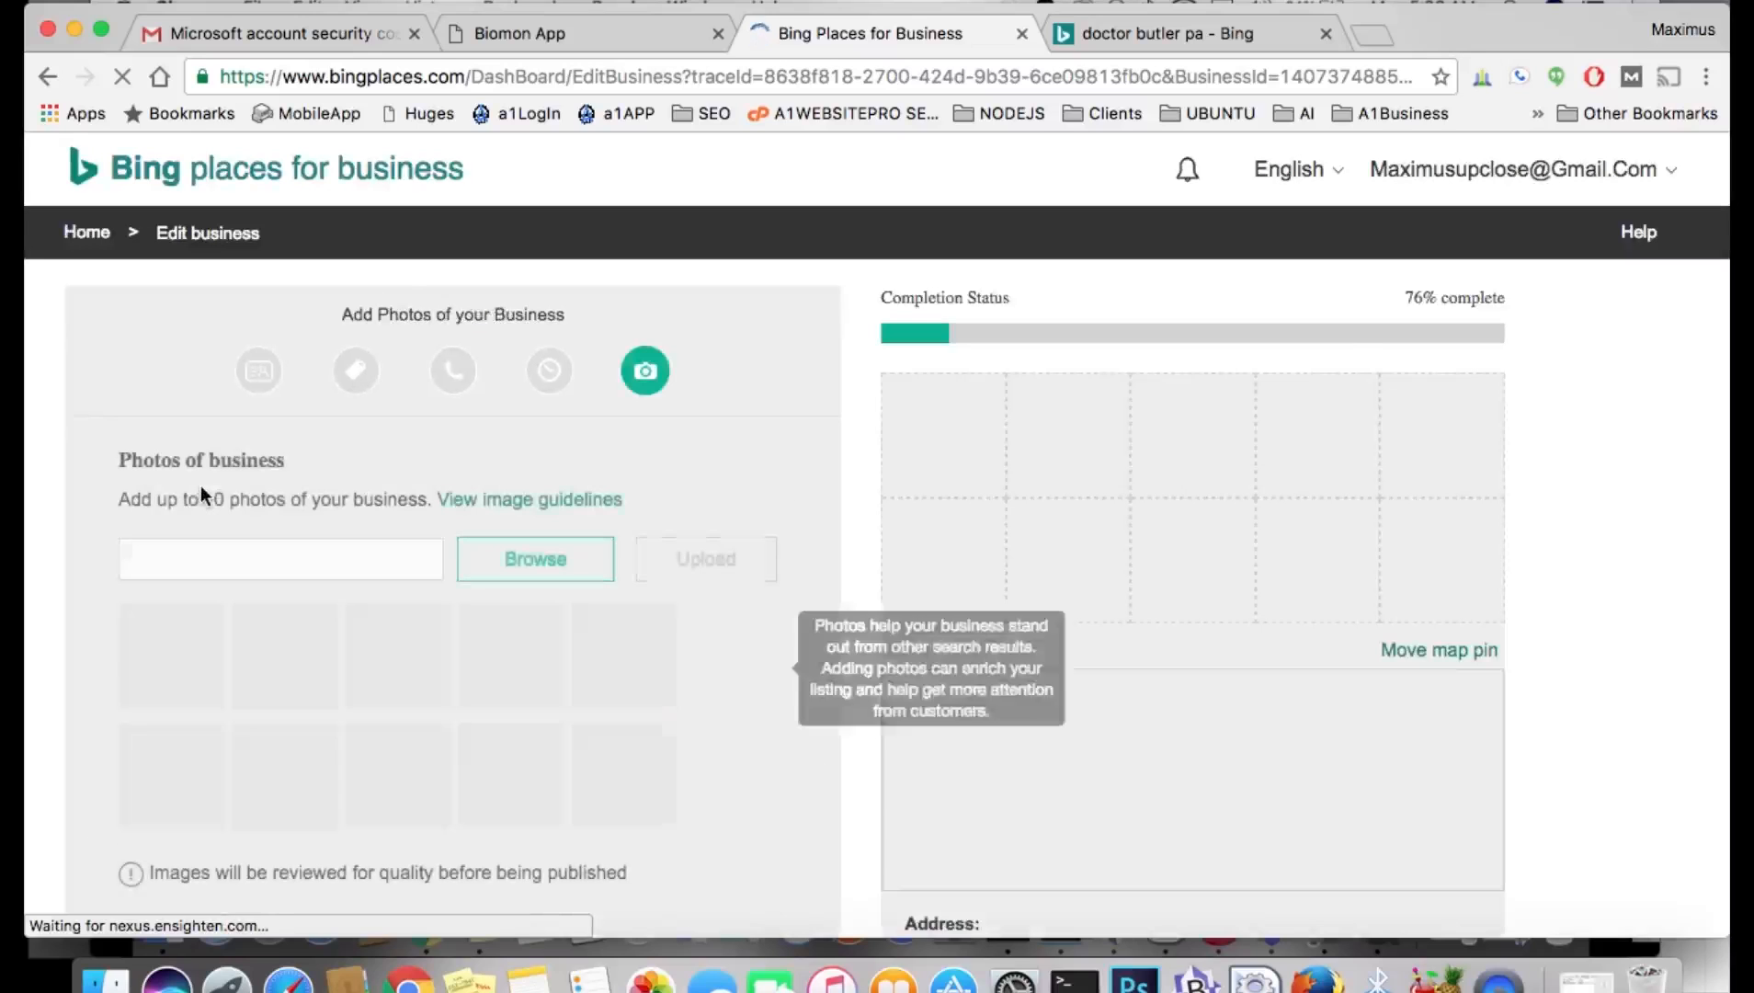
Upload monitor-fish-species.png from the google-business folder as a business photo.
click(523, 563)
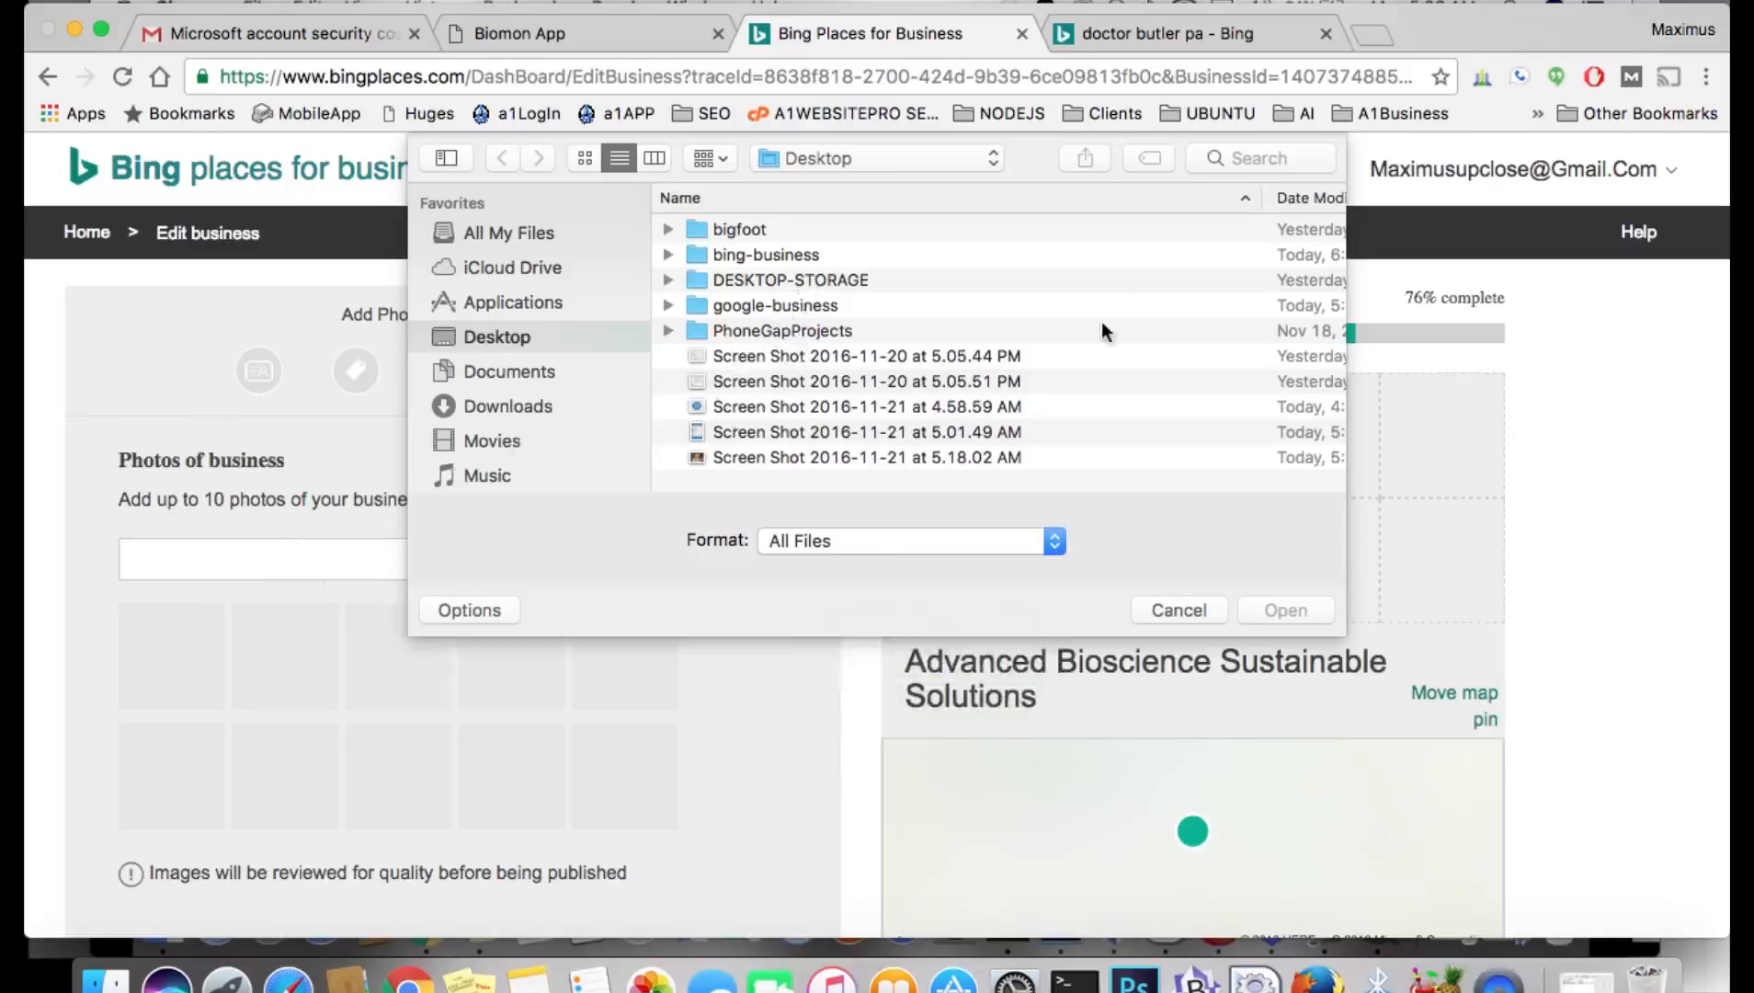
double_click(783, 306)
double_click(828, 307)
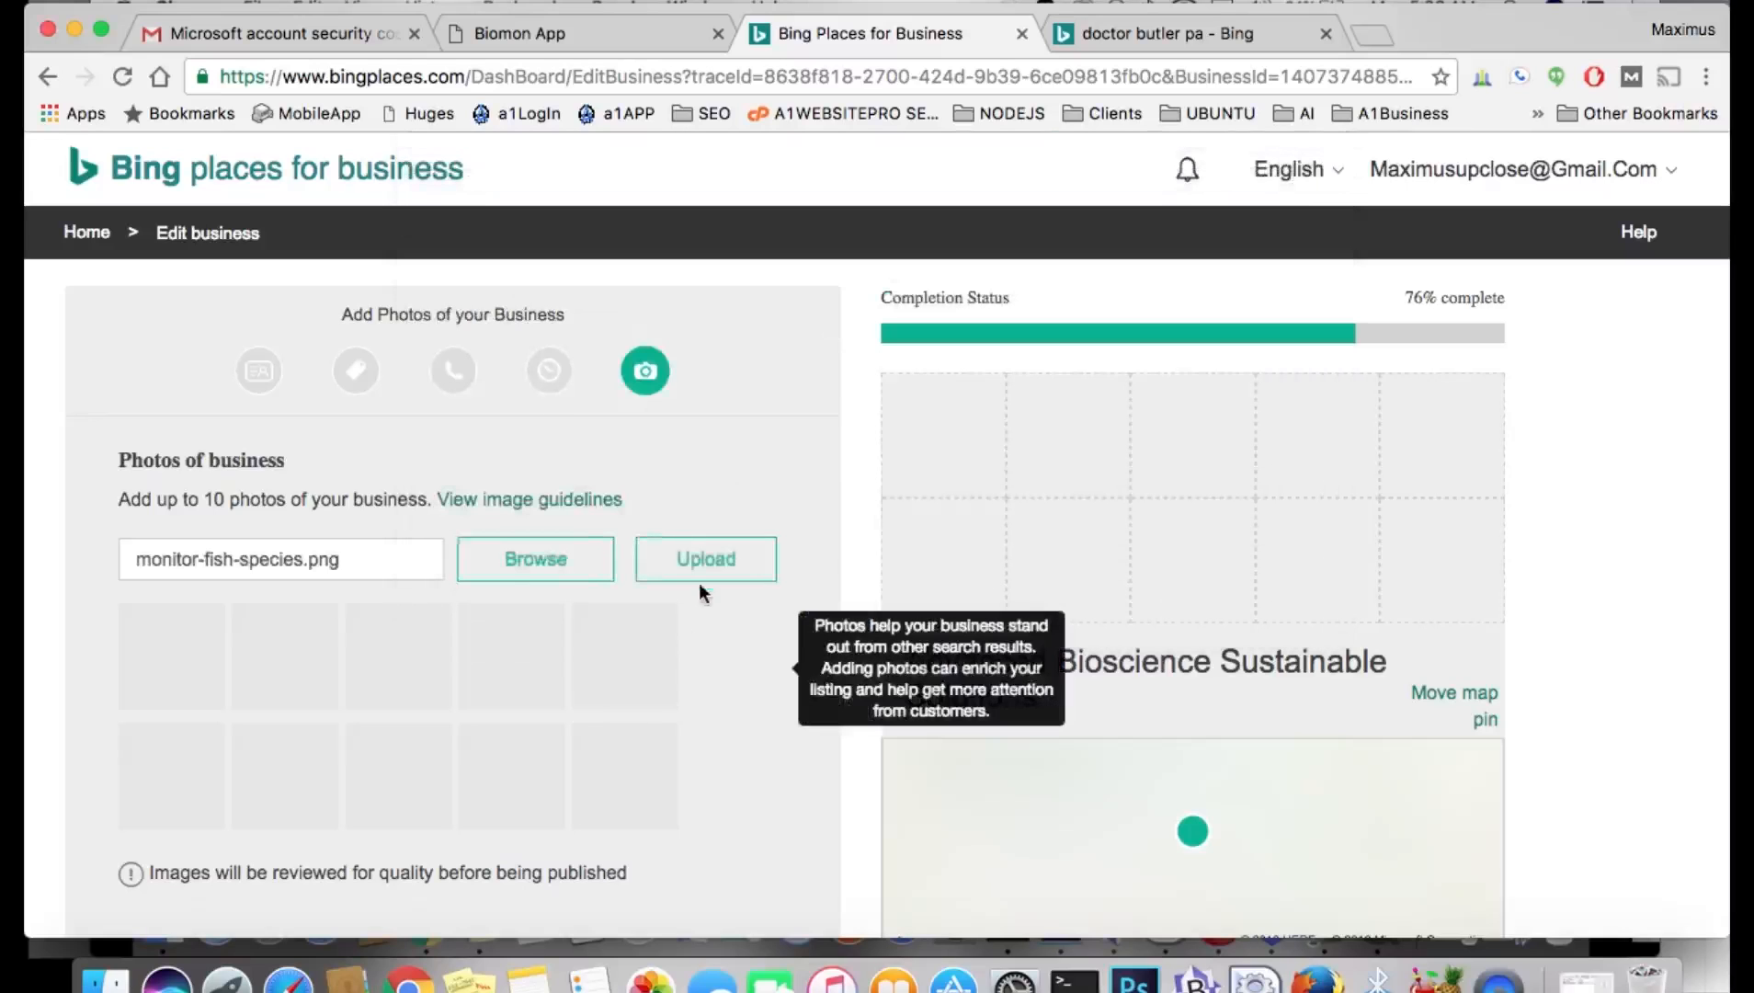
click(710, 572)
scroll(765, 680, down, 5)
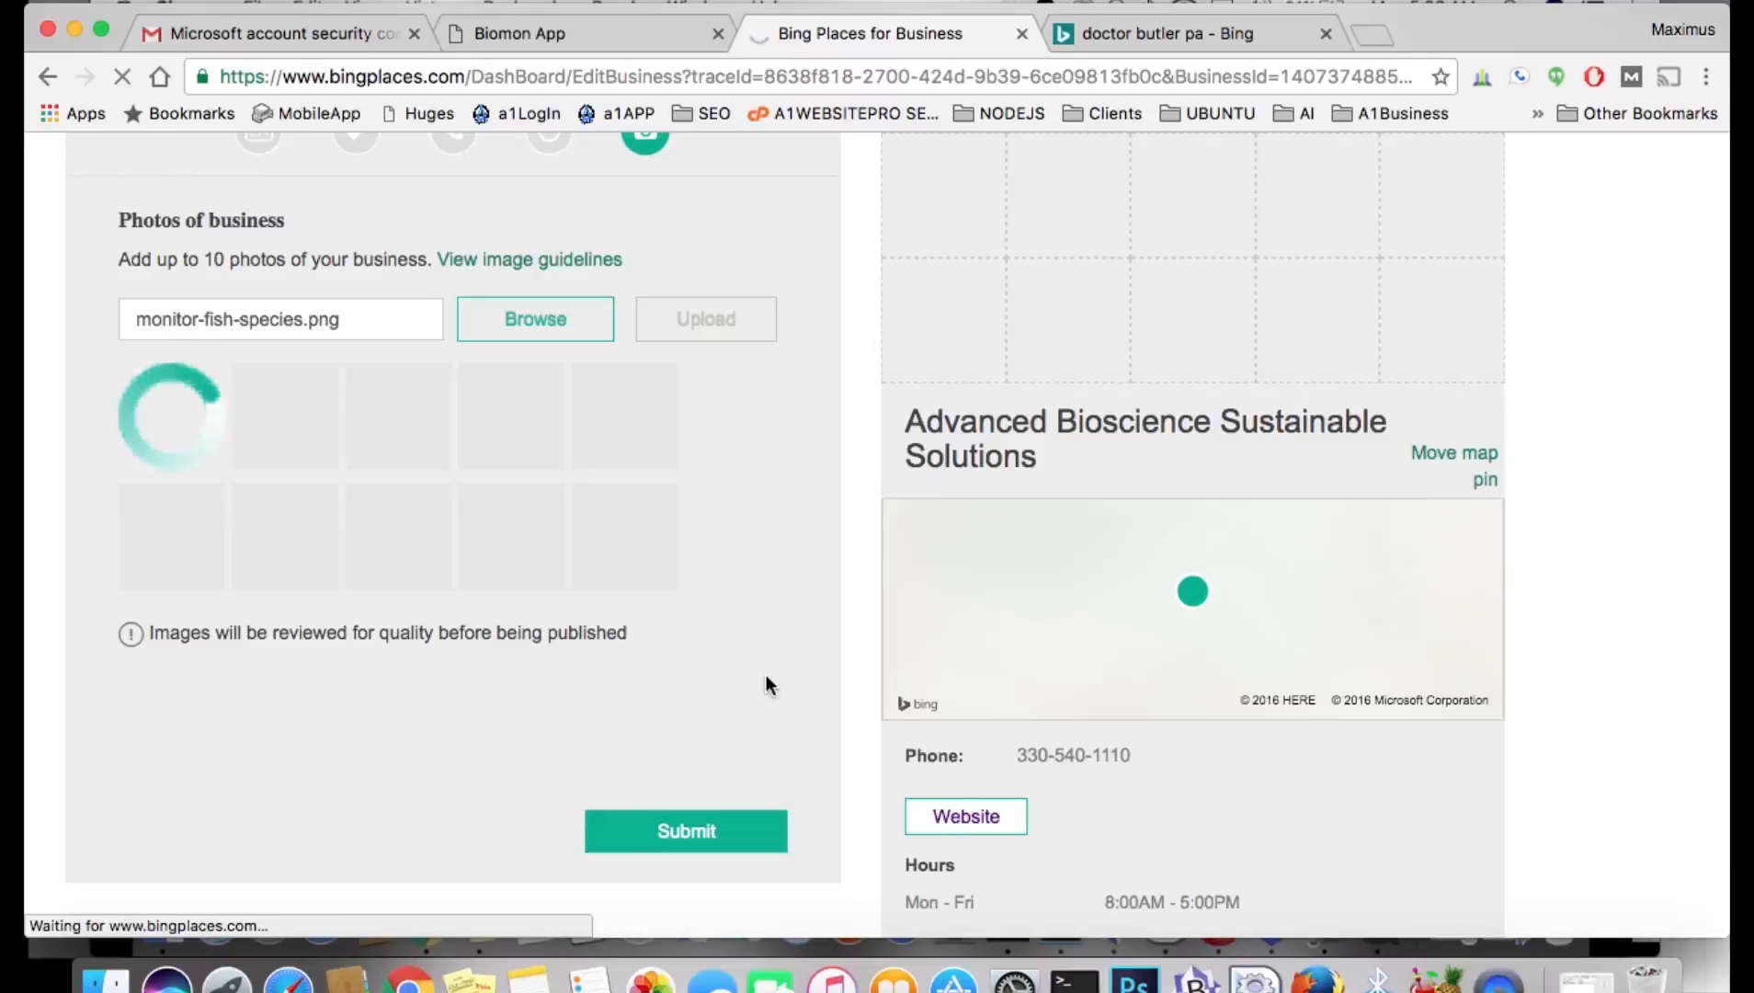
scroll(770, 606, up, 2)
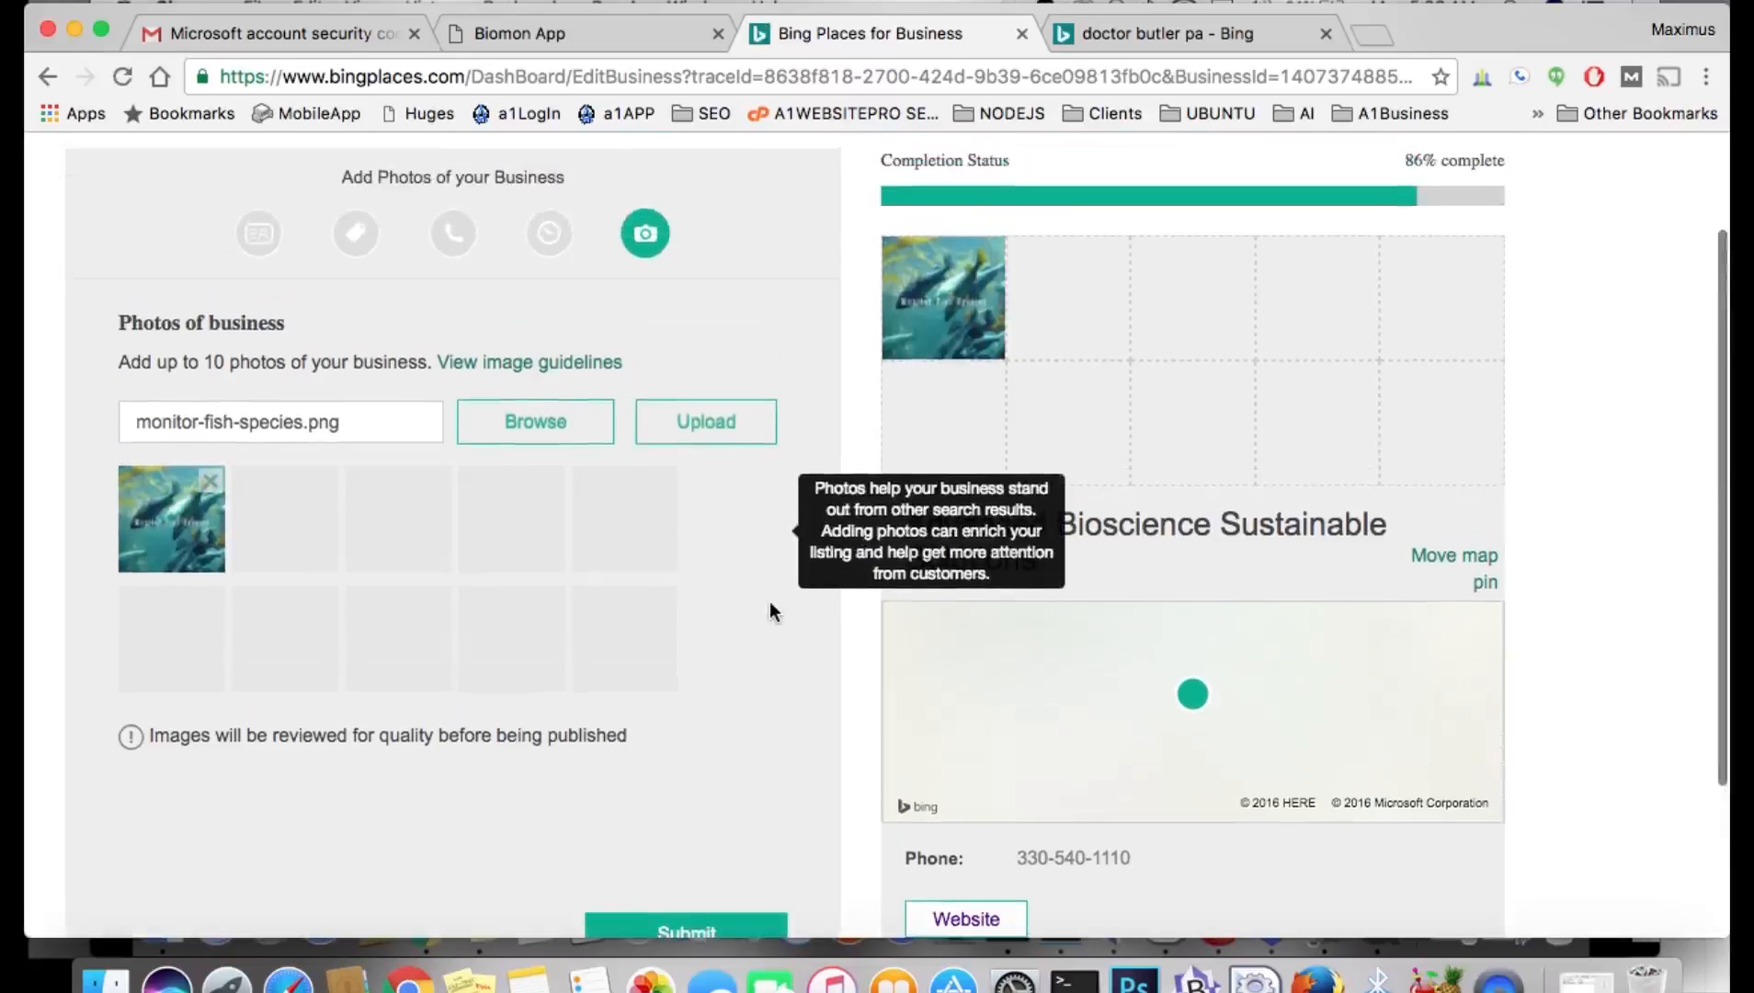
Upload monitor-plant-growth.png as a second business photo.
click(565, 426)
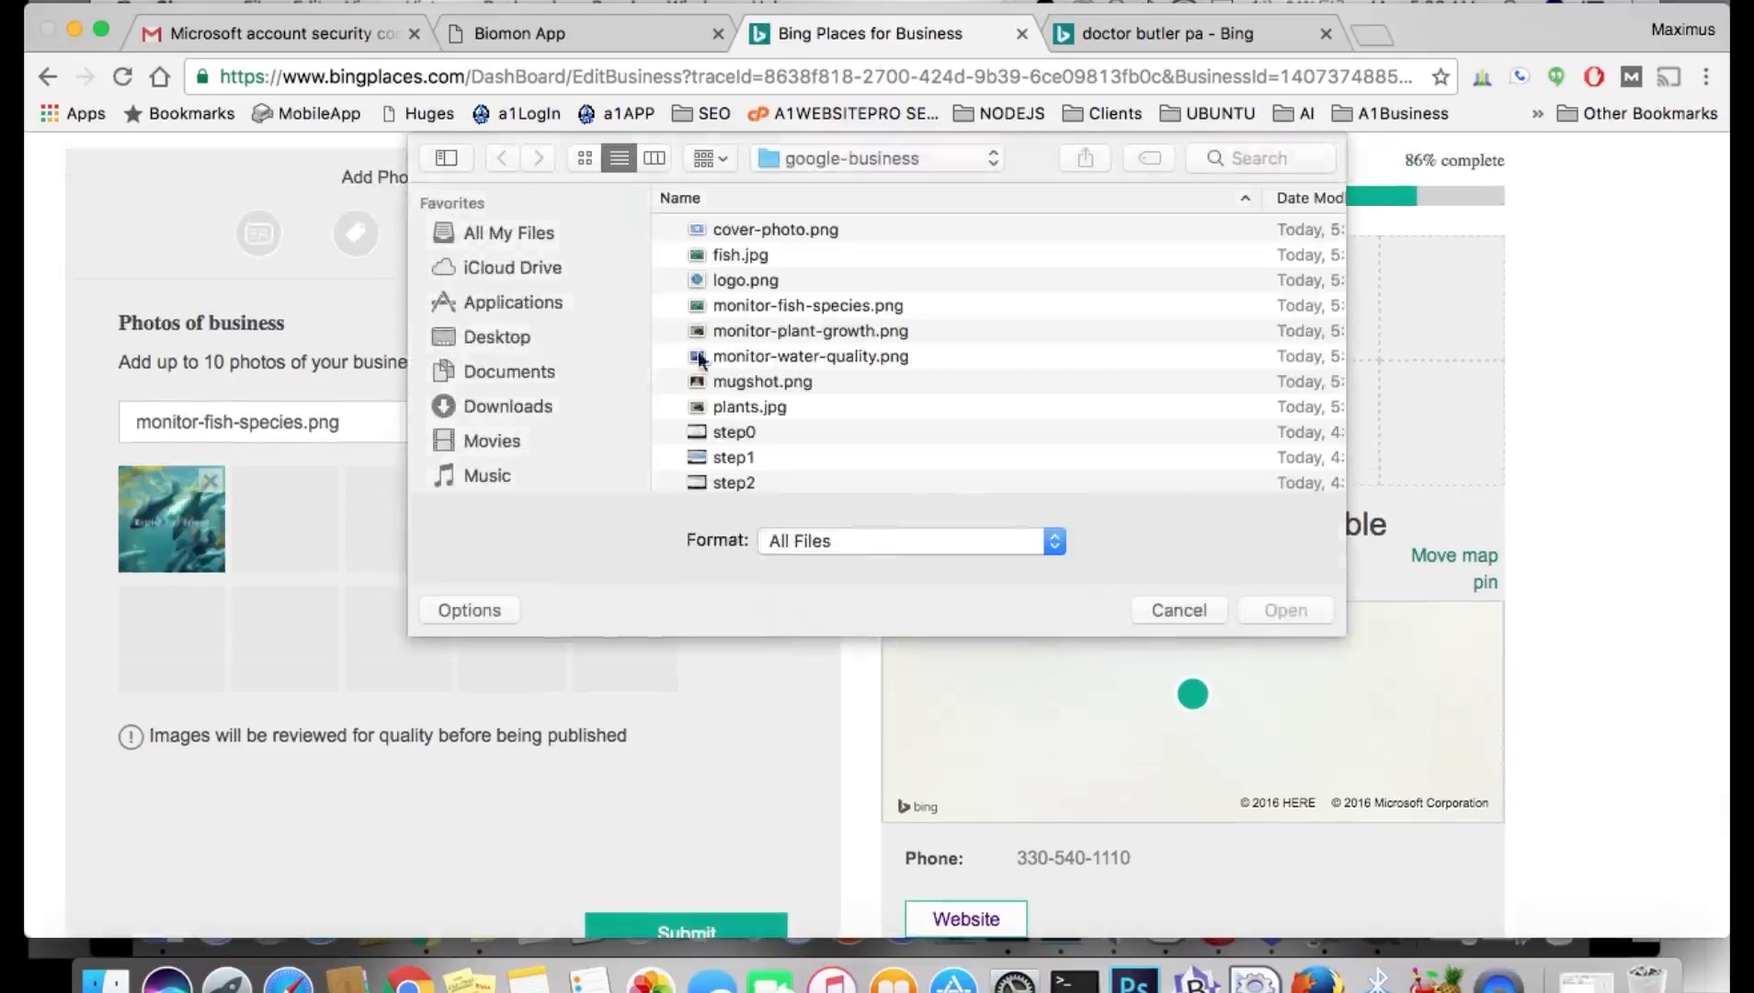
double_click(821, 335)
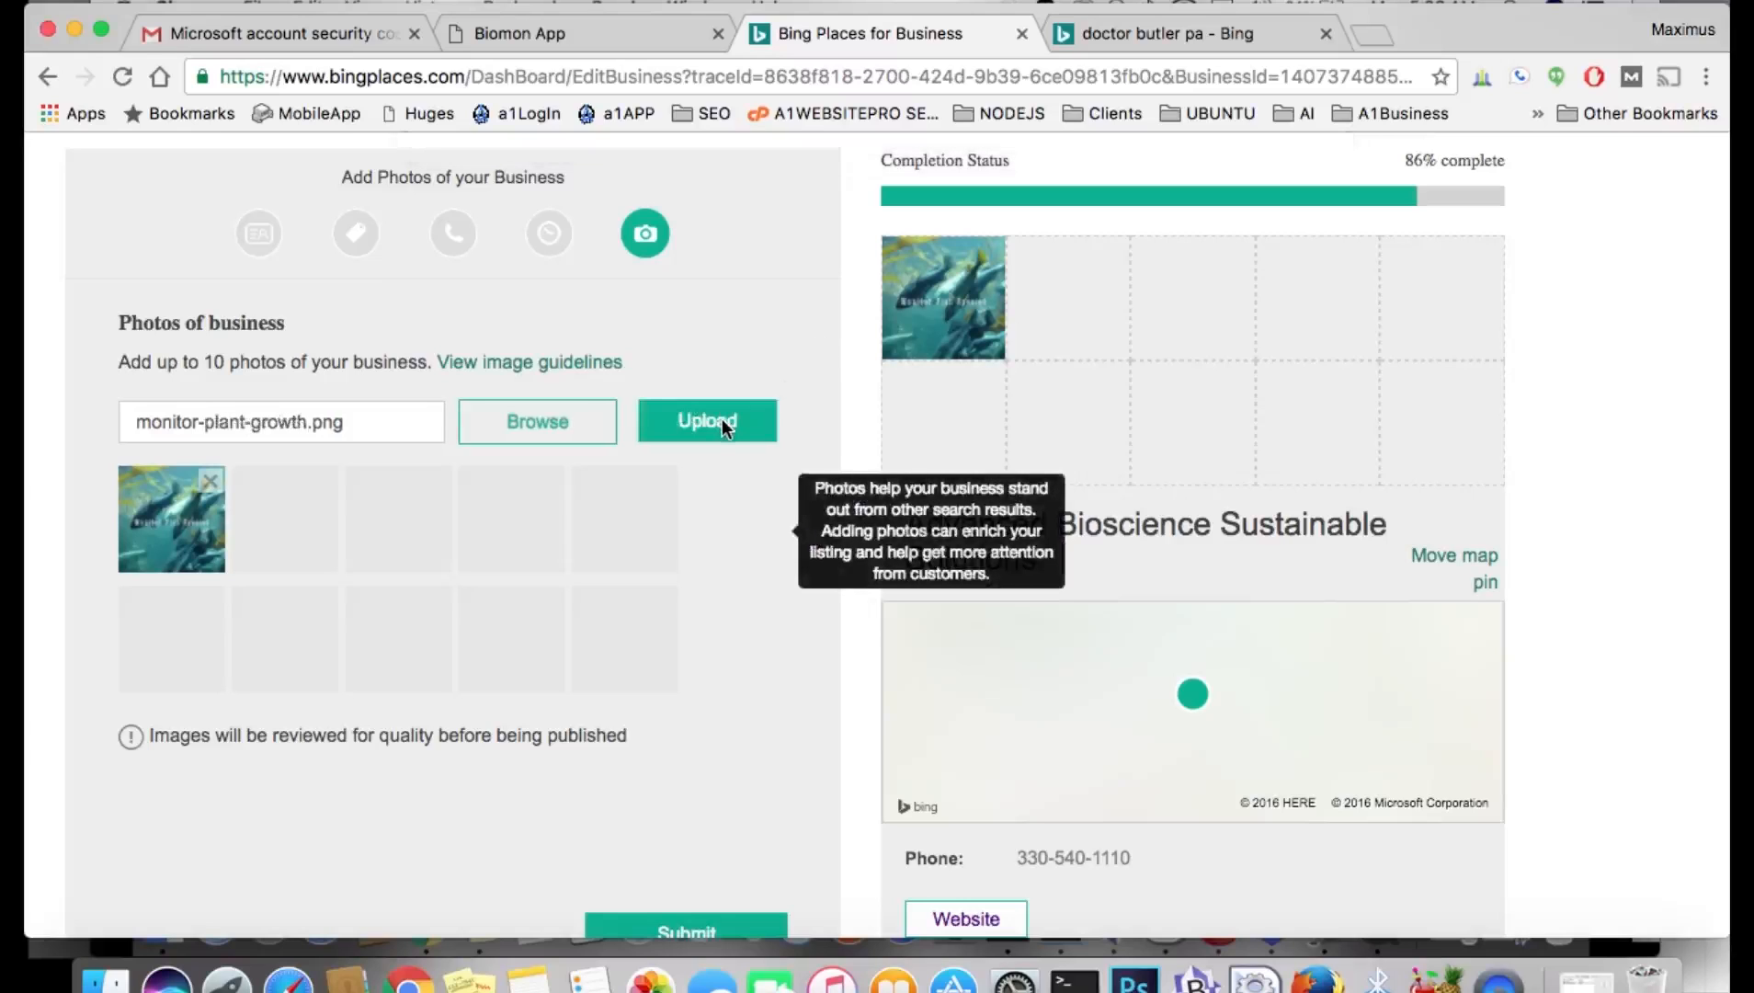
click(723, 421)
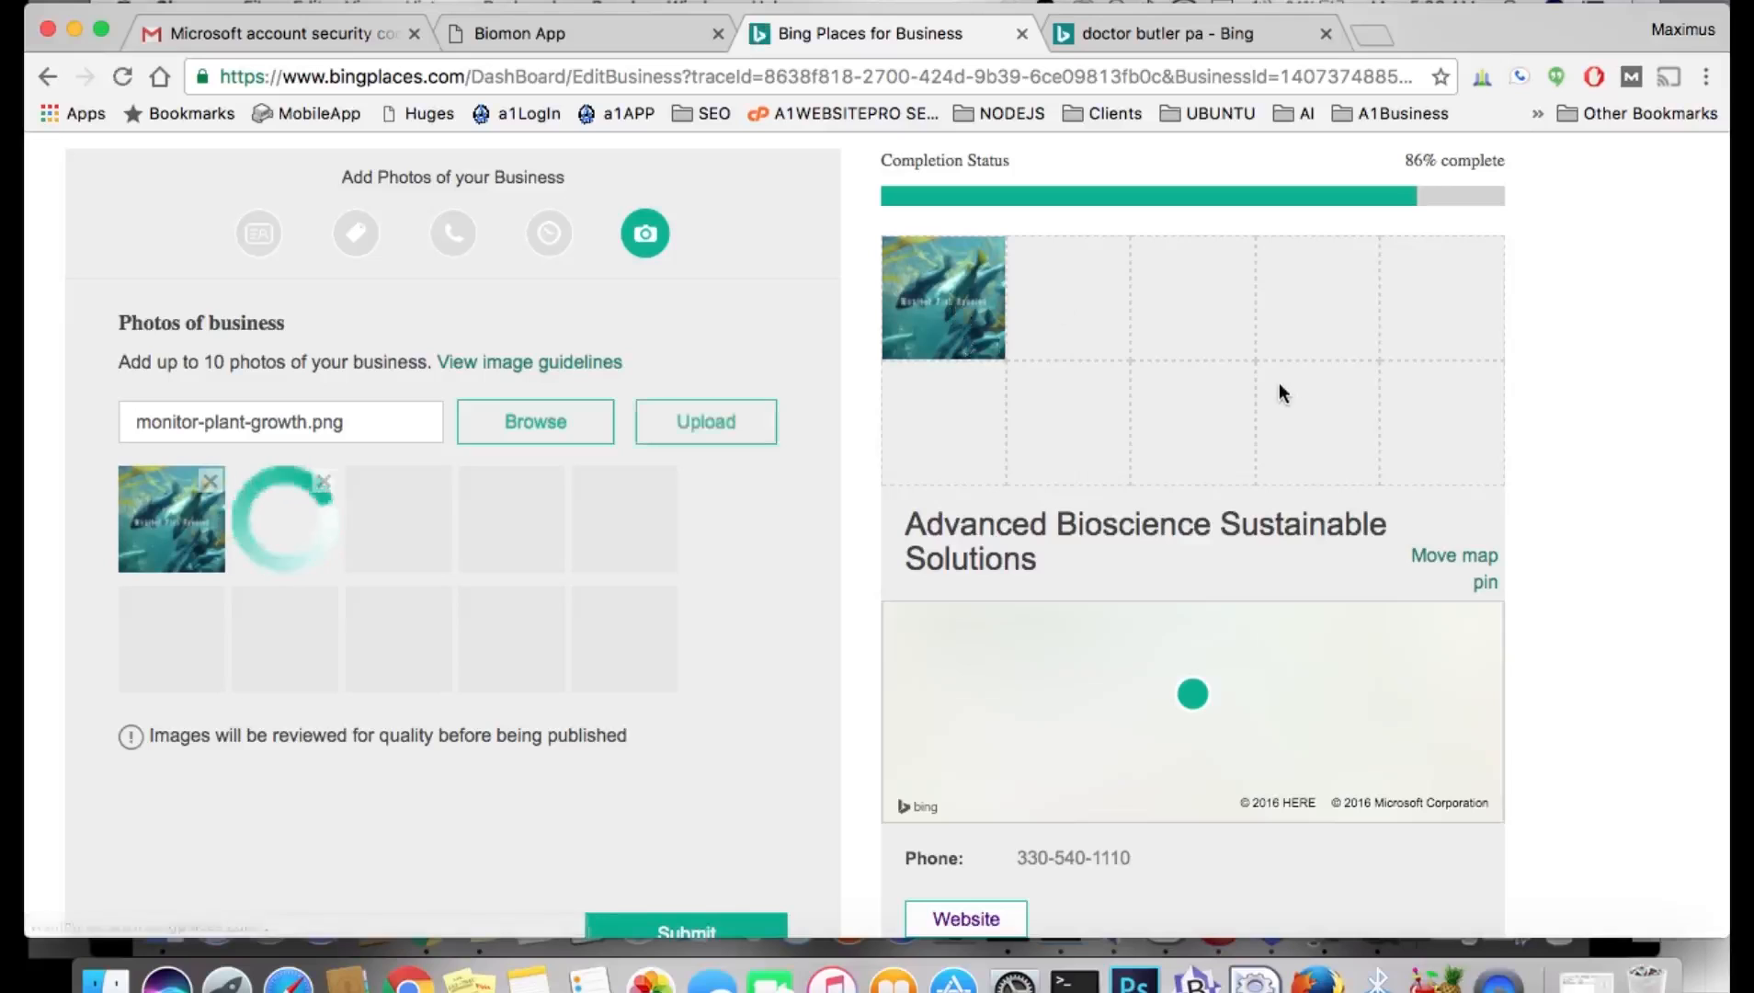
Upload monitor-water-quality.png as the third business photo.
click(540, 430)
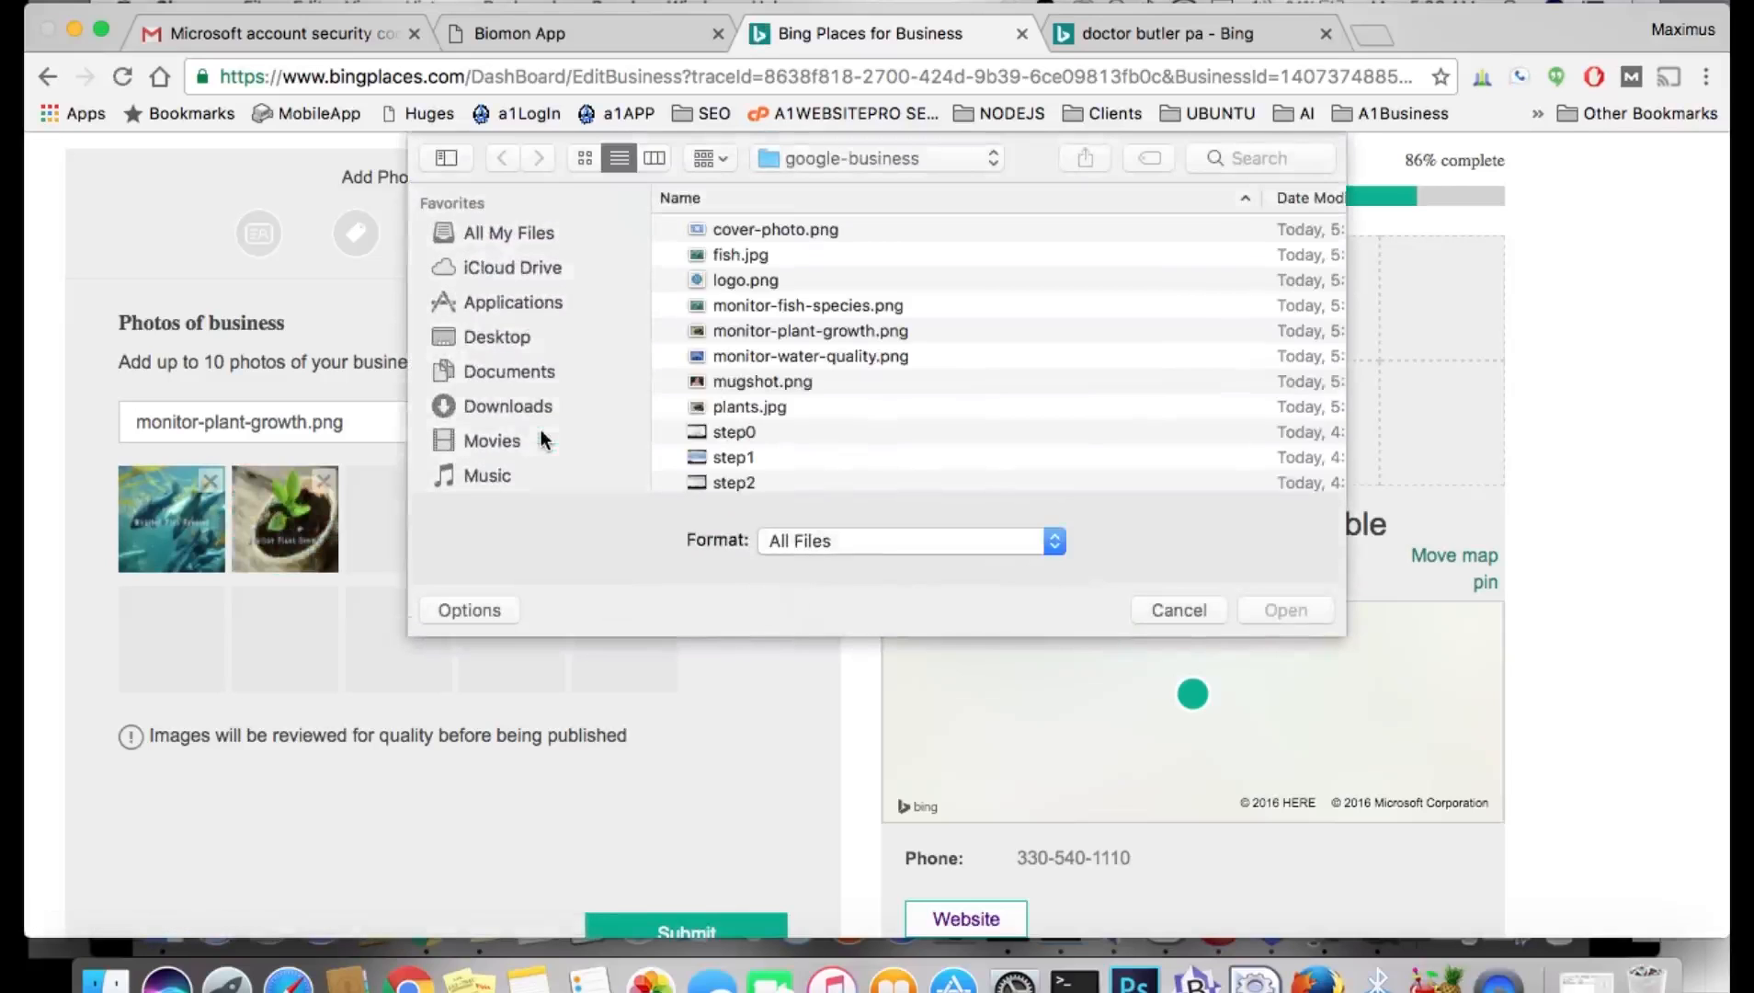
double_click(816, 359)
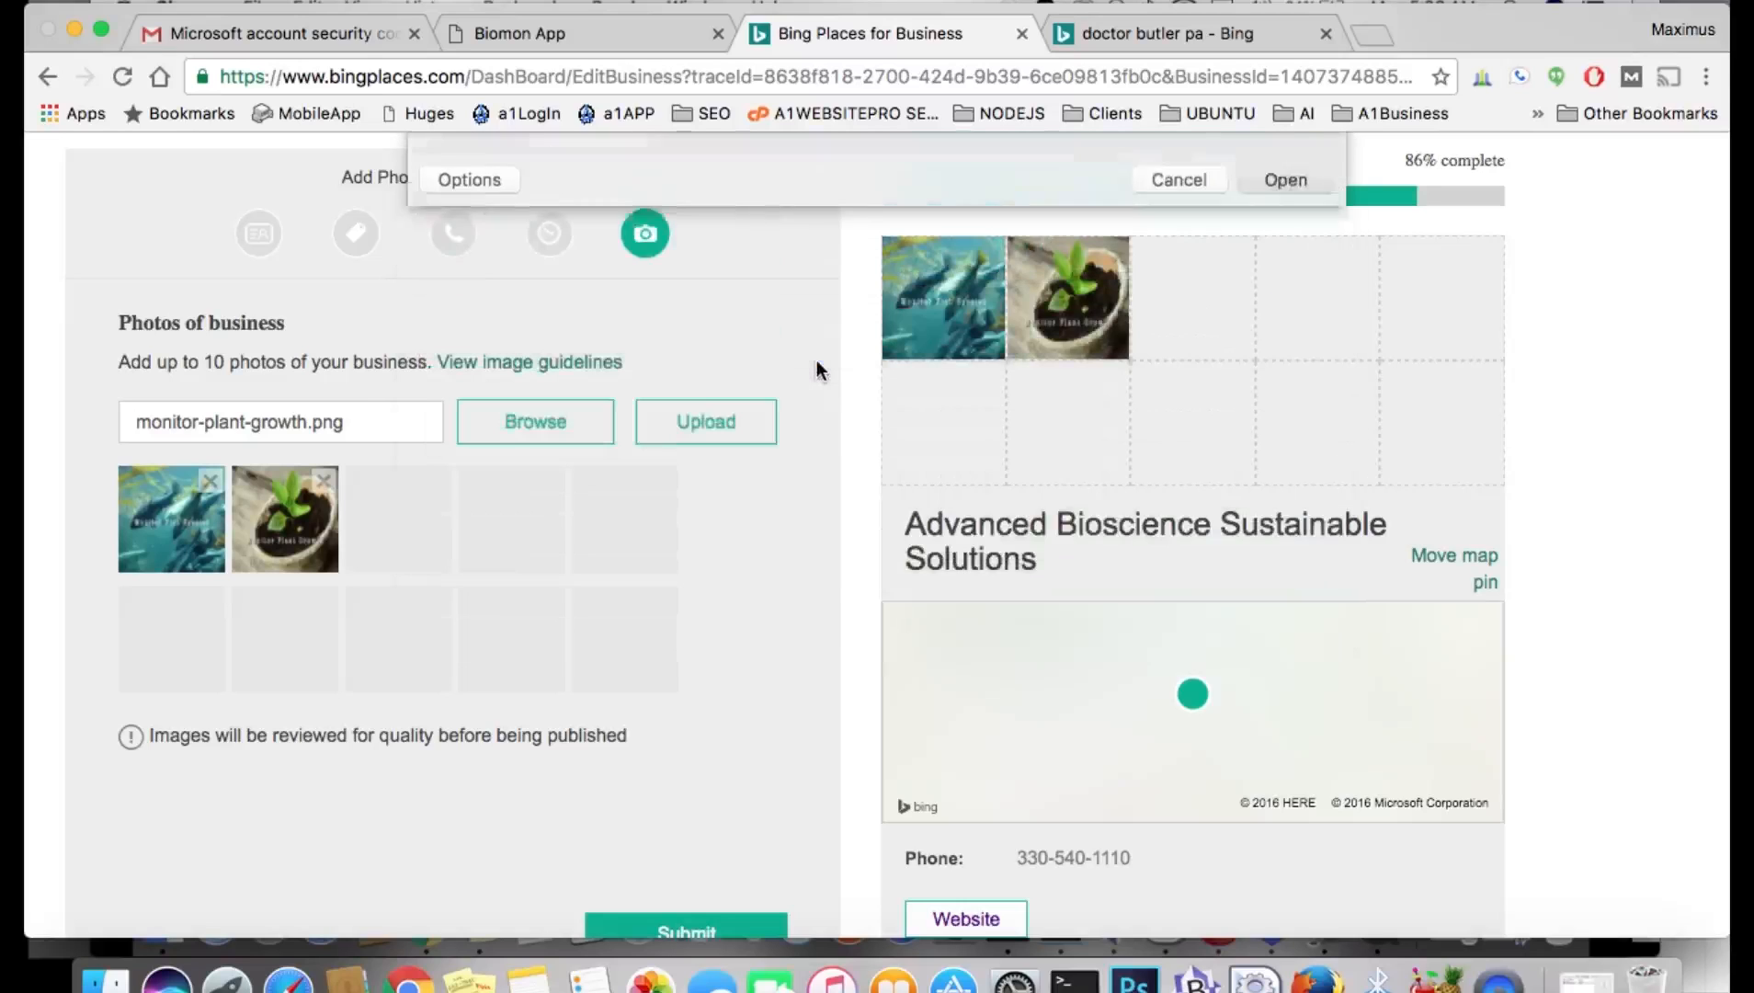
click(717, 421)
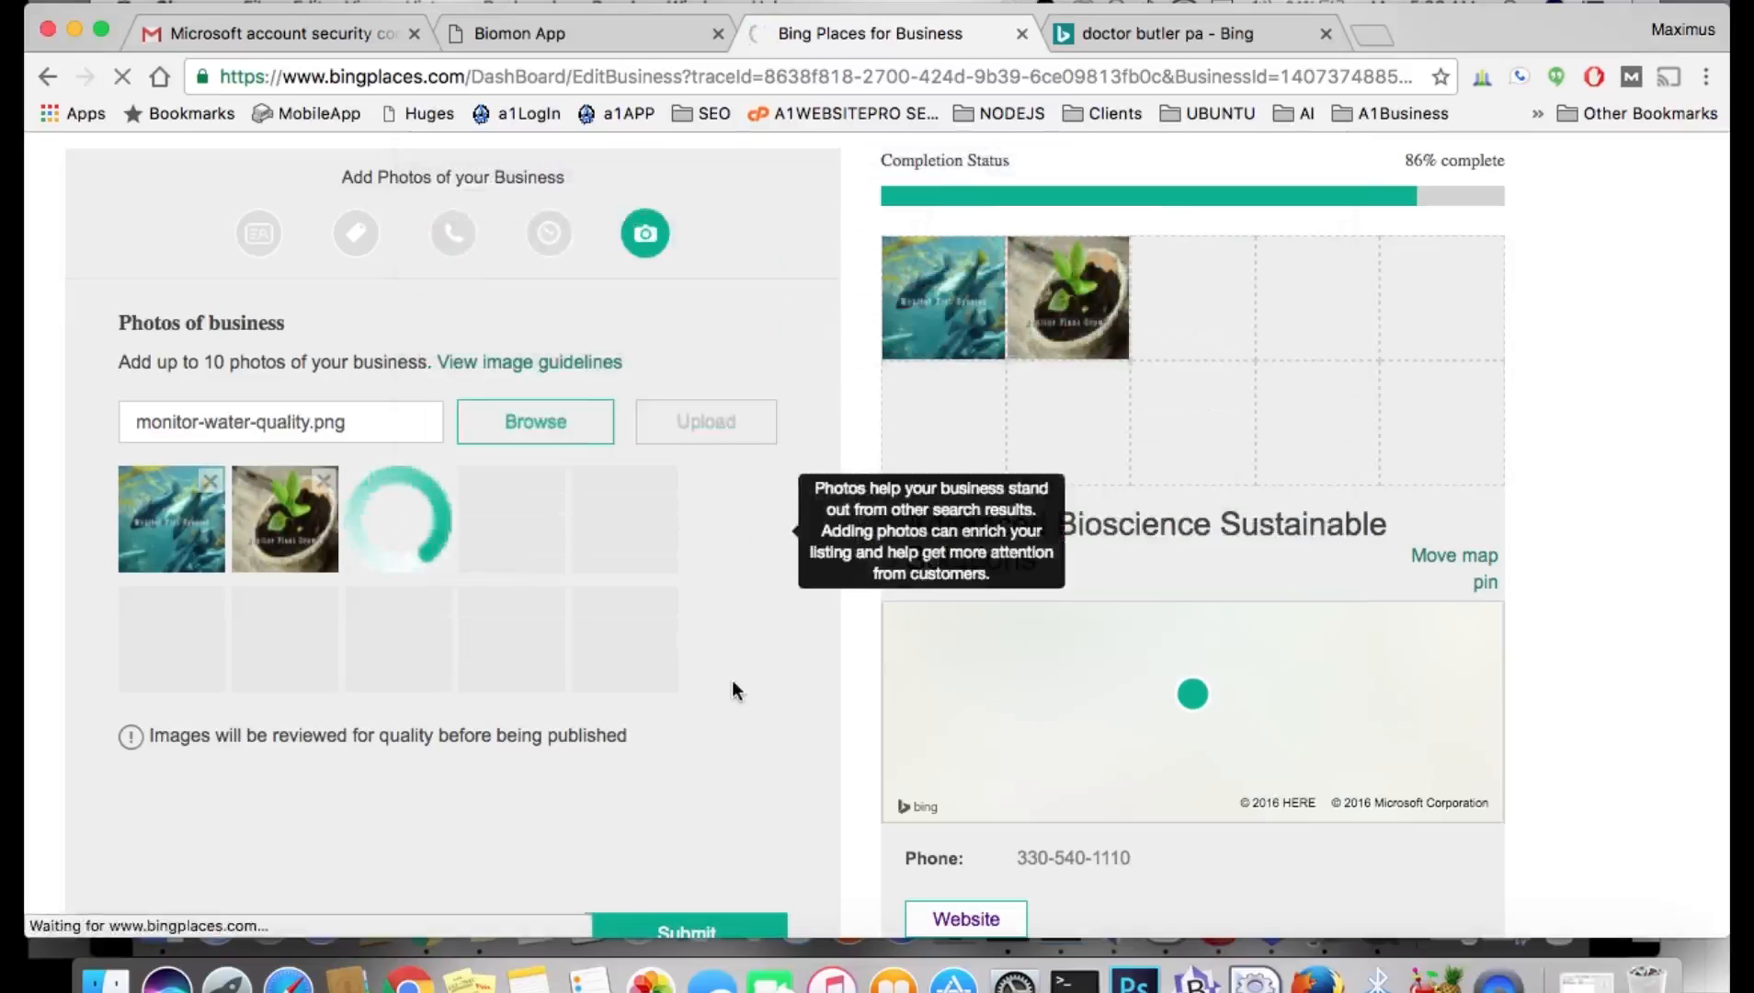
Try uploading cover-photo.png, dismiss the 8192x8192 size error, and scroll down to Submit.
click(551, 430)
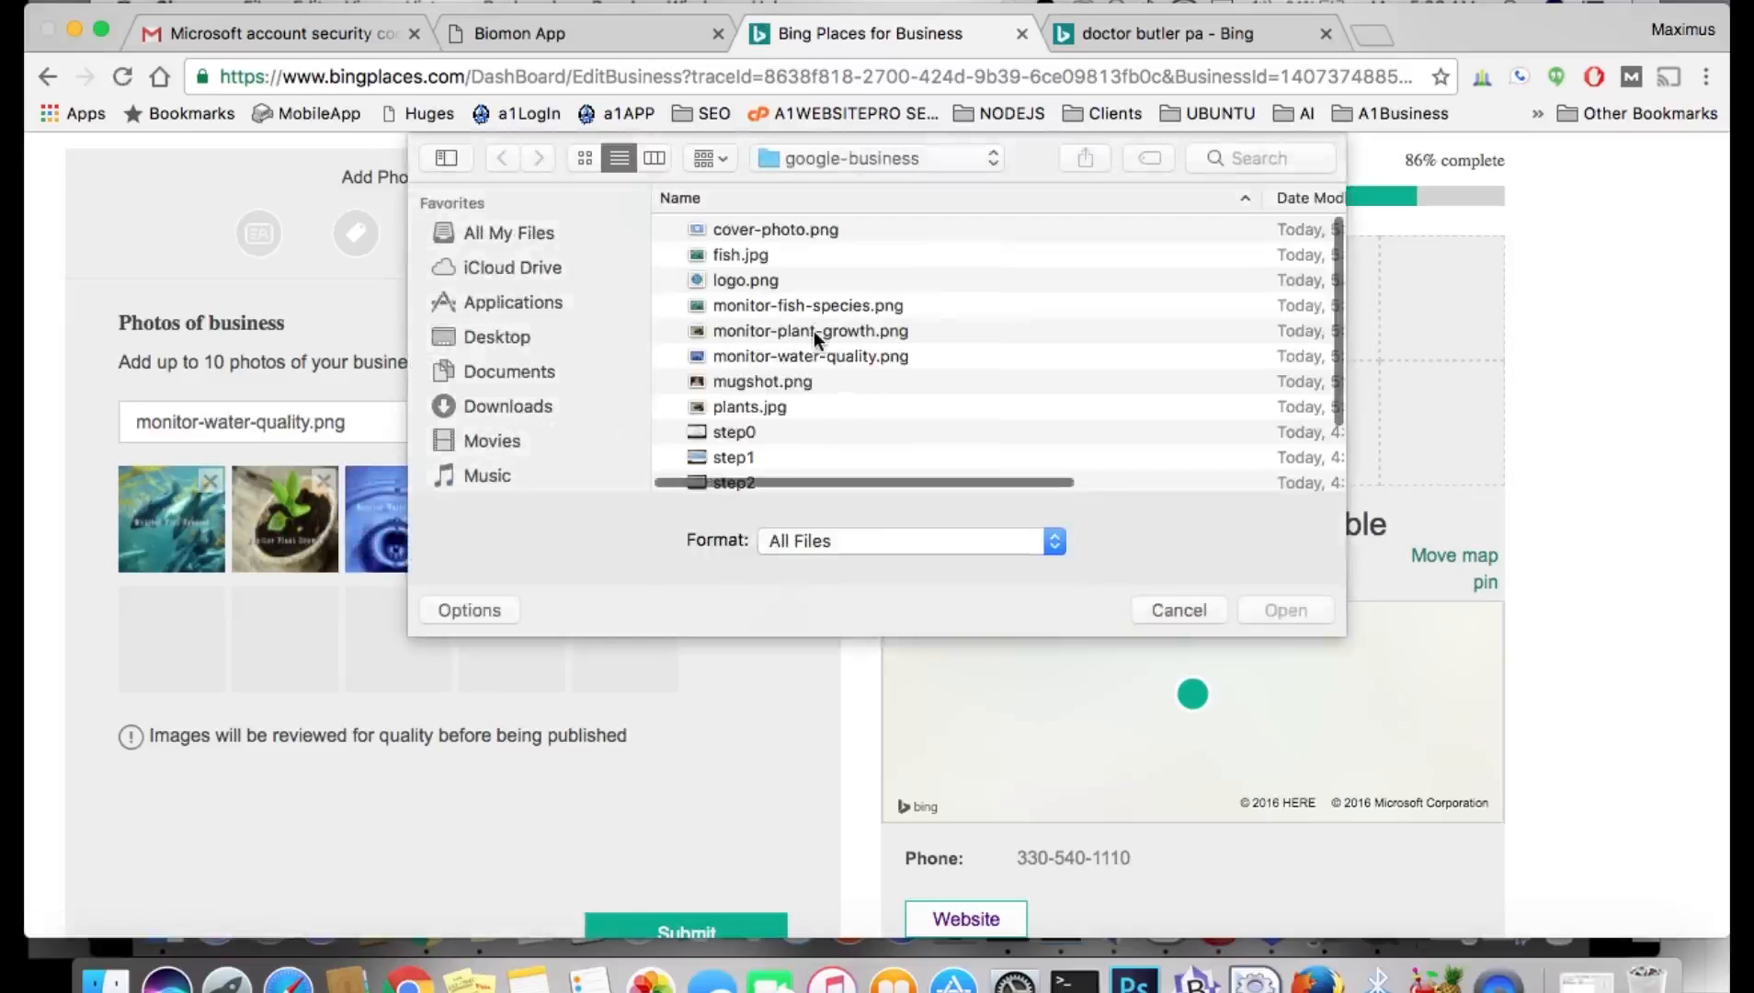
scroll(815, 339, down, 4)
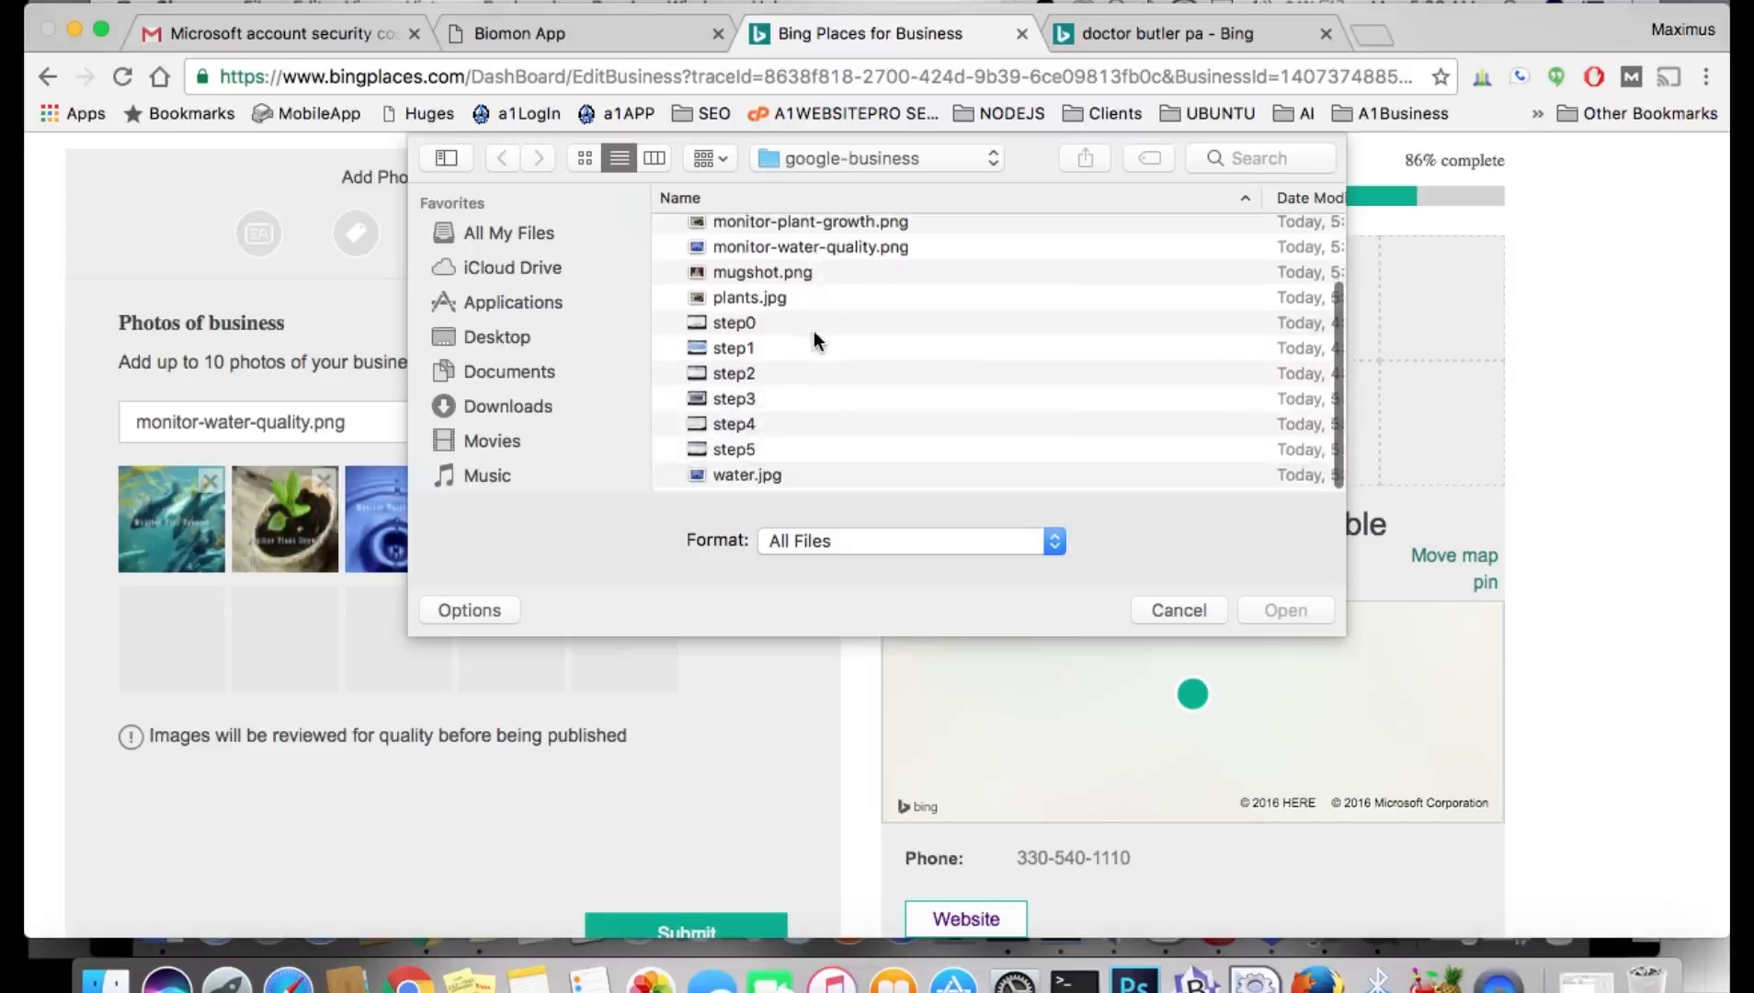
scroll(813, 333, up, 4)
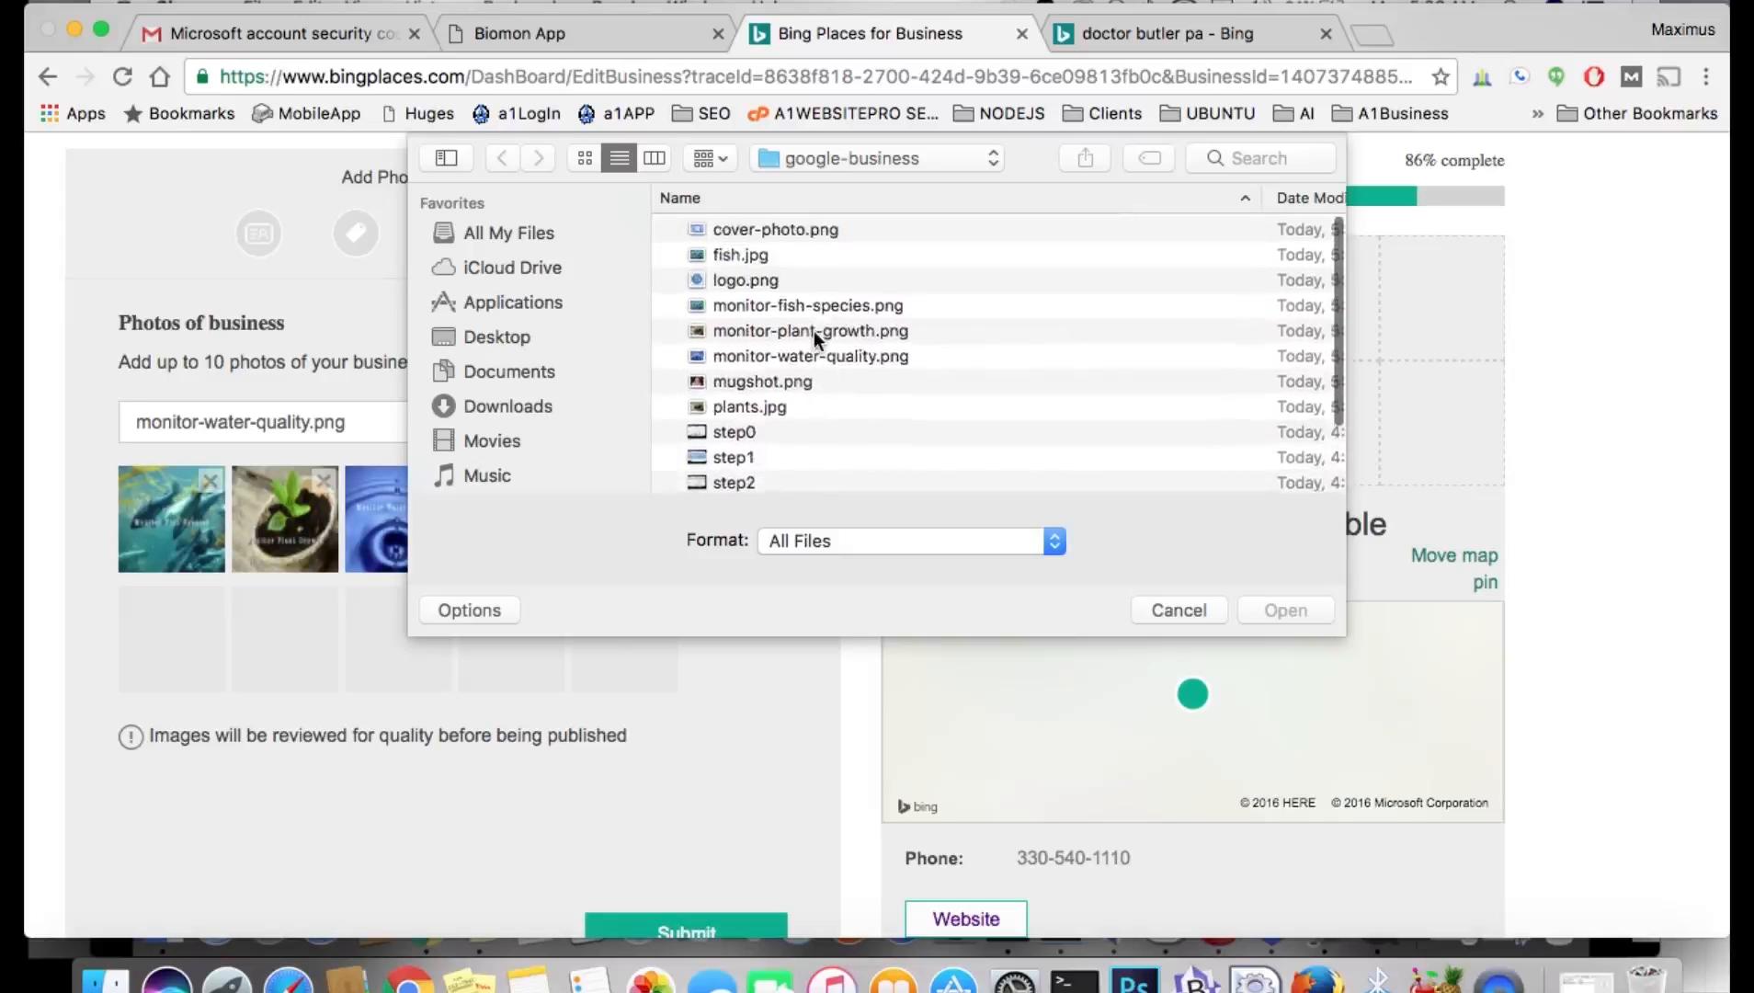
double_click(778, 229)
click(709, 420)
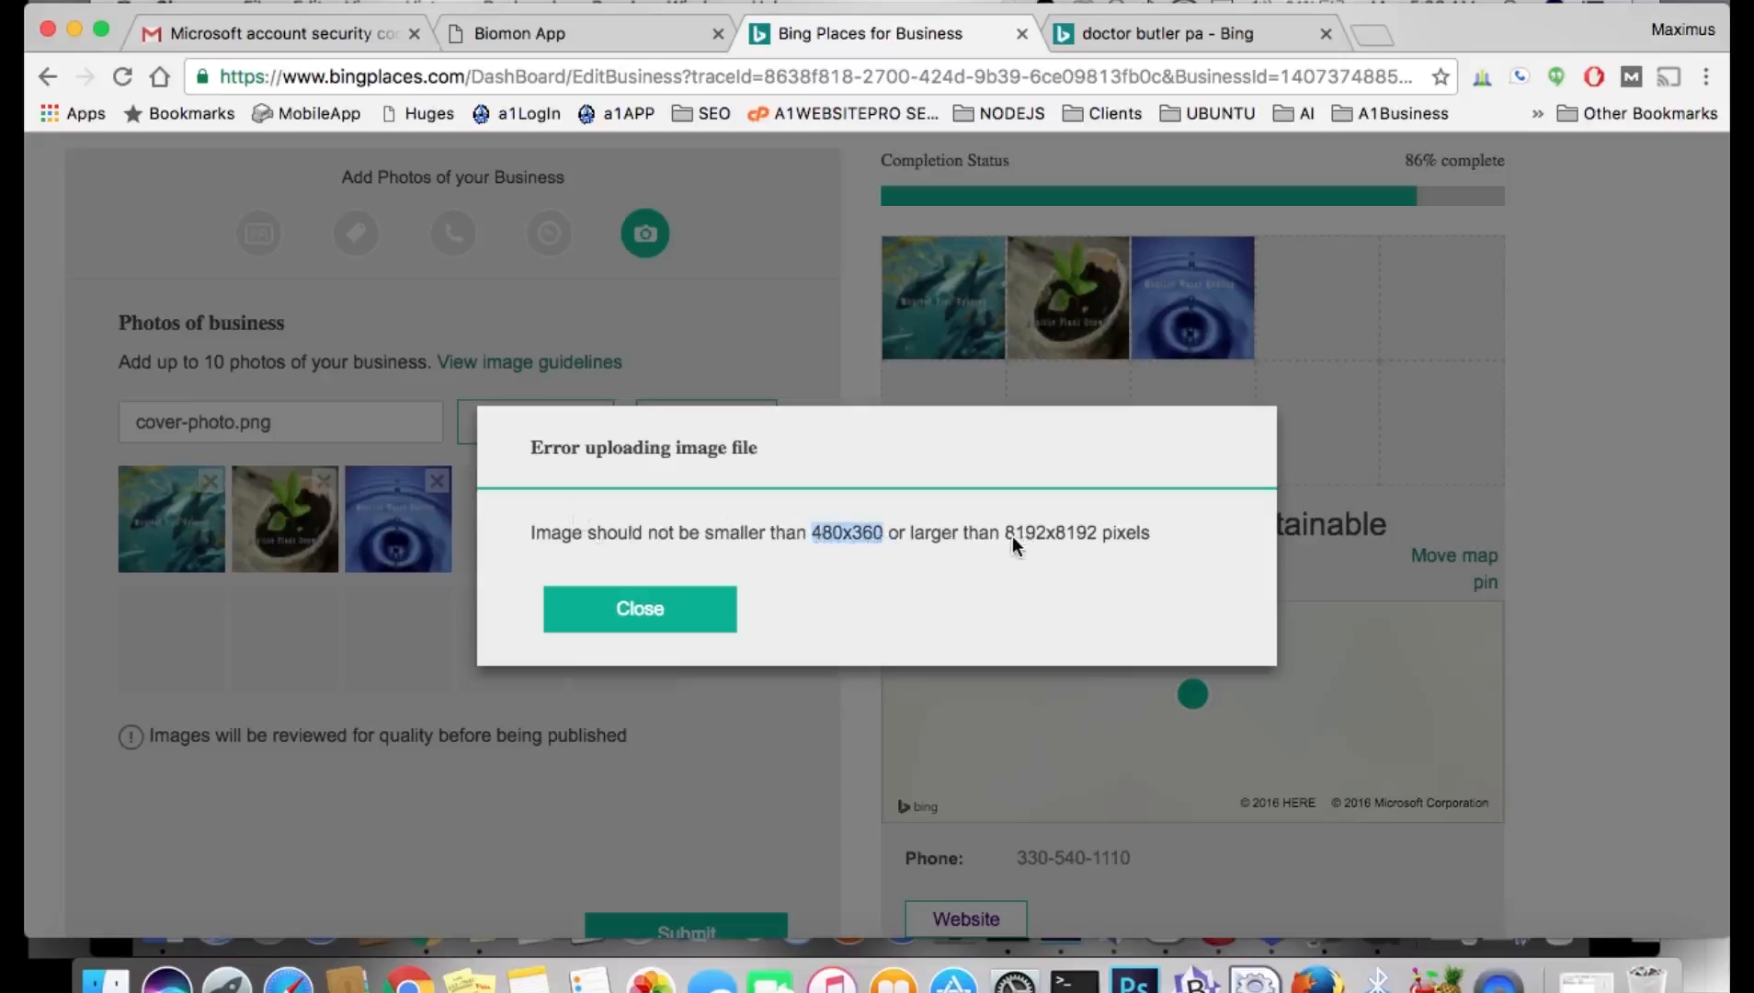
drag(1013, 535, 1092, 536)
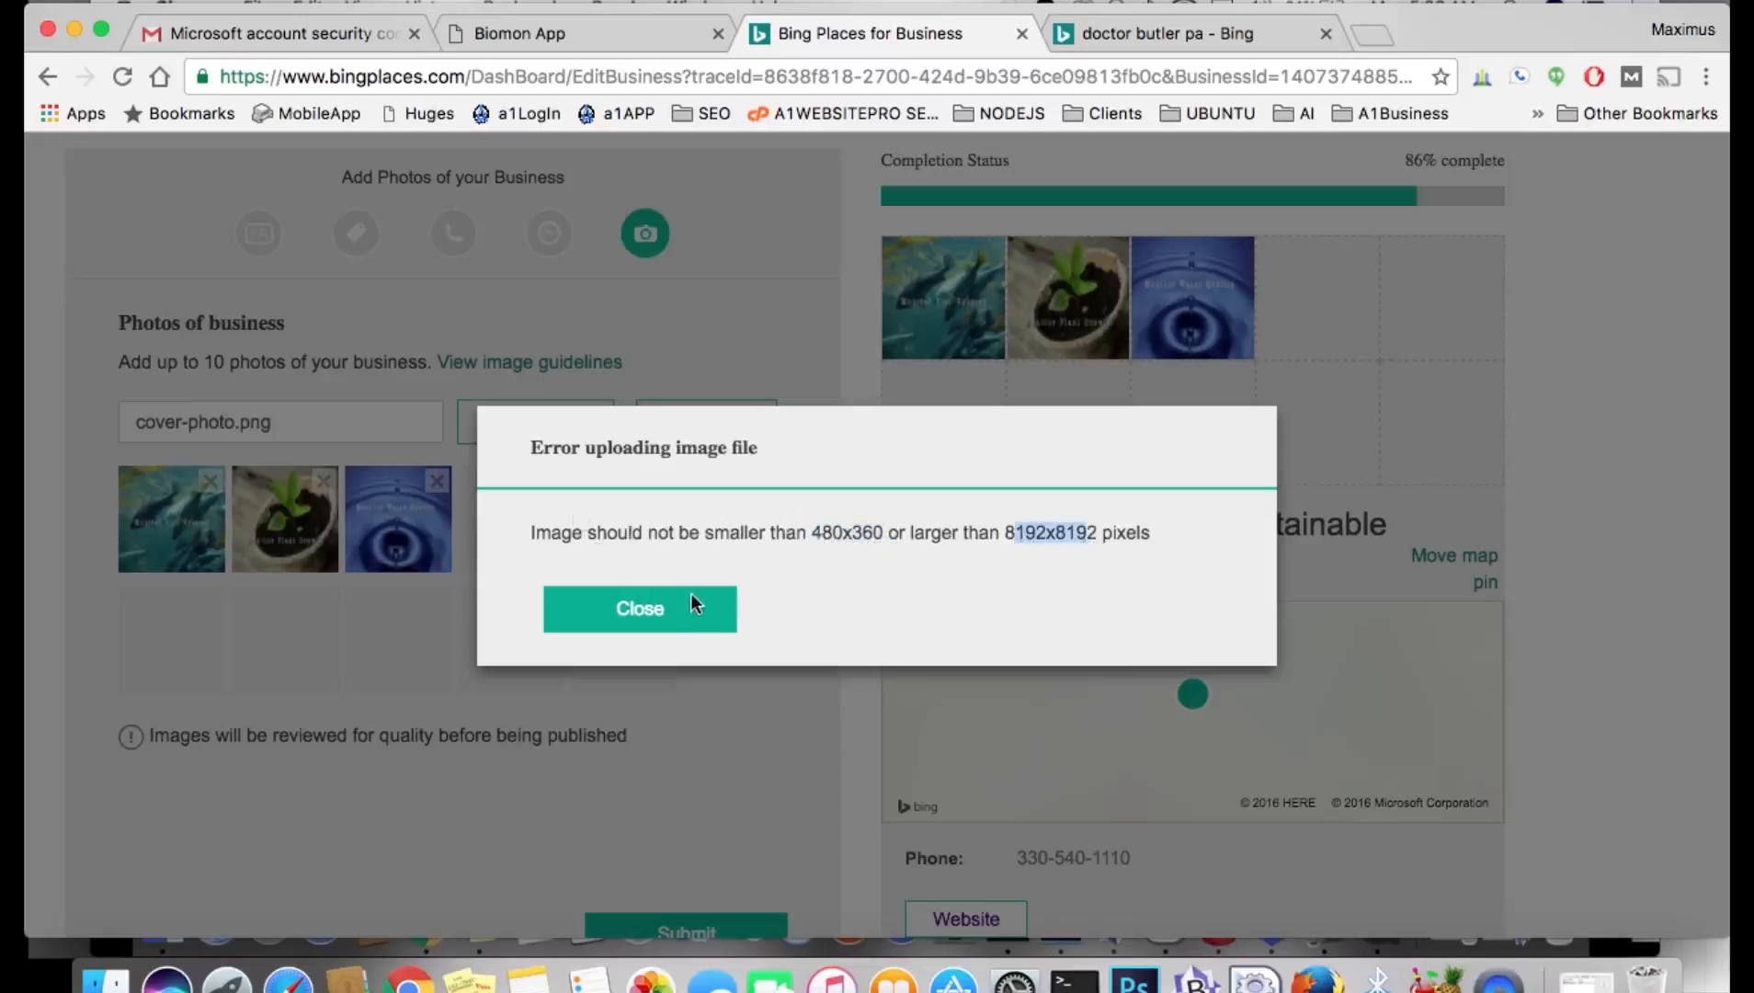
click(671, 608)
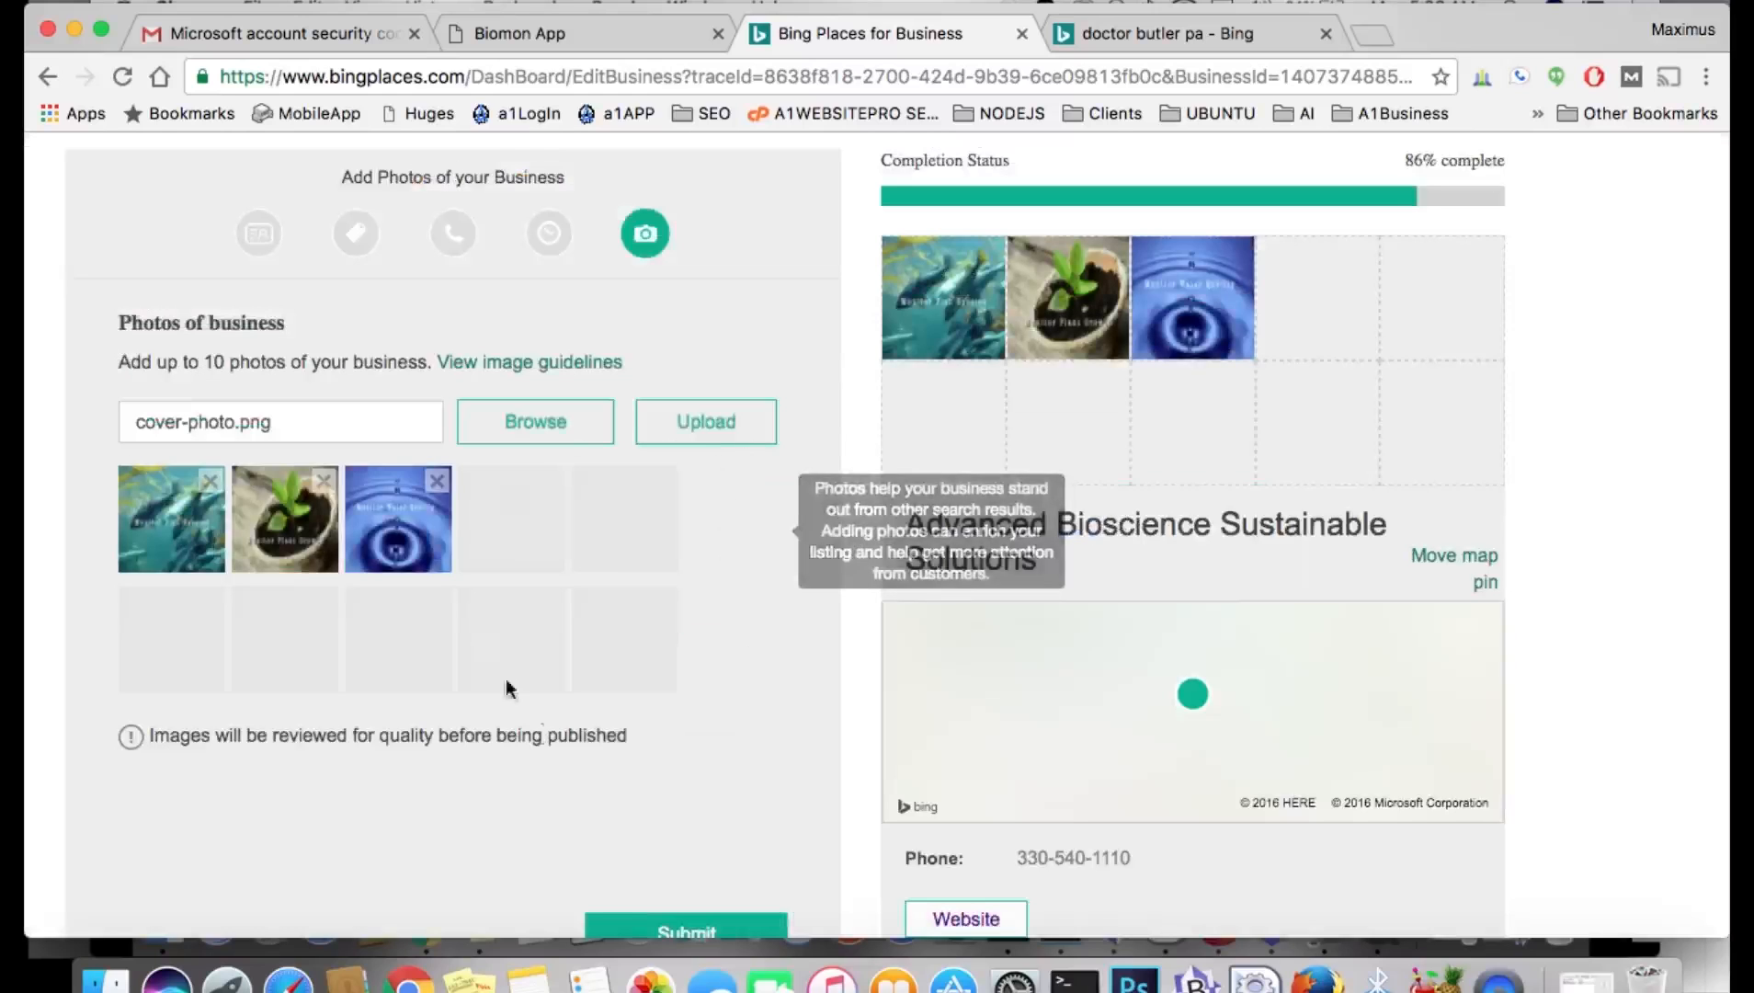
scroll(740, 623, down, 4)
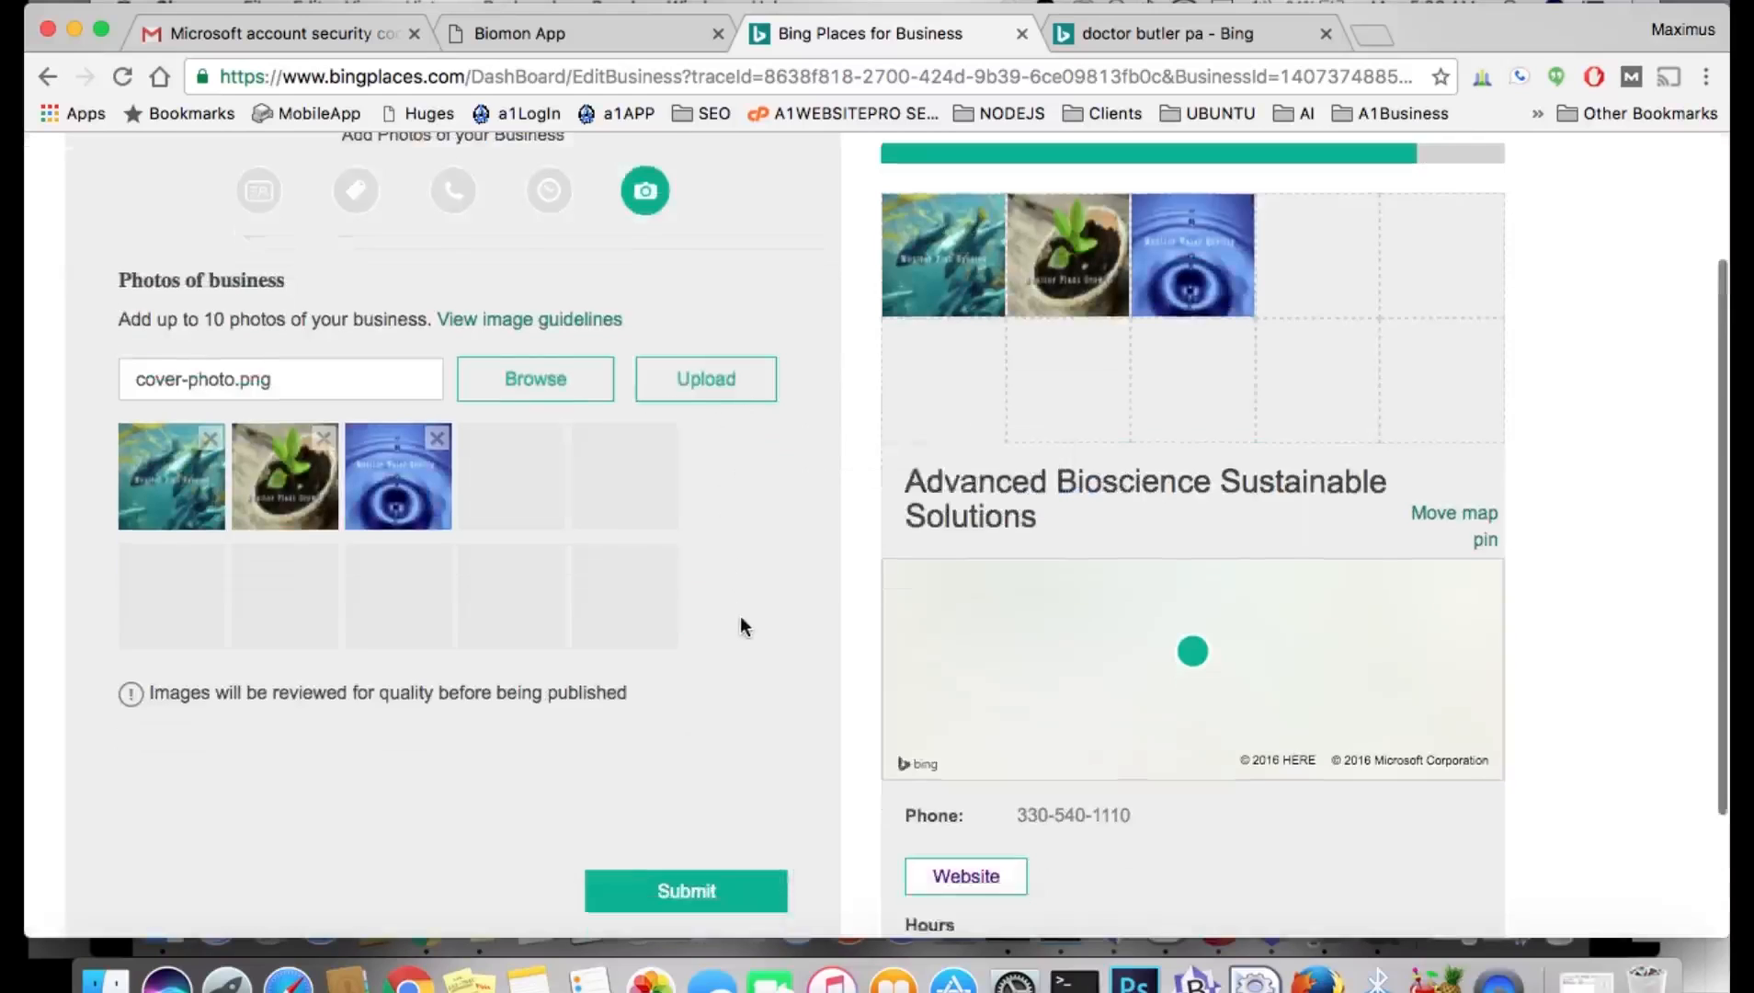